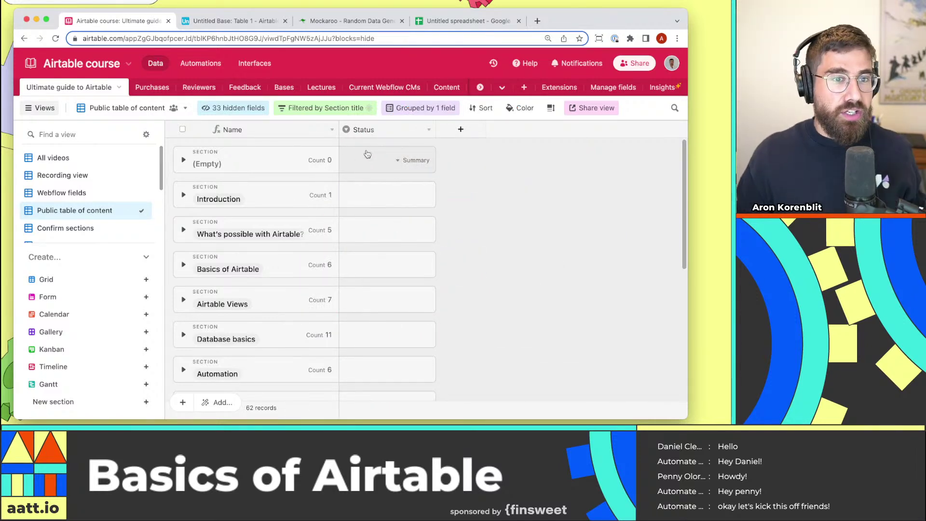
Browse the course base, expanding and collapsing the Basics of Airtable section.
scroll(684, 194, down, 1)
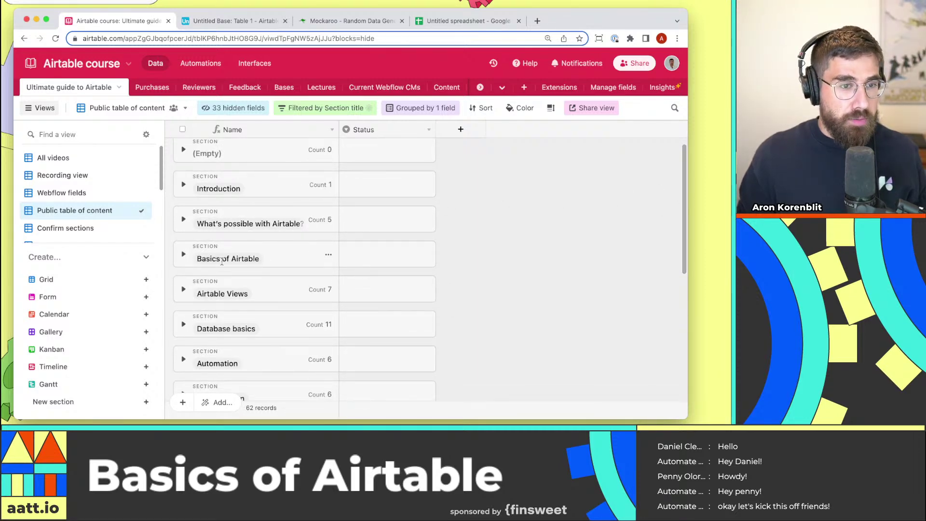
scroll(242, 294, down, 3)
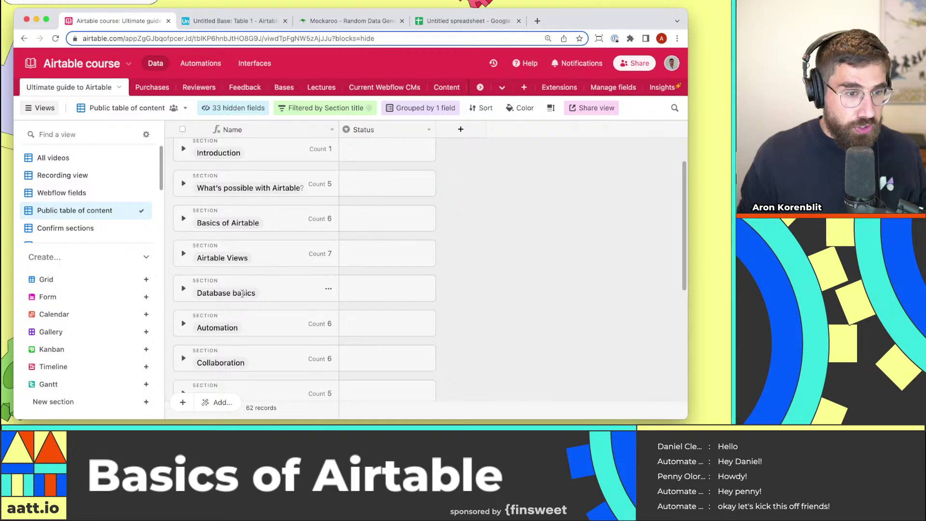
scroll(243, 289, down, 10)
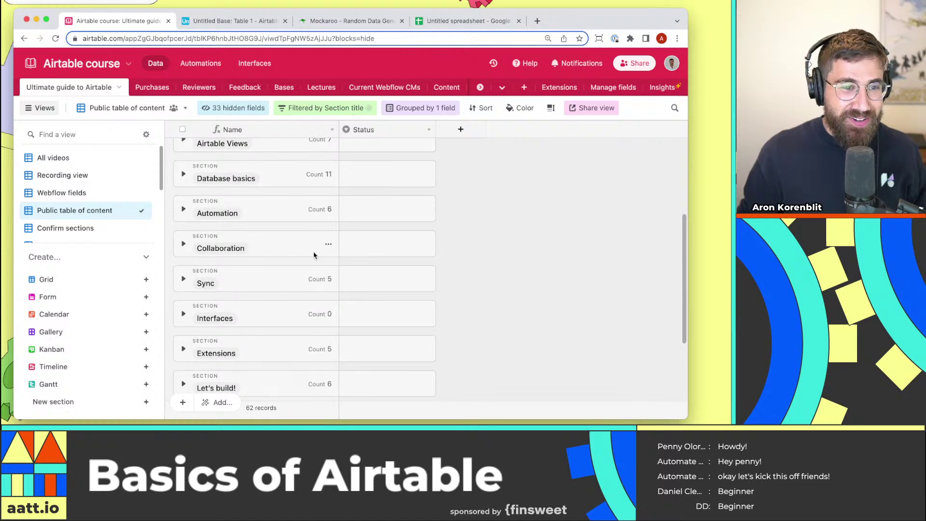
scroll(425, 255, up, 4)
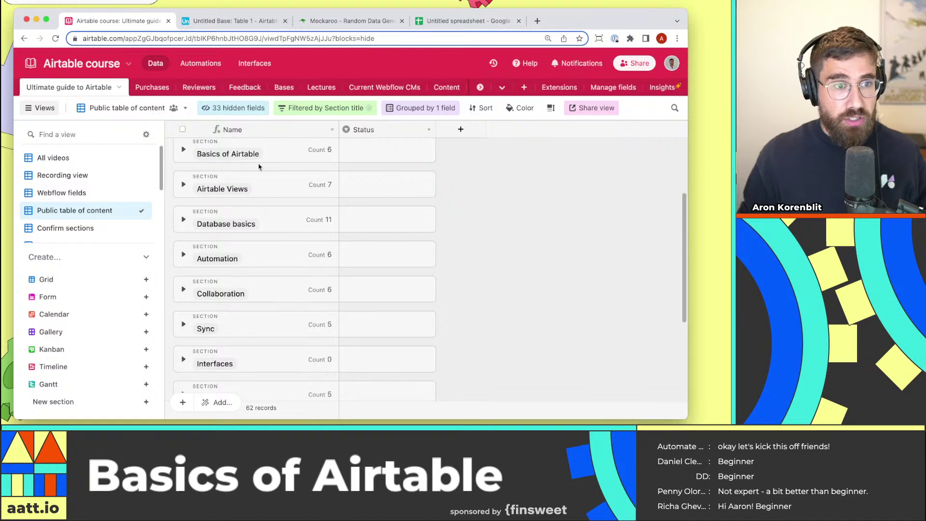
click(183, 150)
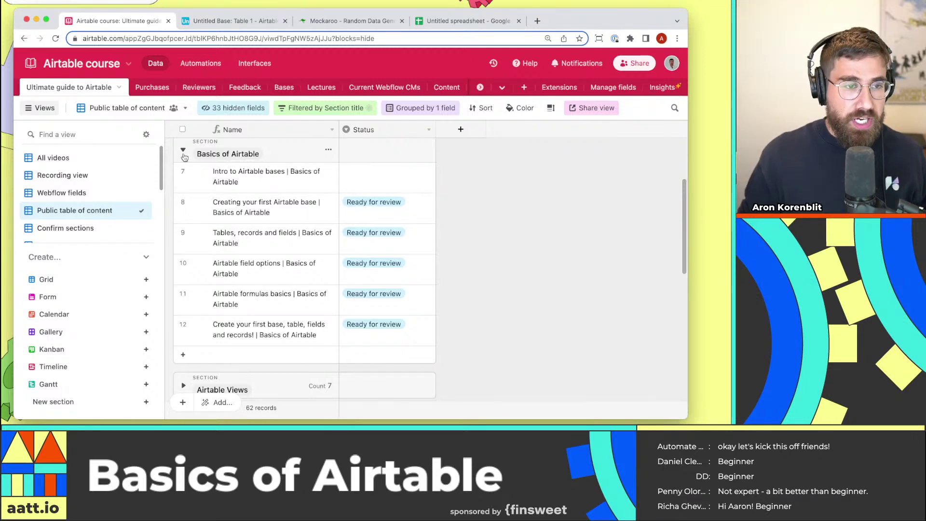
click(185, 152)
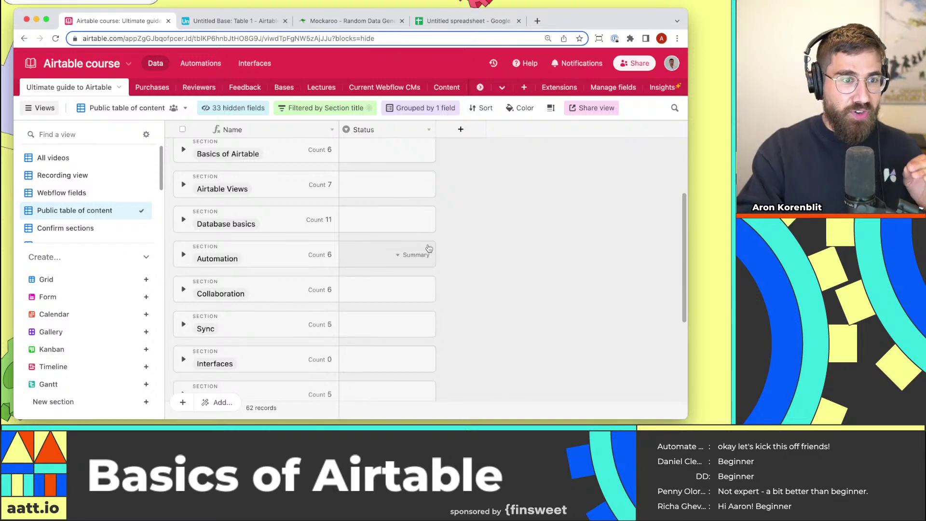
scroll(420, 241, up, 1)
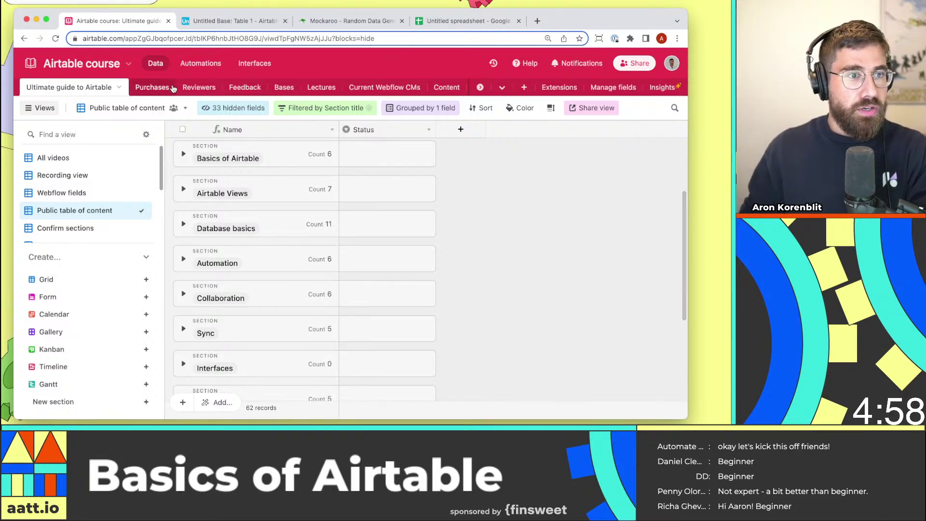
Rename the empty Untitled Base to 'CRM'.
click(214, 25)
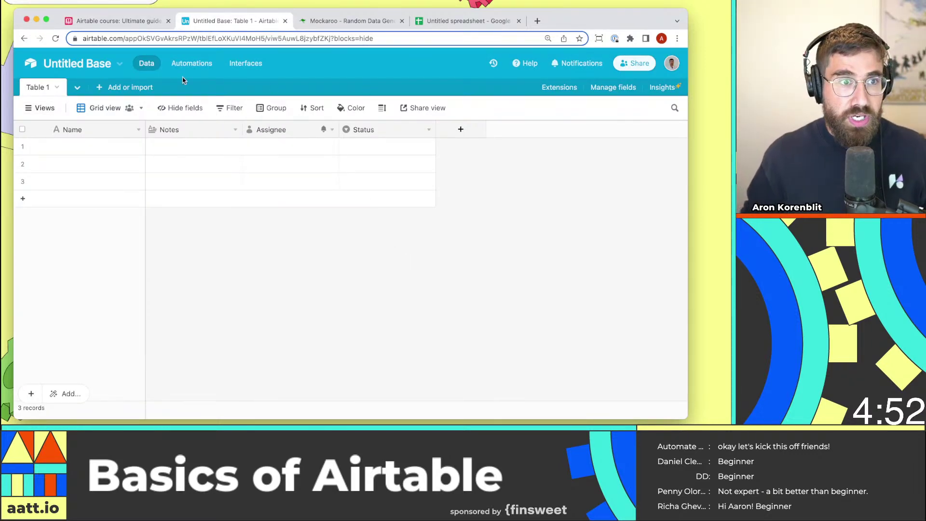
click(105, 69)
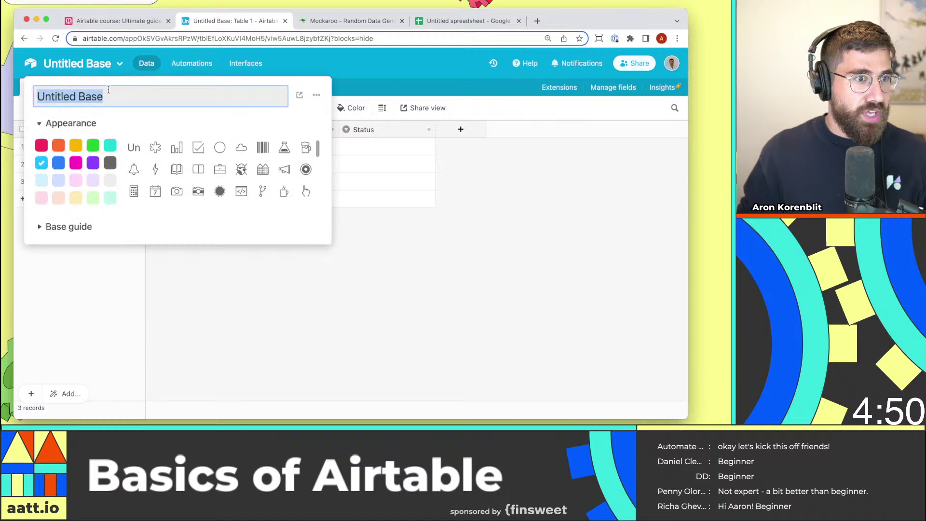
text(CRM)
click(566, 337)
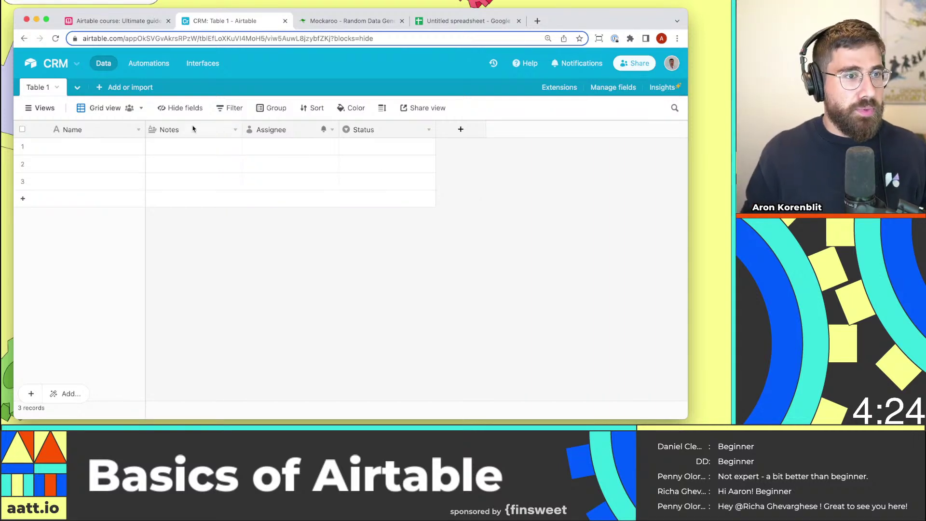
Rename Table 1 to 'Contacts' and select the empty Name cells in rows 1–3.
double_click(50, 91)
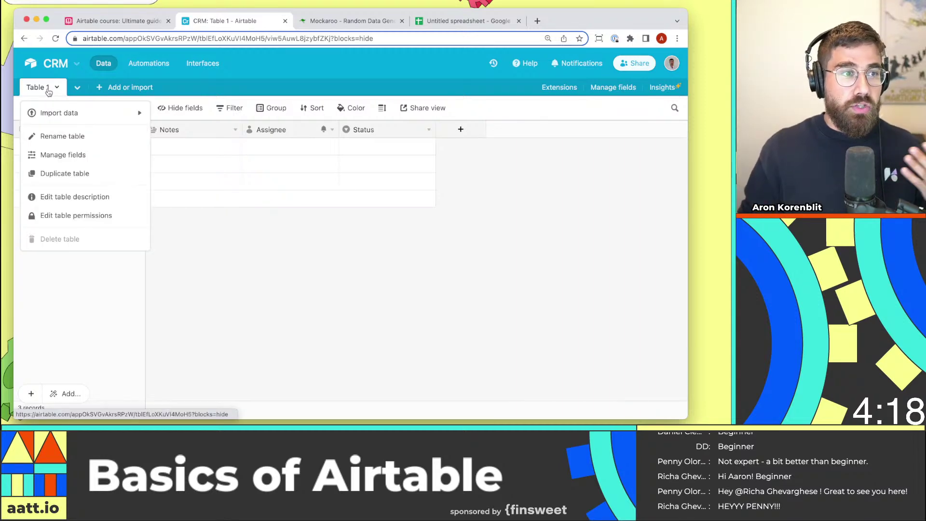
text(Contacts)
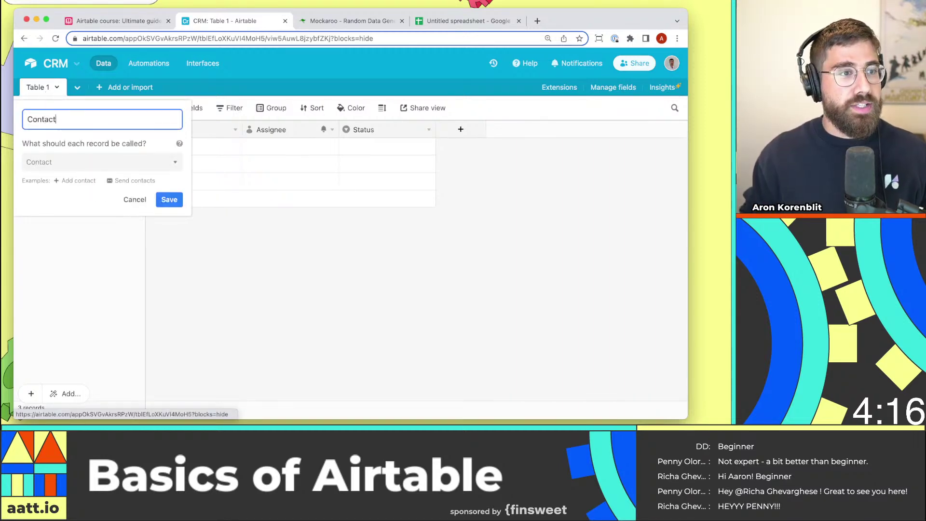
key(Return)
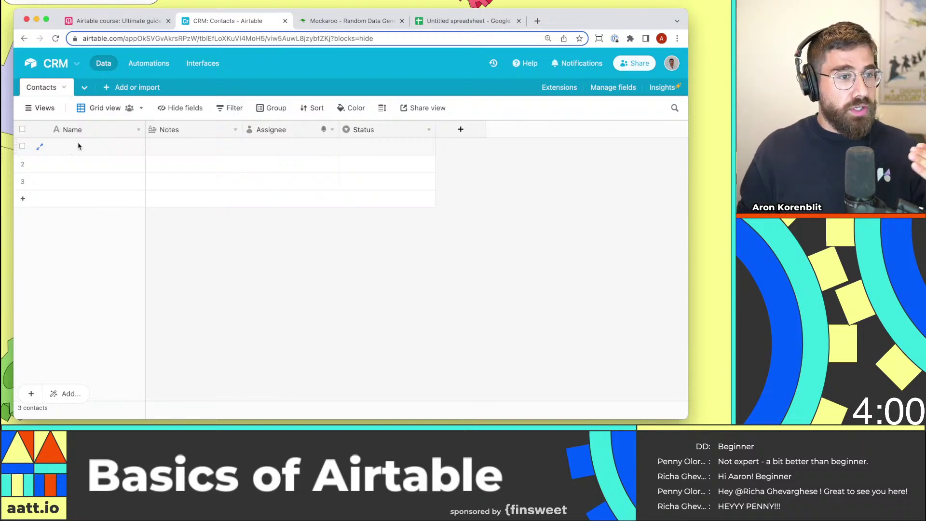
drag(78, 145, 108, 194)
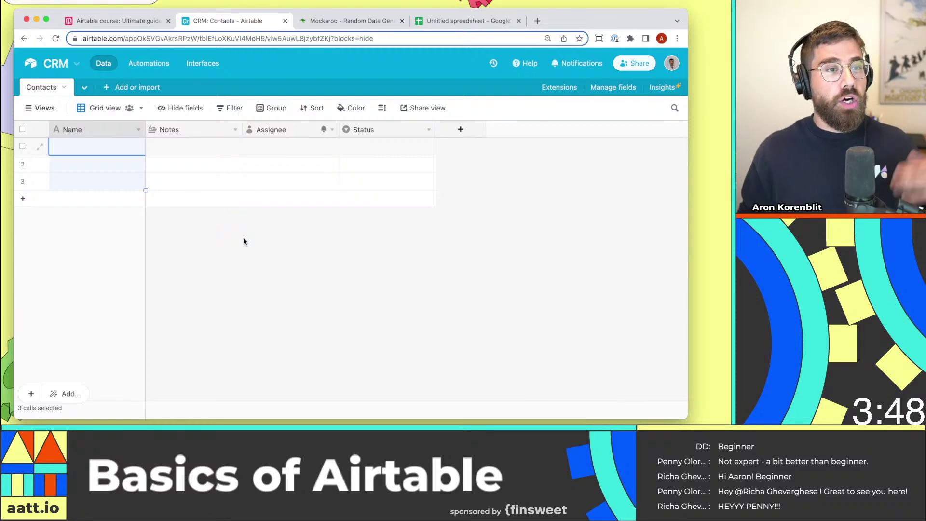
Delete the Notes, Assignee and Status fields from Contacts.
right_click(211, 134)
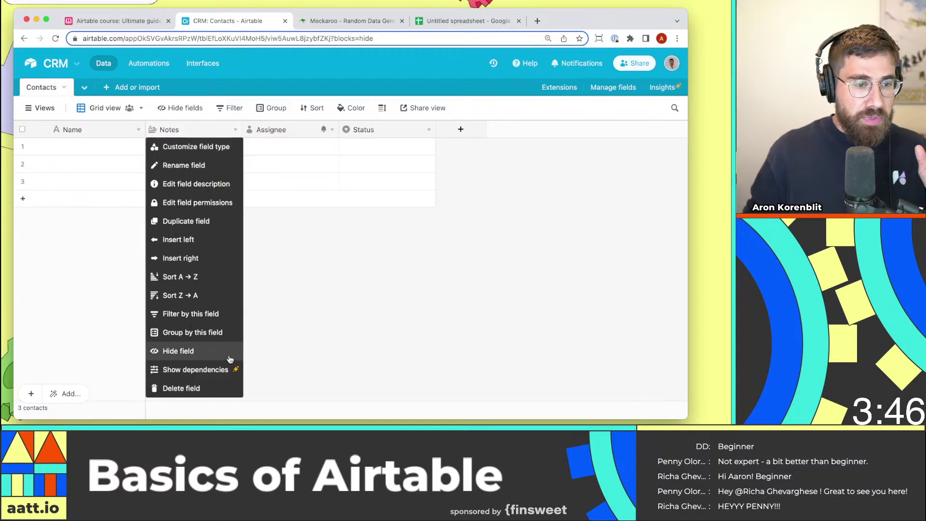
click(223, 387)
right_click(217, 127)
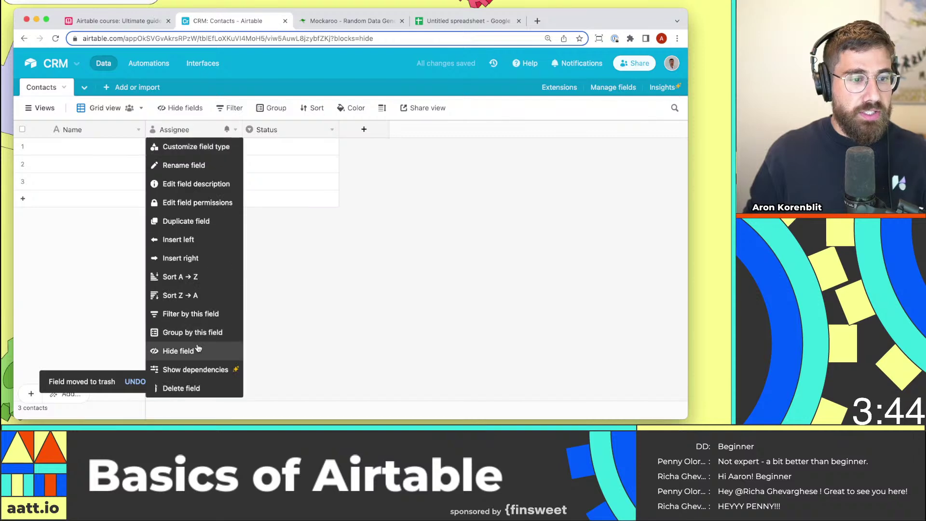
click(197, 388)
right_click(220, 130)
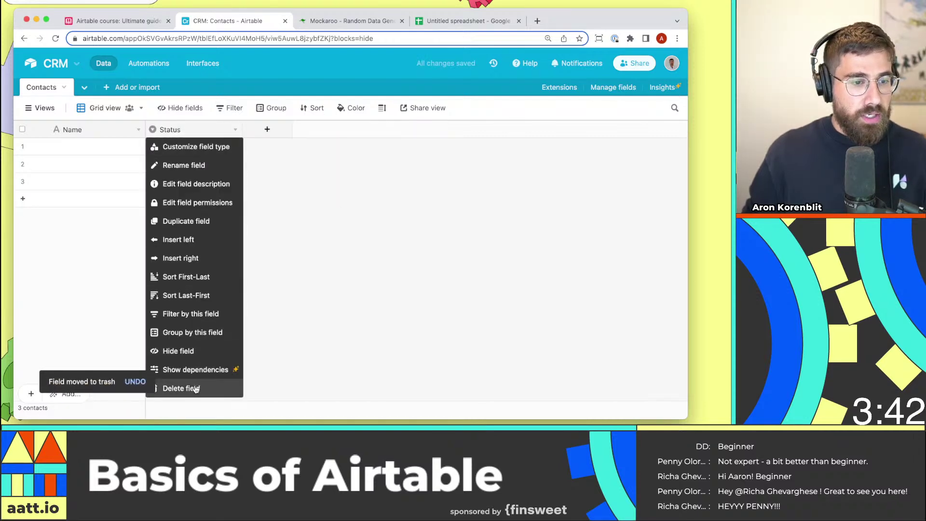
click(179, 387)
Enter the names Penny, Daniel, Richa and DD, adding a fourth record.
click(102, 153)
text(PennyRicha)
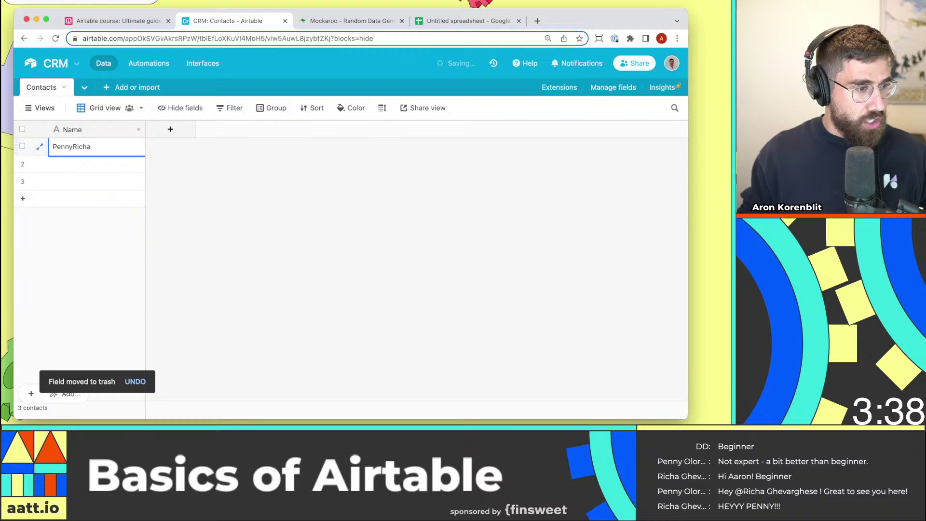
text(D)
key(BackSpace)
key(BackSpace)
key(BackSpace)
key(BackSpace)
key(BackSpace)
key(BackSpace)
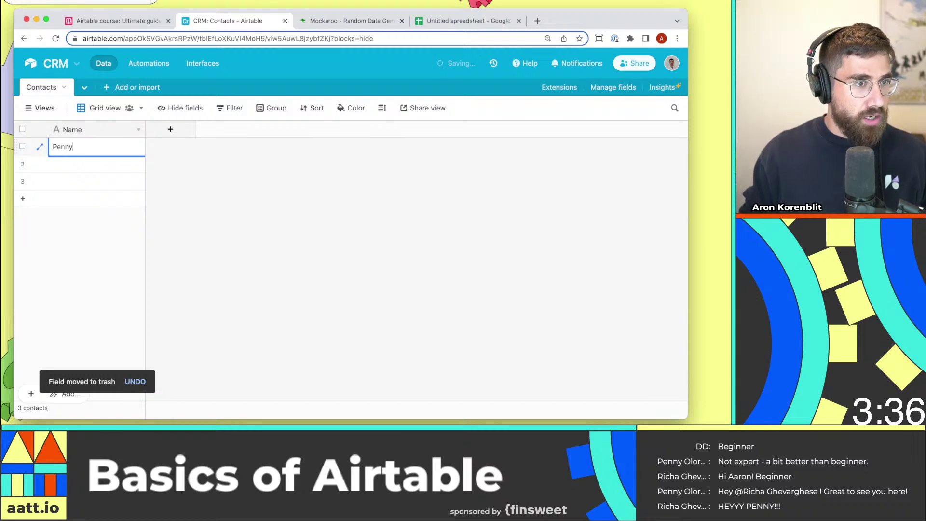
click(111, 170)
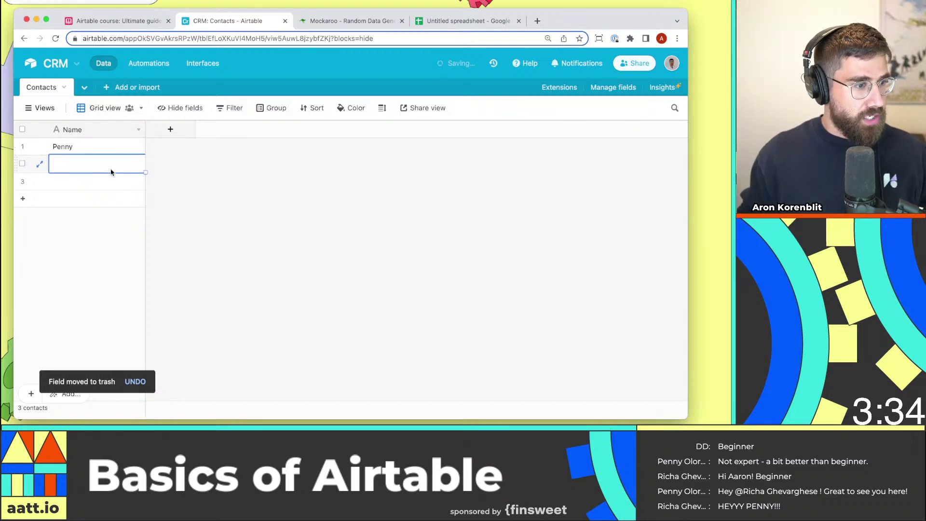
text(Daniel)
click(108, 184)
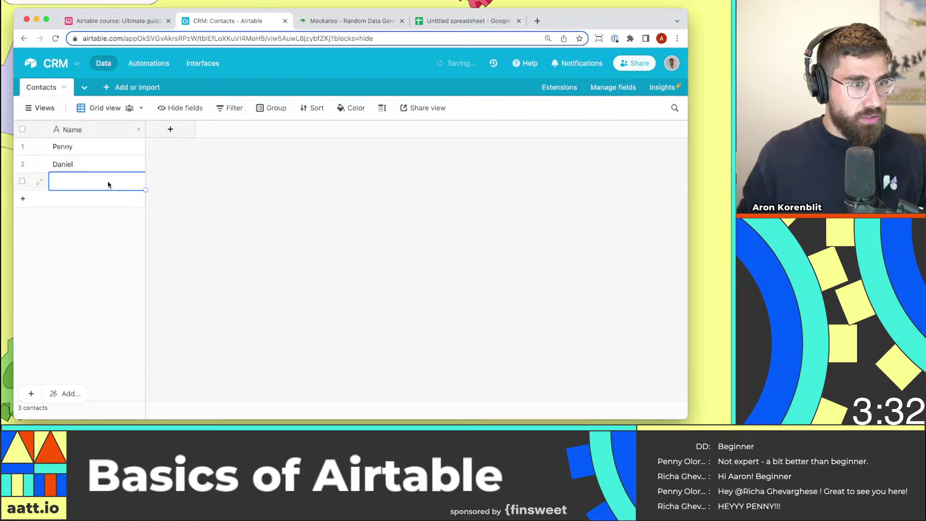
text(Richa)
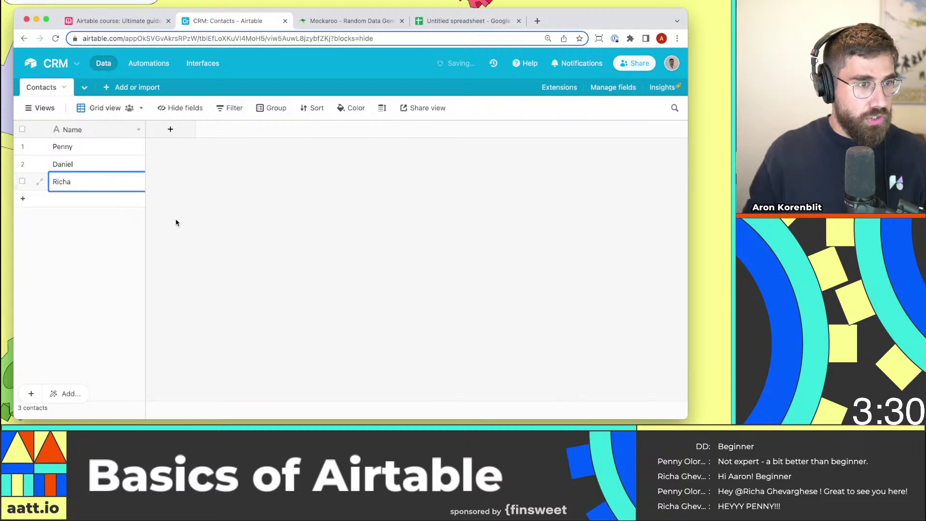
click(172, 222)
click(93, 208)
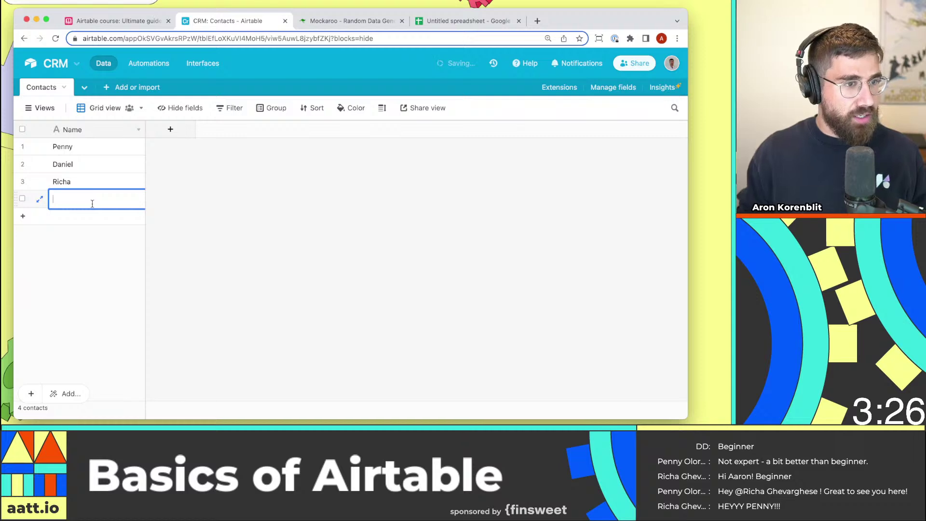
text(DD)
click(79, 312)
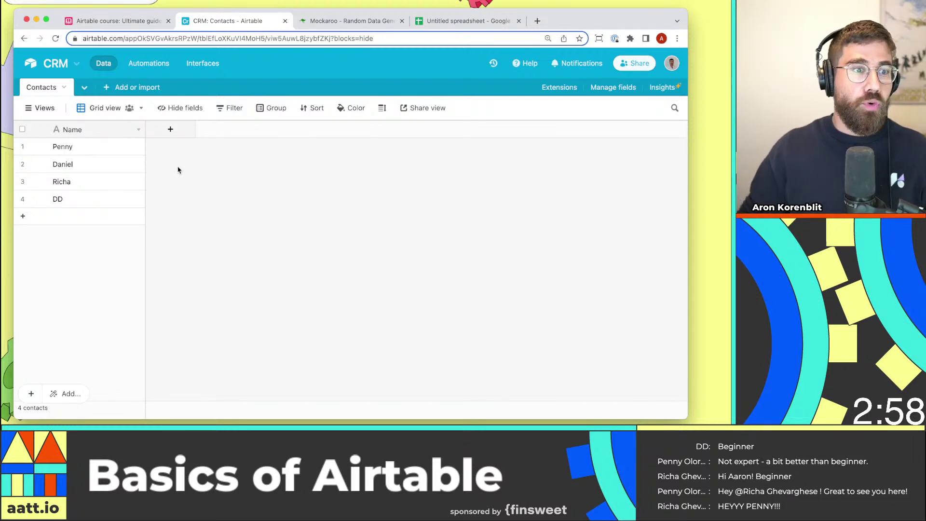
Add an Email-type field named 'Email' to Contacts.
click(170, 130)
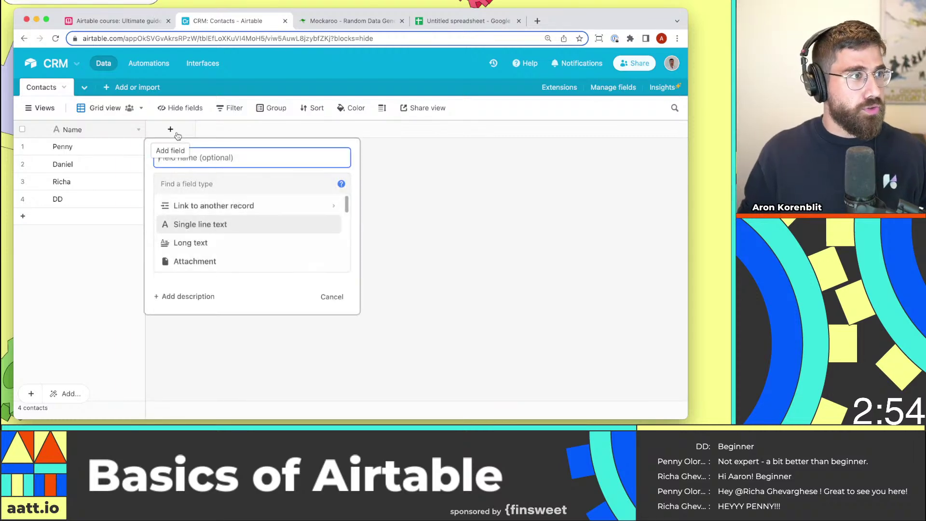
text(Email)
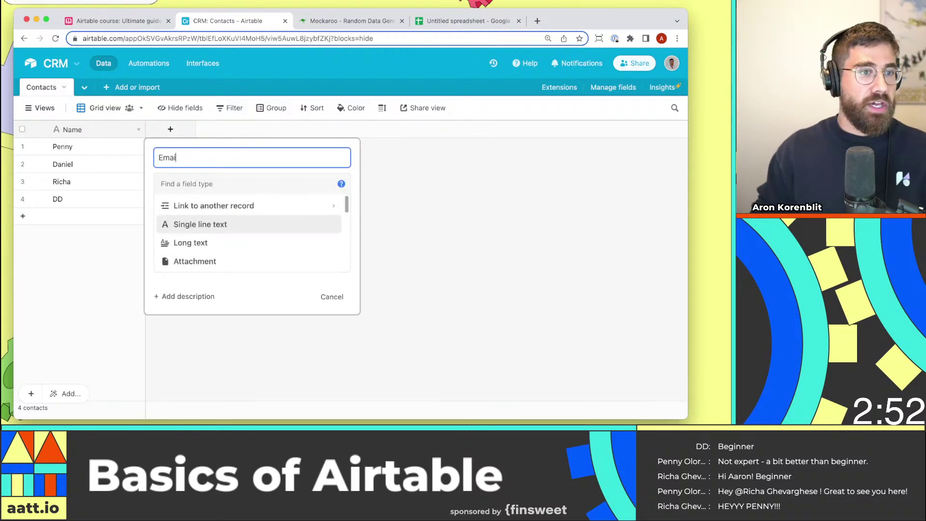
key(Tab)
text(email)
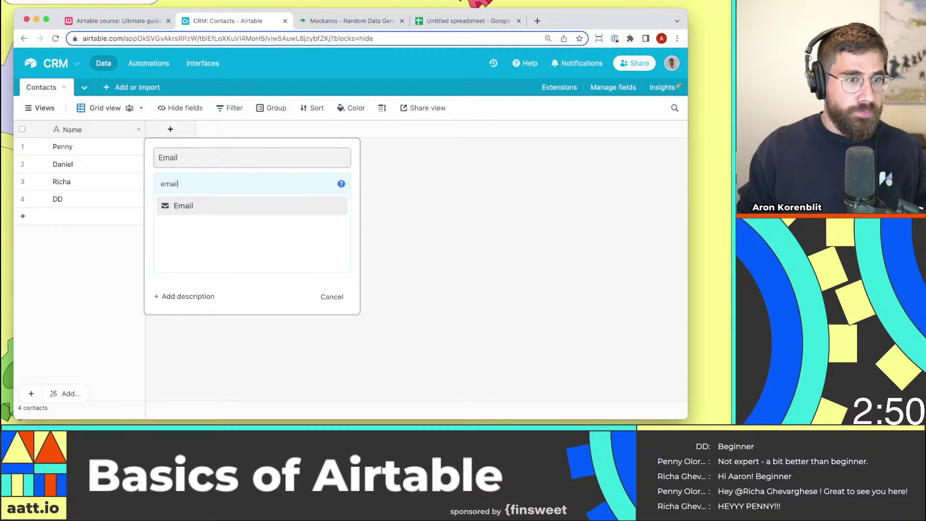
click(256, 205)
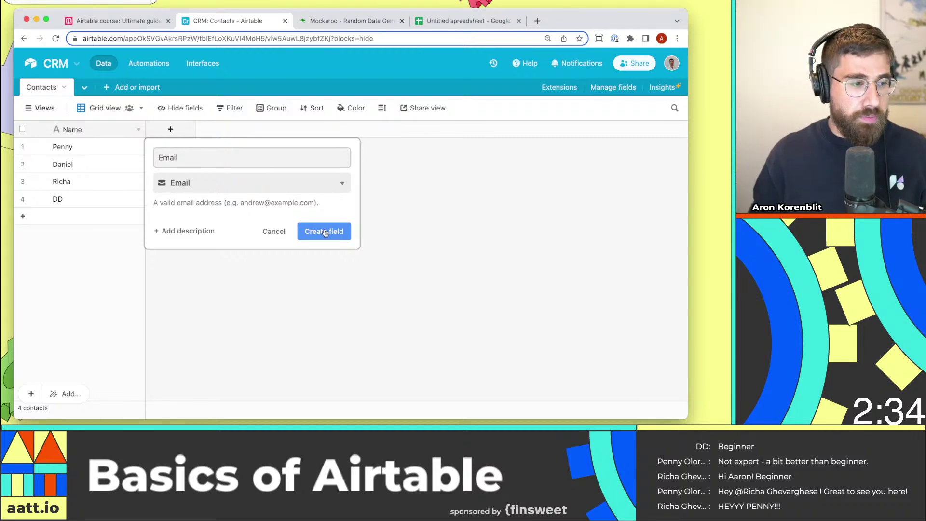
click(325, 232)
click(222, 146)
text(Pen)
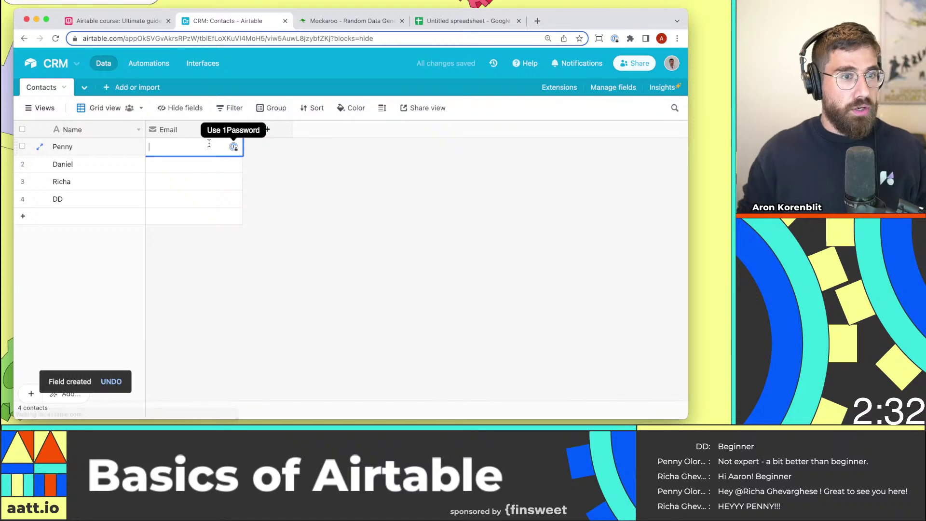
text(ny)
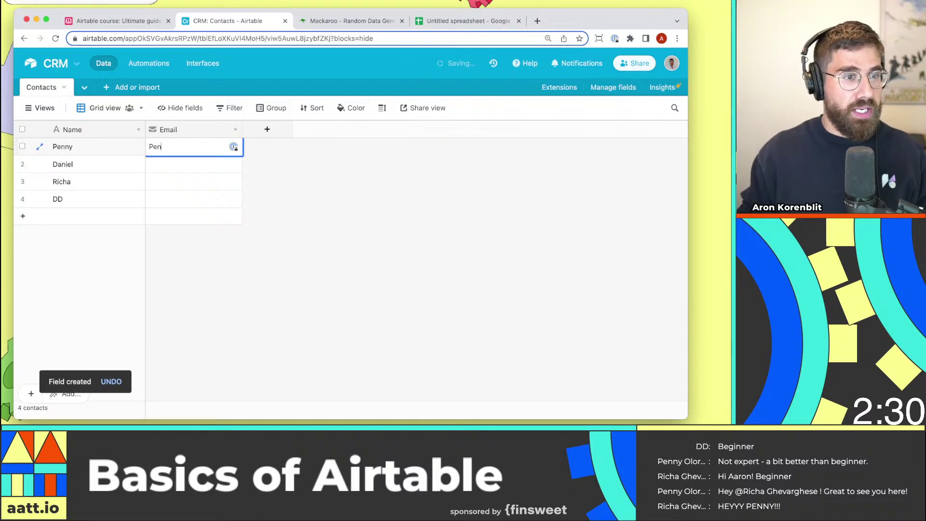
key(BackSpace)
key(BackSpace)
key(BackSpace)
key(BackSpace)
text(email@e)
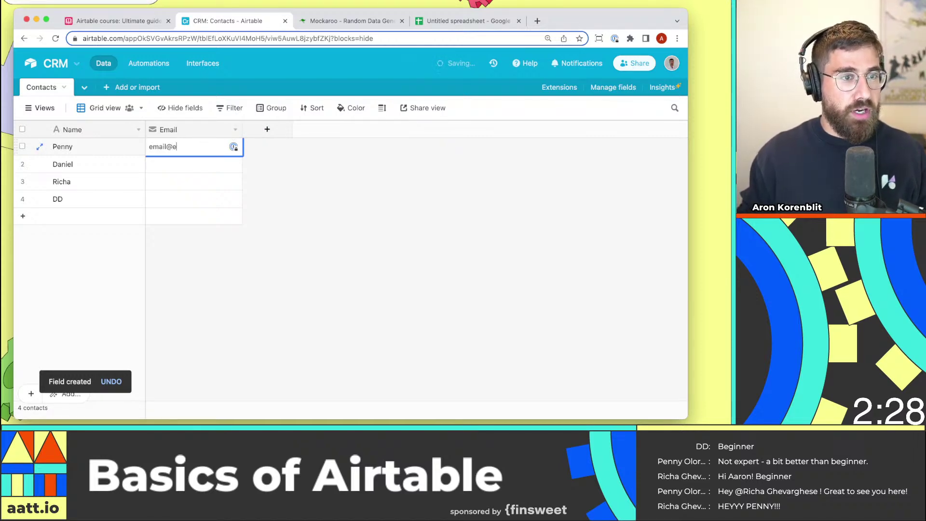
text(xample.om)
text(mple.co)
key(Return)
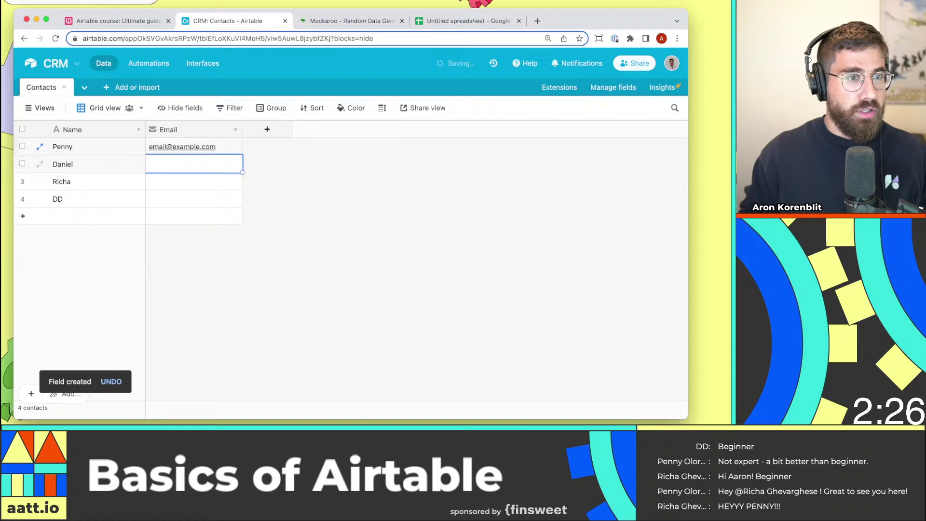
key(Up)
key(super+c)
key(shift+super+Down)
key(super+v)
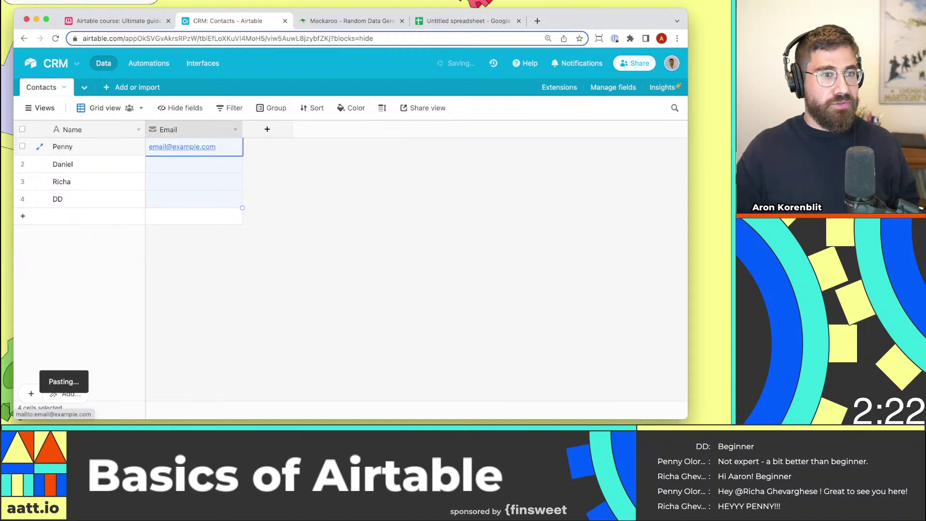
click(286, 137)
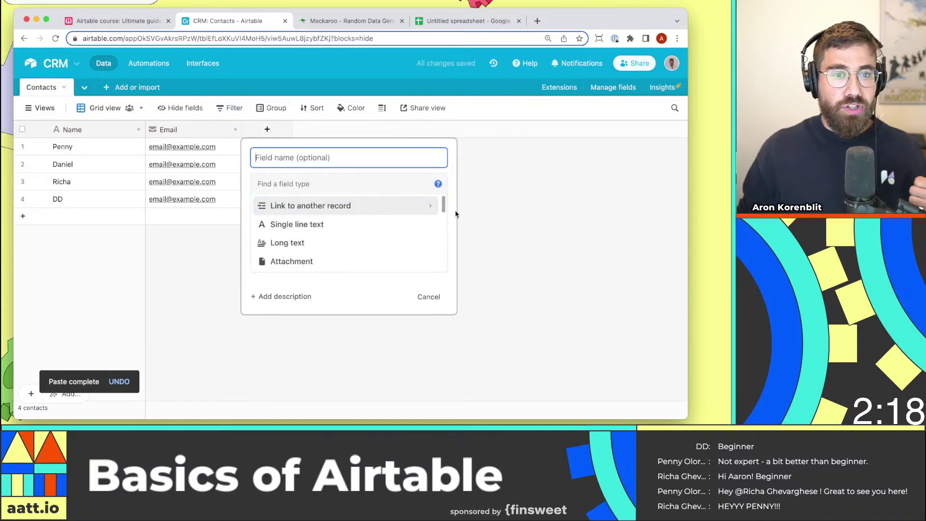
Create a Phone number field named 'phone numb' in Contacts.
drag(443, 206, 443, 211)
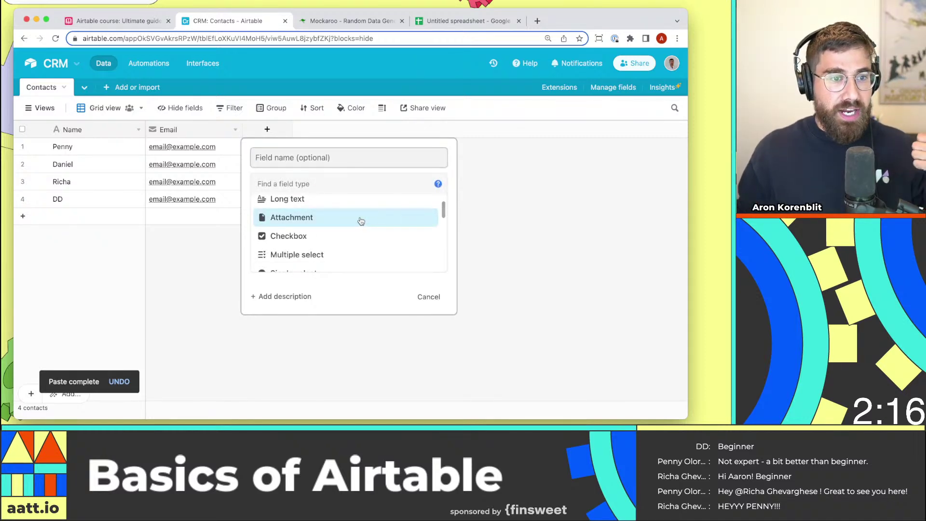
scroll(353, 249, down, 2)
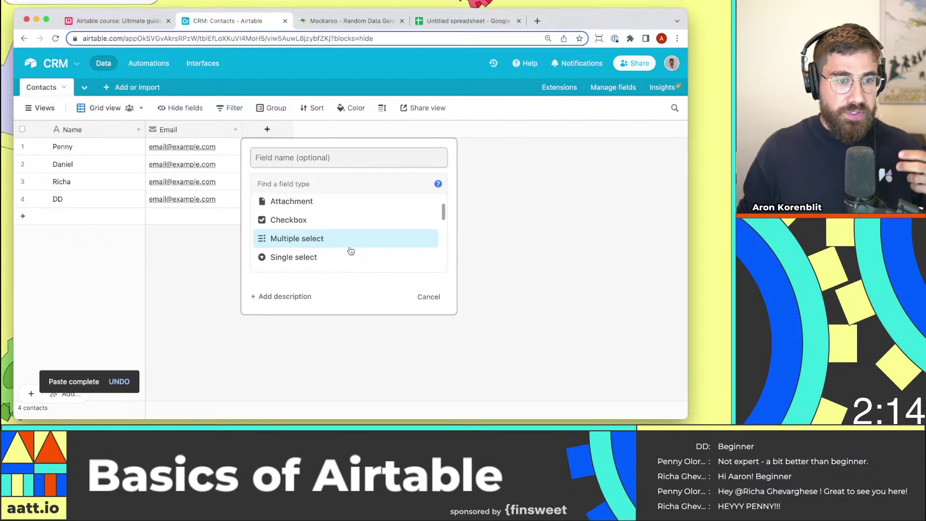
scroll(350, 251, down, 3)
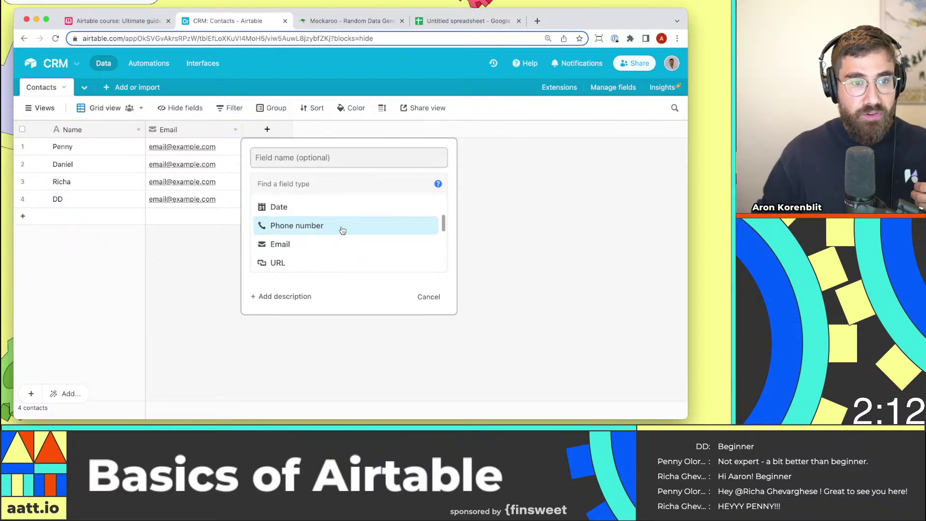
click(342, 230)
click(349, 157)
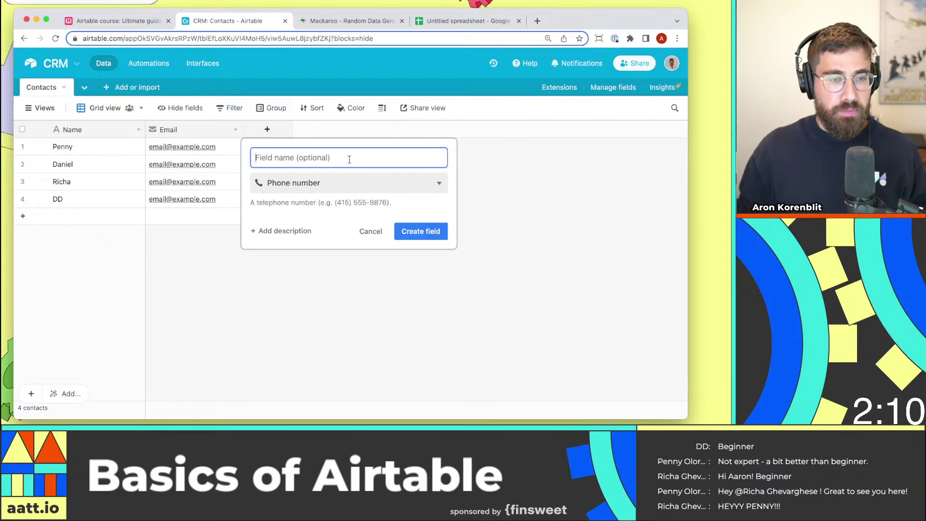
text(phone number)
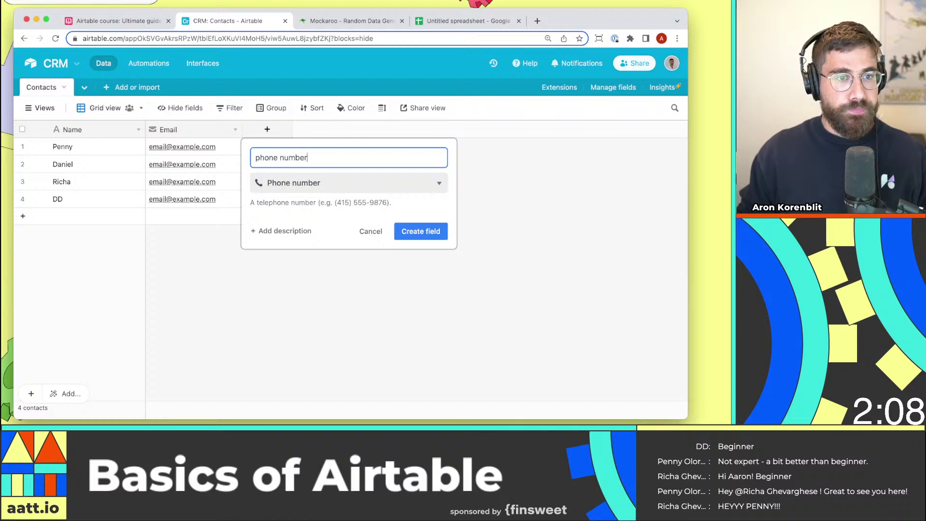
click(420, 231)
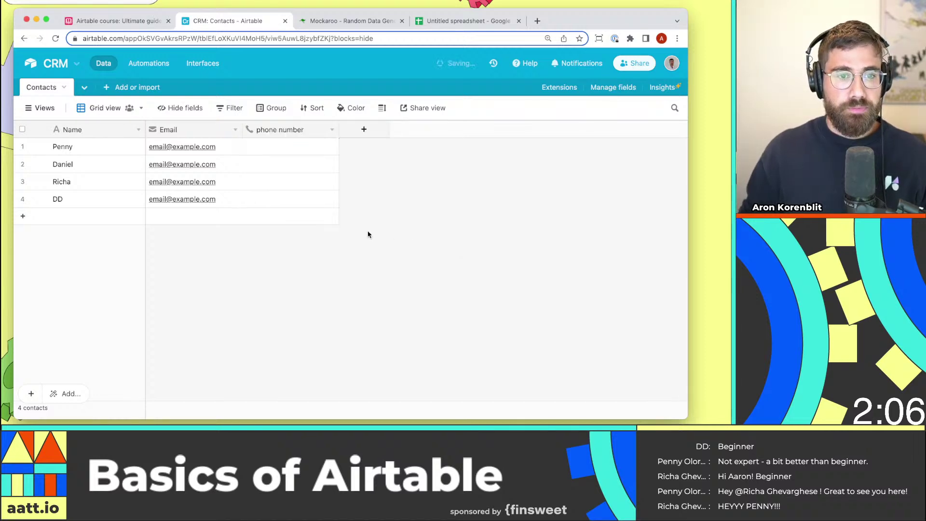
click(289, 153)
text(123-45)
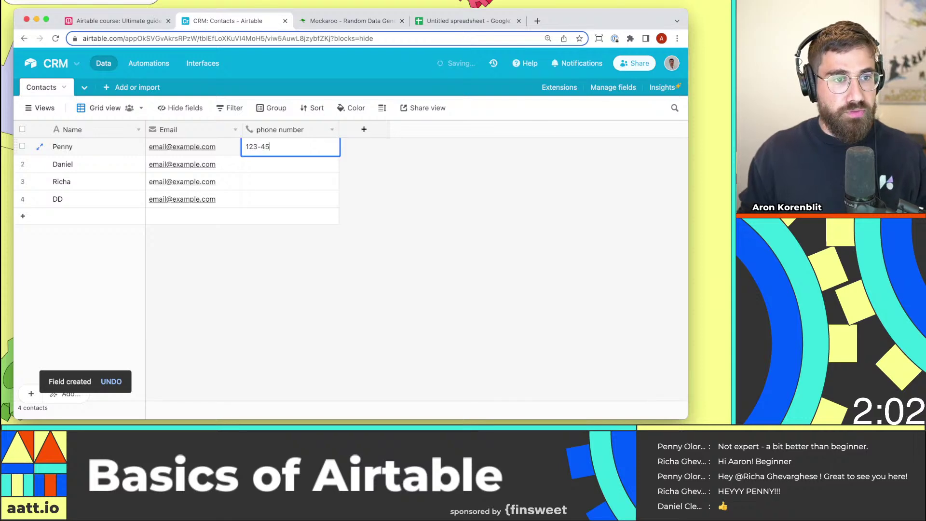
text(6-1122)
key(Return)
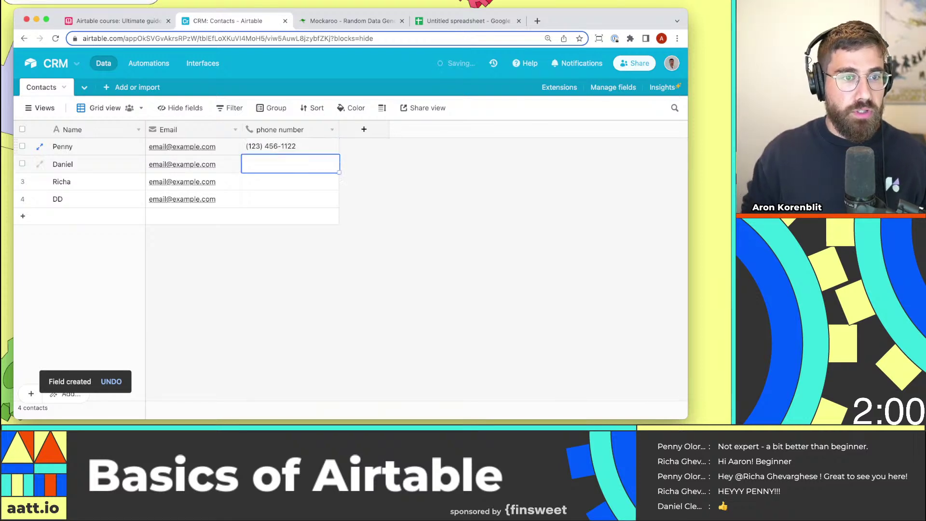
key(Up)
key(super+c)
key(super+shift+Down)
key(super+v)
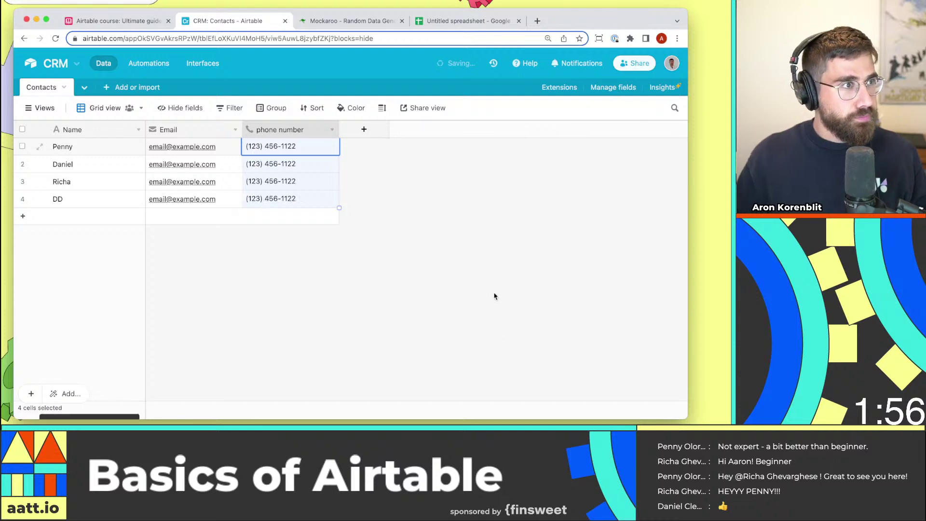
Create a Department single-select field with options IT, HR and Executive.
click(362, 130)
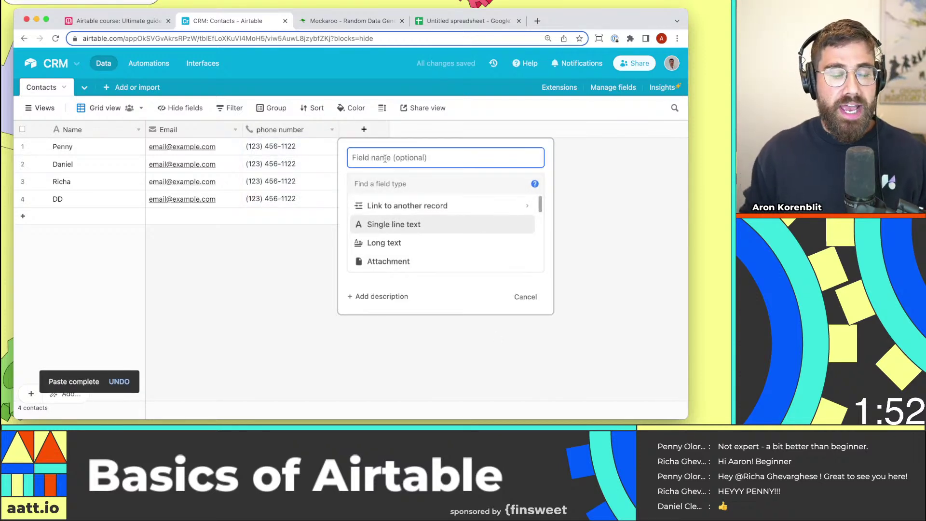
key(Tab)
text(sing)
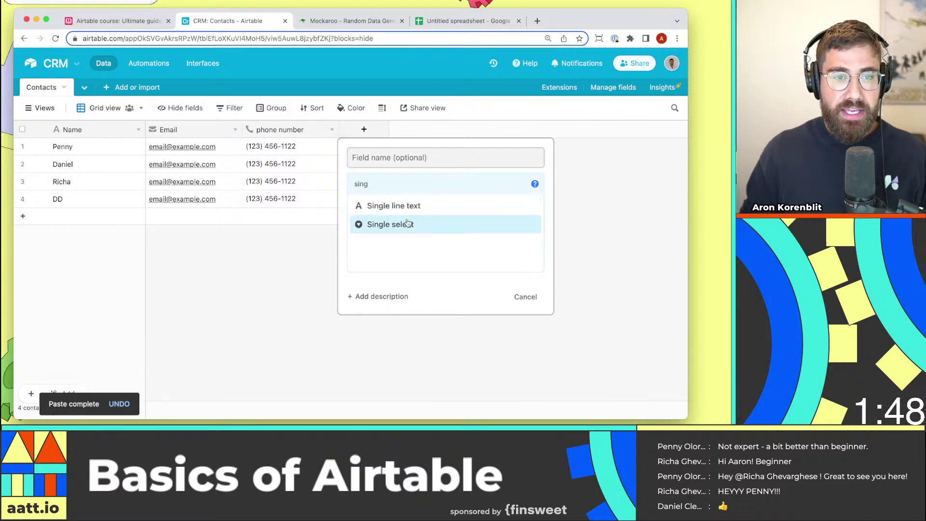
click(406, 225)
click(404, 157)
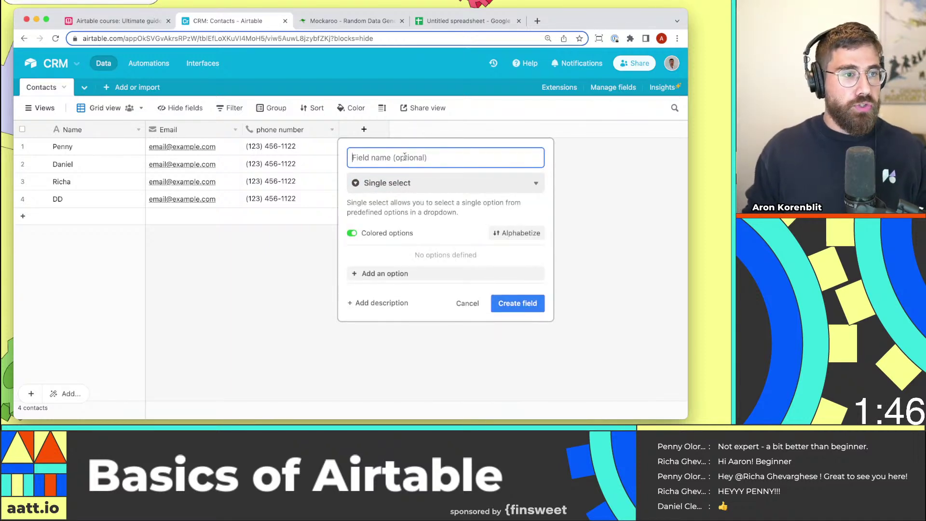
text(Deparment)
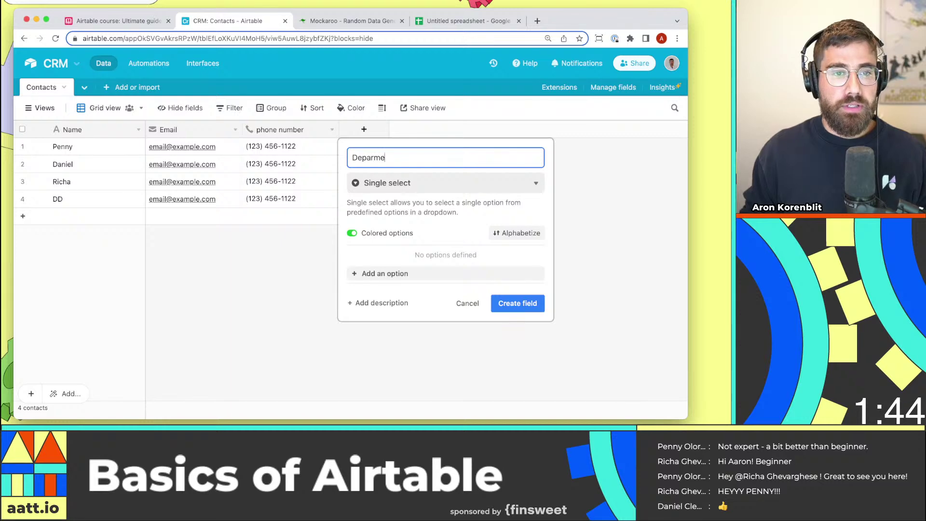
key(BackSpace)
text(tmen)
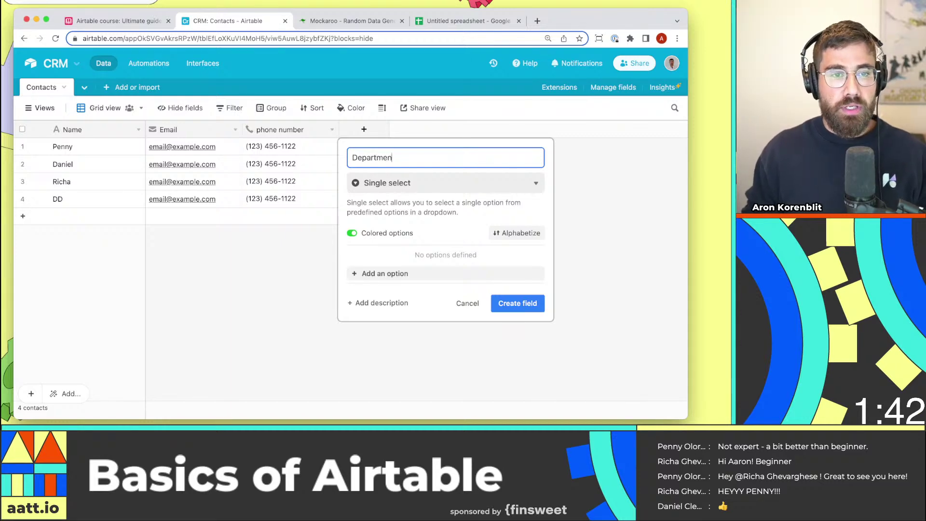
text(t)
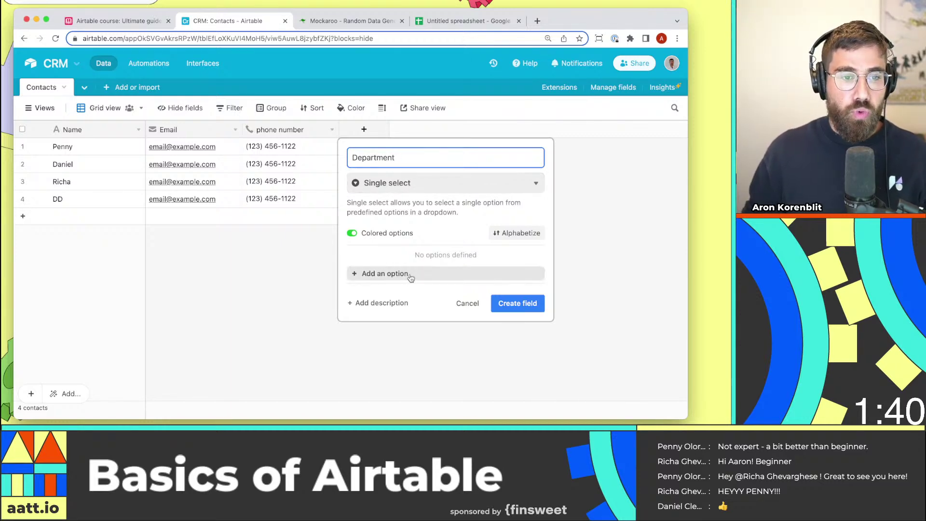
click(410, 274)
text(IT)
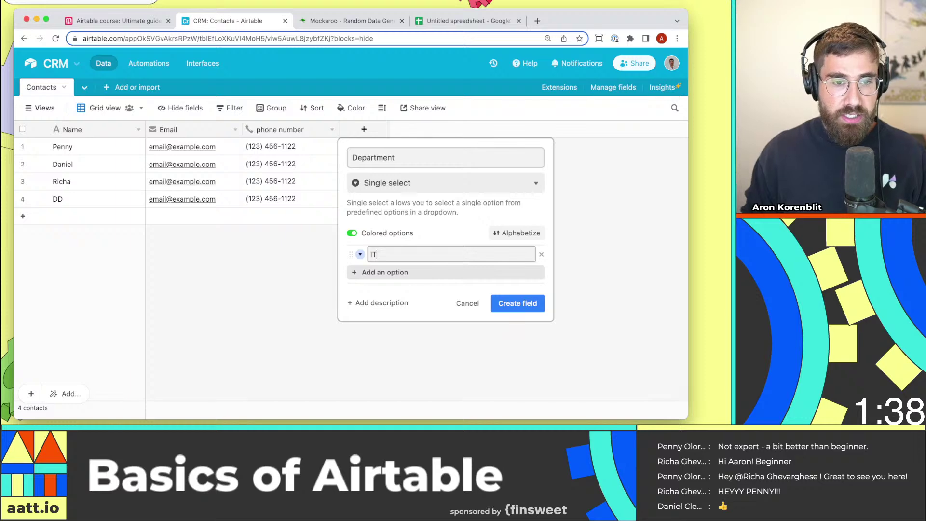
click(410, 274)
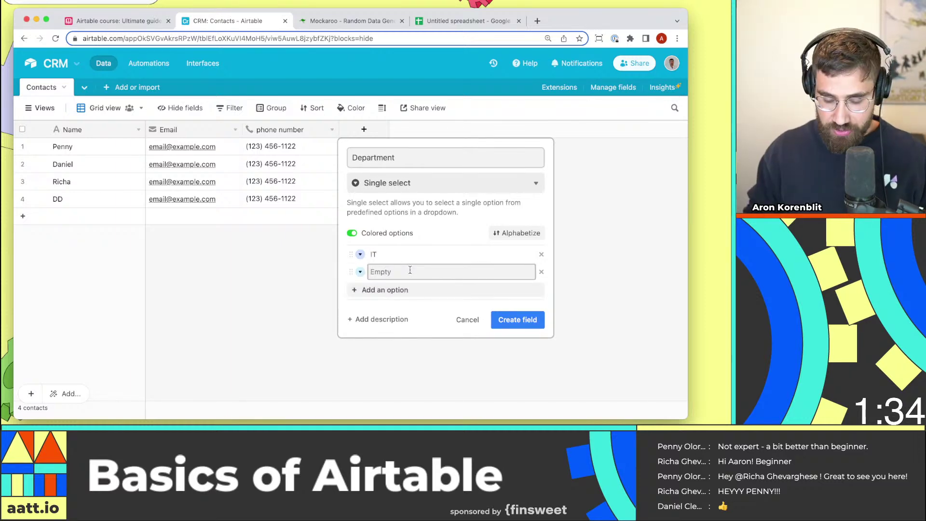
text(HR)
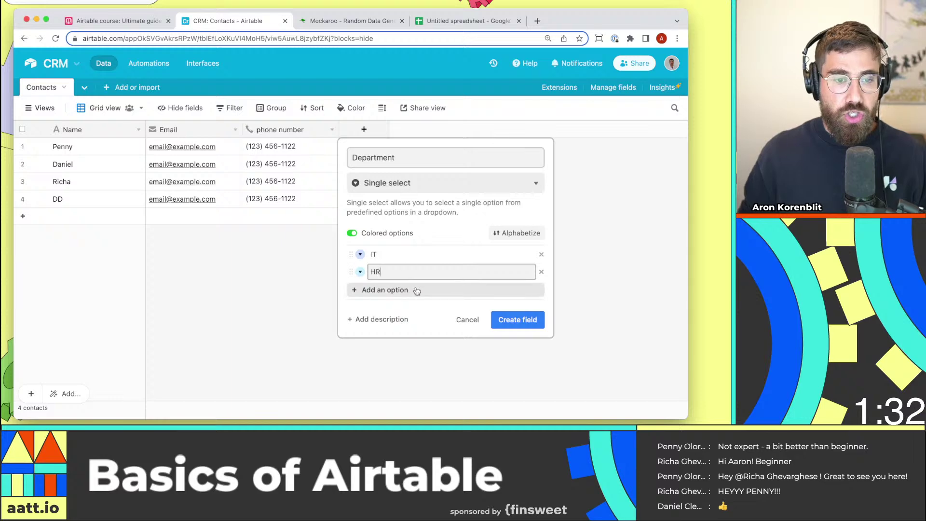
click(413, 289)
text(Executive)
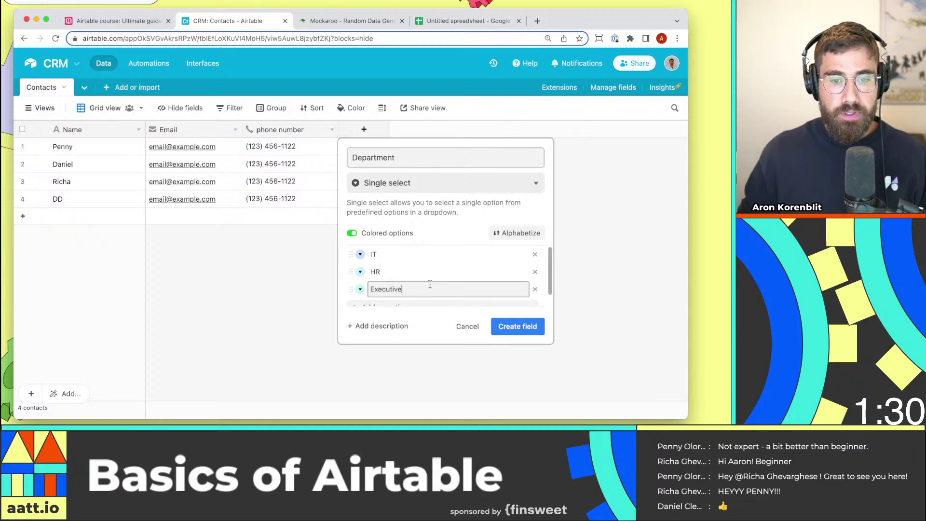
click(517, 326)
Set the four contacts' Departments to IT, HR, Executive and HR.
click(414, 146)
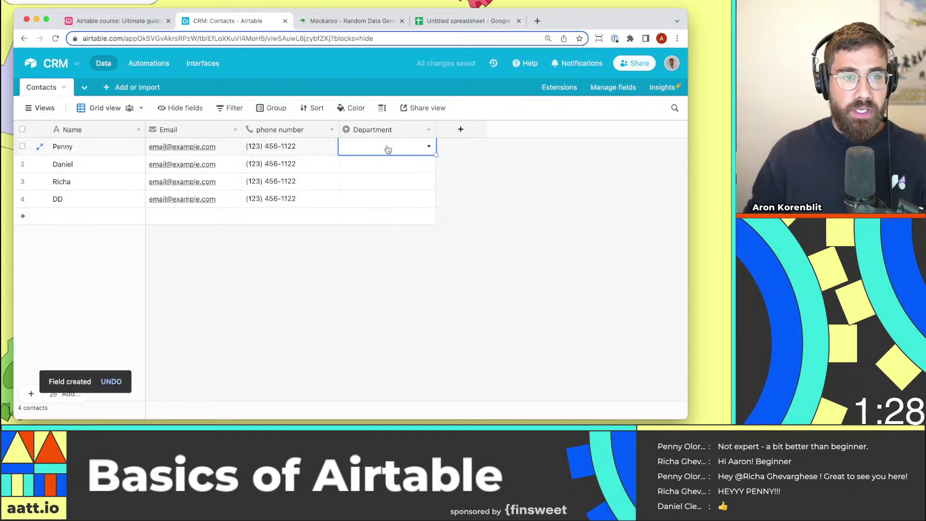
click(428, 147)
click(401, 202)
double_click(391, 164)
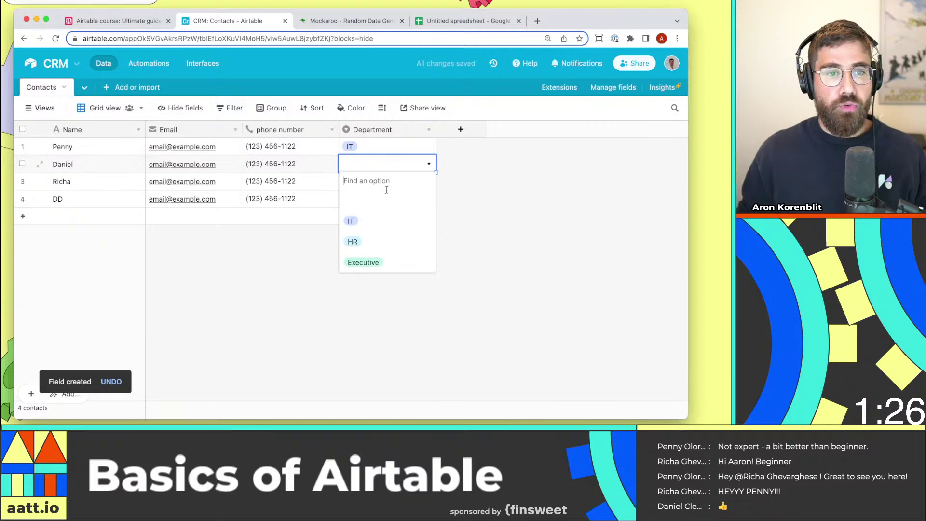
click(387, 243)
double_click(391, 182)
click(386, 278)
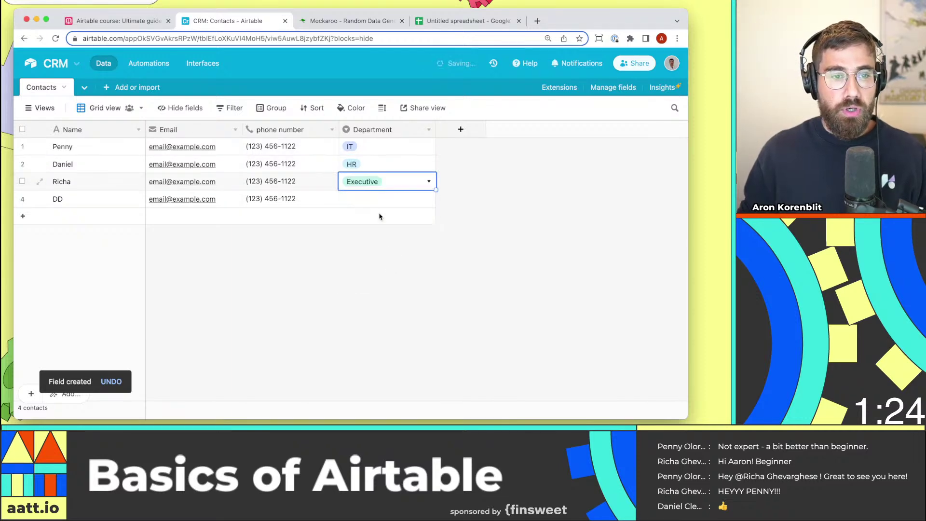
click(388, 198)
click(388, 198)
click(382, 276)
click(455, 266)
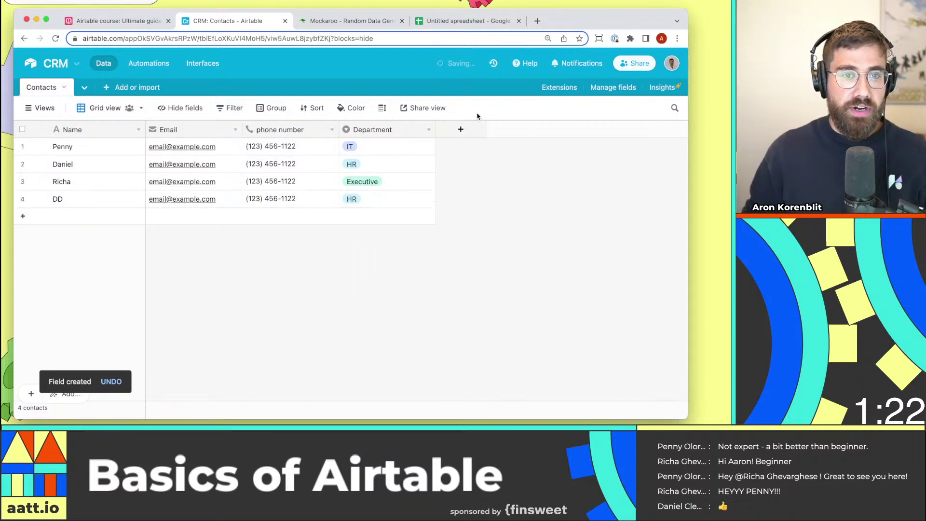
Create a Status single-select field with options Reached out, Discussion and Did not respond.
click(471, 133)
text(Status)
key(Tab)
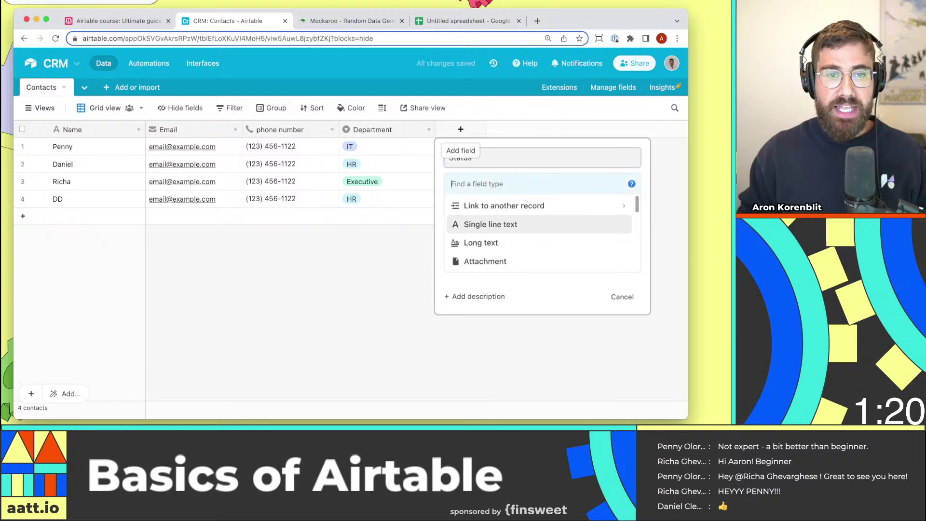
text(single)
click(493, 226)
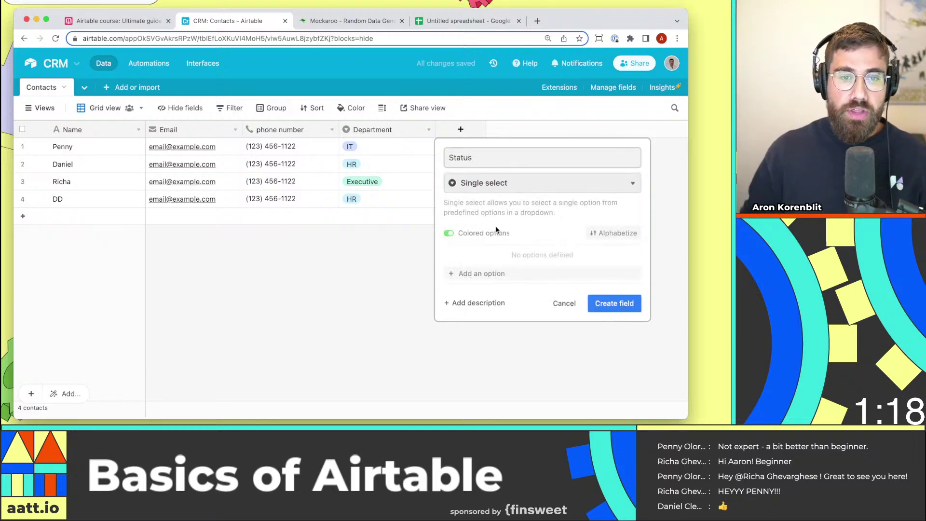
click(492, 271)
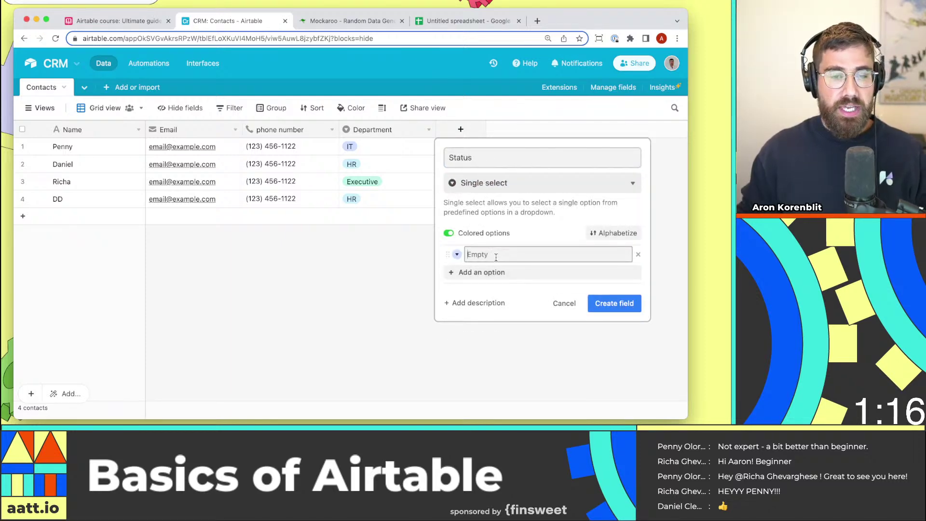
text(REac)
text(ched out)
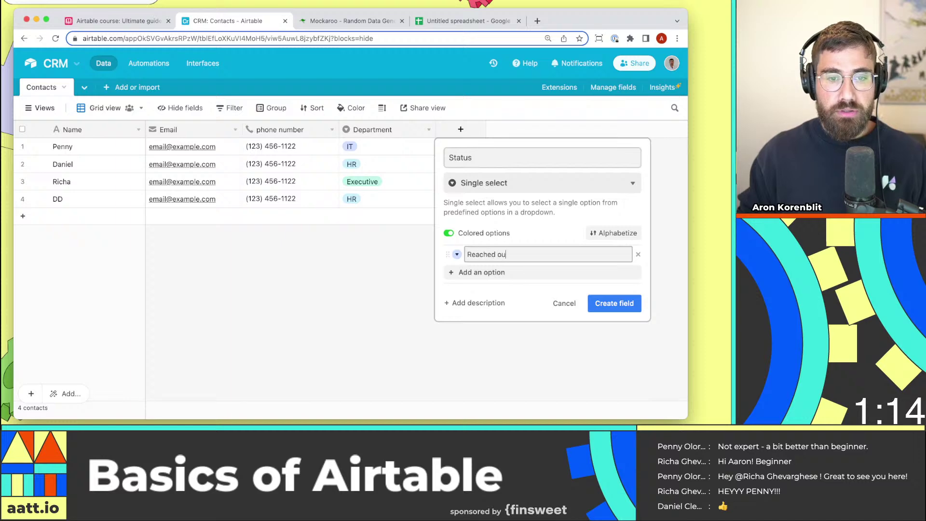
key(Return)
text(Discussion)
key(Return)
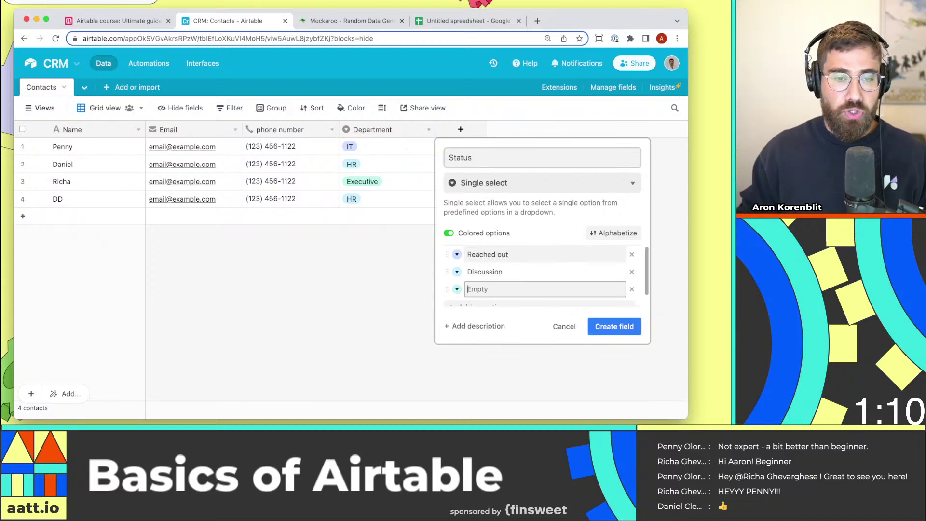
text(Did not respond)
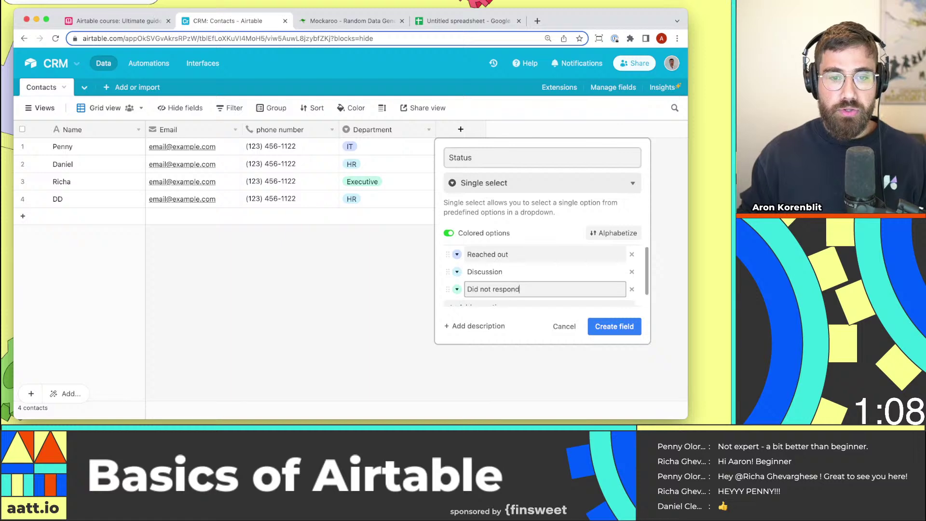
click(614, 326)
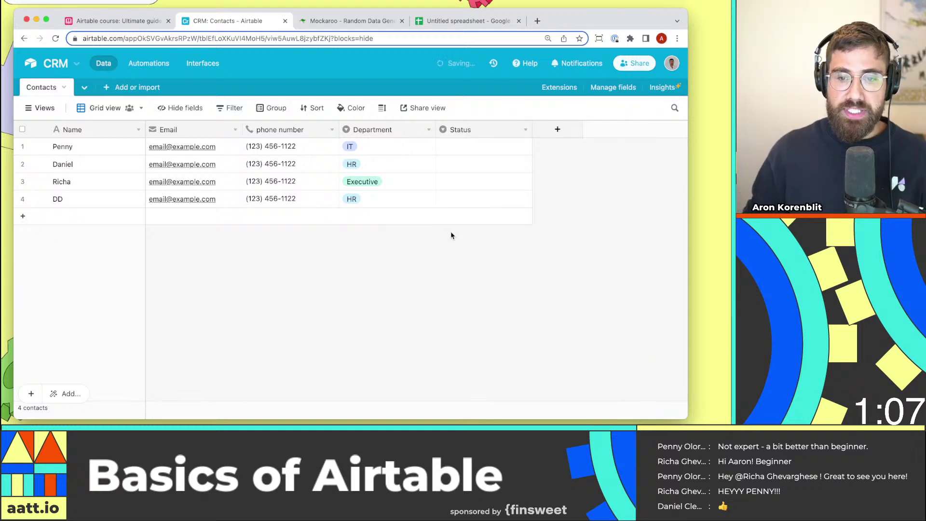
Set statuses to Reached out, Discussion, Did not respond and Reached out.
double_click(462, 151)
click(465, 204)
double_click(475, 165)
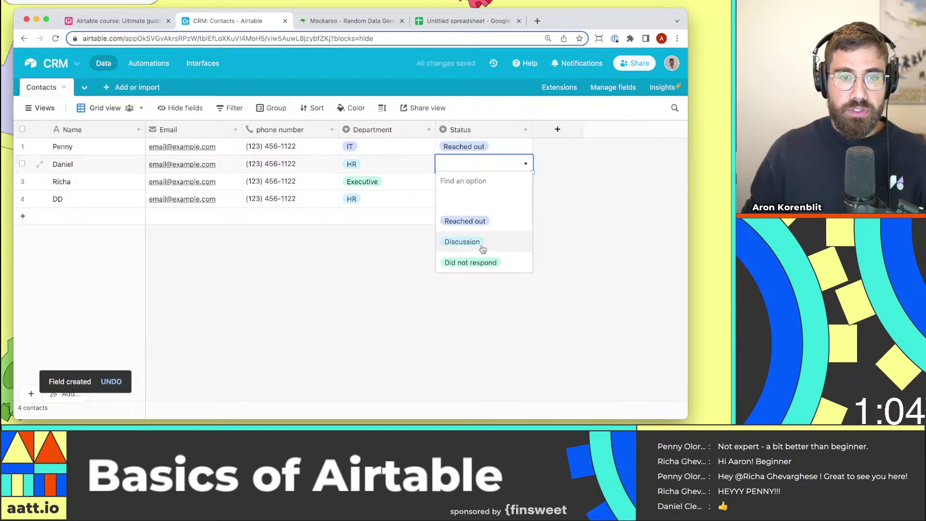
click(482, 243)
double_click(482, 180)
click(470, 280)
click(482, 199)
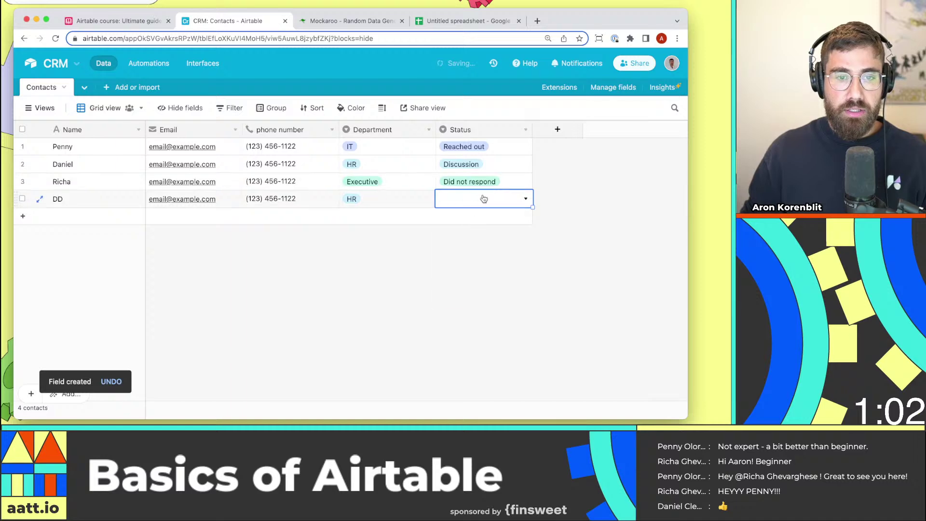
click(482, 199)
click(495, 259)
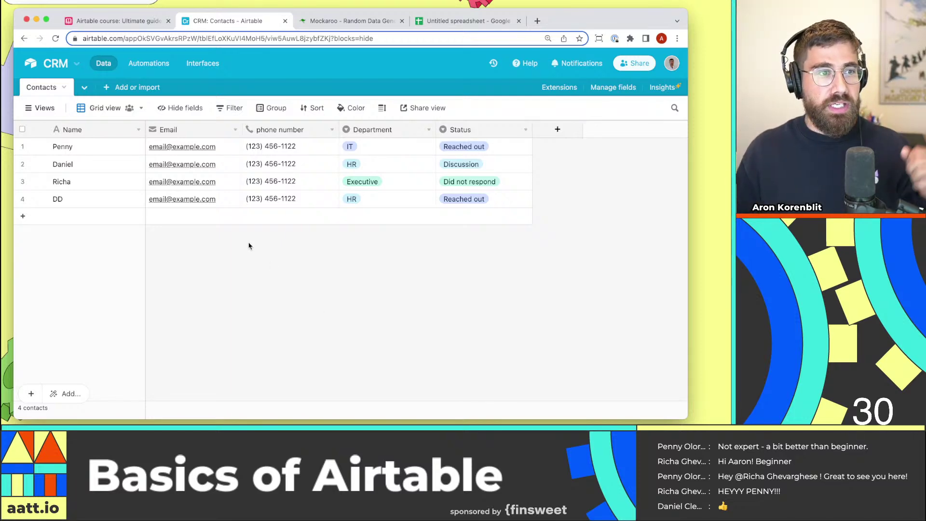
Add a new empty table named 'Companies' to the CRM base.
click(86, 88)
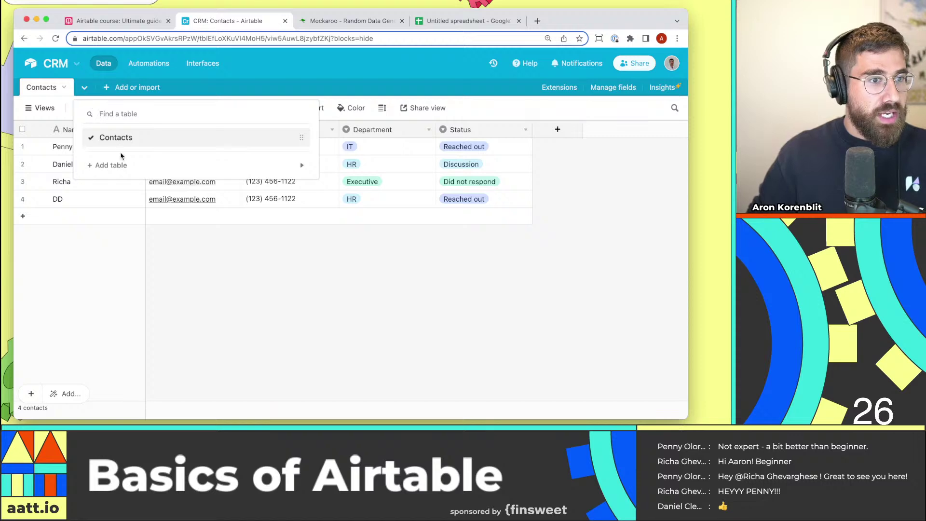
mouse_move(114, 165)
click(373, 139)
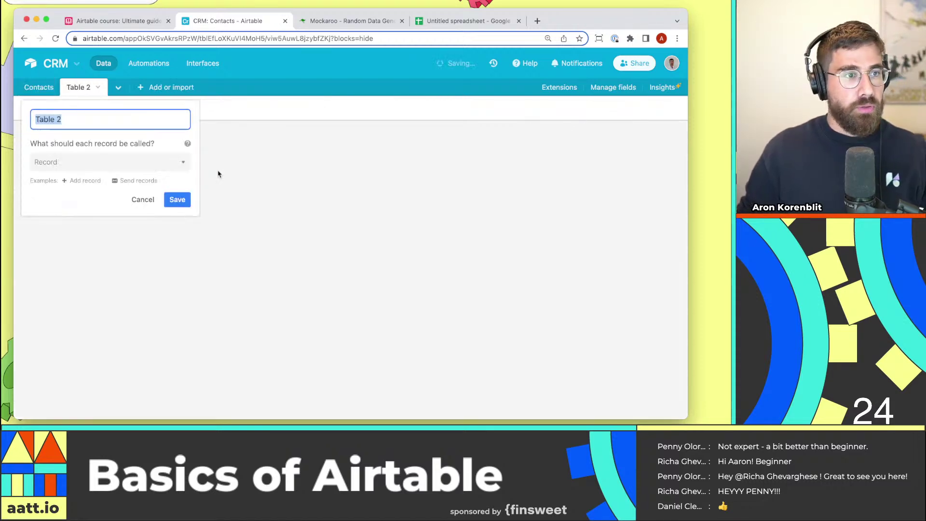
text(Companies)
key(Return)
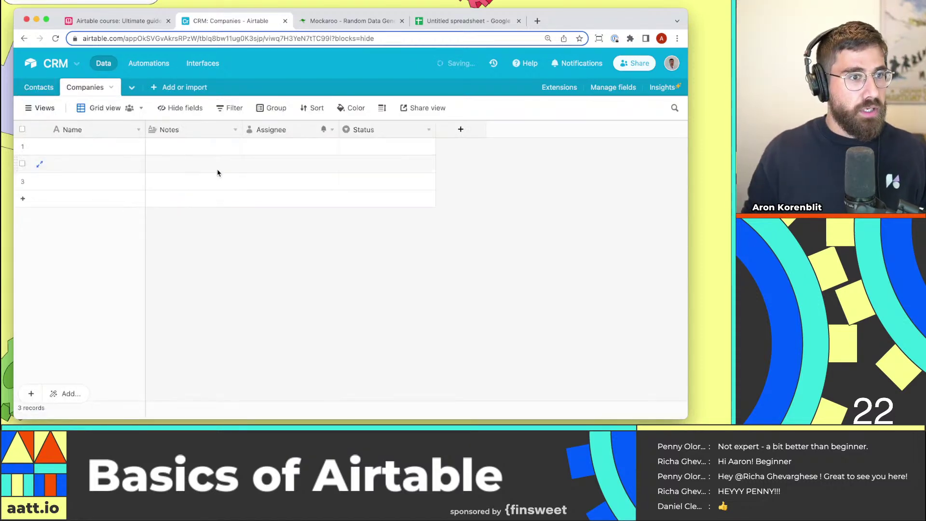
Select the Company column names in the mock data spreadsheet, then return to Companies.
click(458, 21)
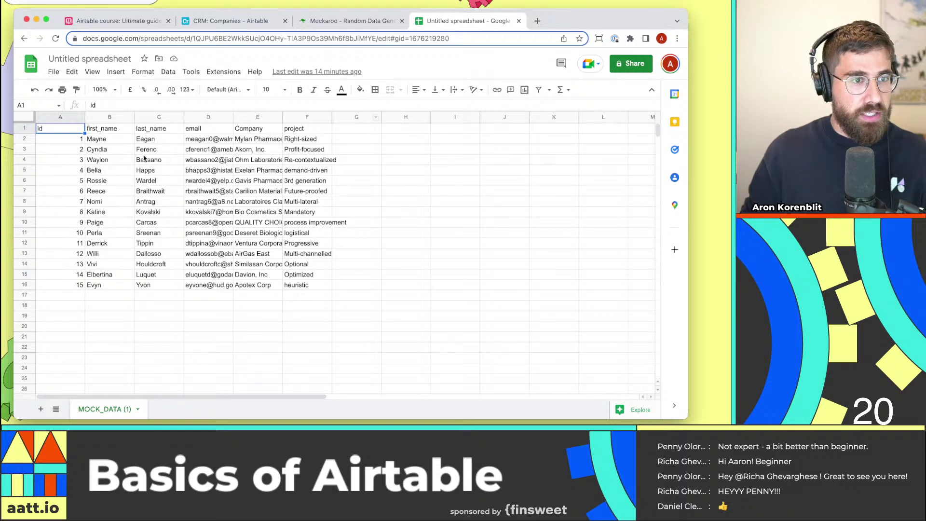
drag(258, 139, 258, 207)
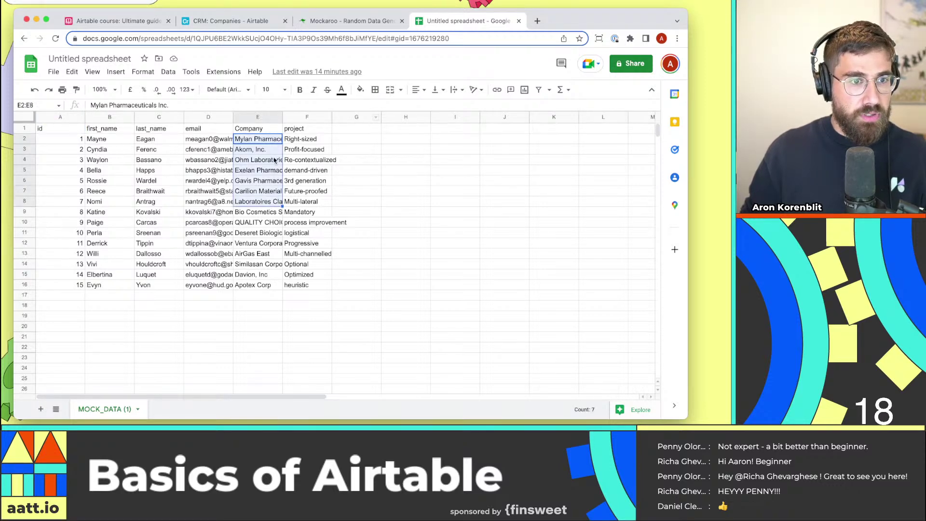
click(347, 21)
click(207, 21)
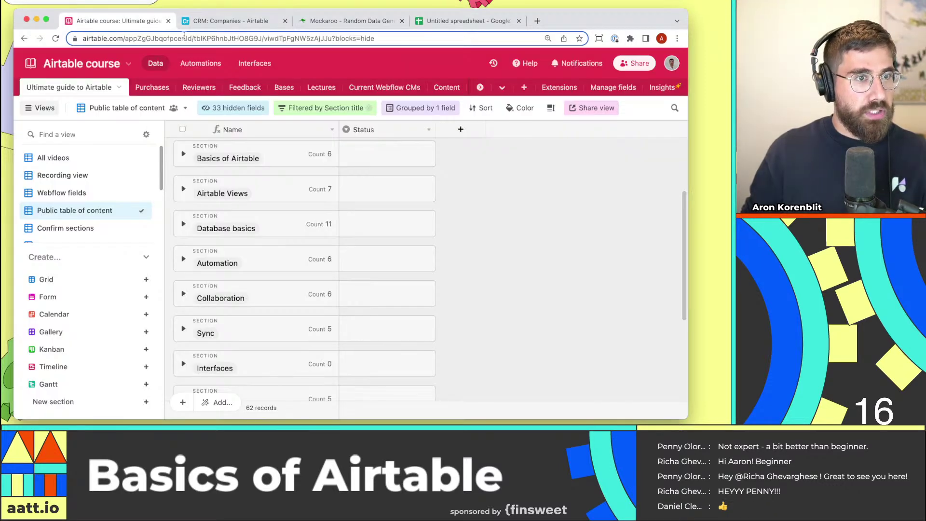
Paste the seven company names into the Name column, expanding the table to fit.
click(72, 146)
key(cmd+v)
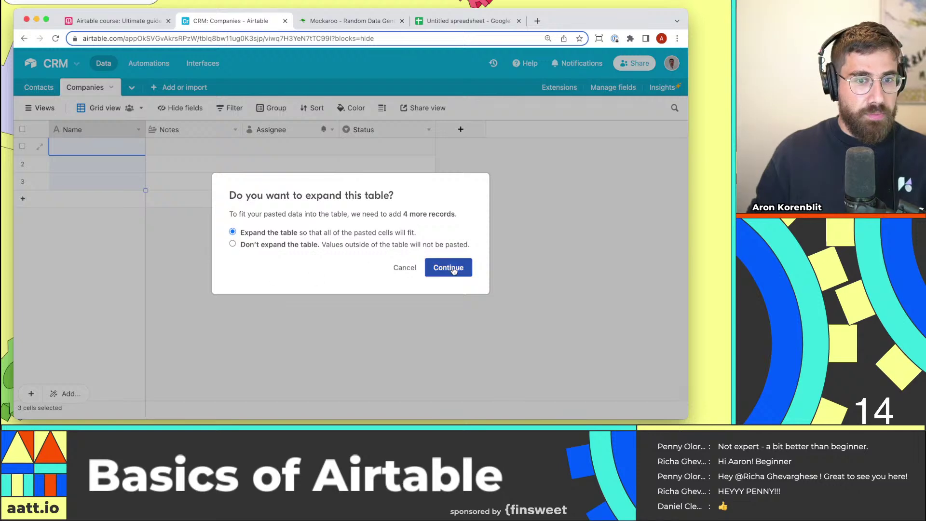
click(449, 268)
Delete the Notes, Assignee and Status fields from Companies.
right_click(222, 130)
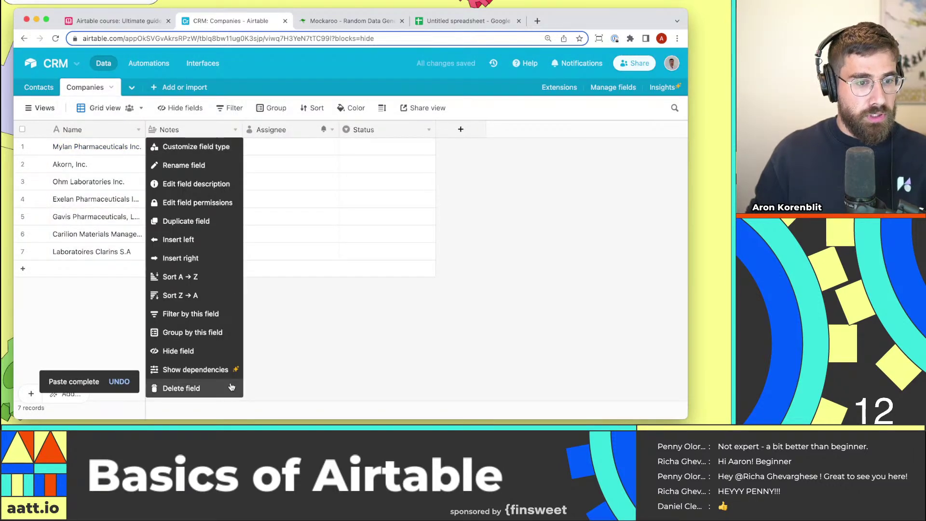
click(174, 387)
right_click(218, 135)
click(184, 387)
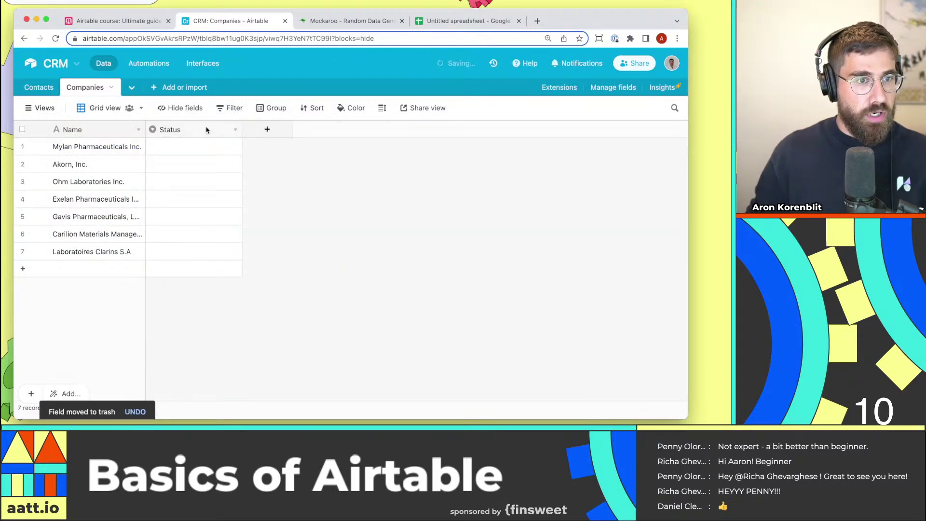
right_click(206, 129)
click(211, 389)
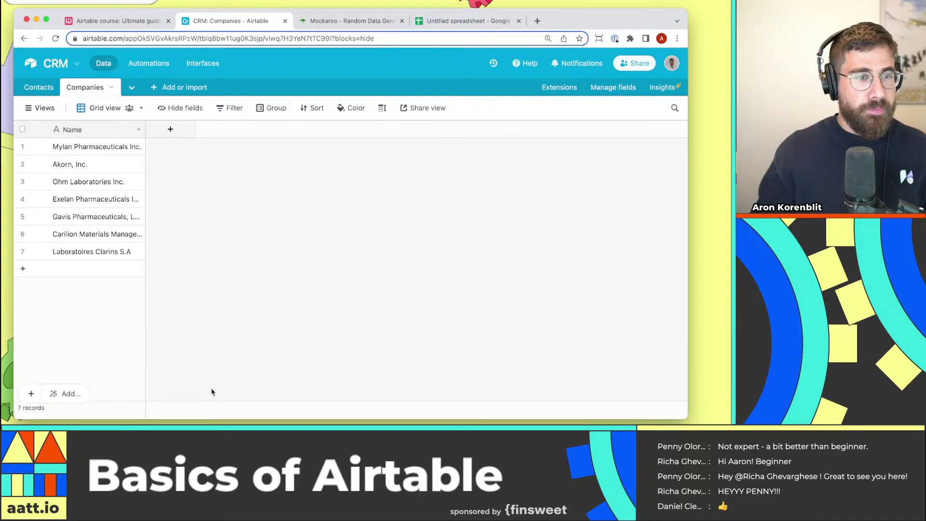
Leave the course base and reopen the CRM base's Contacts table.
click(116, 21)
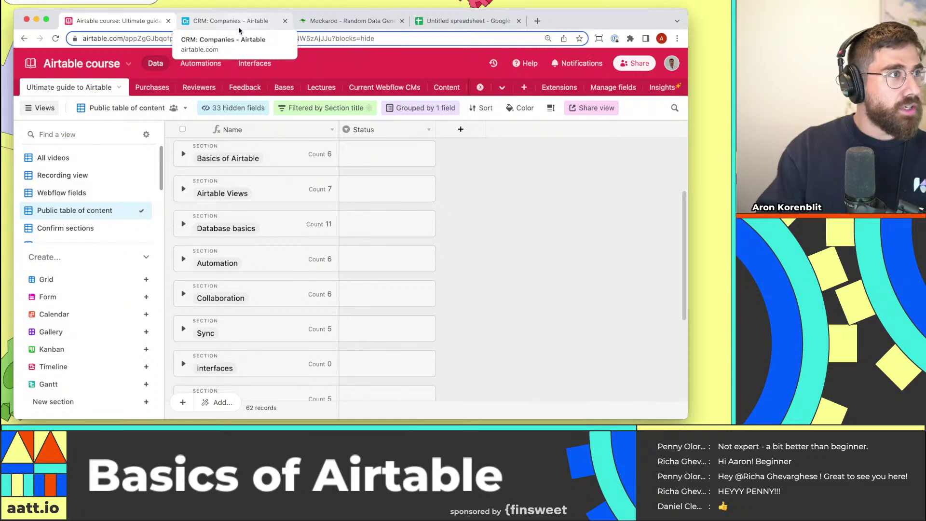
click(239, 31)
click(41, 86)
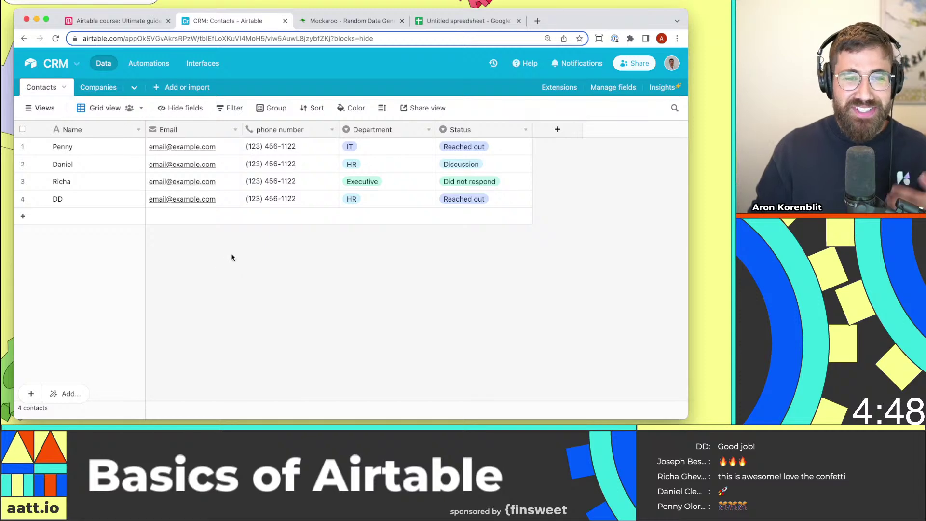
Rename the Contacts table's grid view to 'All contacts'.
click(42, 108)
double_click(99, 110)
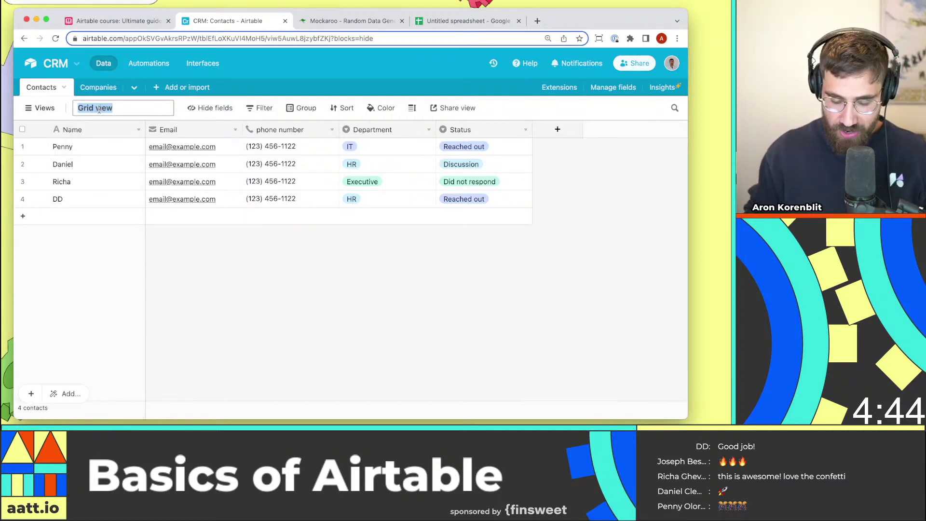
key(BackSpace)
text(All contacts)
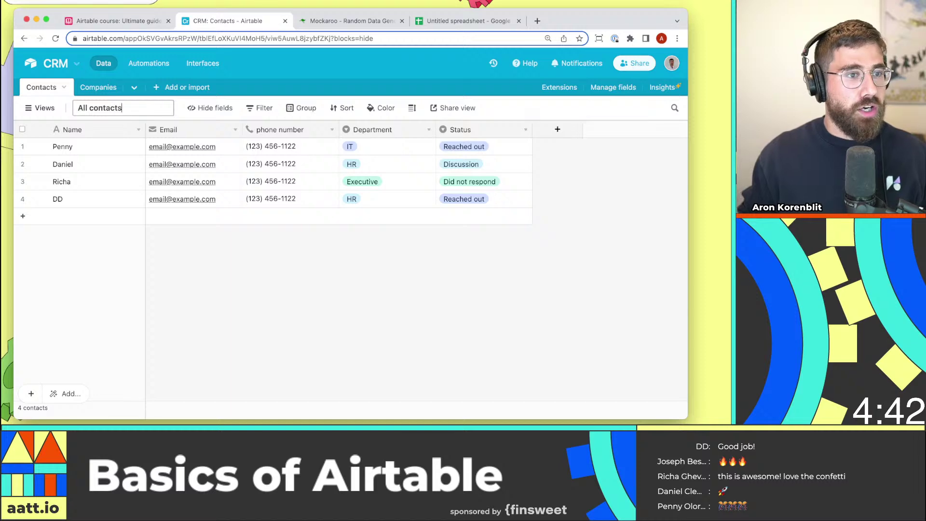
key(Return)
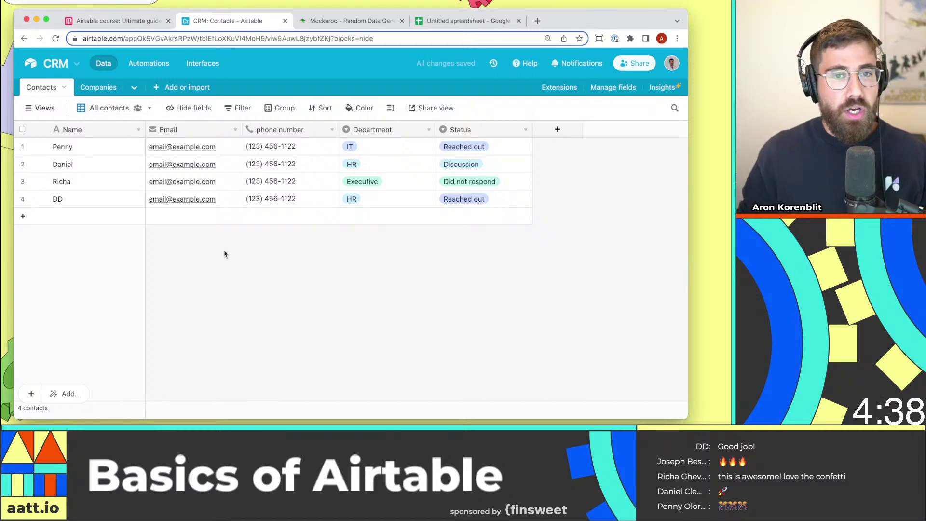
click(41, 107)
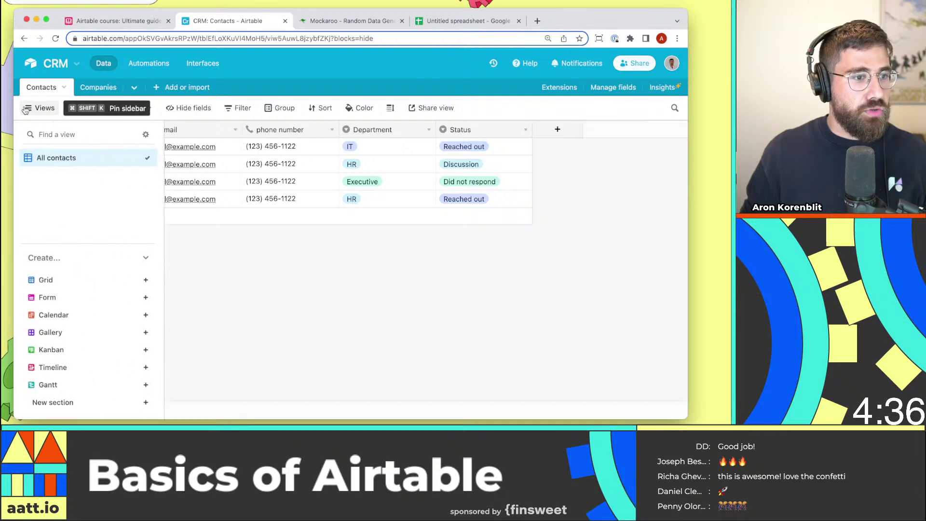
Create a grid view named 'Reached out to' and hide its Email field.
click(112, 285)
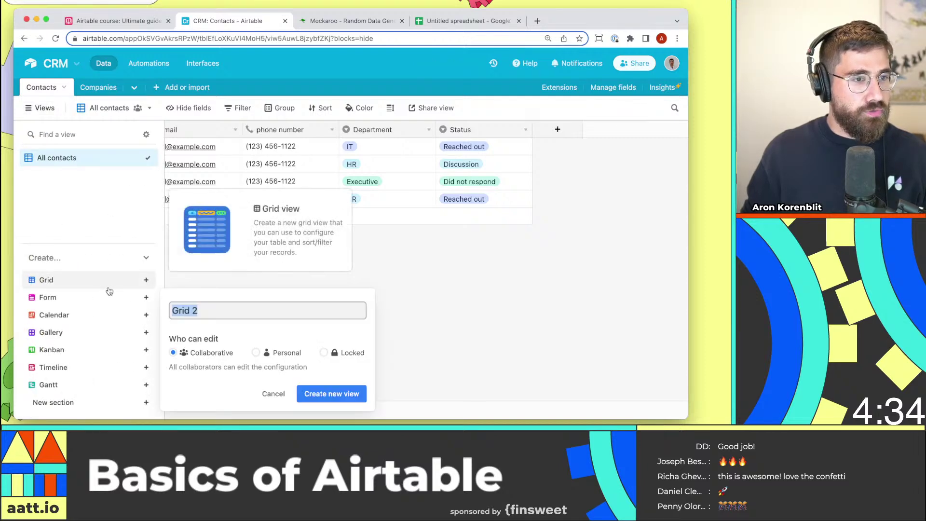
text(Reach)
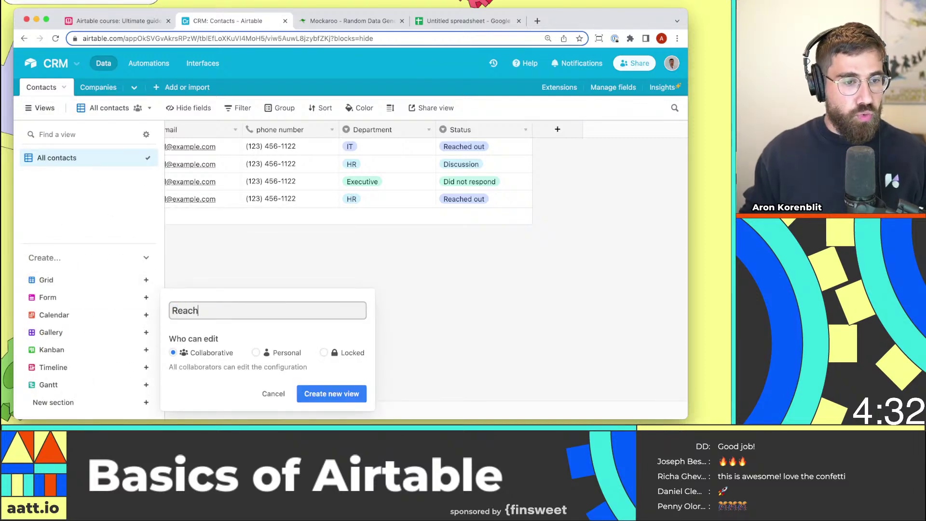
text(ed out to)
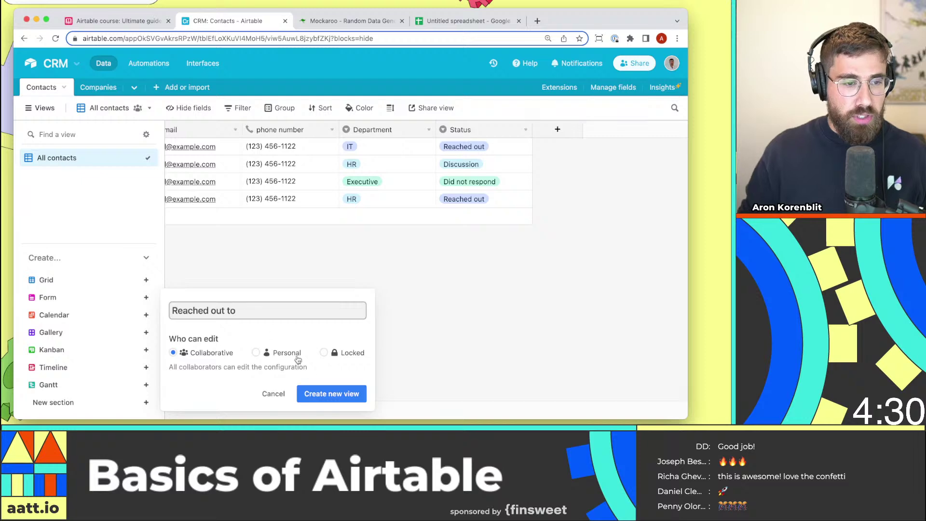
click(330, 393)
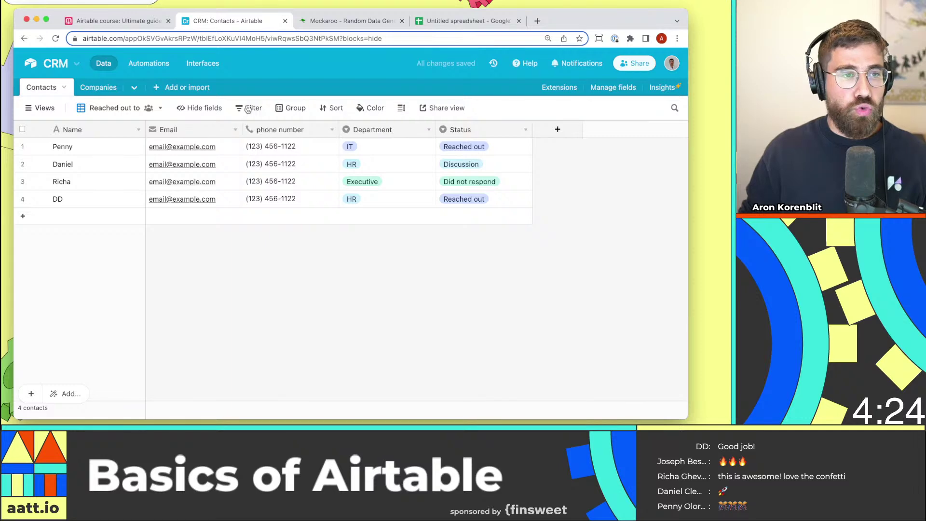
click(217, 110)
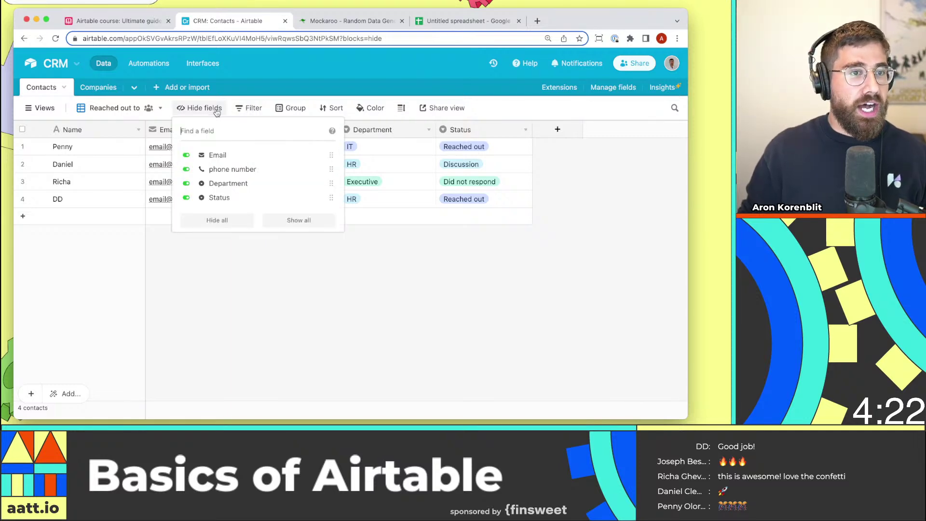
click(246, 159)
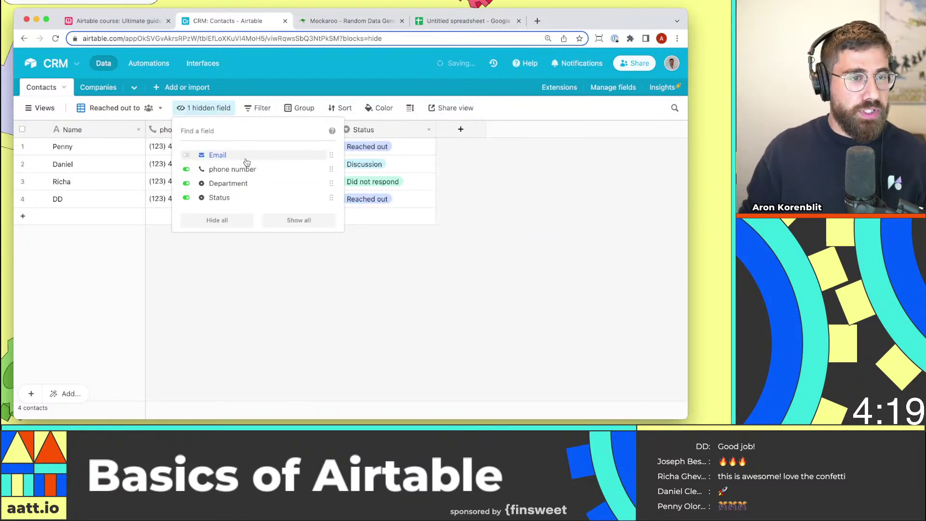
click(291, 273)
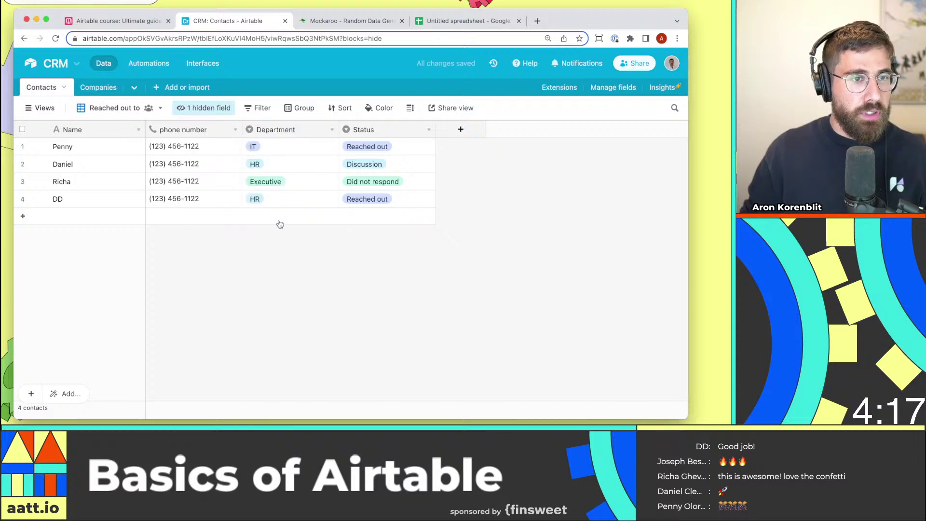
Filter the view to contacts whose Status is Reached out.
click(257, 110)
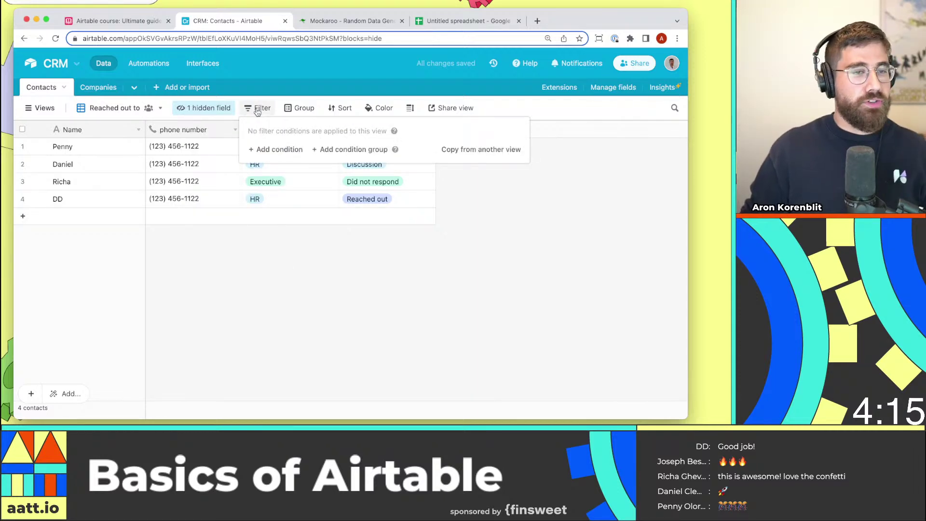
click(280, 151)
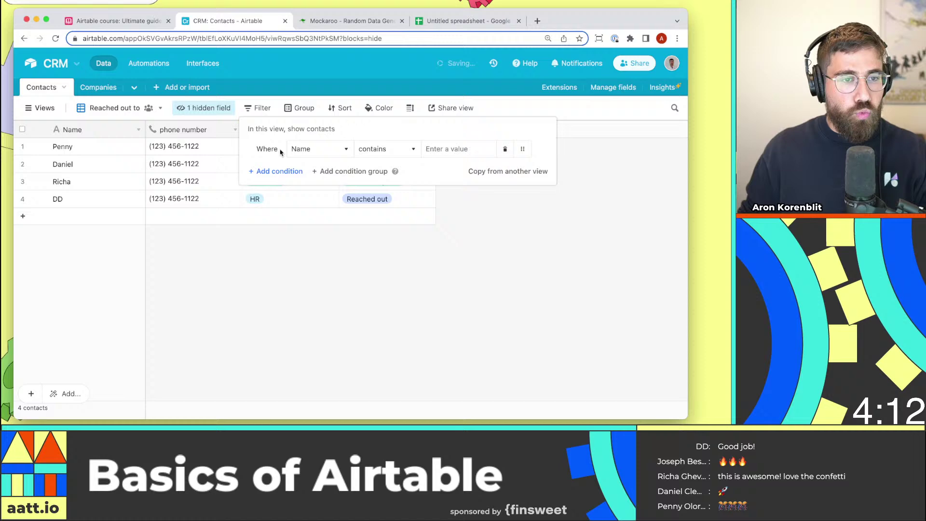
click(307, 153)
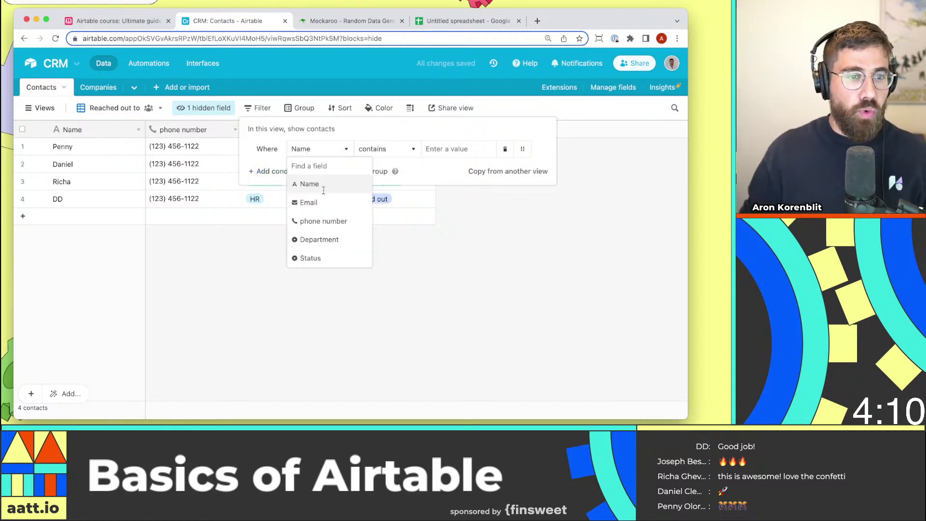
click(343, 259)
click(461, 151)
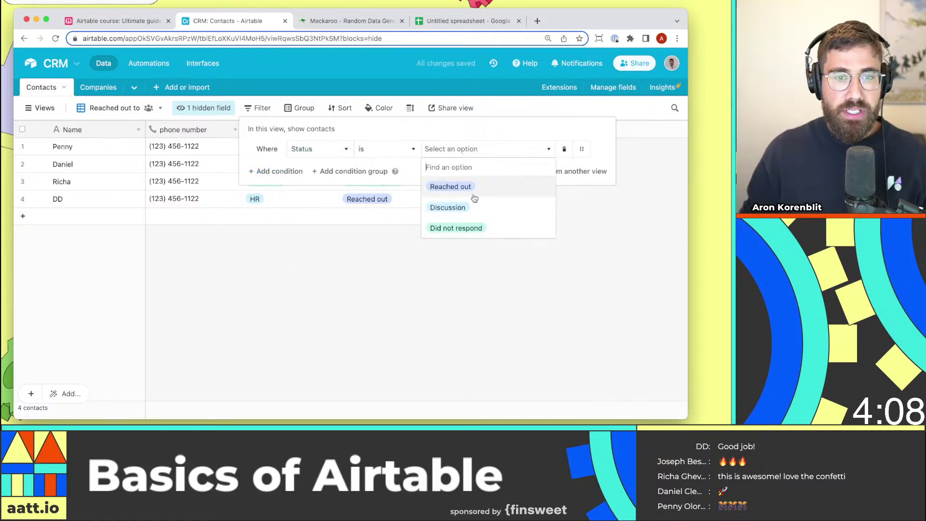
click(474, 196)
click(391, 149)
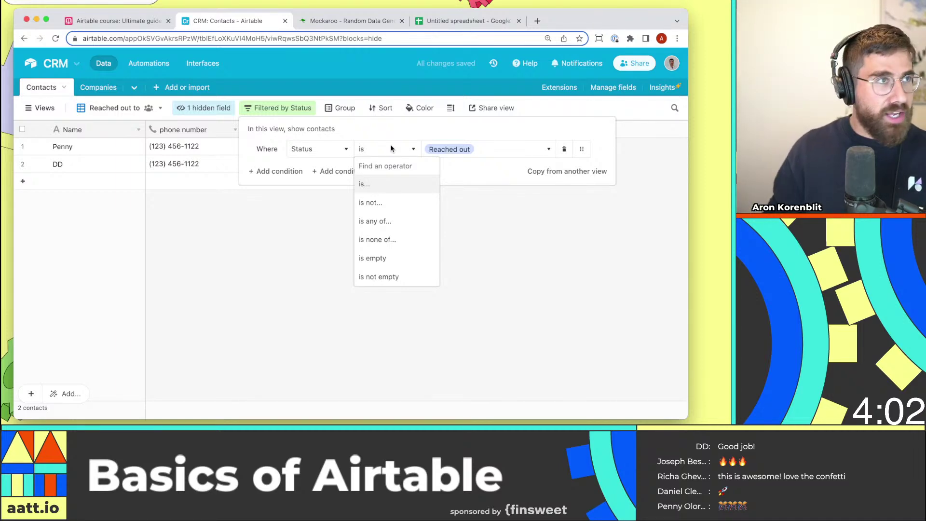
click(329, 209)
click(329, 209)
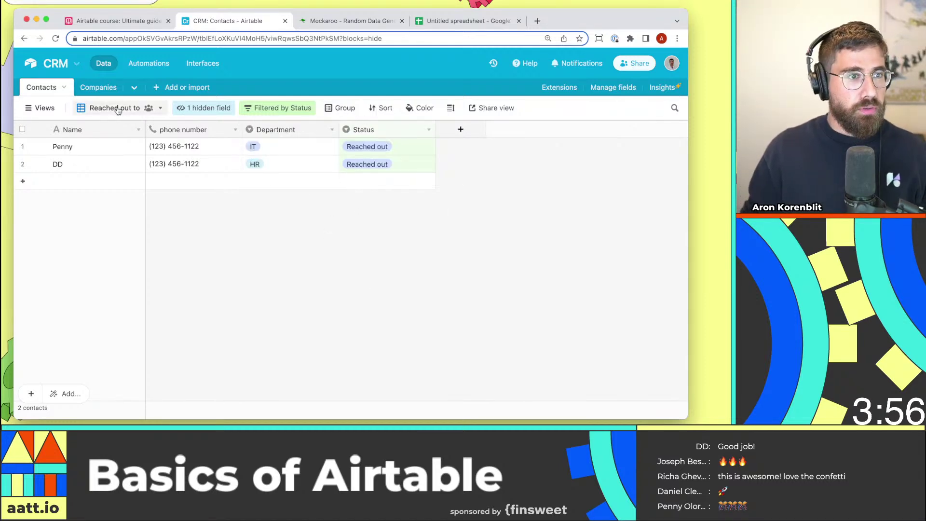
Group the All contacts view by Status.
mouse_move(40, 109)
click(77, 158)
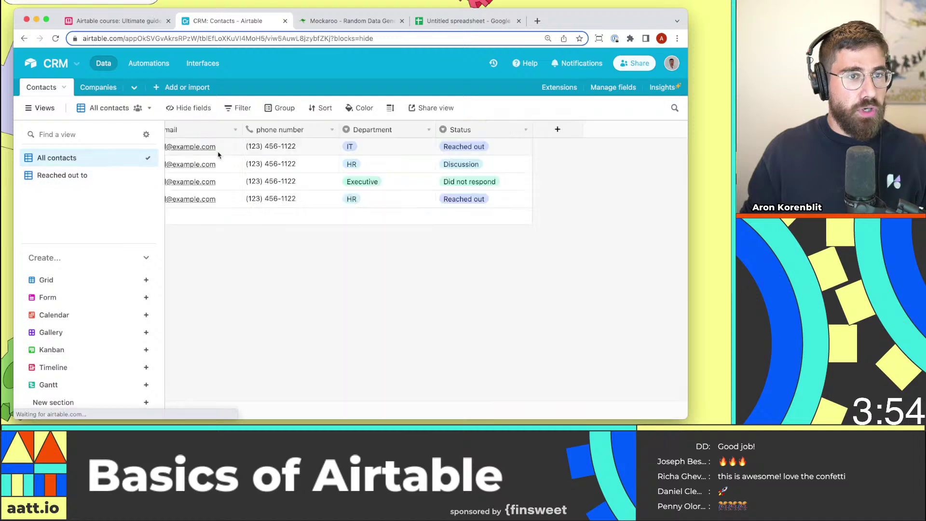
click(278, 110)
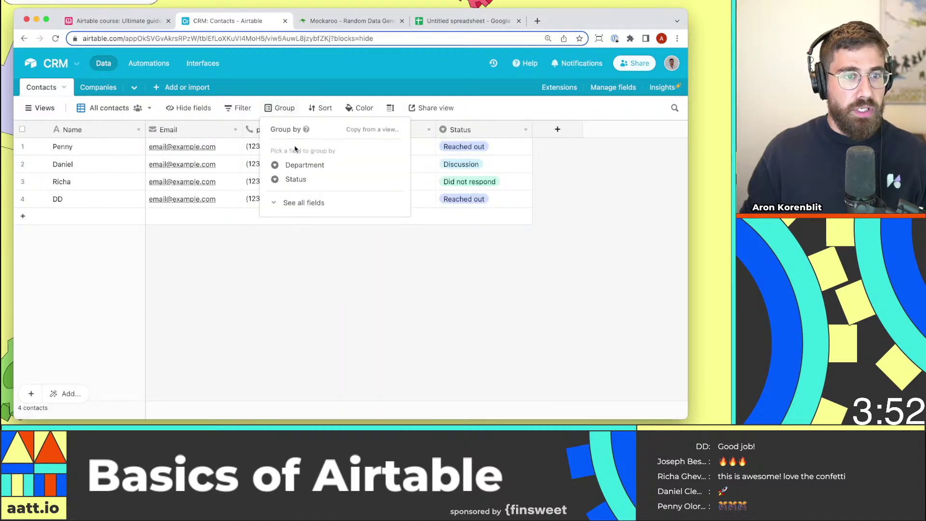
click(303, 178)
click(589, 238)
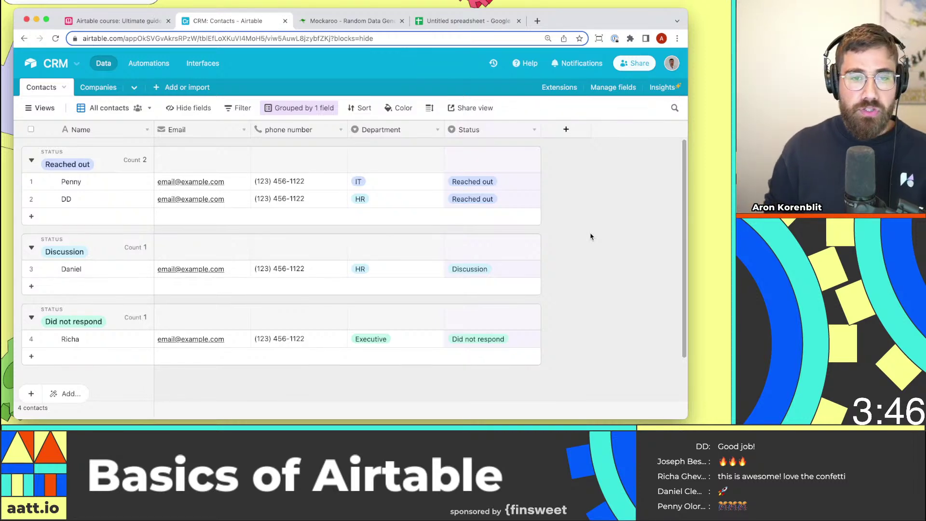
Sort the Reached out to view by Department.
click(44, 108)
click(71, 175)
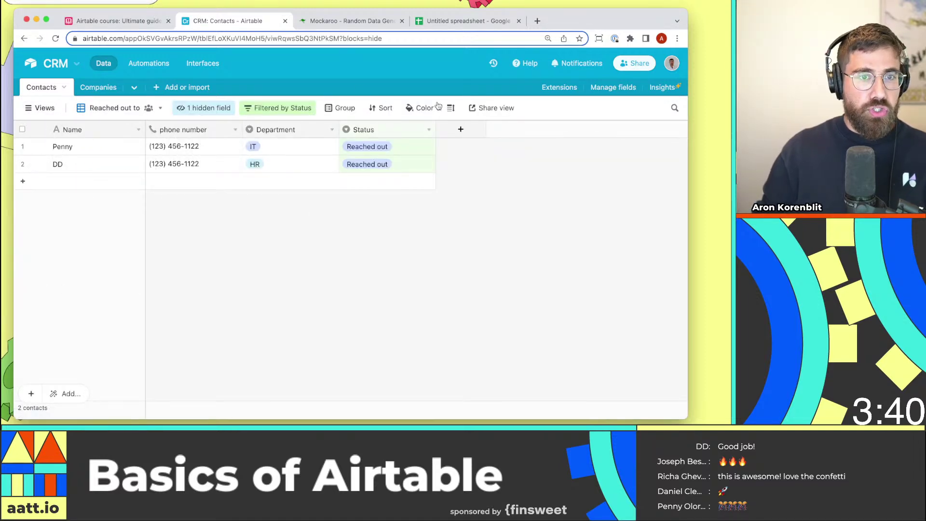
click(380, 108)
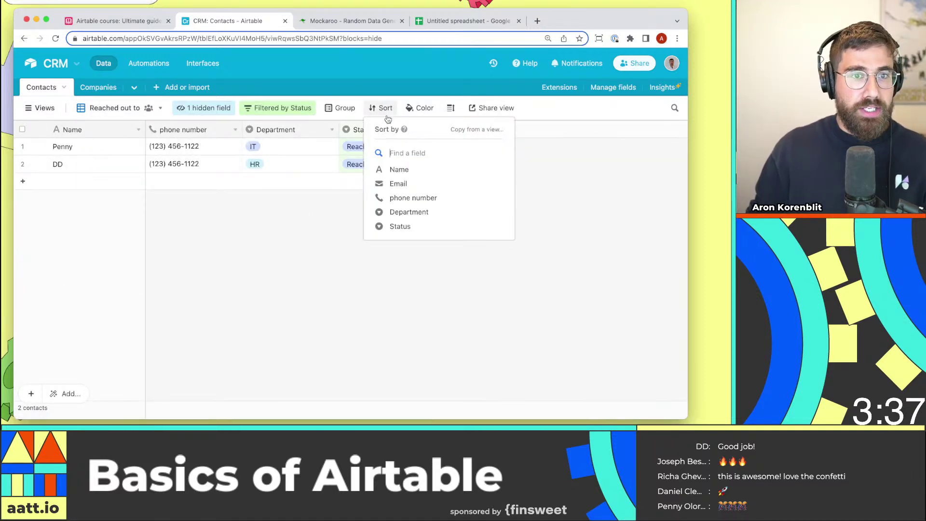
click(430, 213)
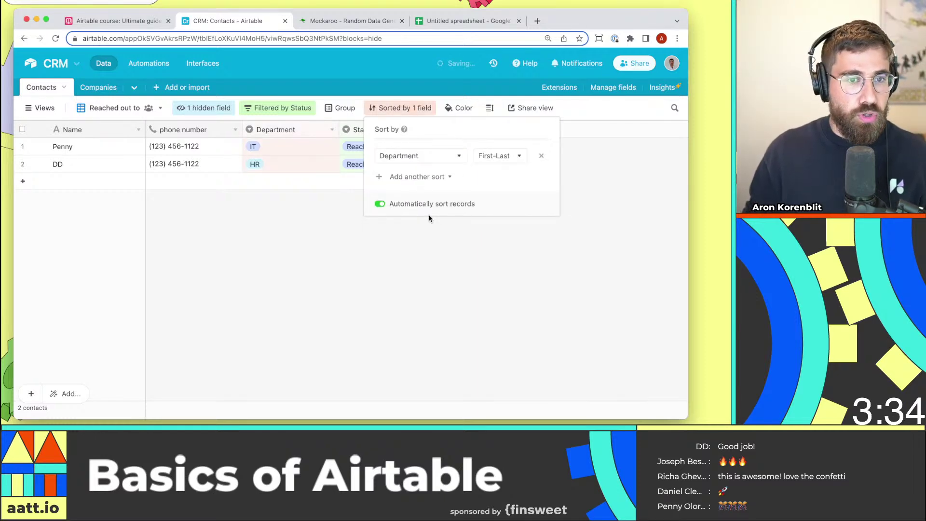
click(445, 240)
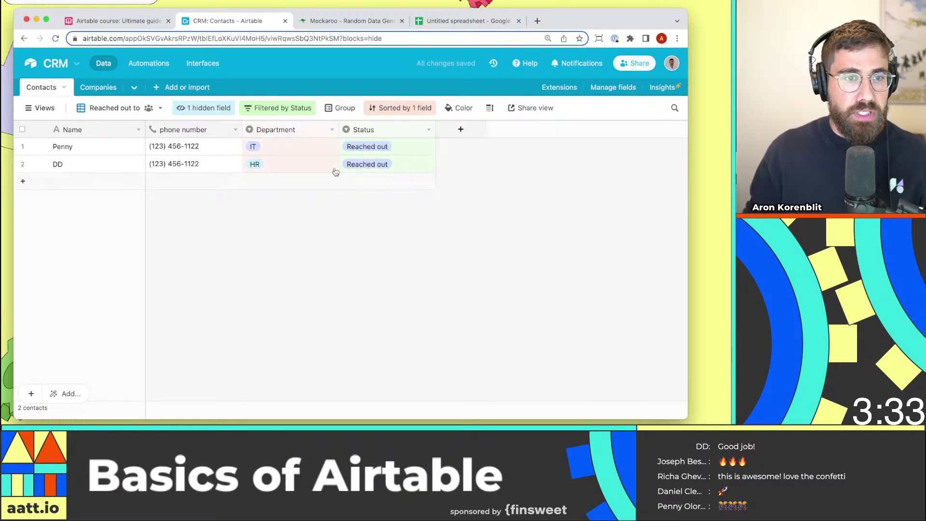
Reorder the Department field's options so HR comes before IT, and save.
click(331, 129)
click(322, 146)
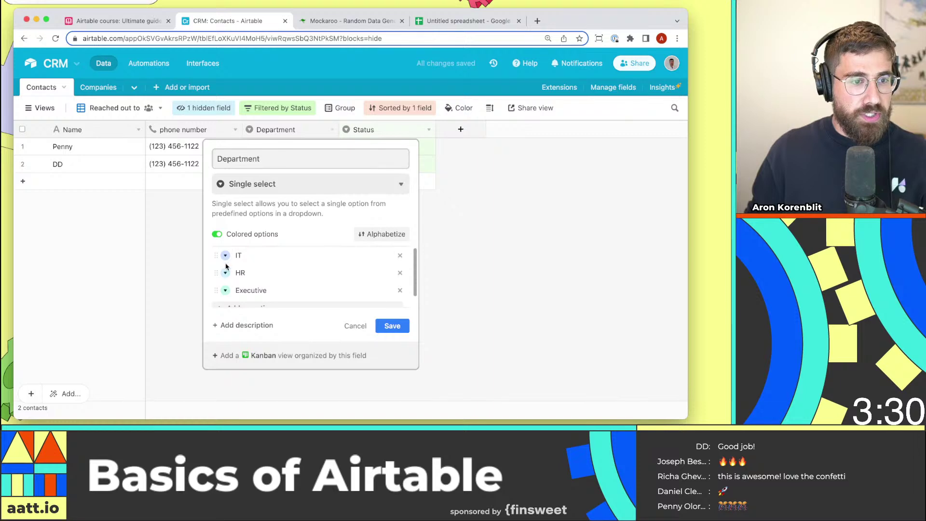
drag(227, 256, 215, 275)
click(157, 268)
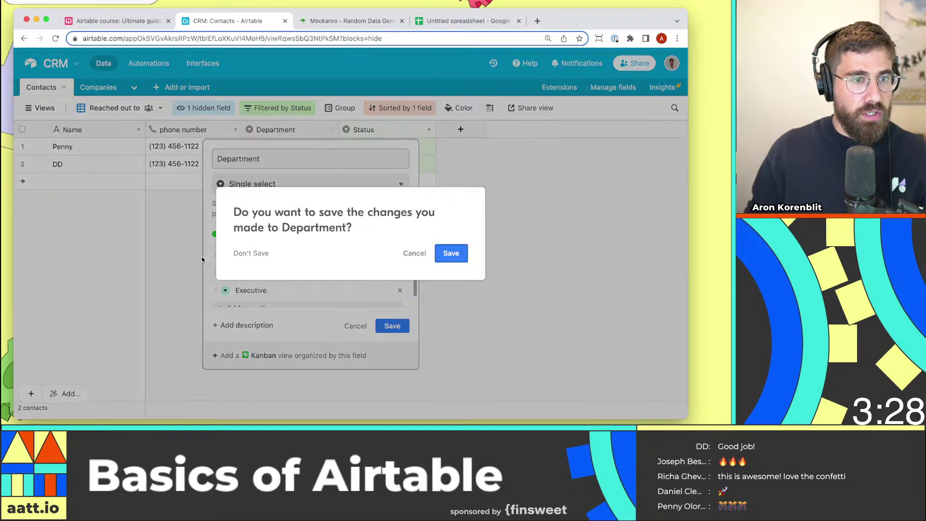
click(451, 253)
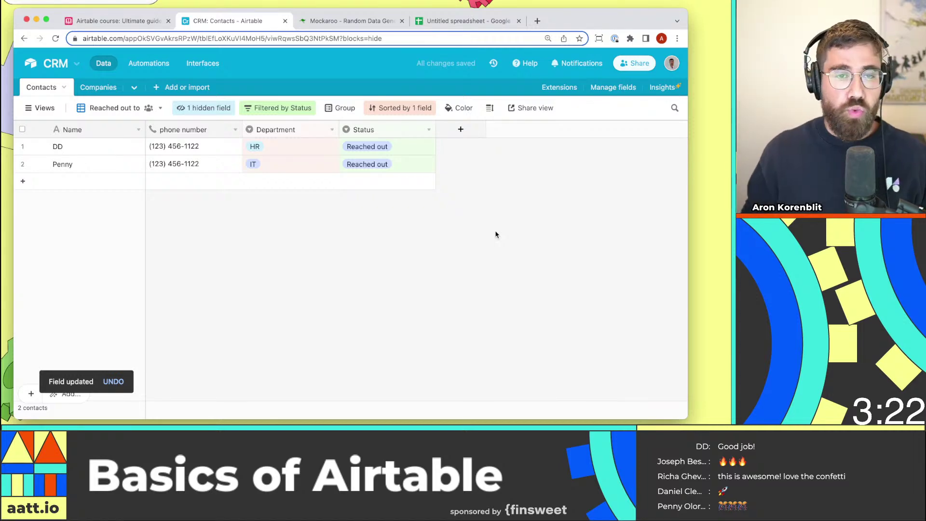
Add a Date field named 'Date reached out'.
click(467, 130)
text(D)
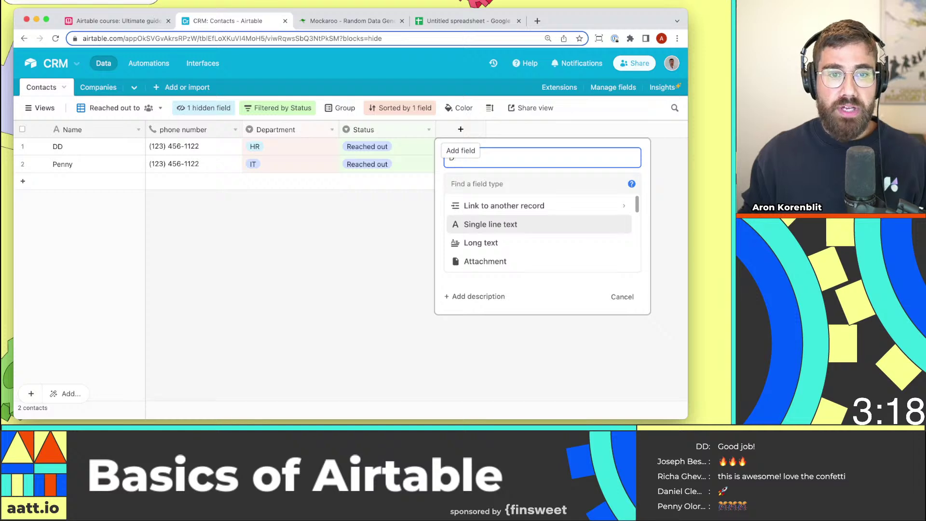
text(Ateate reached out)
key(Tab)
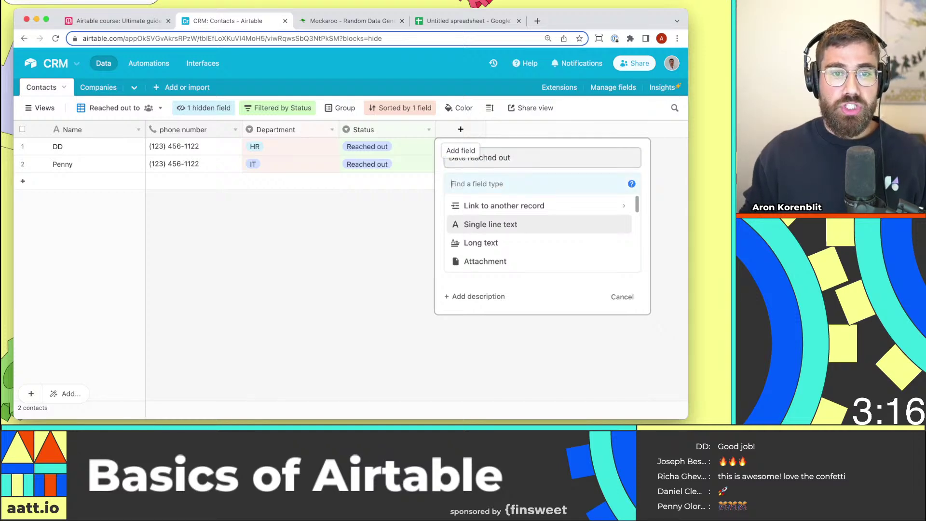
text(date)
click(503, 207)
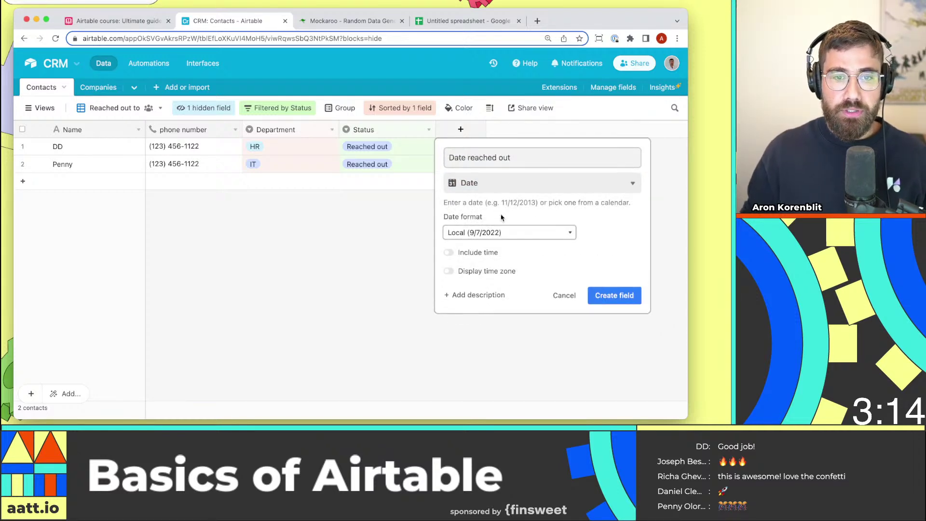
click(612, 294)
Enter 9/2/2022 and 9/6/2022 as the two contacts' Date reached out values.
click(482, 146)
click(482, 146)
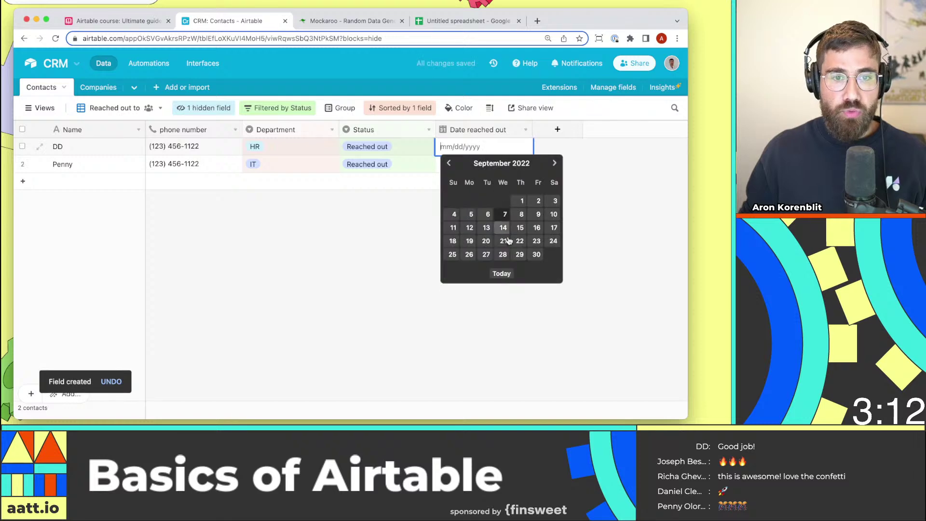
click(535, 201)
click(459, 164)
click(458, 163)
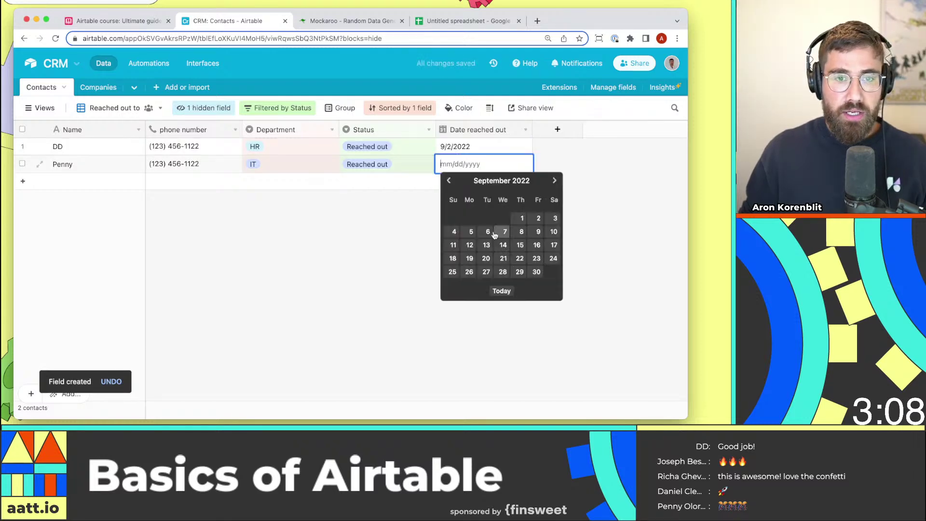
click(487, 233)
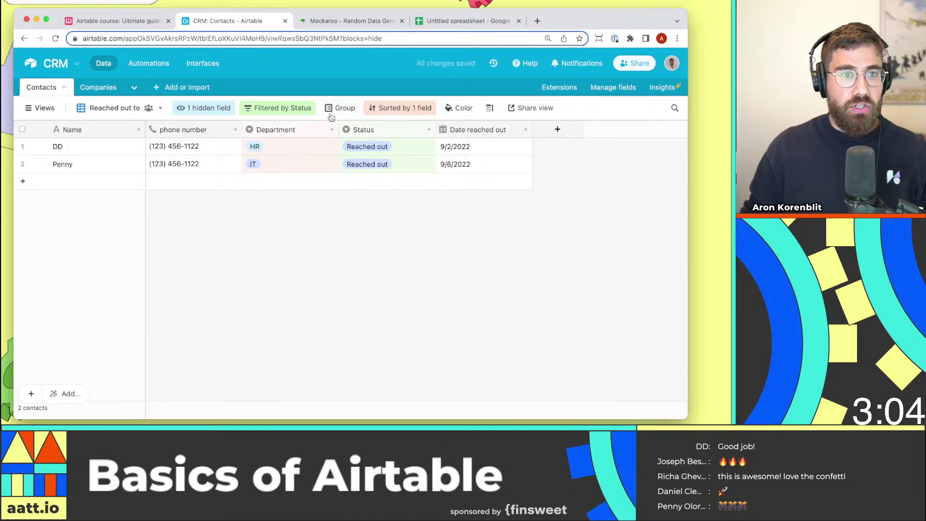
Change the view's sort to Date reached out.
click(400, 107)
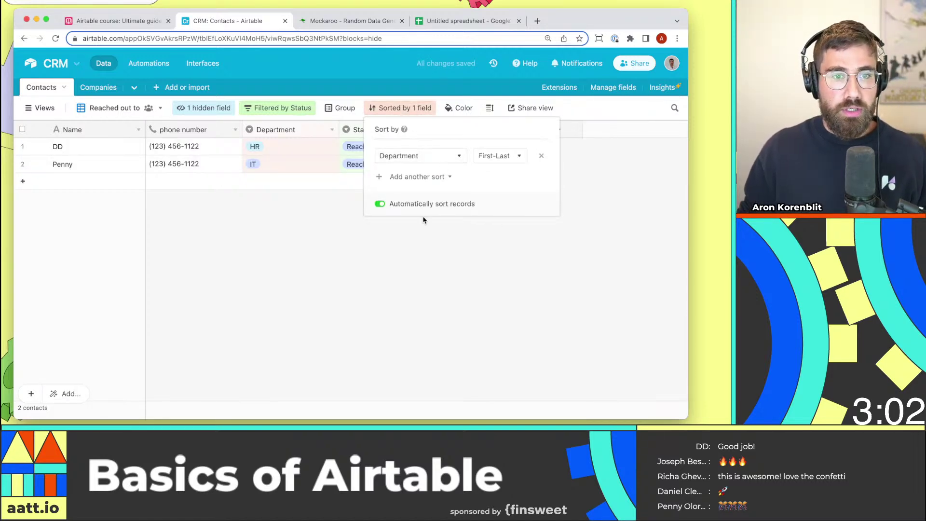
click(409, 156)
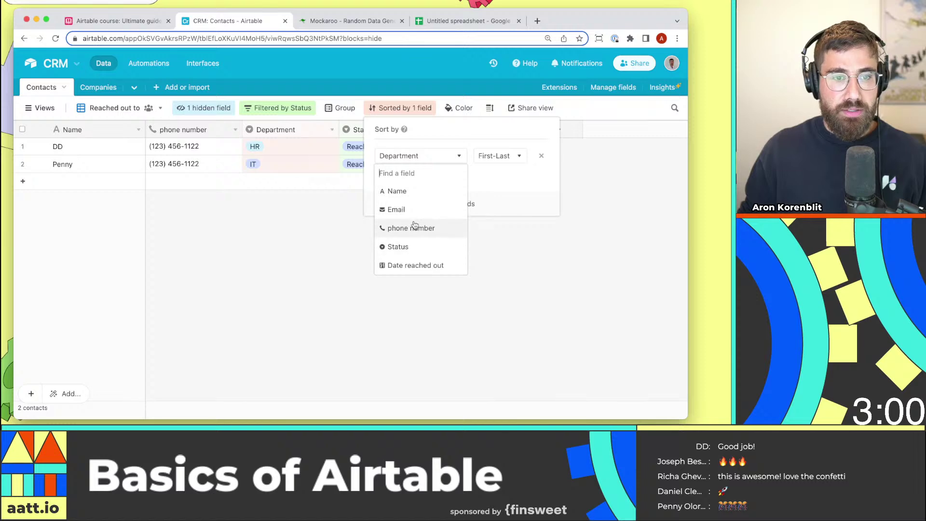
click(416, 265)
click(512, 257)
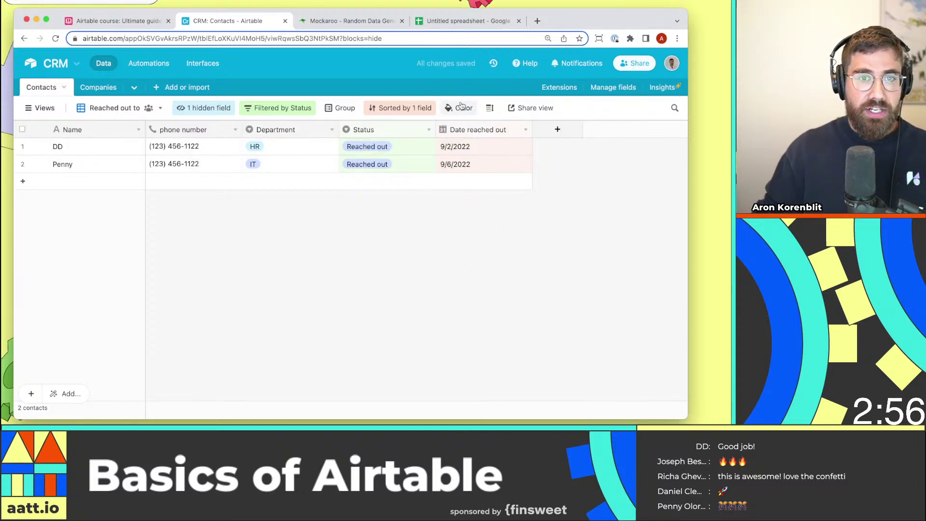
Set the view's row height to Tall.
click(489, 108)
click(508, 177)
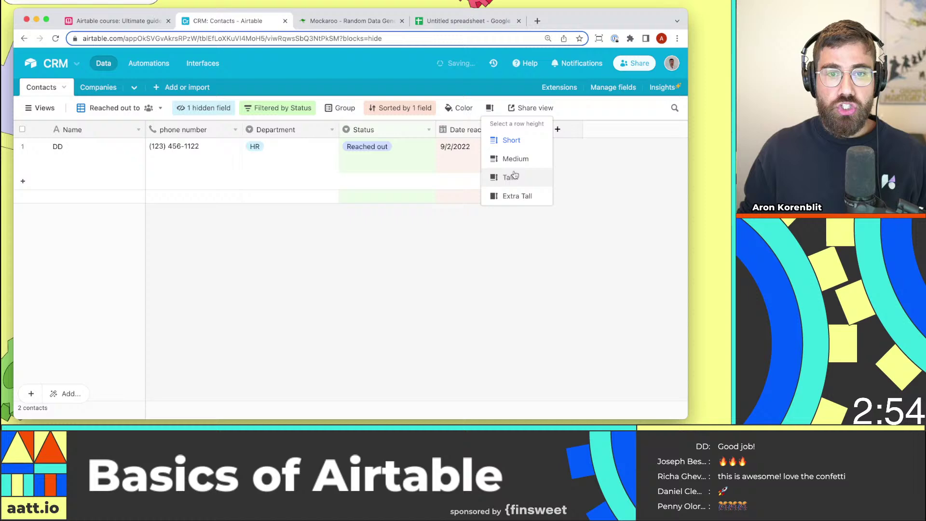
click(403, 315)
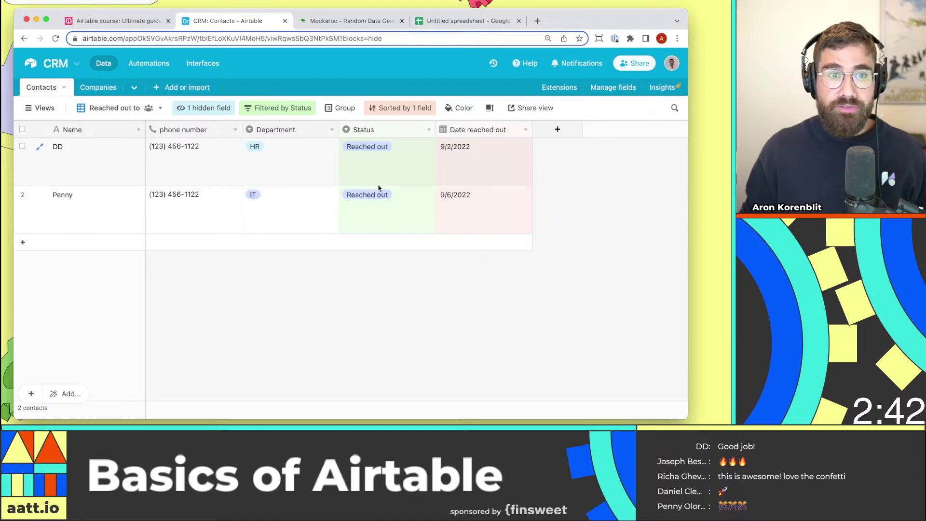
In All contacts, change the Discussion contact's status to Reached out.
click(41, 107)
click(62, 159)
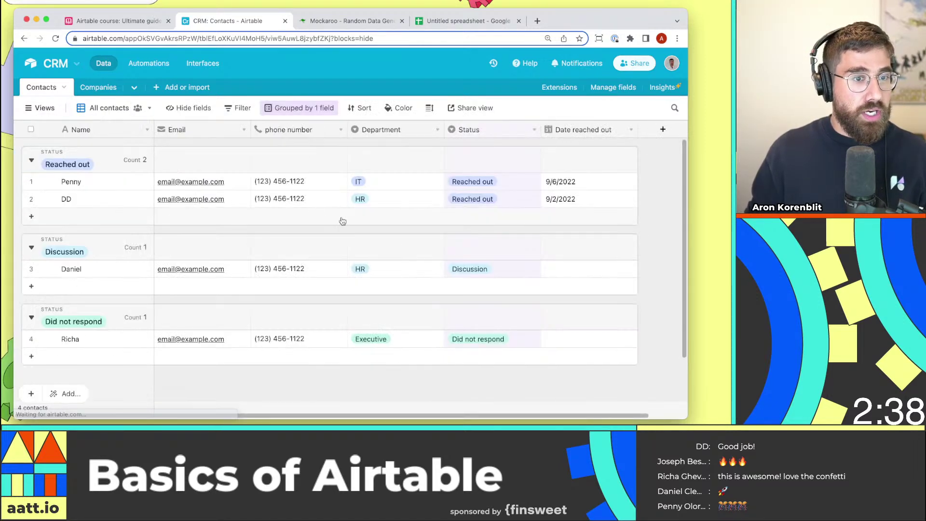
click(41, 107)
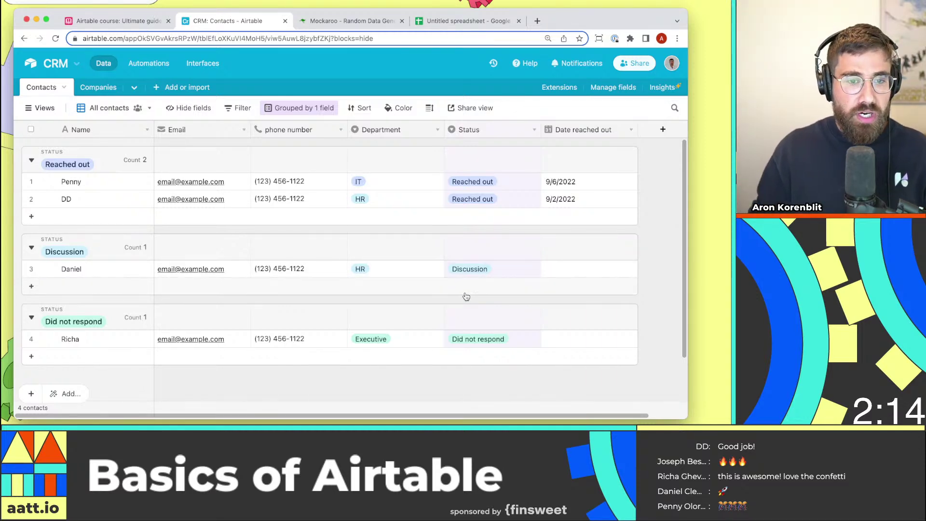
click(476, 274)
click(475, 274)
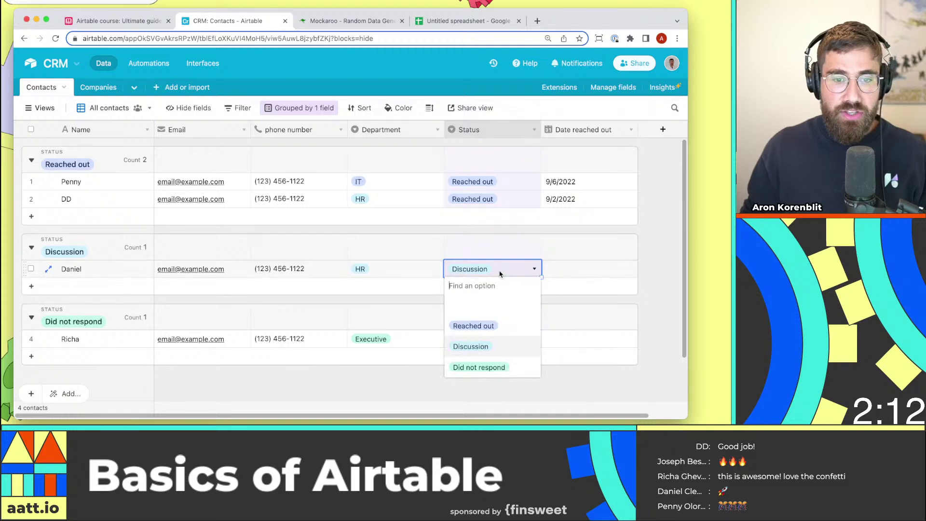
click(496, 332)
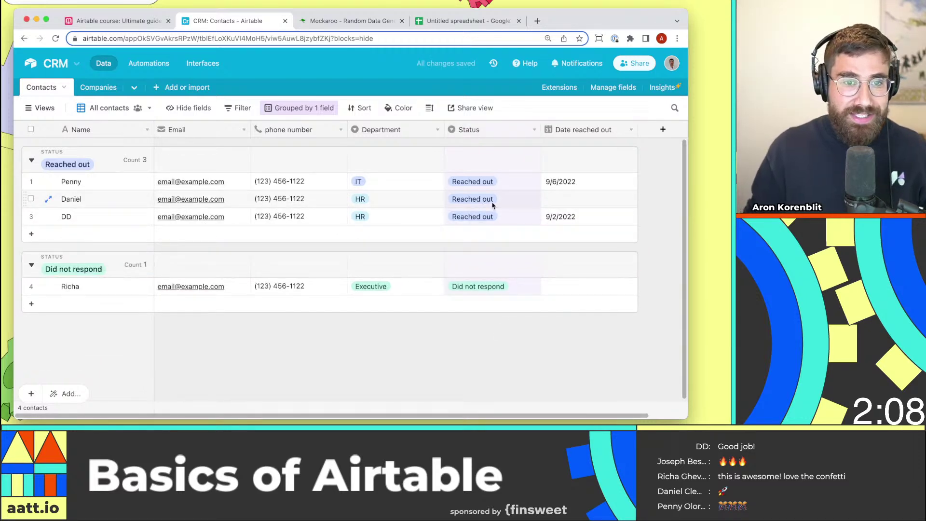
click(31, 107)
Check the Reached out to view's three contacts, briefly revisiting All contacts in between.
click(97, 175)
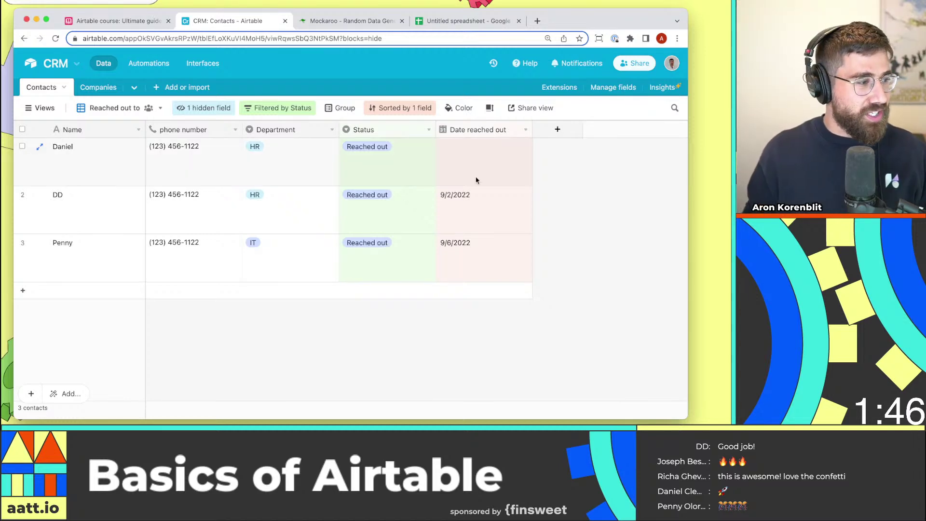
mouse_move(39, 114)
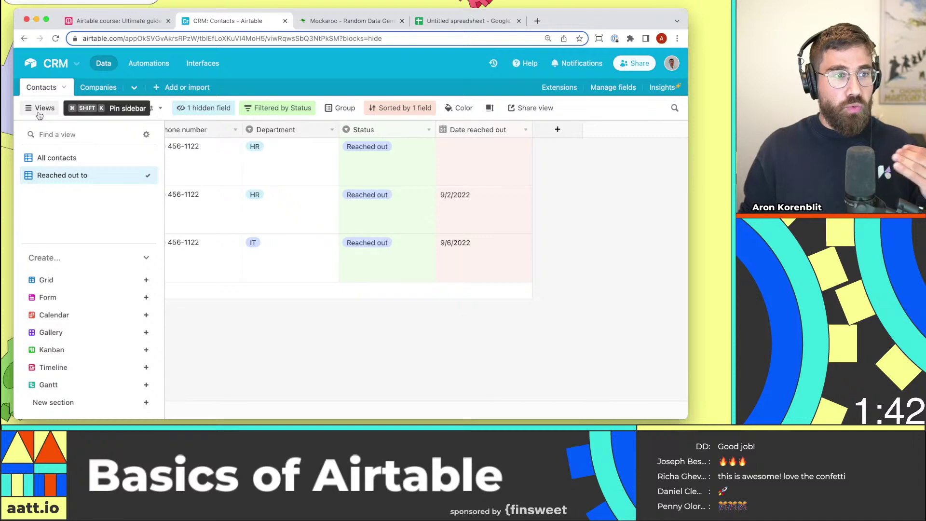
click(56, 157)
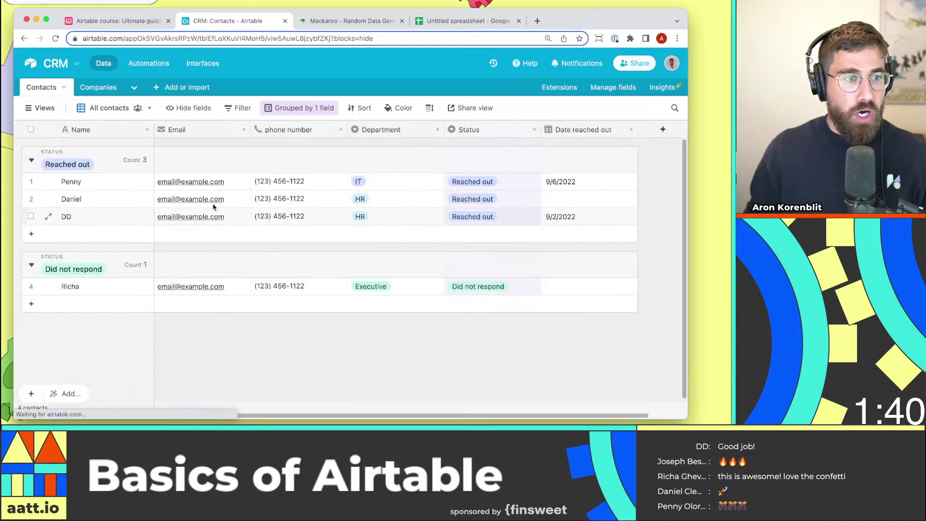
mouse_move(39, 108)
click(53, 175)
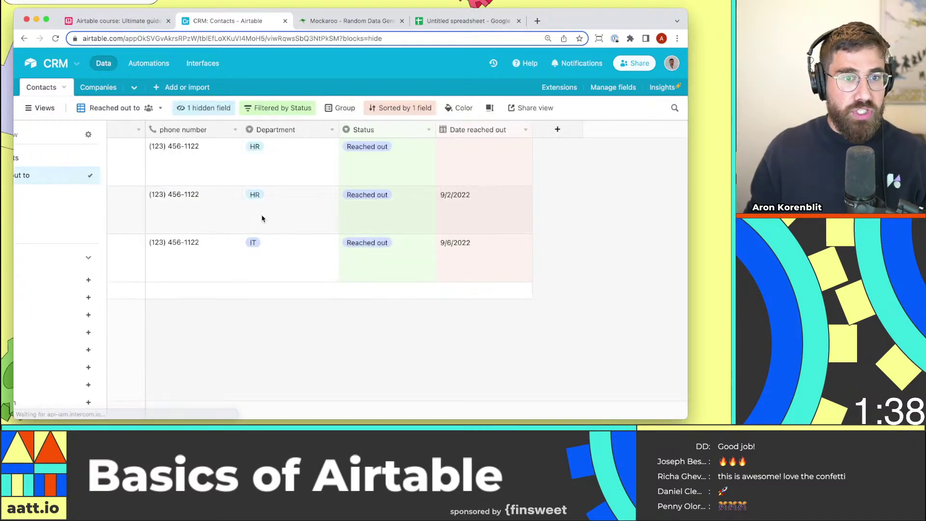
Create a Kanban view stacked by Status and drag one Reached out card to Discussion.
mouse_move(53, 112)
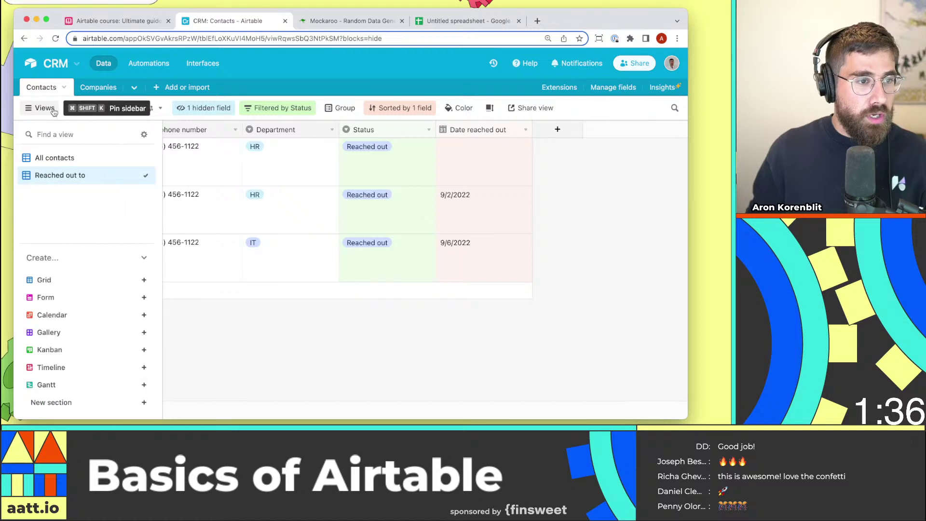
mouse_move(117, 303)
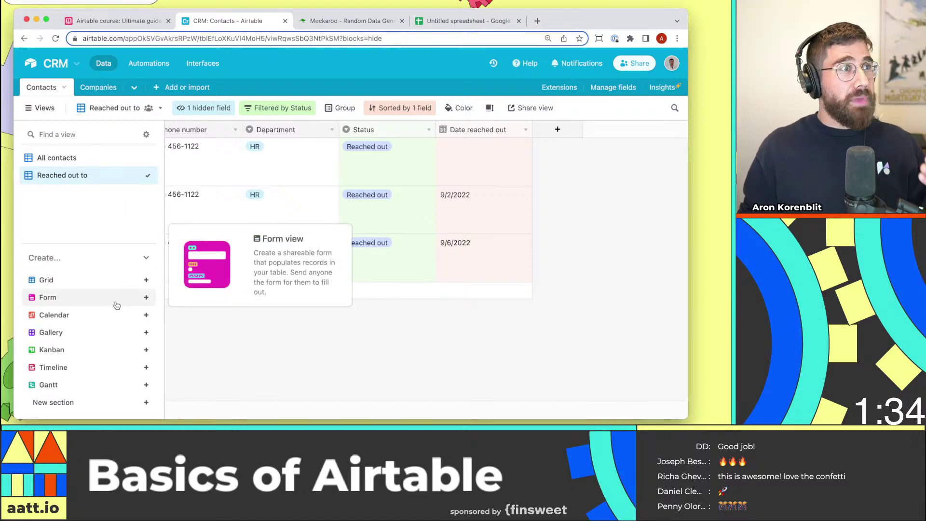
click(116, 349)
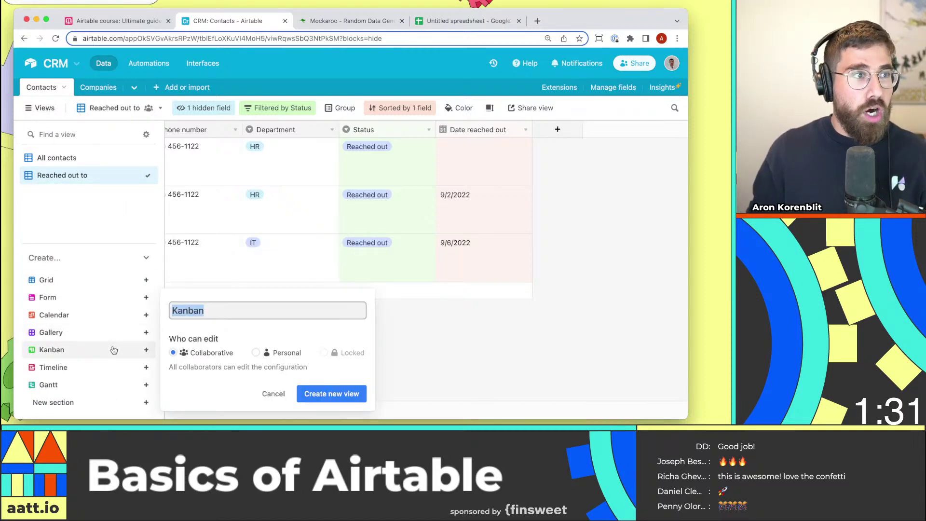
click(338, 394)
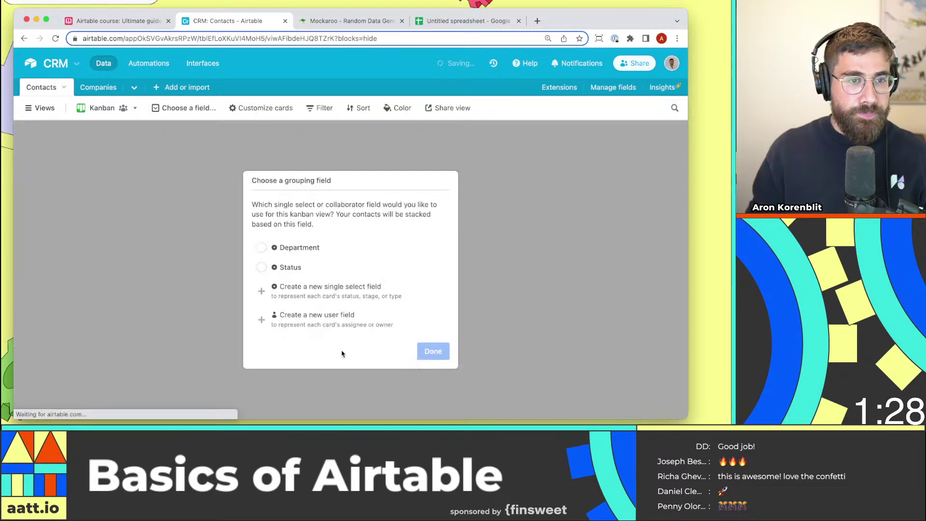
click(300, 267)
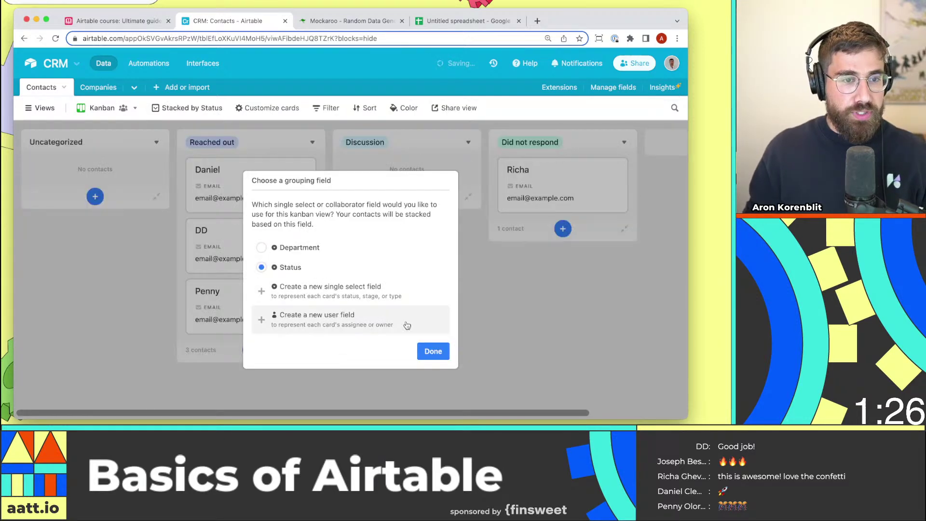
click(433, 352)
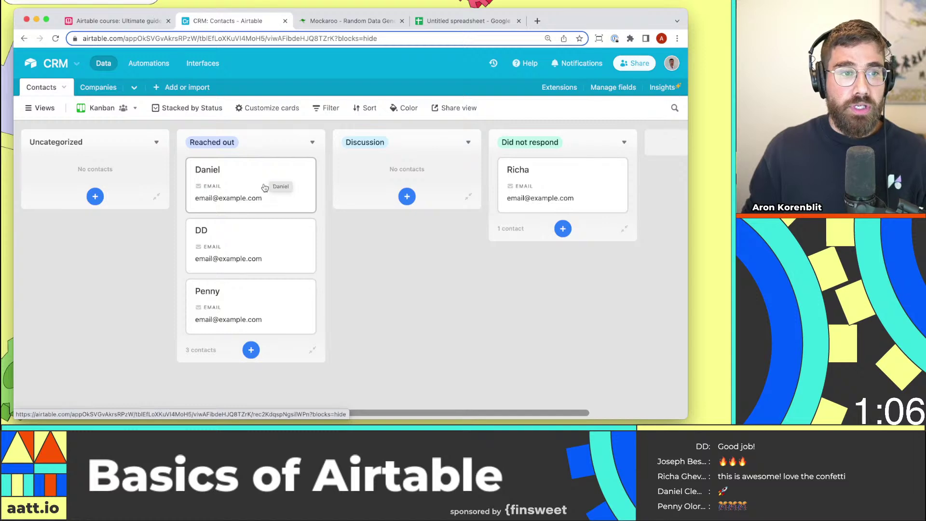
drag(259, 189, 416, 190)
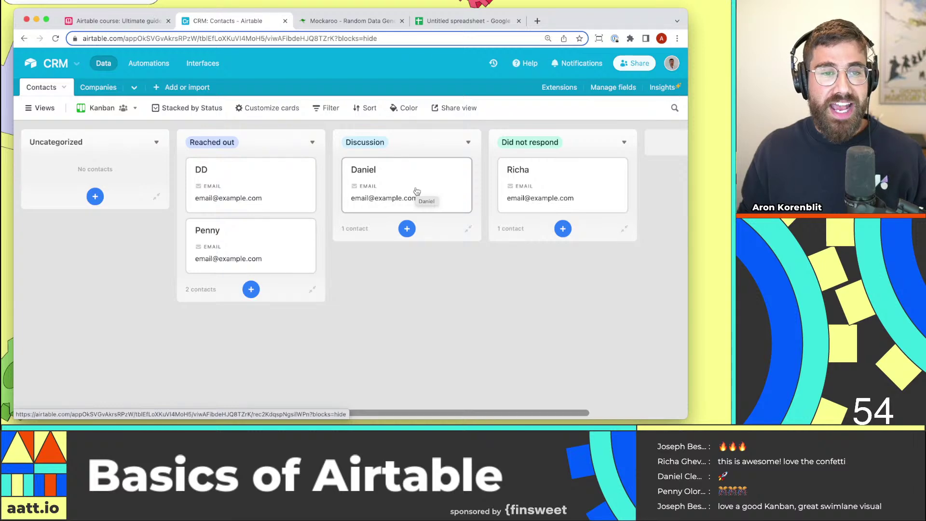
Look at All contacts, then inspect the Reached out to view's Status filter.
click(41, 108)
click(144, 158)
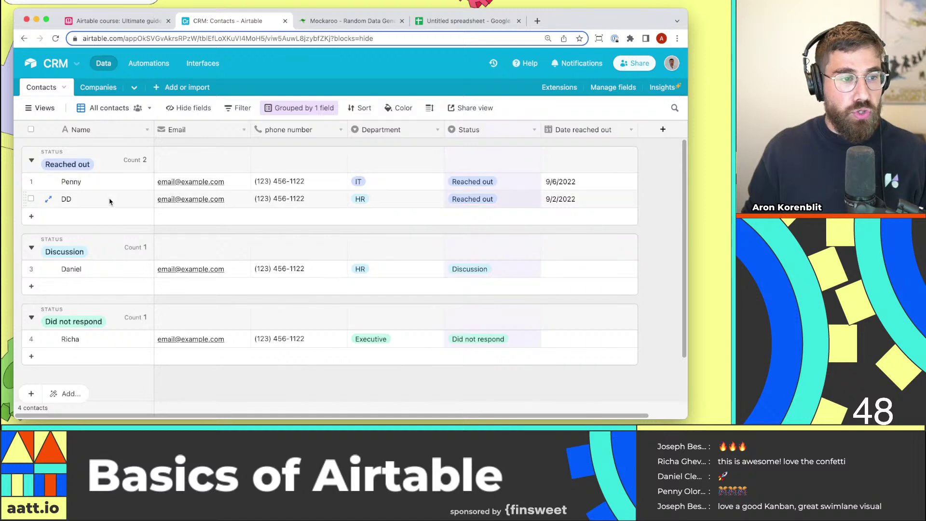
click(40, 108)
click(91, 174)
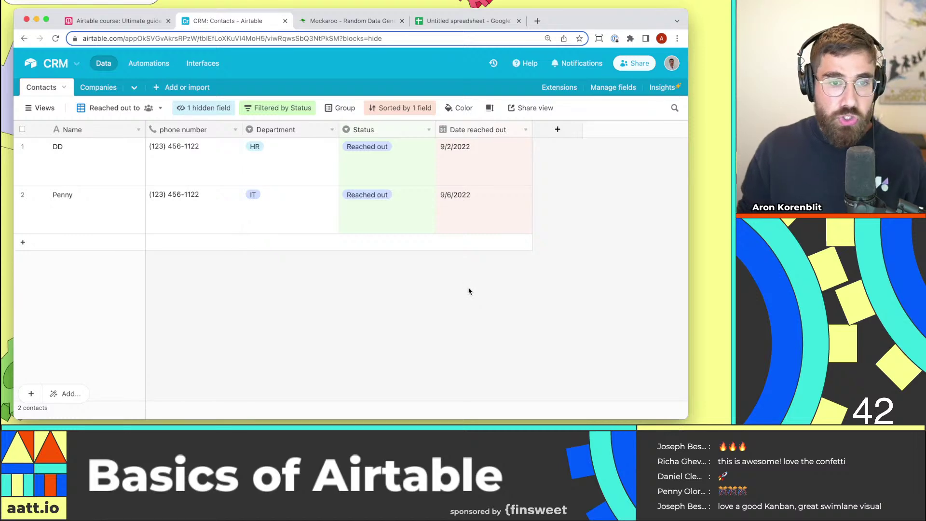
click(299, 109)
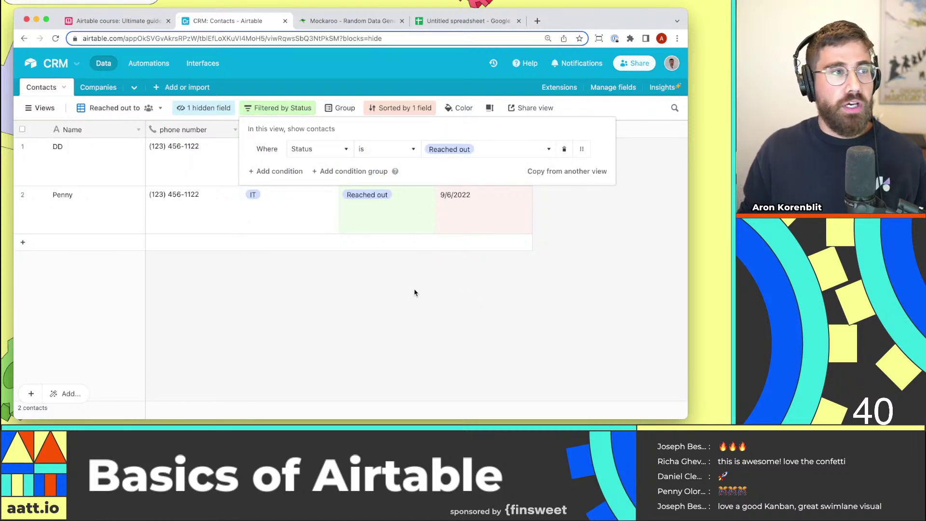
click(396, 315)
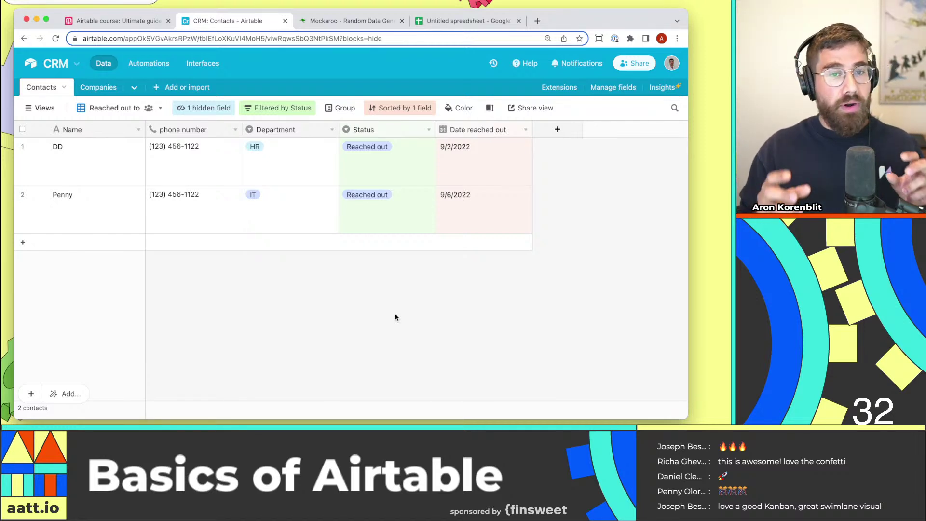
Return through All contacts to the Kanban board.
click(40, 108)
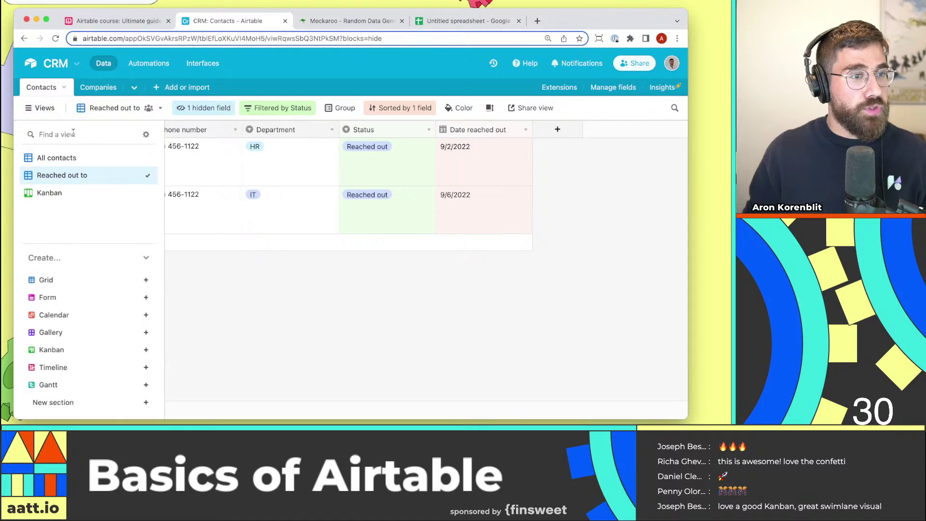
click(53, 158)
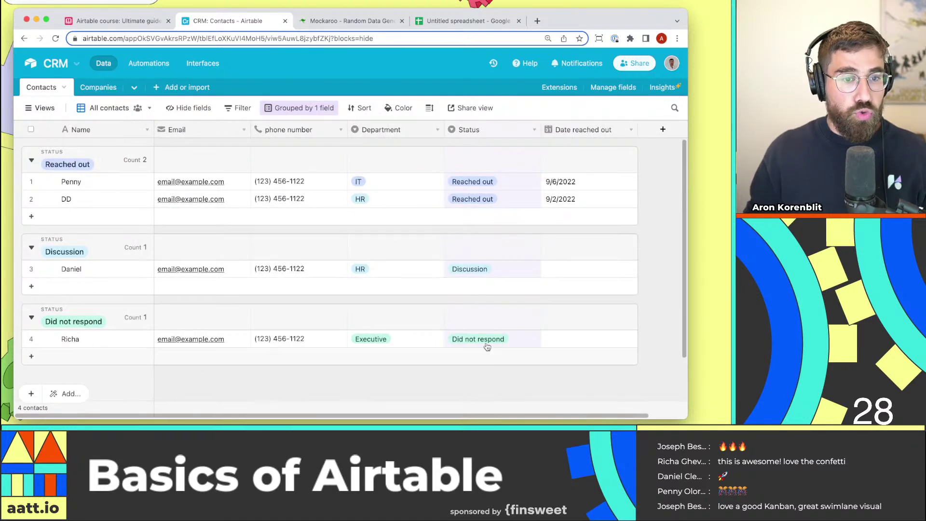
click(40, 107)
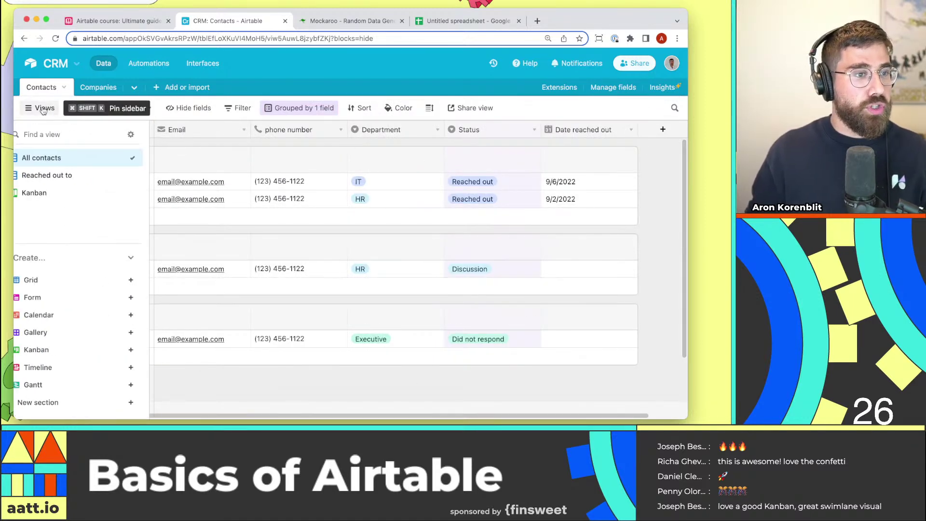
click(87, 192)
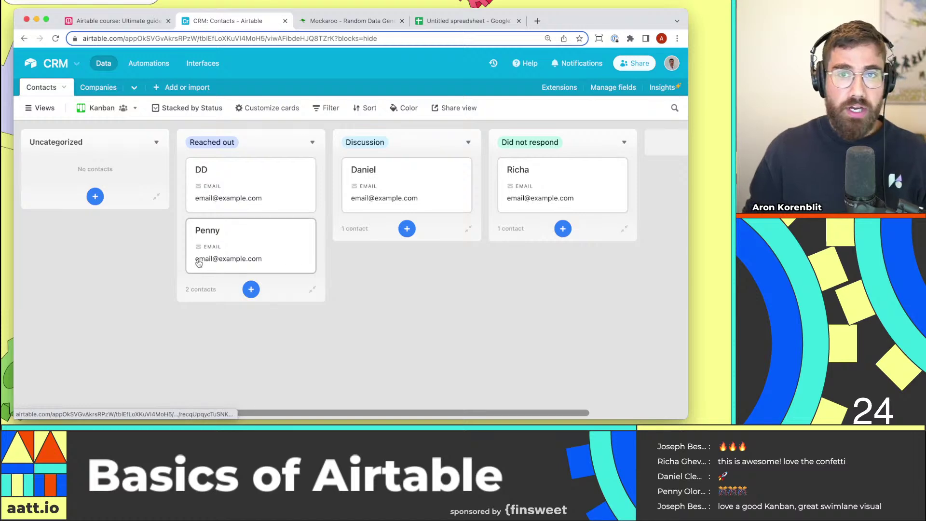
mouse_move(51, 112)
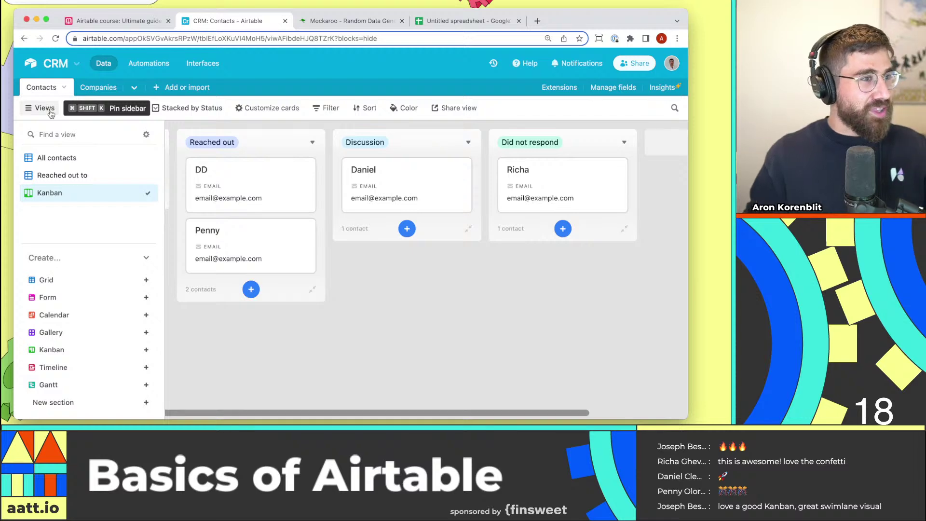
Create a Calendar view using Date reached out as its date field.
click(142, 315)
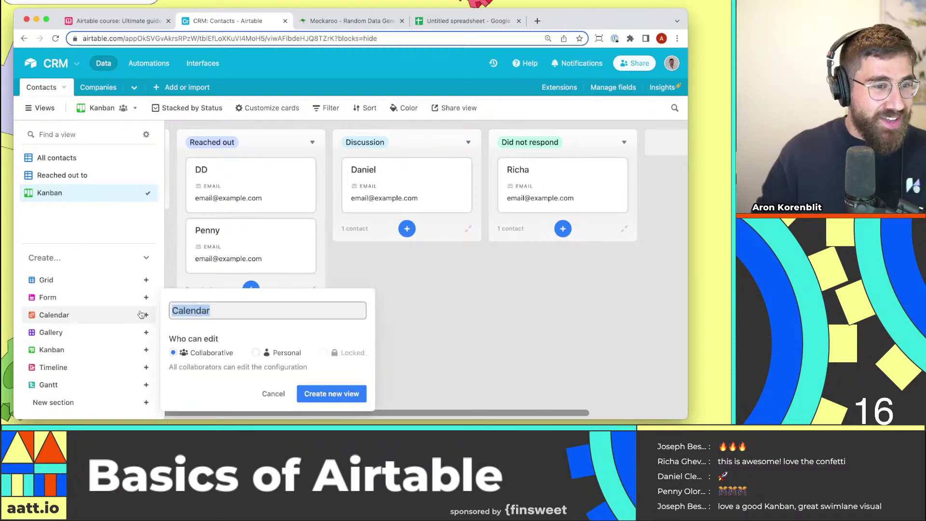
click(331, 394)
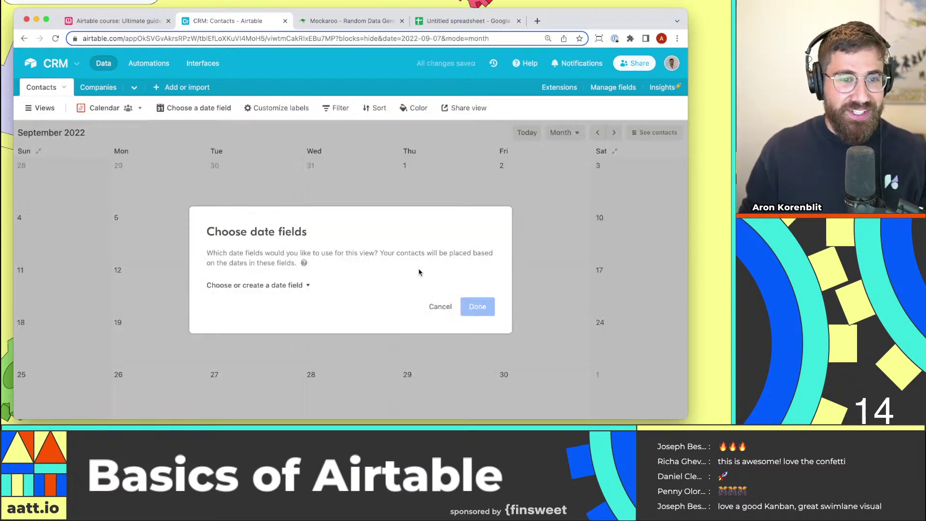
click(299, 285)
click(251, 321)
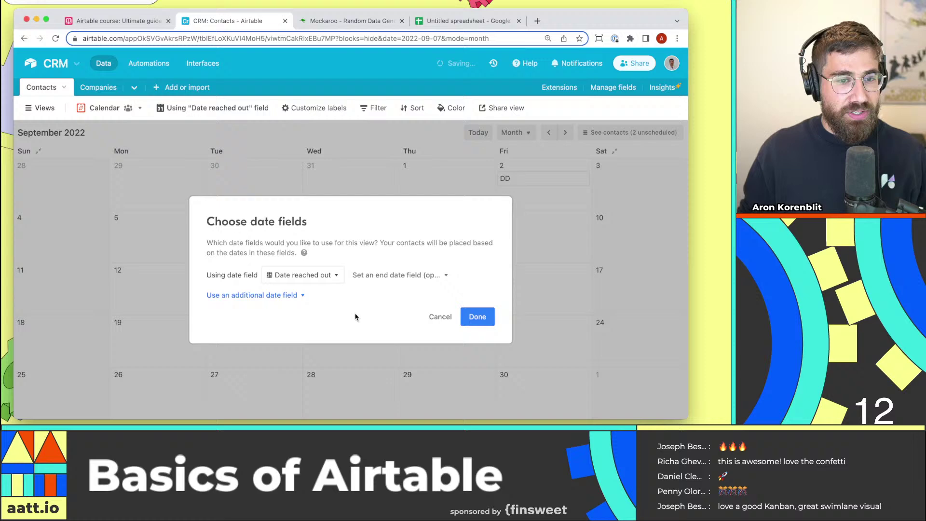
click(477, 318)
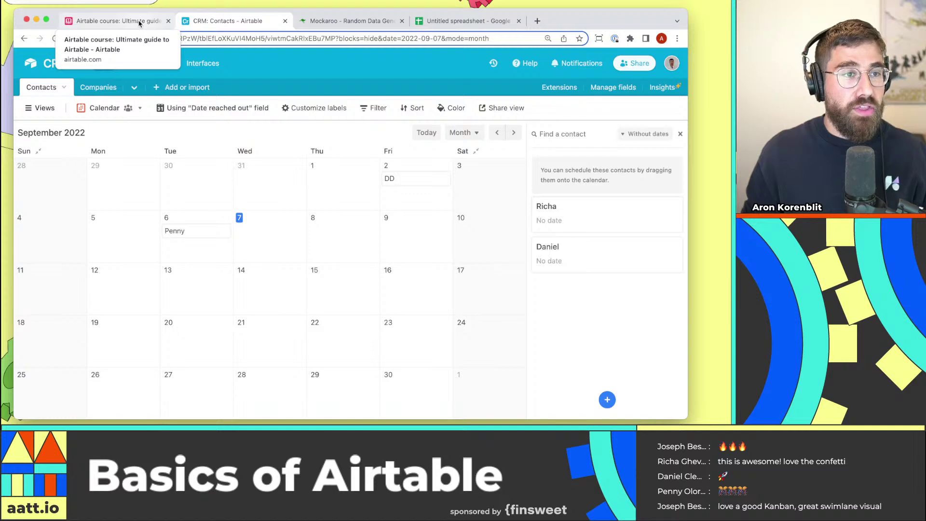
click(139, 23)
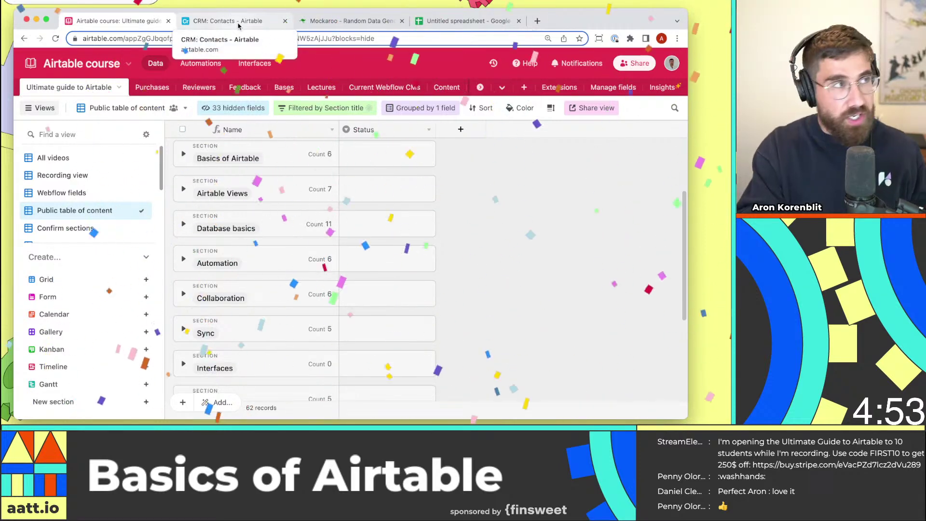
click(238, 23)
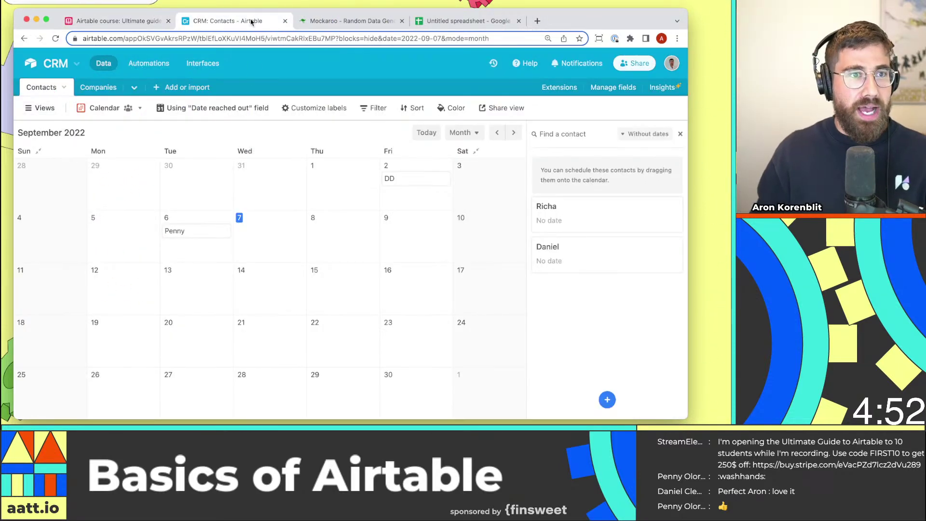
Switch to All contacts, close the views list, and open the Companies table.
click(45, 107)
click(56, 158)
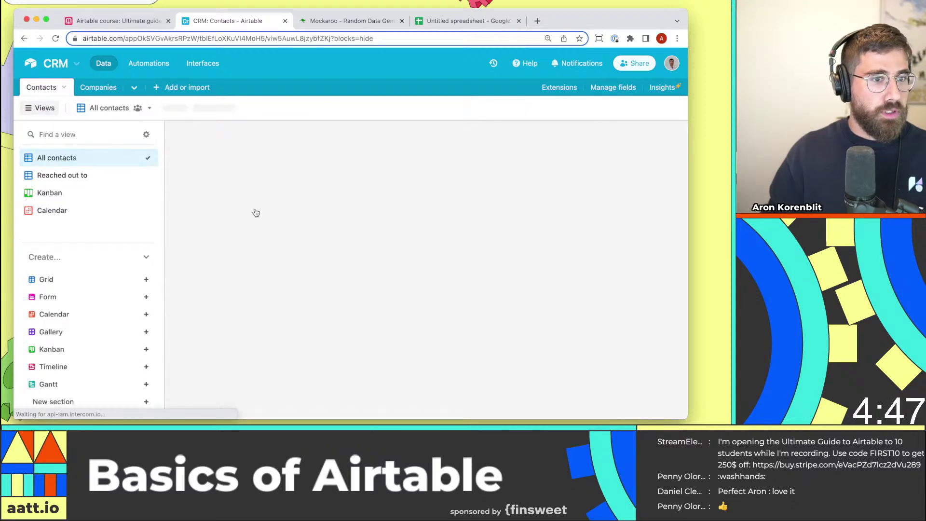
click(48, 109)
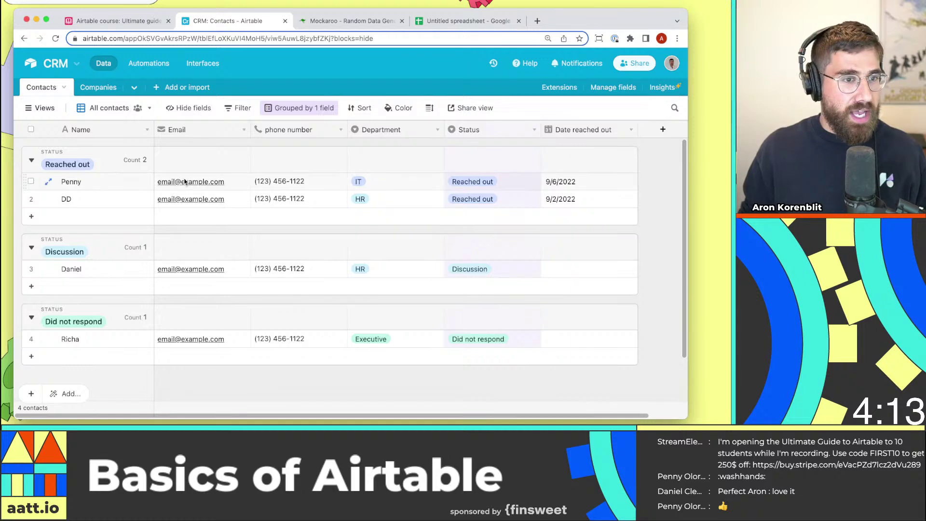
click(101, 88)
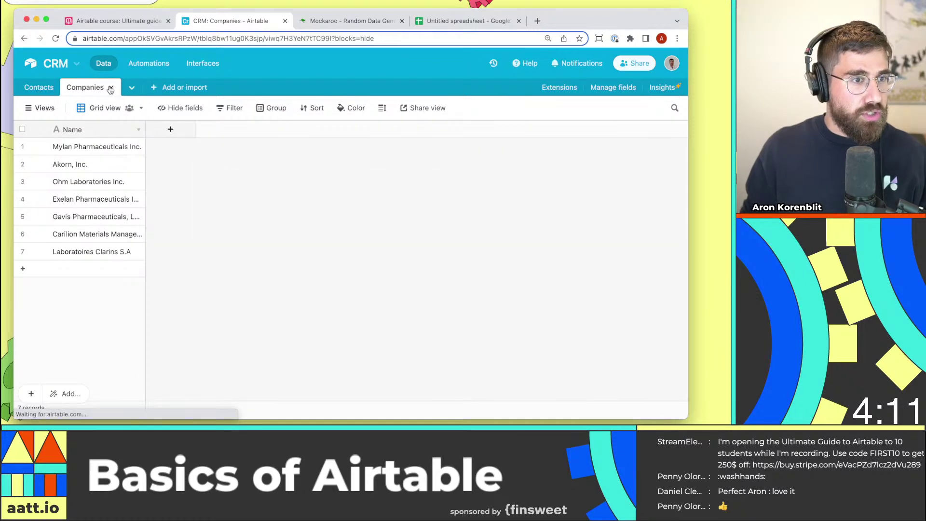
Delete the Companies table.
click(111, 88)
click(89, 239)
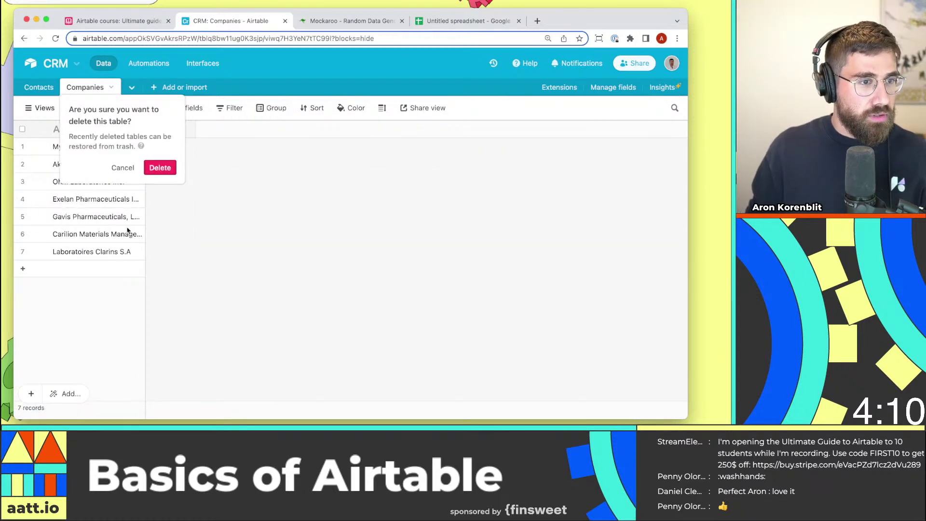
click(159, 166)
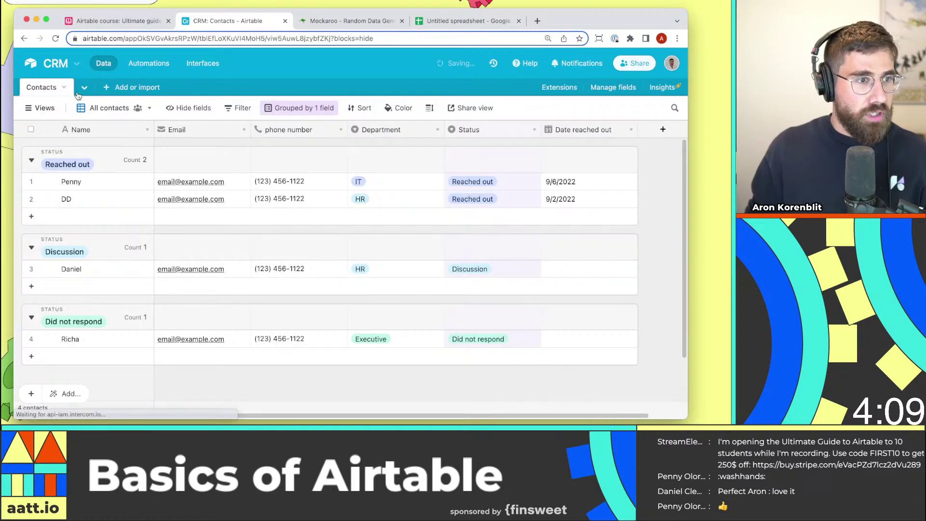
Add a new Contacts field named Company with the Single select type.
click(661, 131)
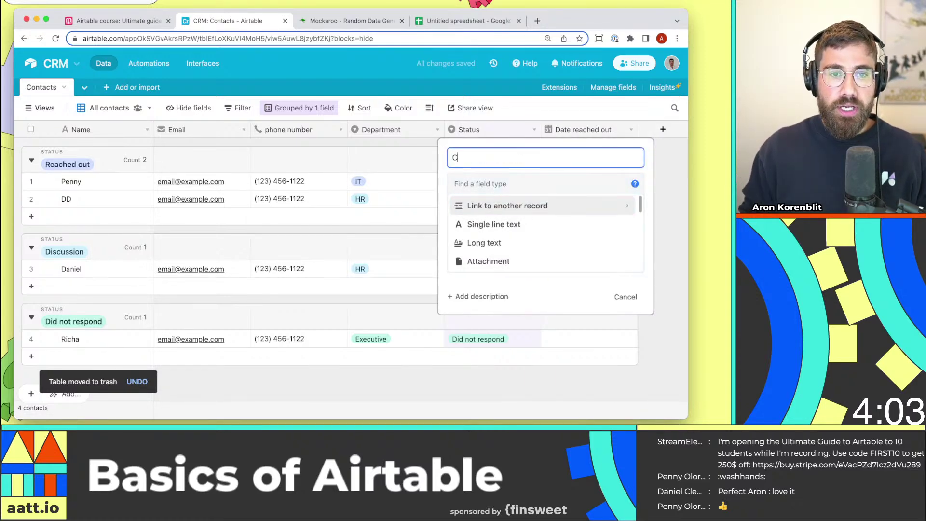
text(Company)
key(Tab)
text(sing)
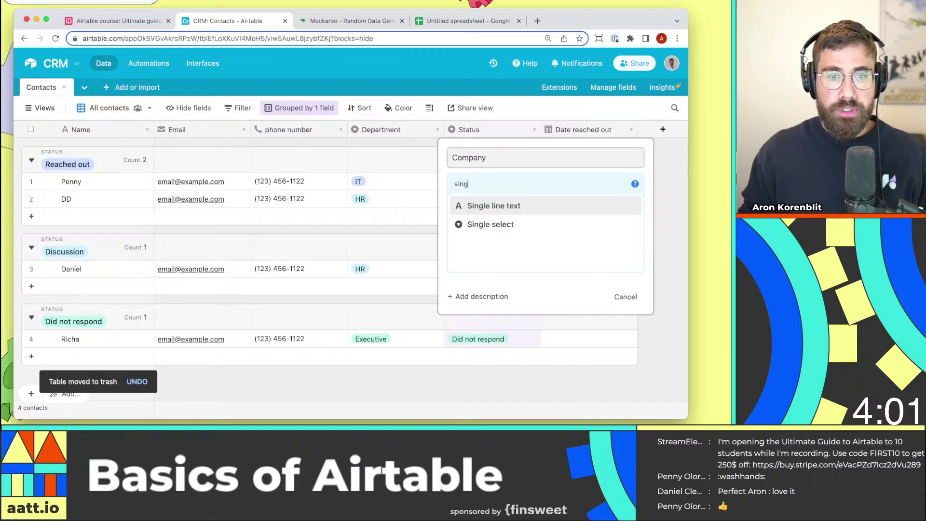
click(575, 222)
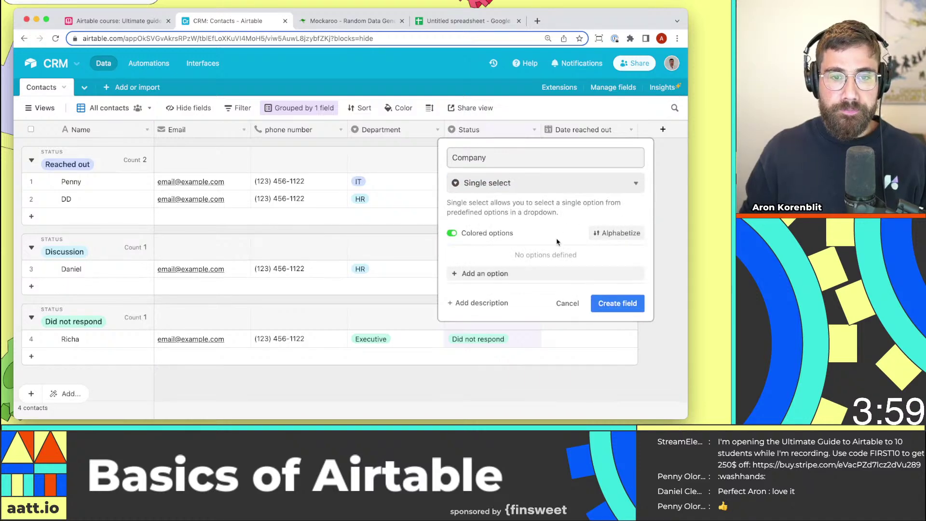
Copy Mylan Pharmaceuticals Inc. from the spreadsheet and paste it as the first option.
click(519, 273)
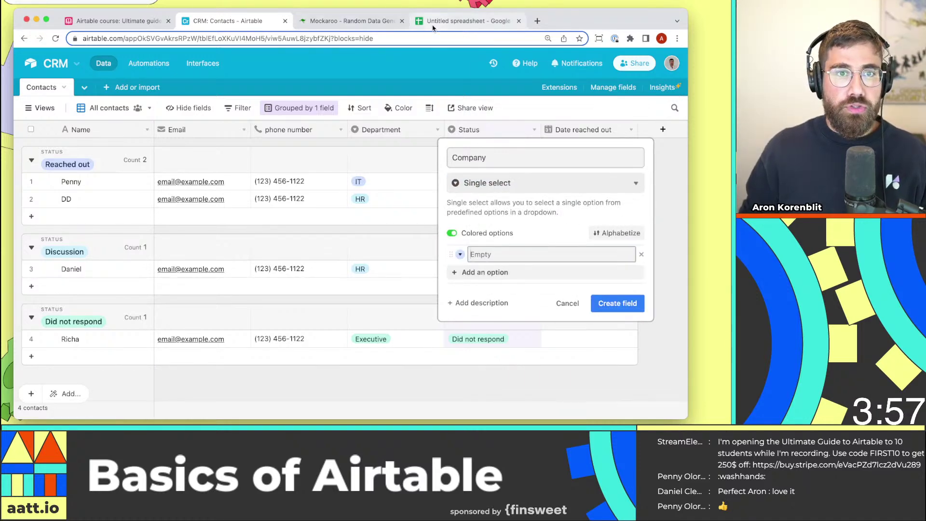
click(466, 21)
click(270, 141)
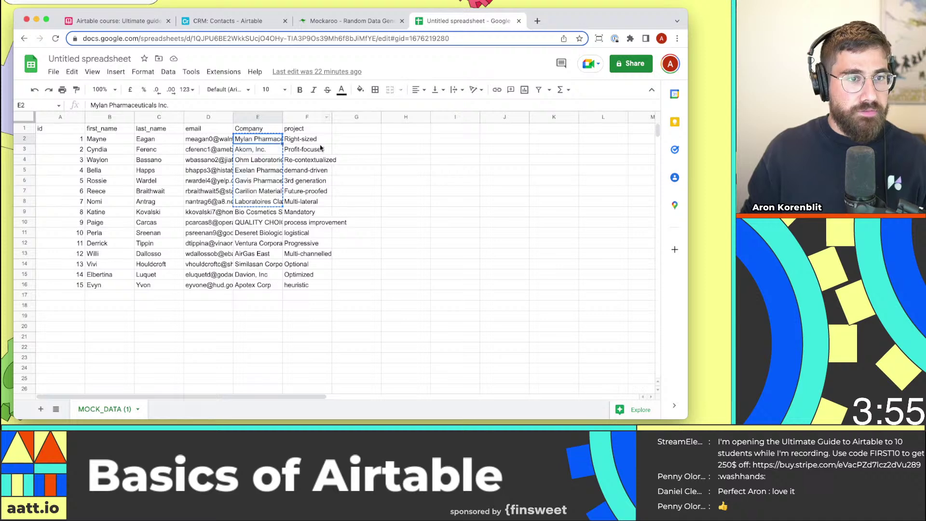
click(319, 147)
click(259, 140)
key(super+c)
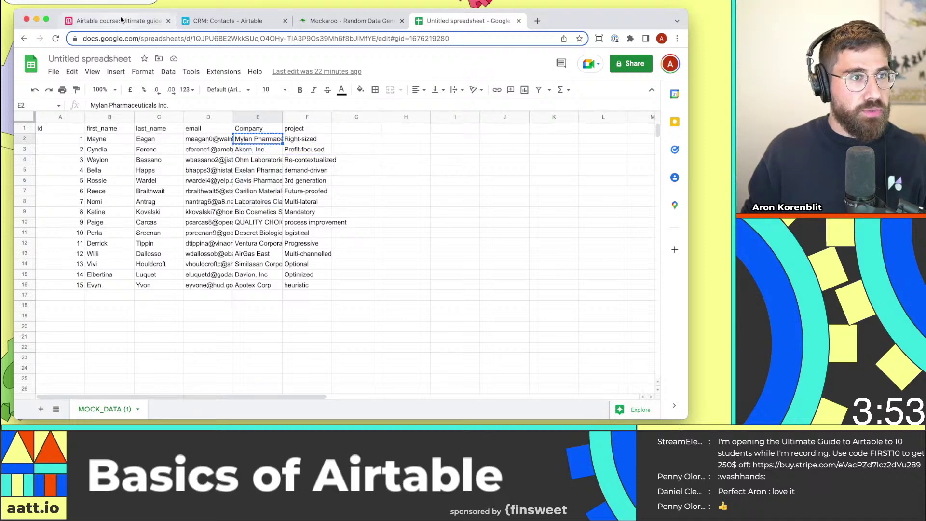
click(122, 21)
click(228, 20)
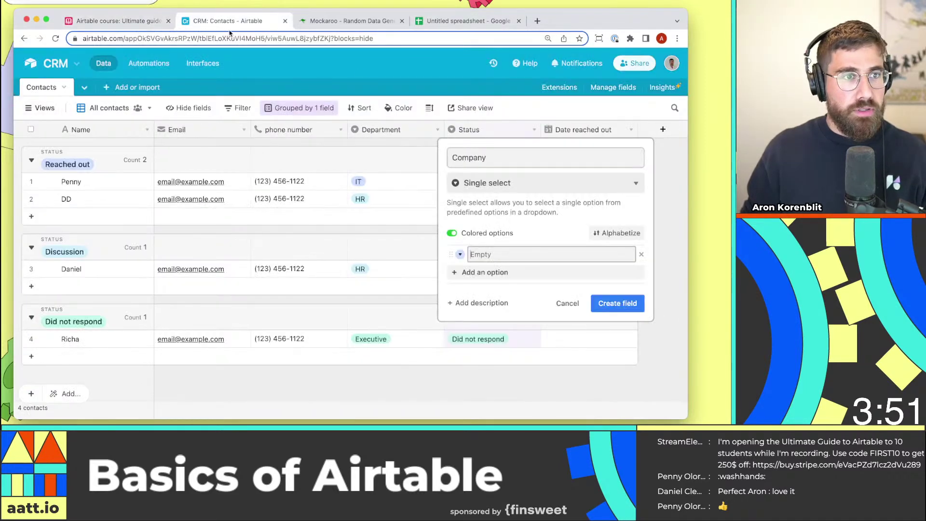
key(super+v)
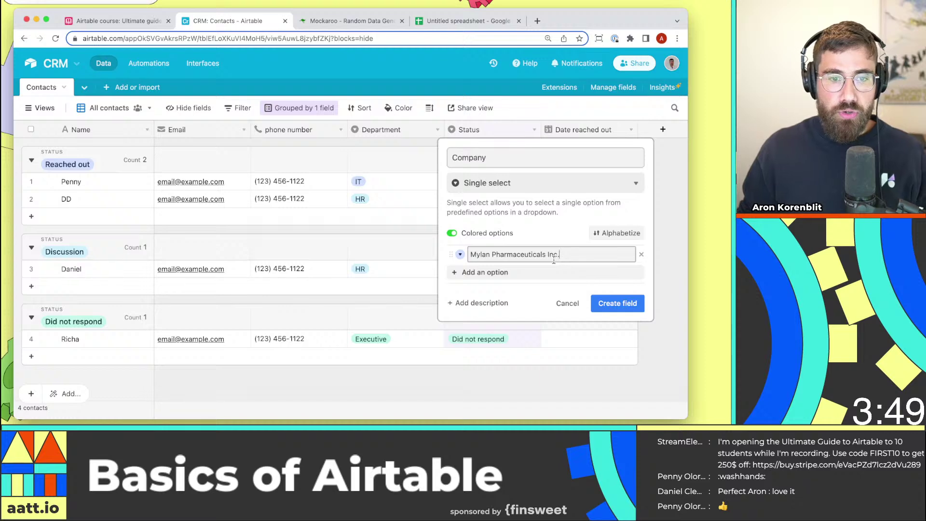
Create the Company field and set the first contact's company to Mylan Pharmaceuticals Inc.
click(625, 307)
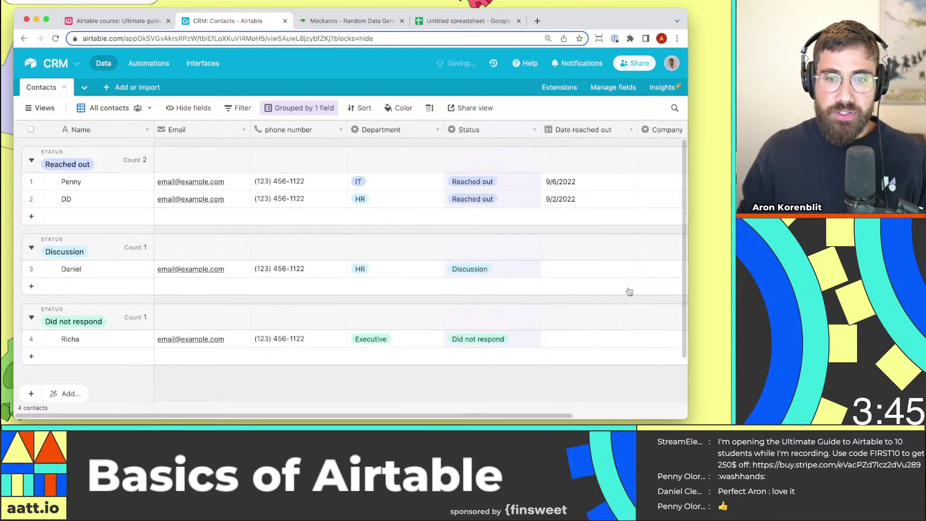
click(608, 184)
click(608, 184)
click(610, 238)
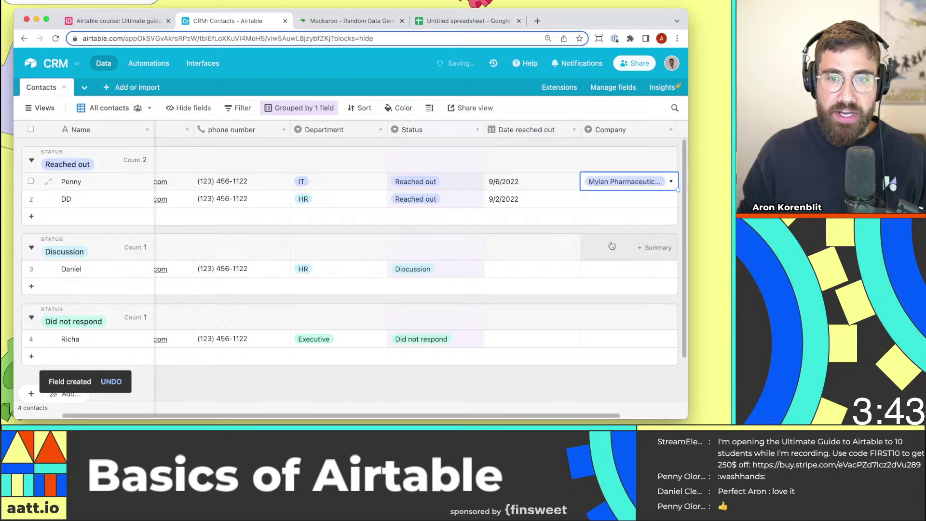
Paste Akorn, Inc. from the spreadsheet as the second contact's company.
click(607, 205)
click(609, 205)
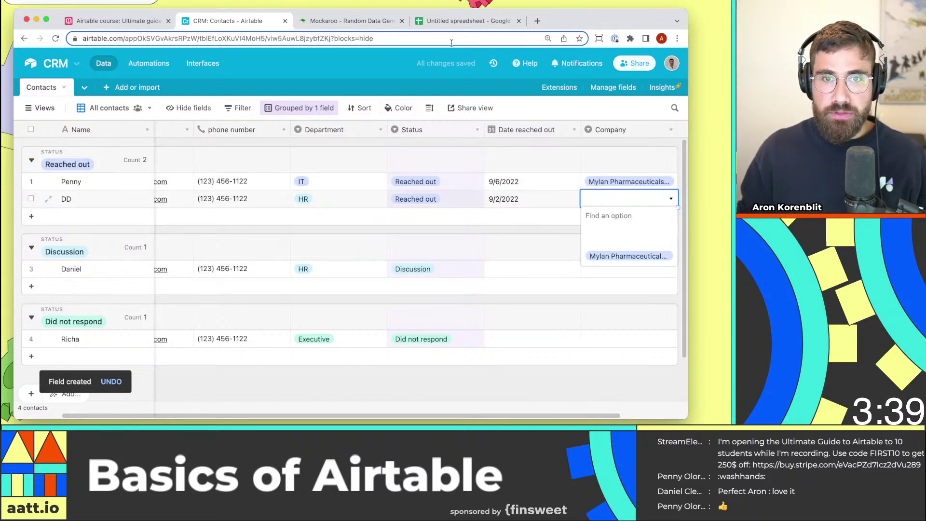
click(442, 24)
click(276, 150)
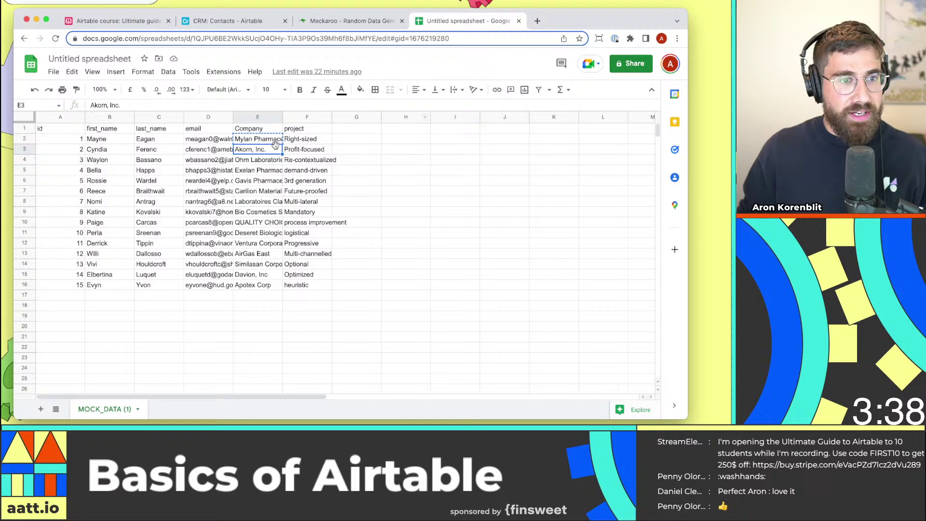
click(225, 21)
click(671, 205)
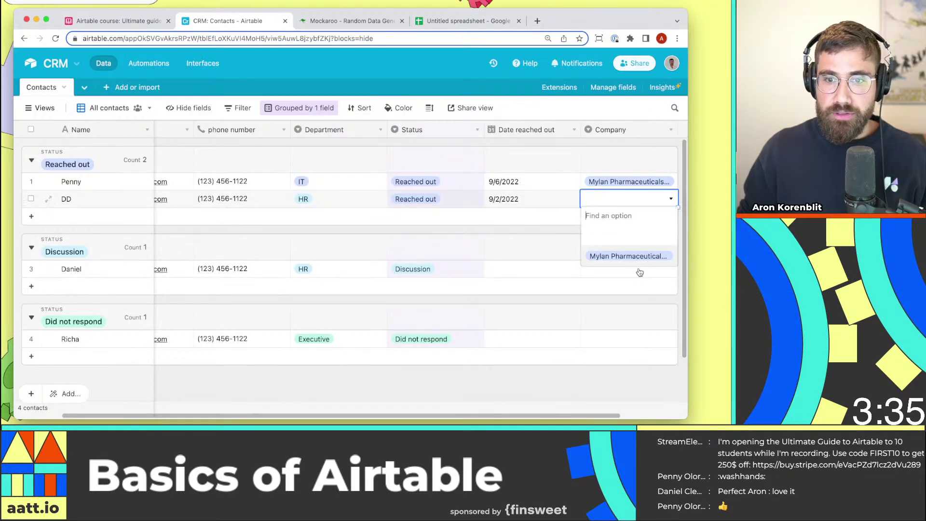
click(632, 205)
key(super+v)
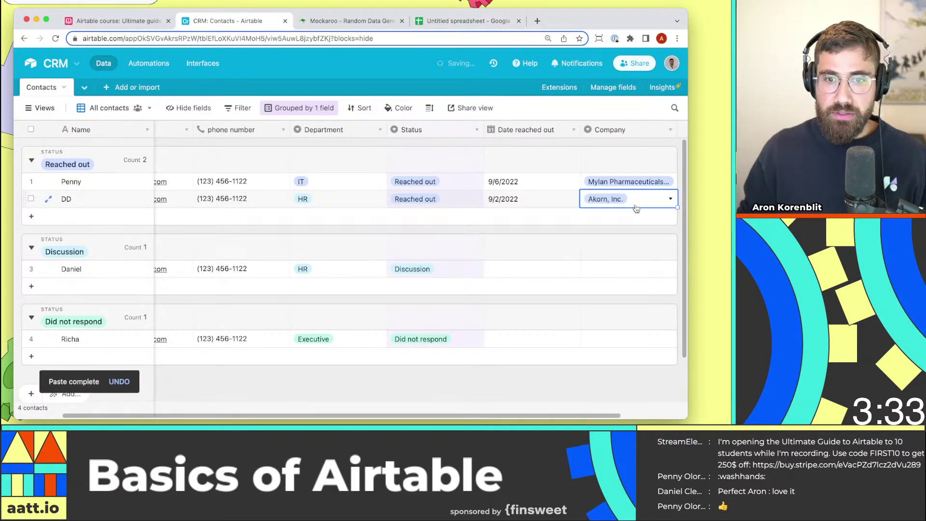
Set the third contact's company to Ohm Laboratories Inc. and the fourth to Mylan.
click(622, 269)
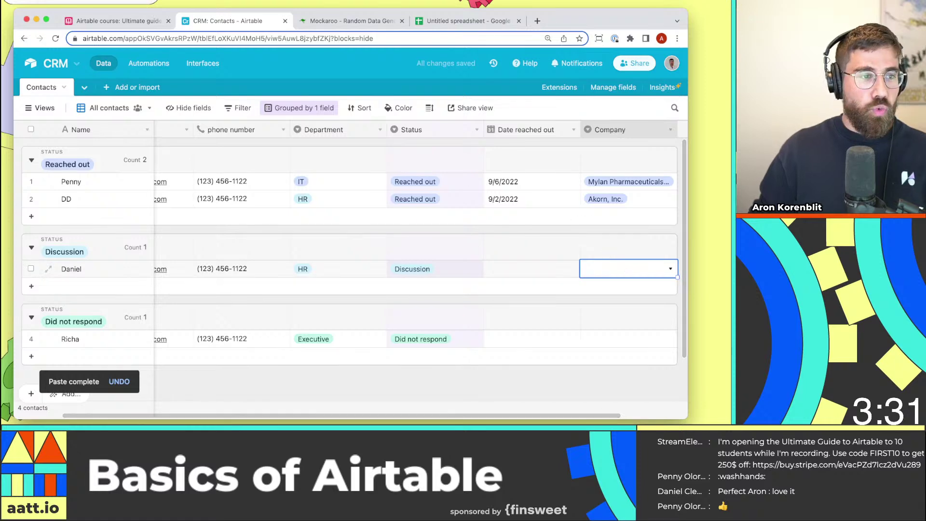
click(430, 22)
click(251, 160)
key(super+c)
click(231, 21)
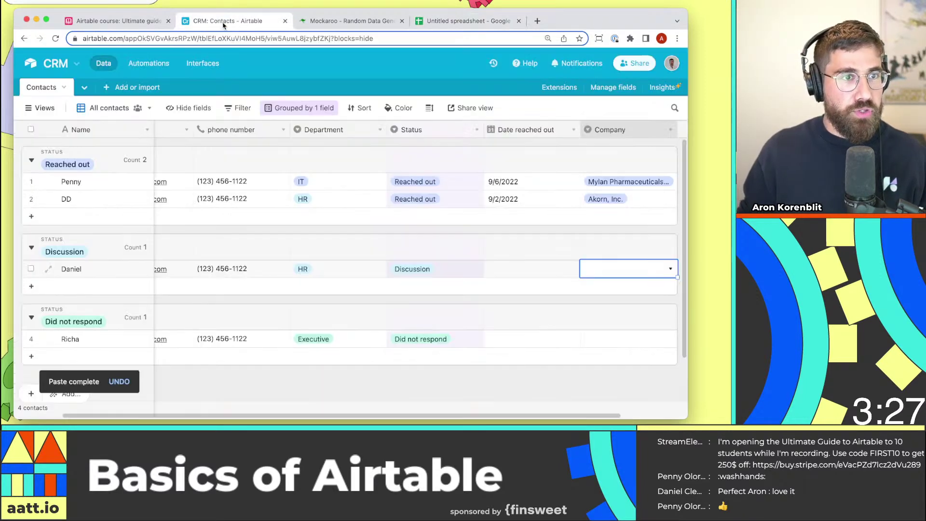
key(super+v)
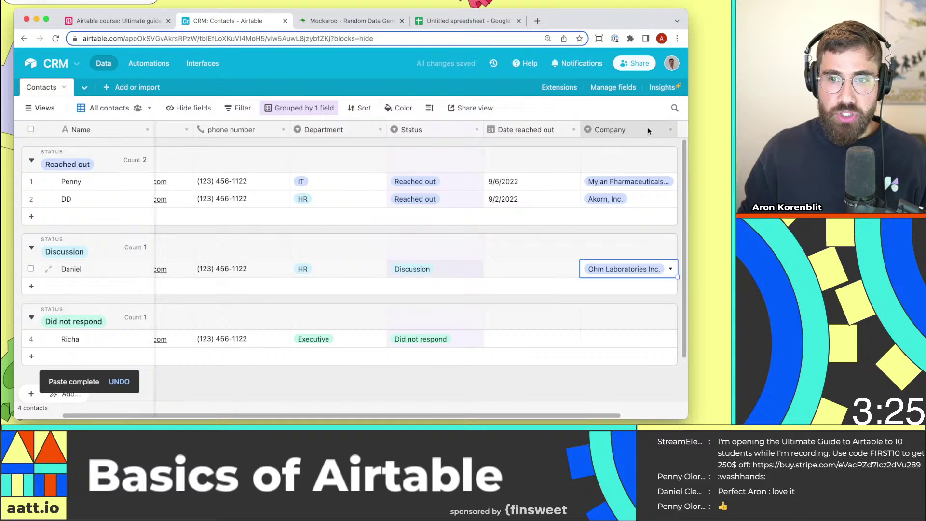
click(633, 341)
click(634, 341)
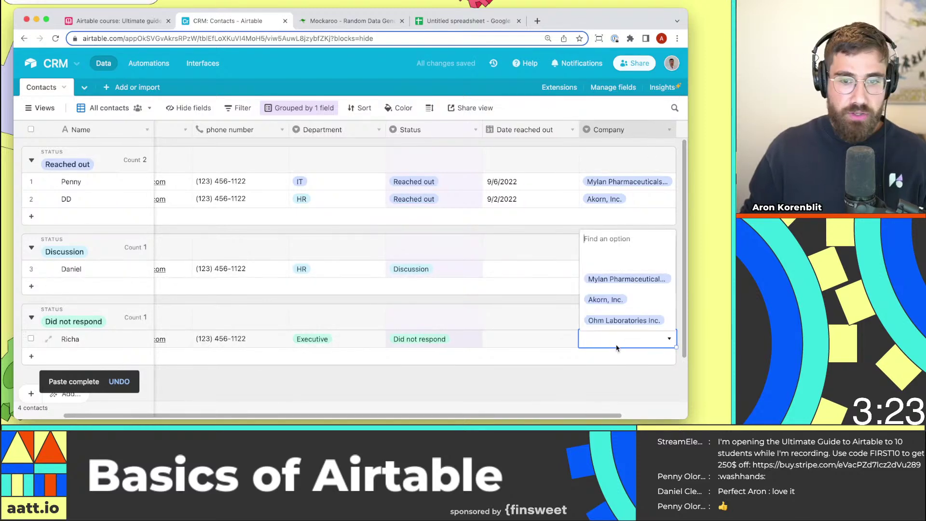
click(624, 275)
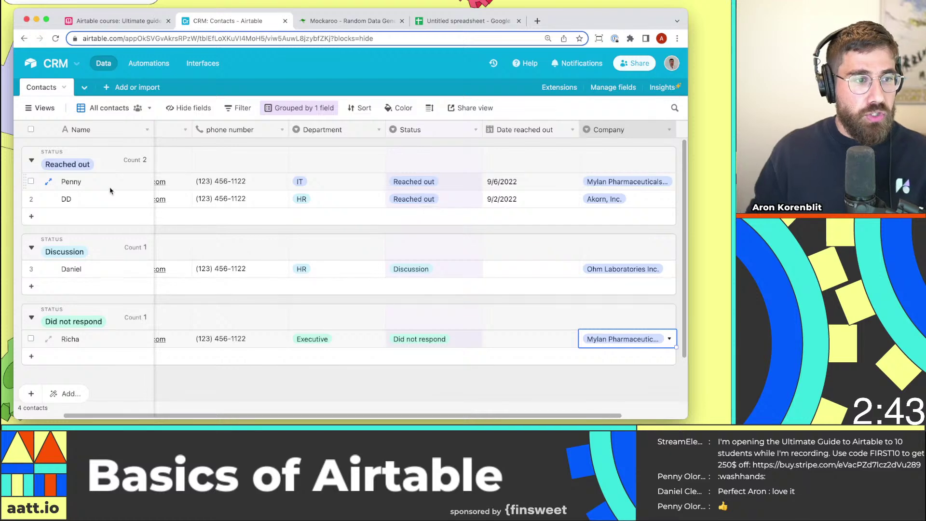
Review the first two contacts' company values, Mylan and Akorn, Inc.
click(144, 187)
click(627, 183)
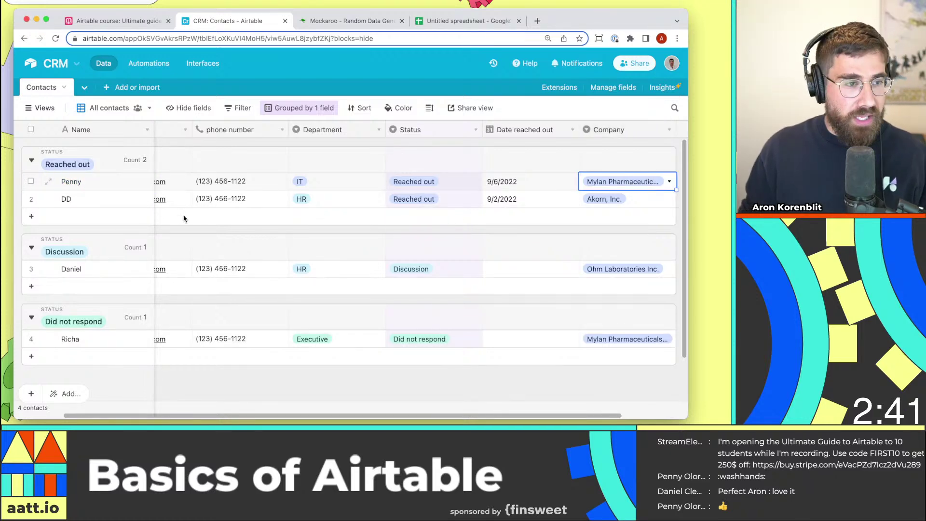
key(Escape)
click(645, 202)
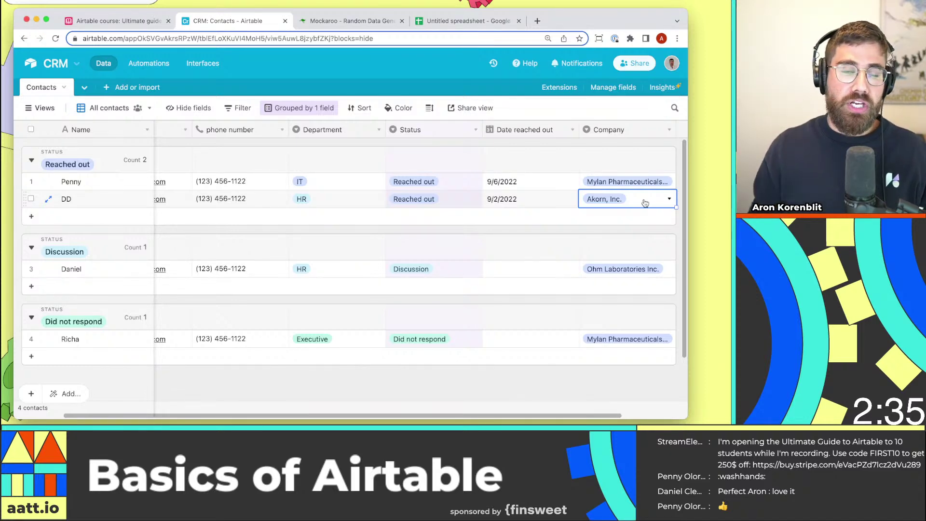
Change Company to a Link to another record field that creates a new Company table.
click(669, 131)
click(657, 145)
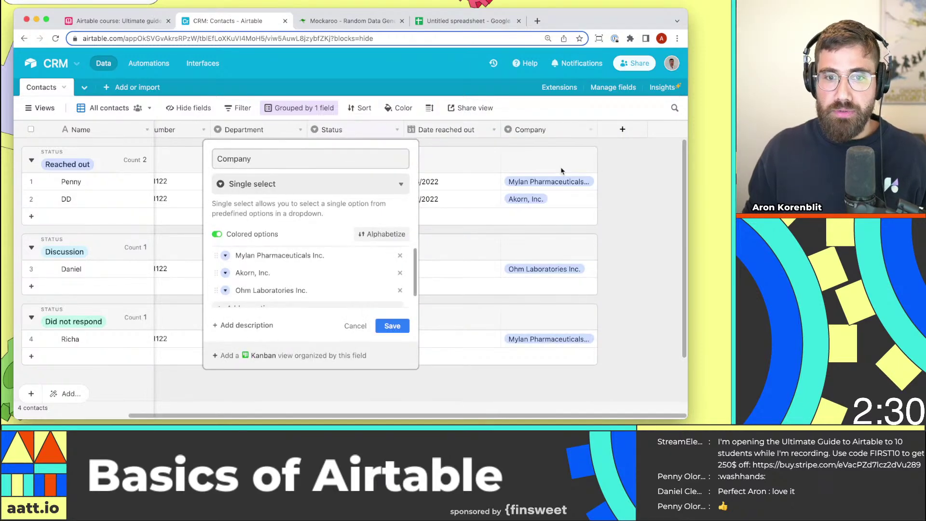
click(283, 185)
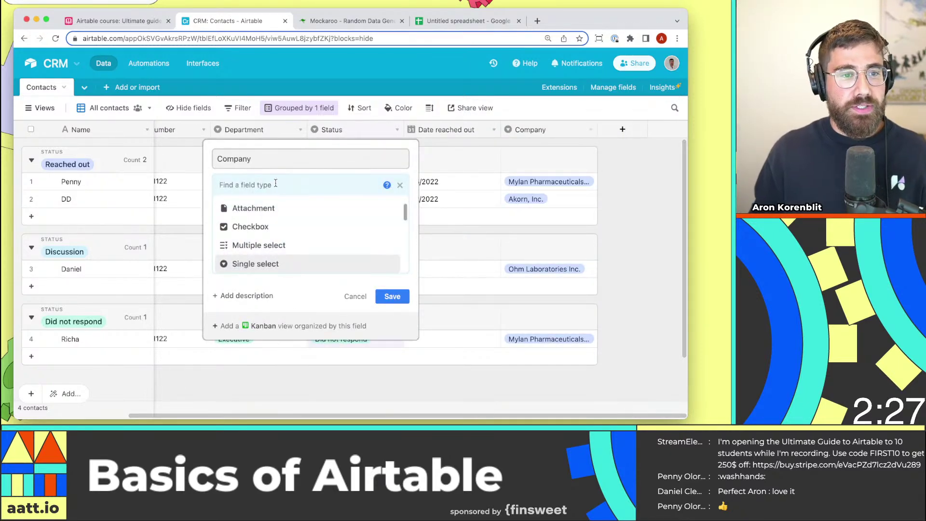
text(link)
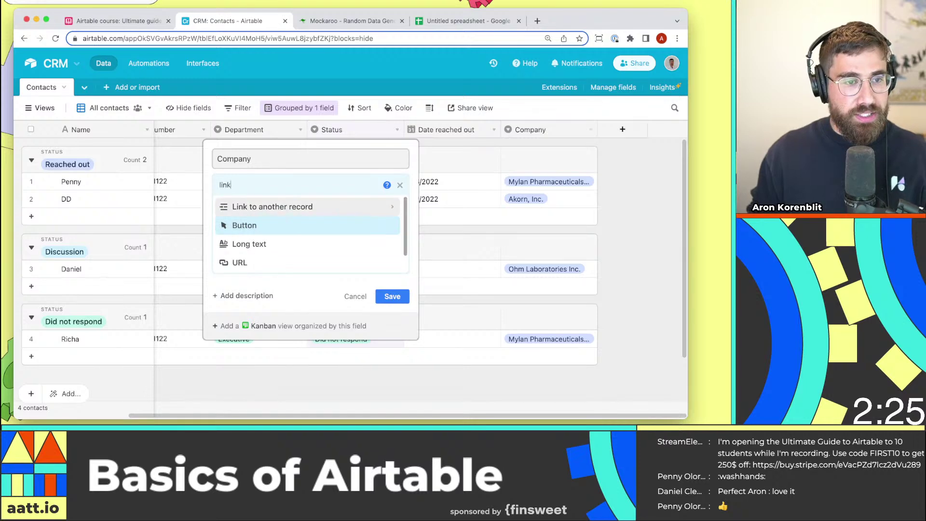
click(270, 206)
click(292, 222)
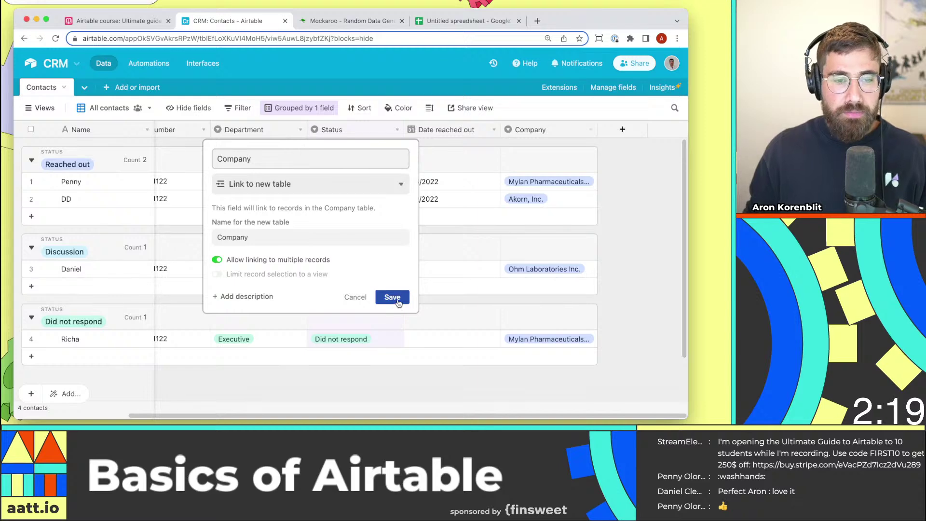
click(392, 298)
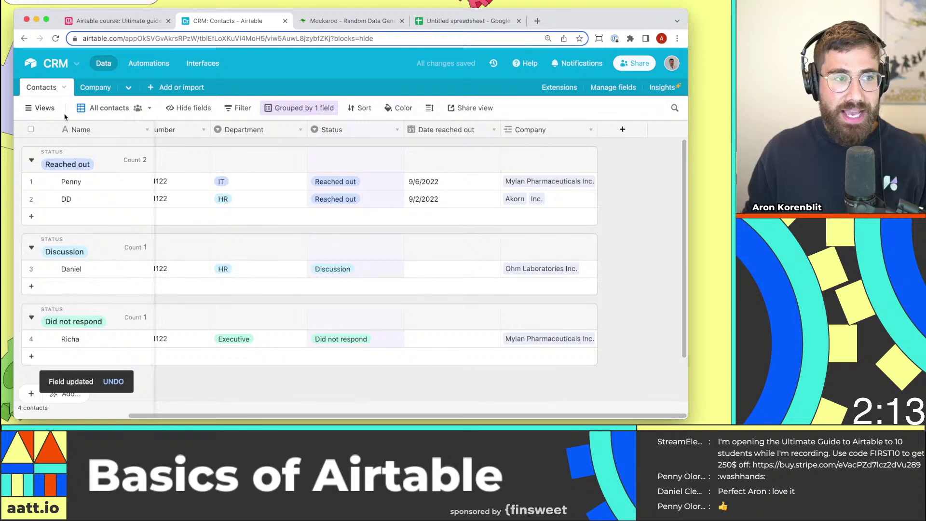
In the Company table, delete the stray Inc. record and rename Akorn to Akorn Inc.
click(95, 88)
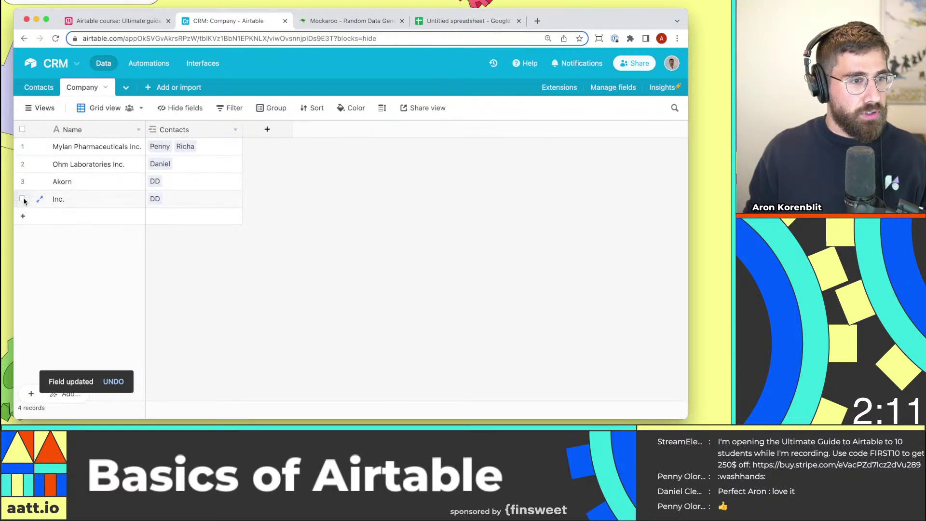
right_click(23, 199)
click(60, 319)
double_click(110, 182)
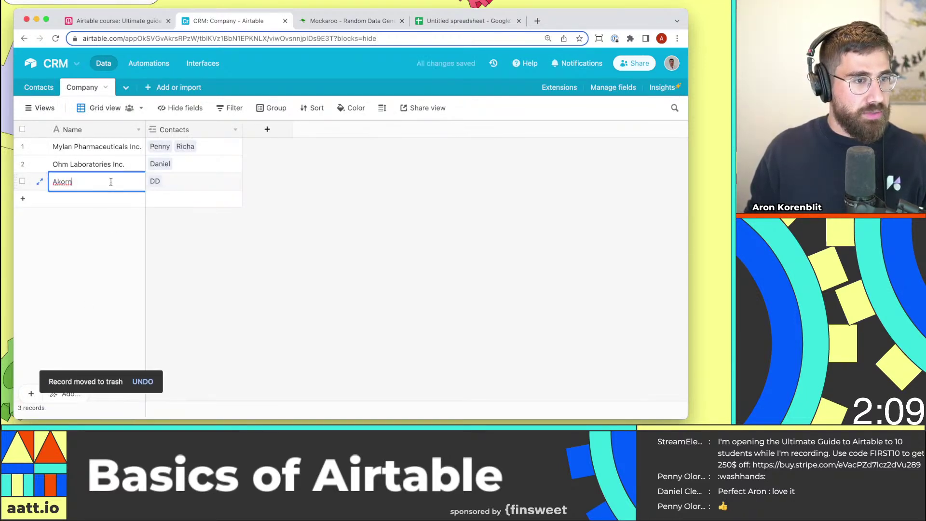
text(Inc.)
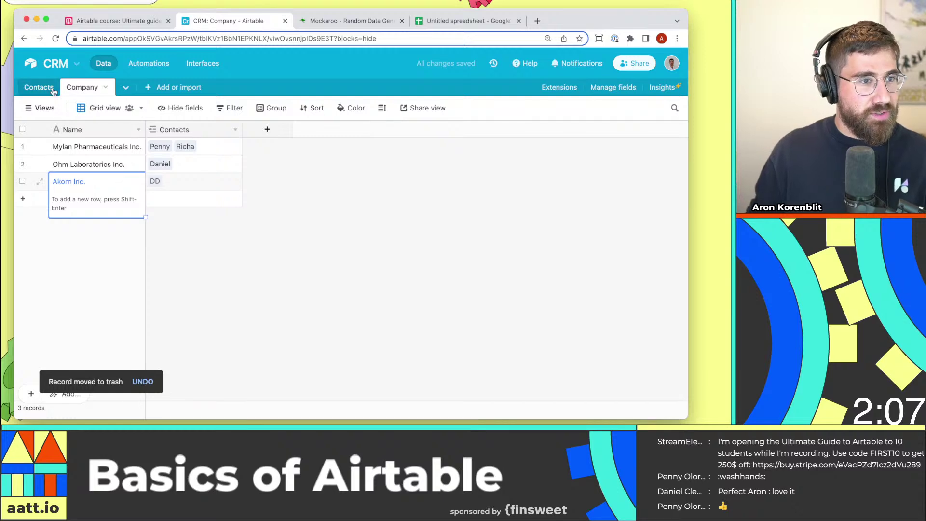
Verify each of the four contacts' linked company in the Contacts table.
click(52, 91)
click(536, 206)
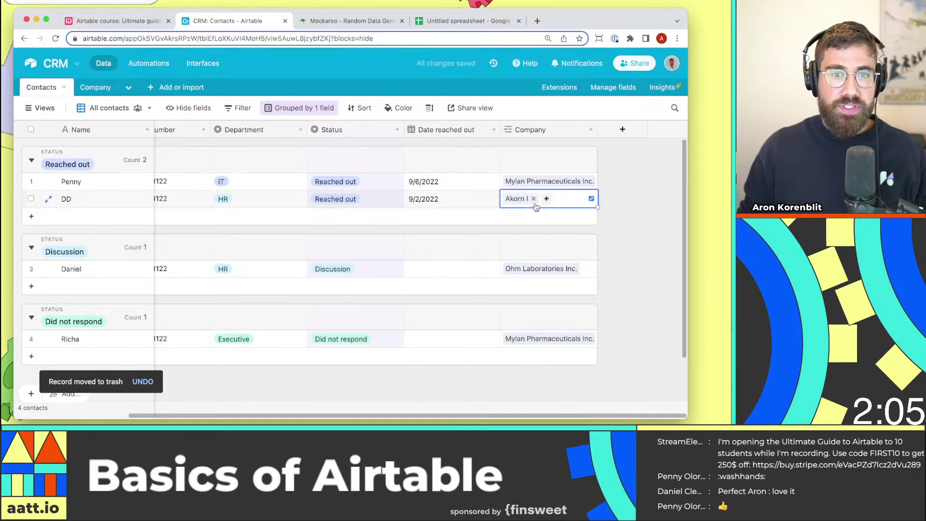
click(121, 183)
click(569, 187)
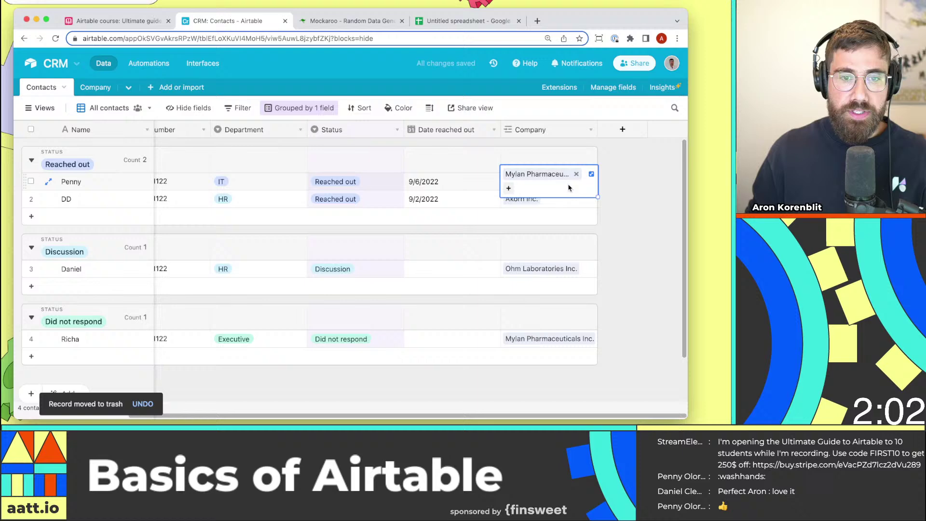
click(78, 200)
click(551, 206)
click(111, 271)
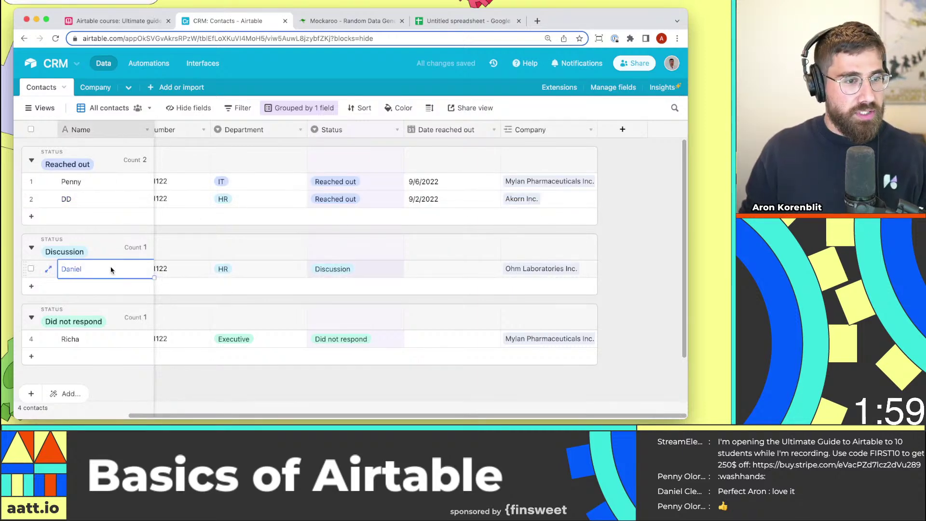
click(517, 271)
click(73, 339)
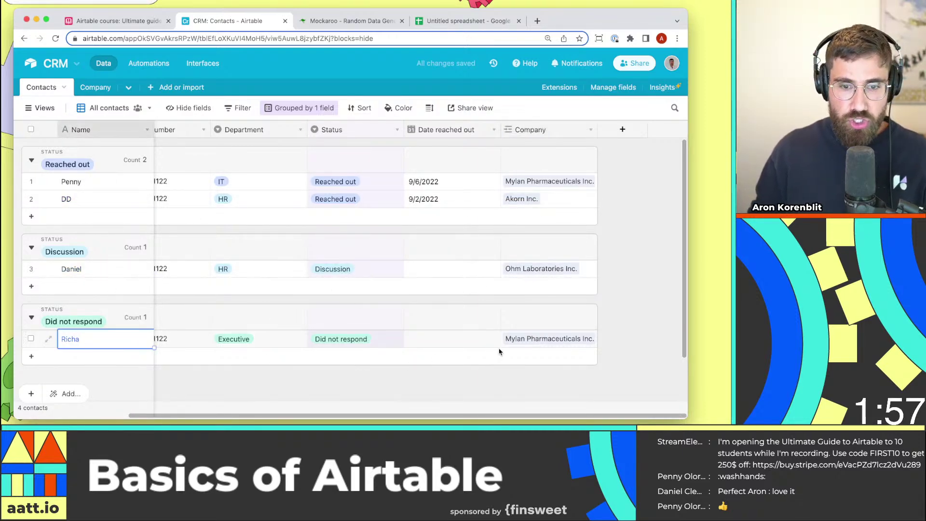
click(524, 339)
Back in Company, check which contacts link to Ohm Laboratories Inc.
click(94, 86)
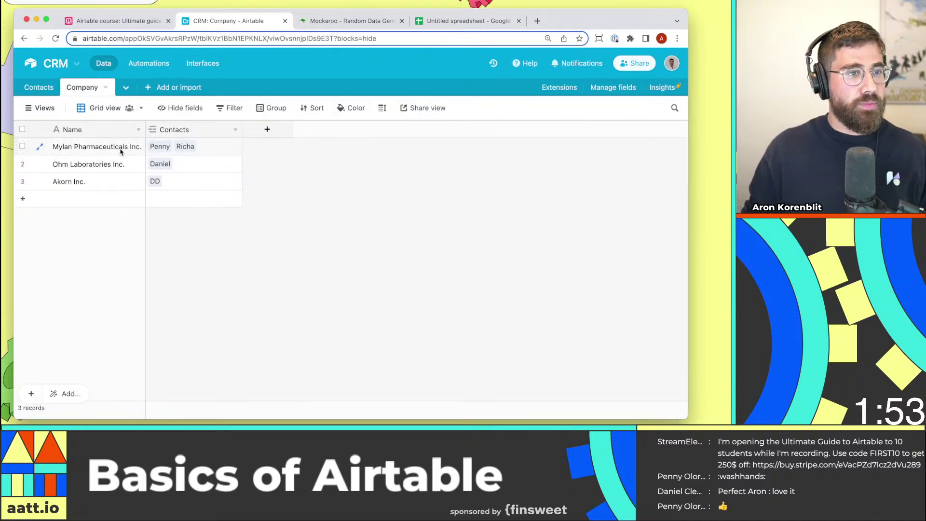
drag(120, 149, 124, 190)
click(299, 238)
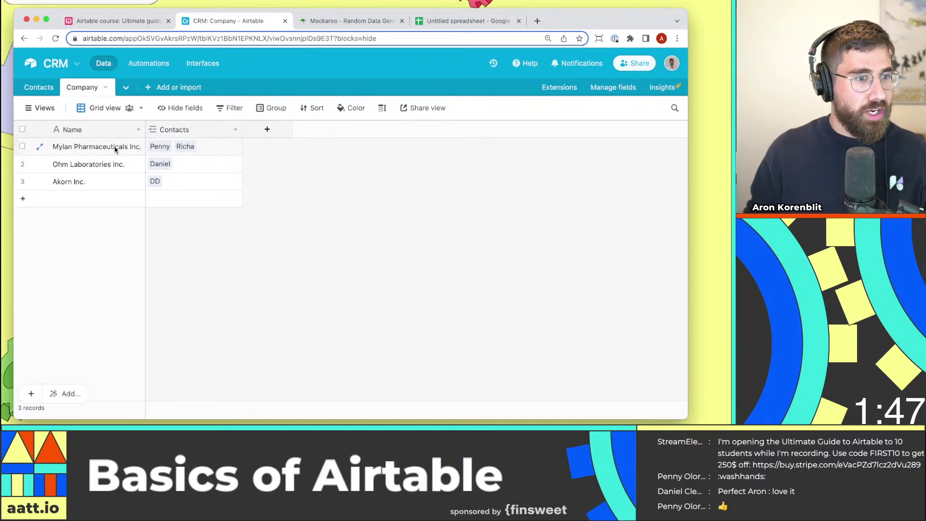
click(194, 168)
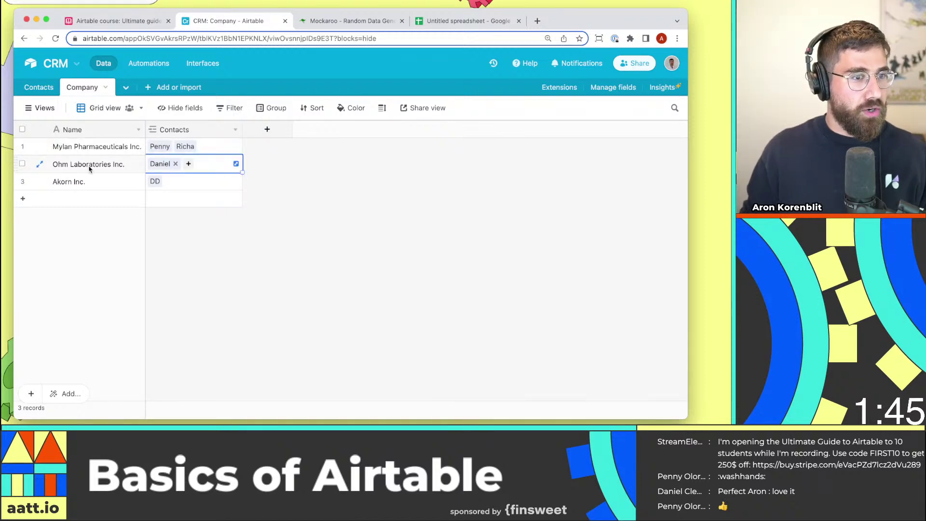
click(169, 192)
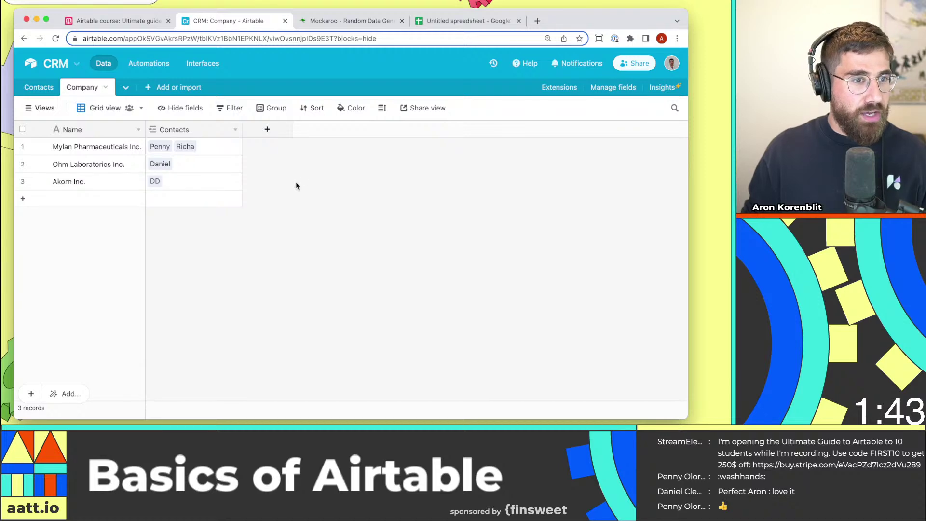
Add a new Company field named Industry with the Single select type.
click(267, 131)
text(Fie)
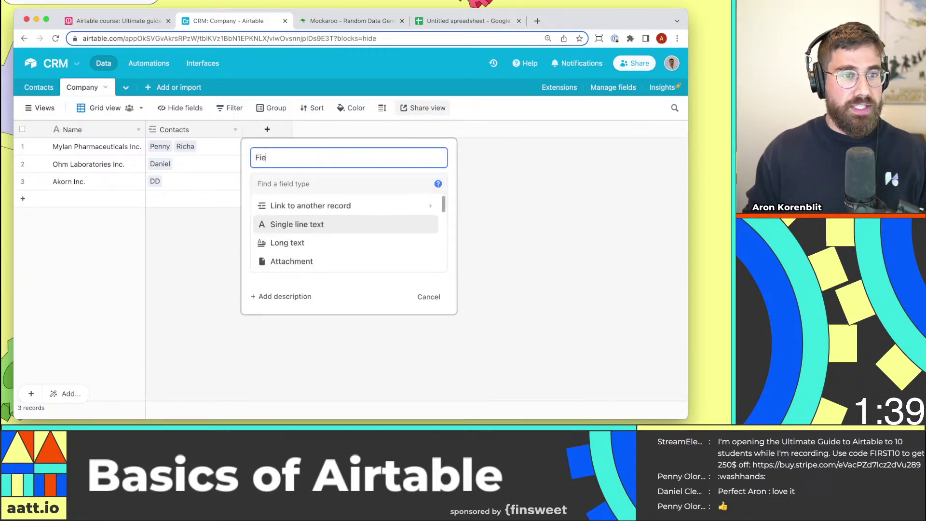
key(super+a)
text(Industry)
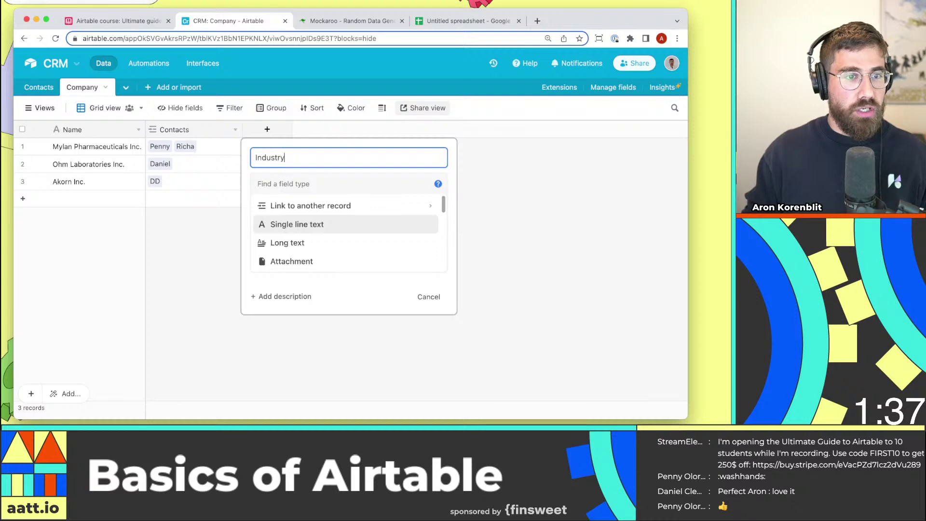
key(Tab)
text(singe)
key(BackSpace)
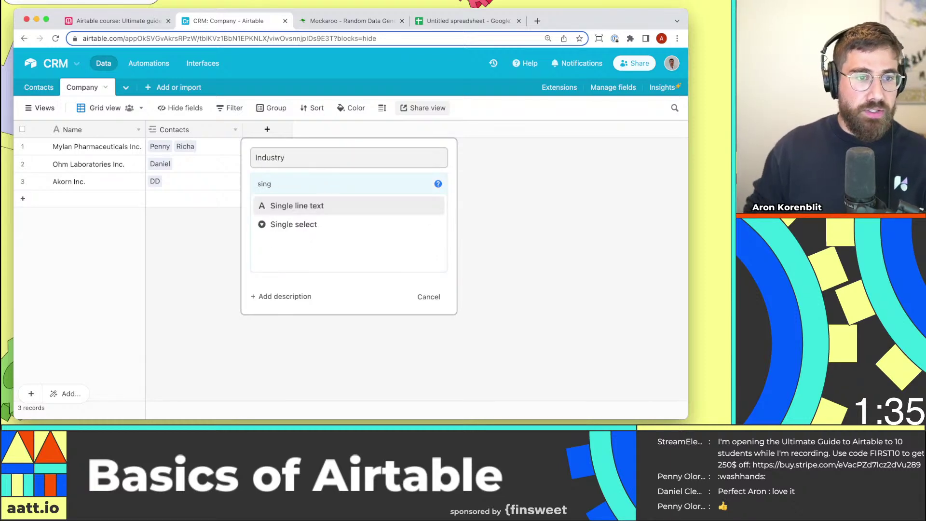
text(le)
click(338, 224)
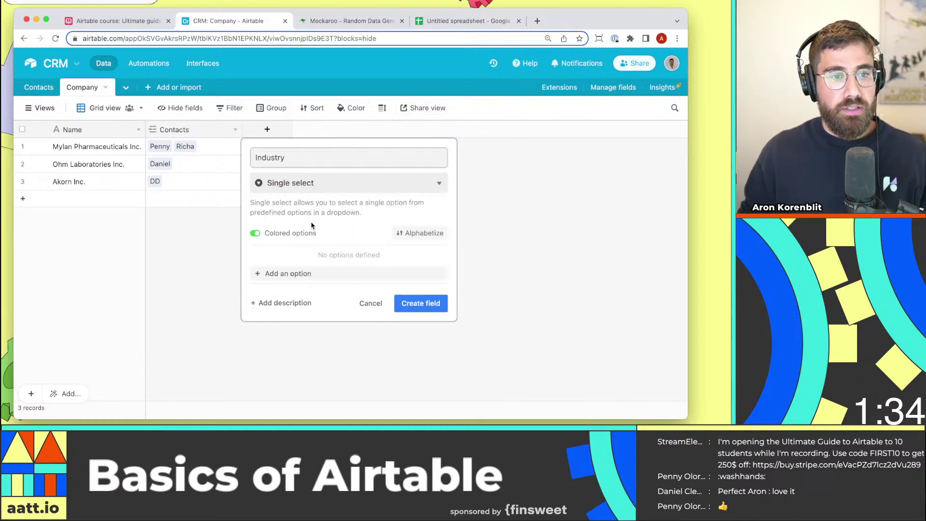
Give Industry the options Pharmaceutical and IT and create the field.
click(300, 286)
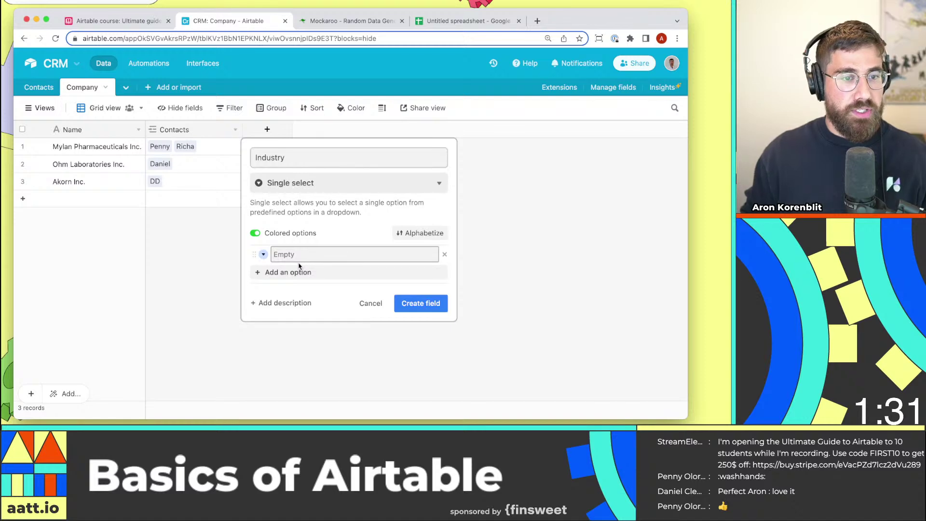
text(Pharmaceutical)
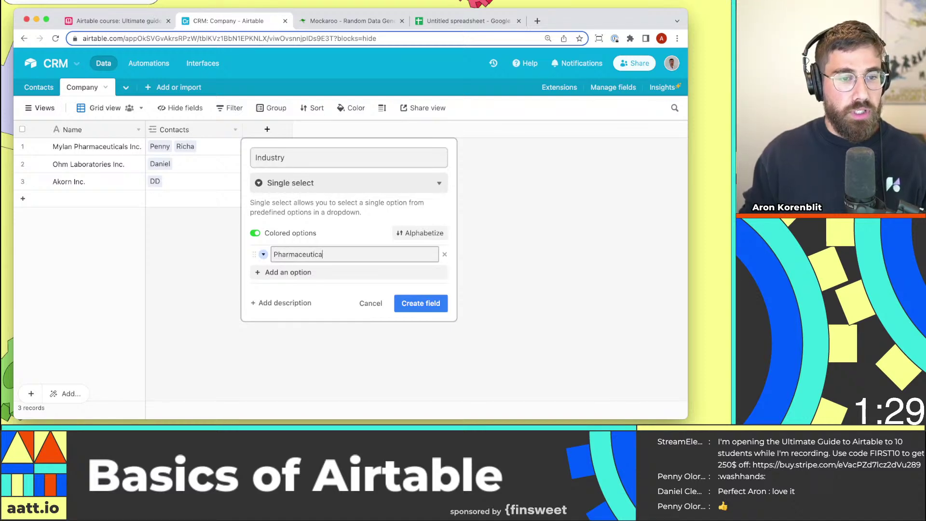
key(Return)
text(IT)
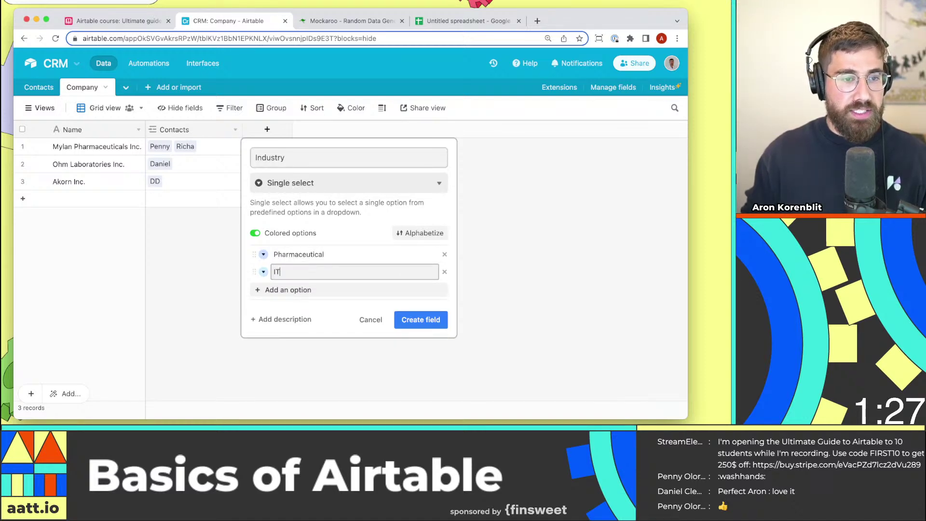
click(420, 320)
Set Mylan to Pharmaceutical and both Ohm Laboratories and Akorn to IT.
click(283, 149)
click(283, 149)
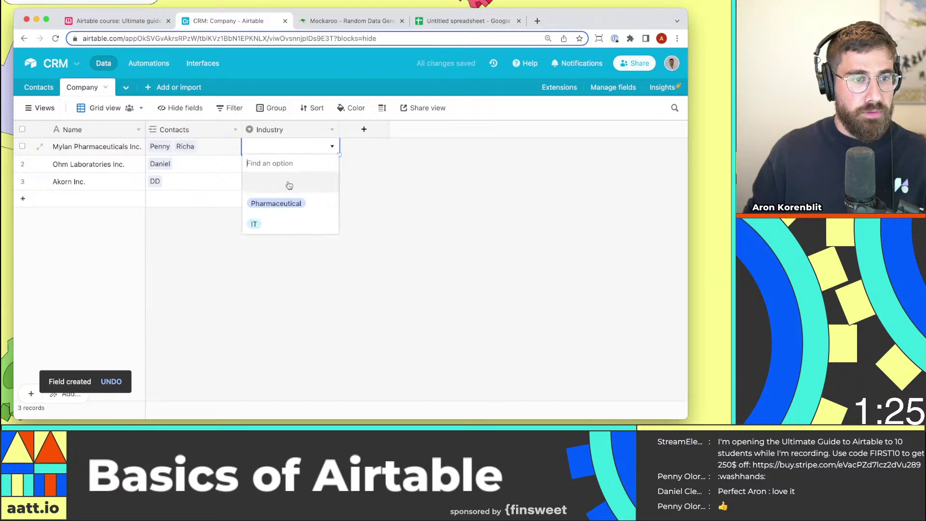
click(285, 203)
click(282, 176)
click(284, 164)
click(283, 164)
click(281, 242)
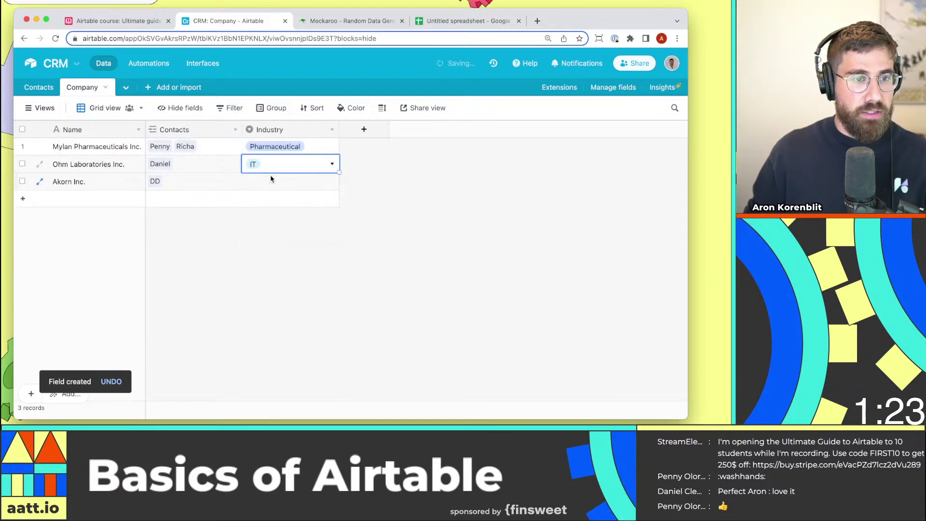
click(270, 175)
click(278, 181)
click(287, 260)
click(295, 262)
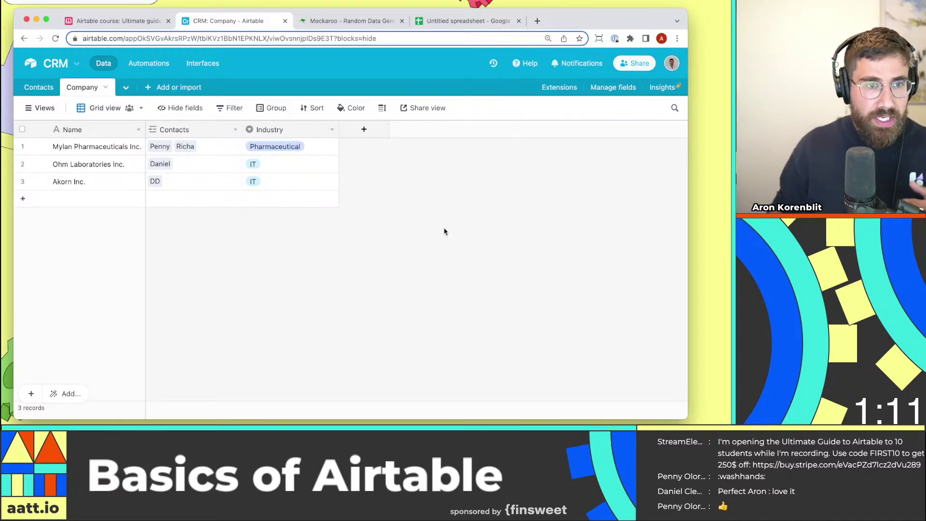
Inspect Mylan's linked contacts in the Company table, discarding a started new field.
click(39, 89)
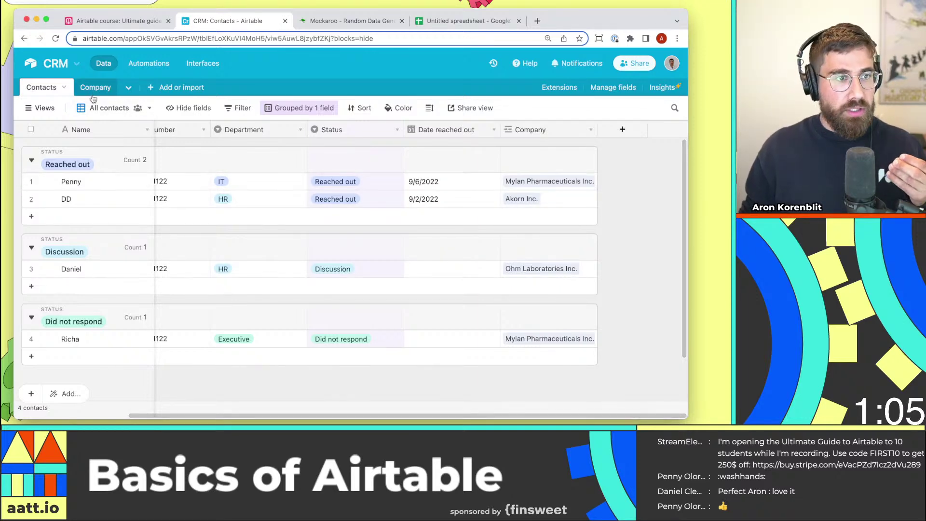
click(95, 88)
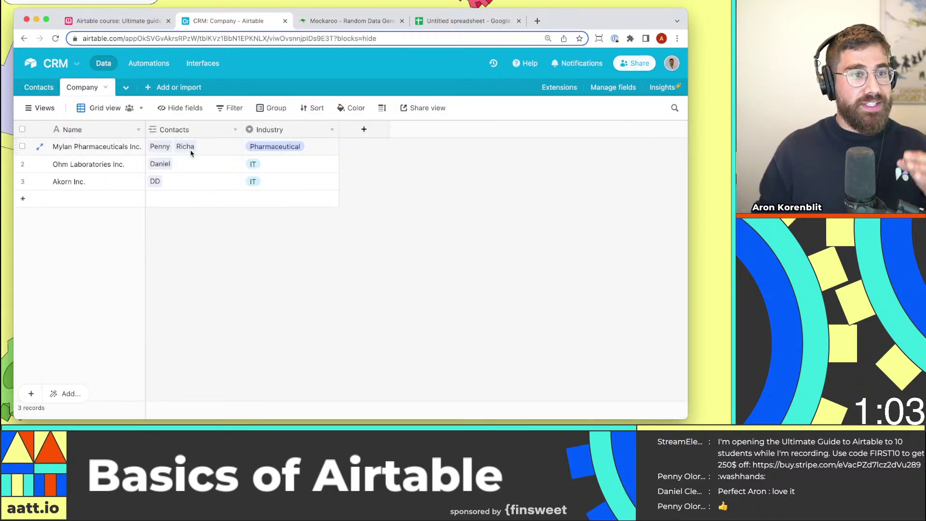
click(202, 152)
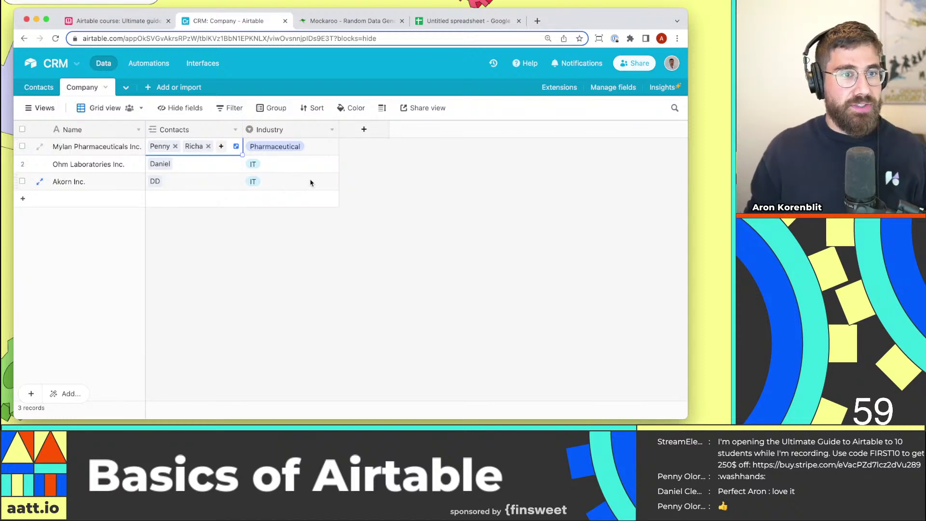
click(357, 129)
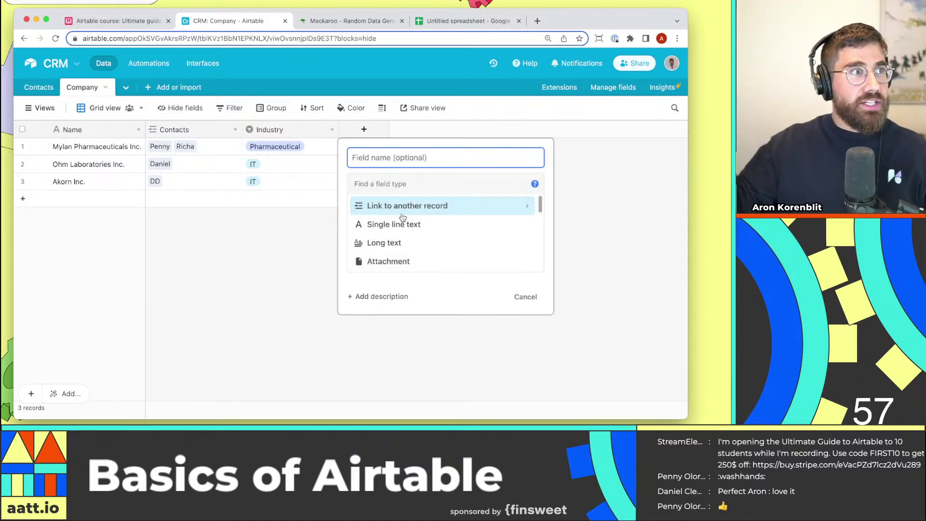
click(291, 170)
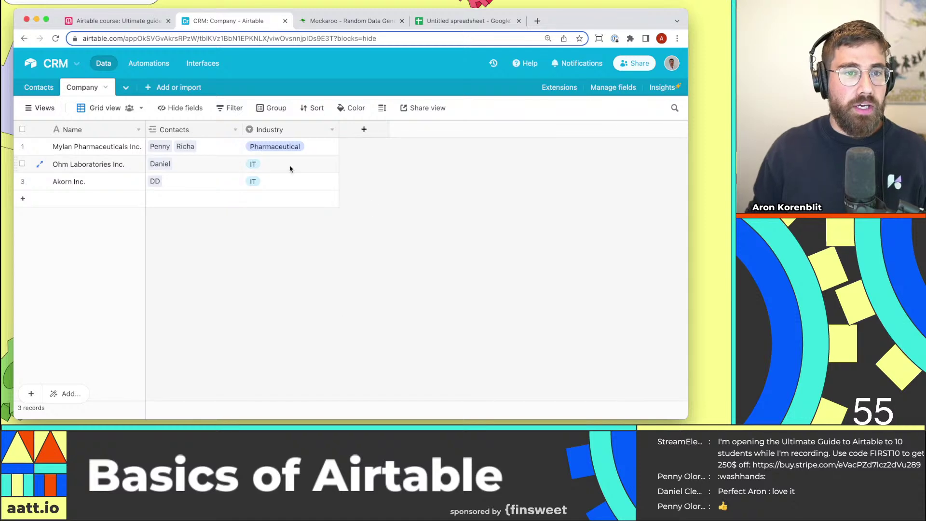
click(47, 88)
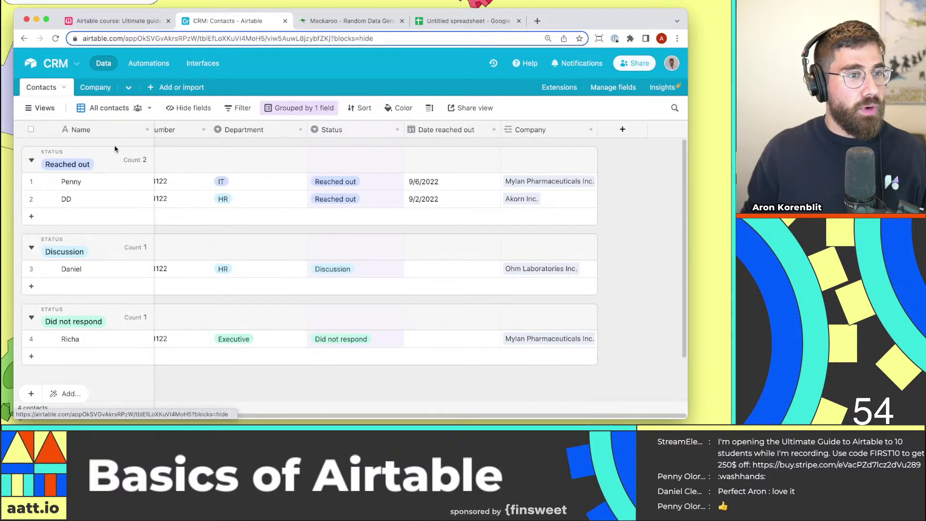
Add a new named contact under Reached out, linked to Ohm Laboratories Inc.
click(91, 216)
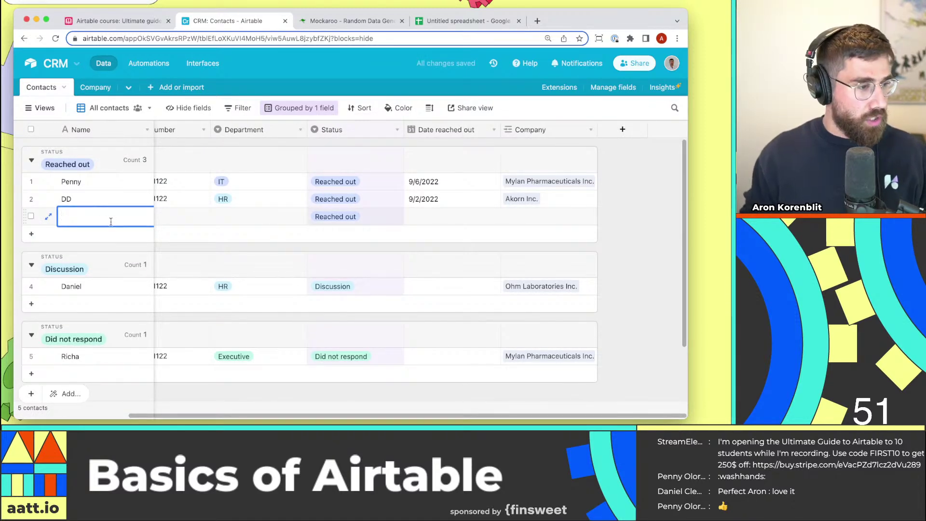
text(JOey)
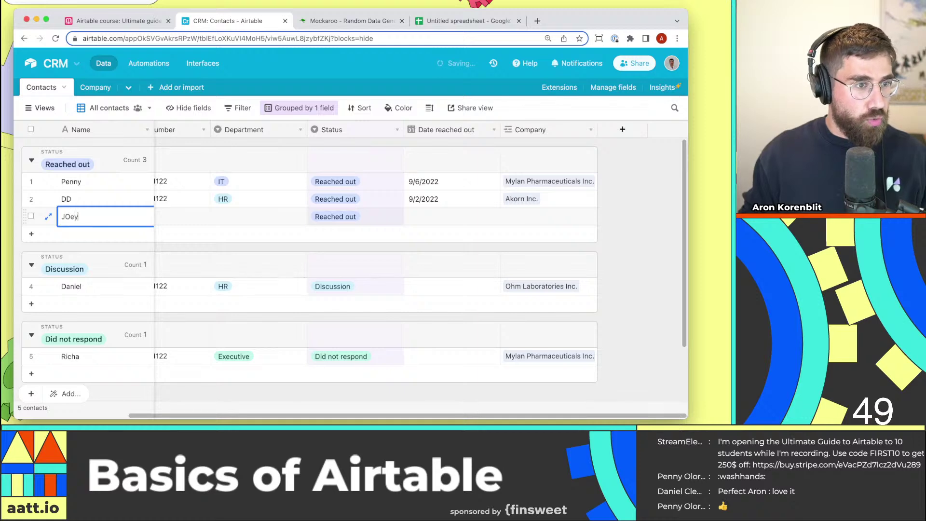
text(oey)
key(Tab)
key(Tab)
key(Tab)
key(Tab)
key(Tab)
key(Tab)
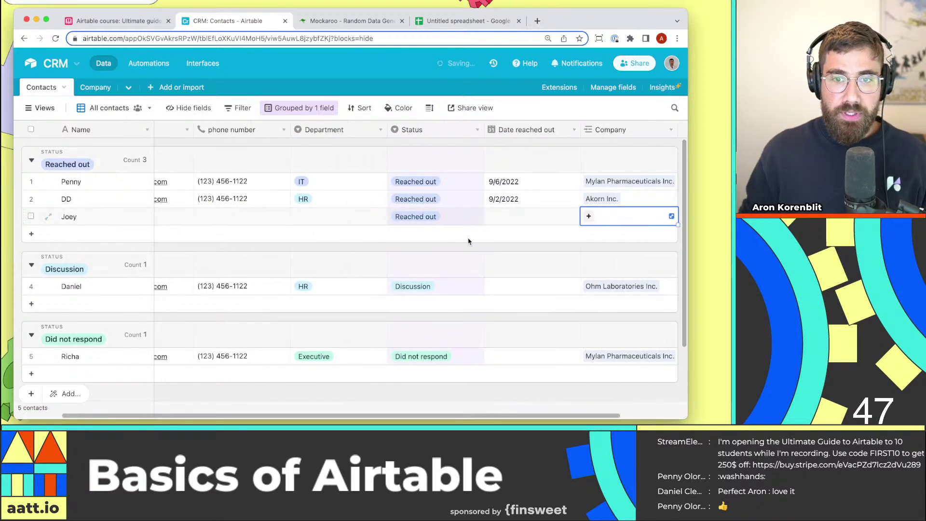
click(588, 217)
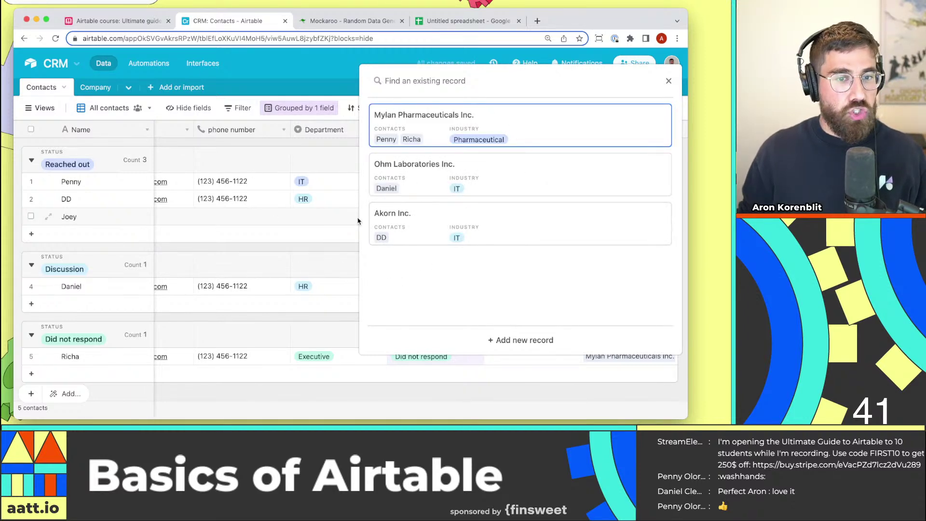
click(437, 191)
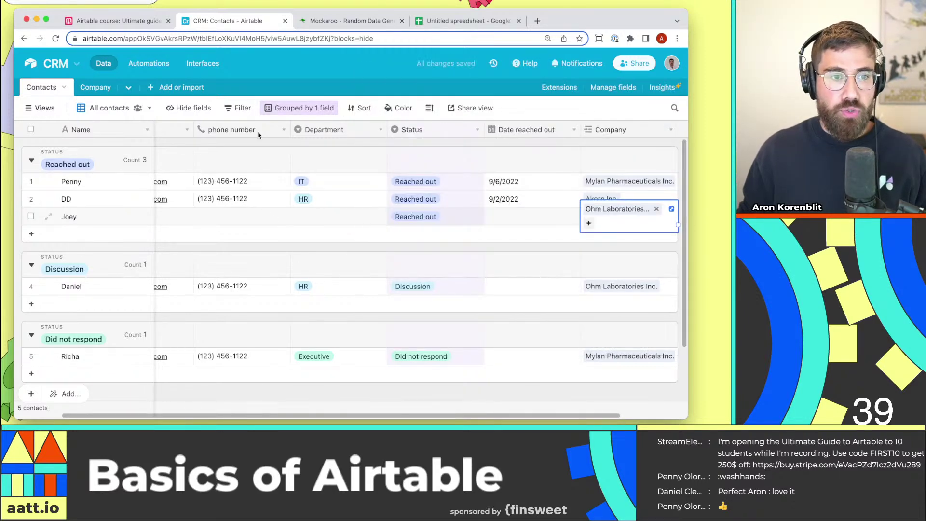
Confirm in the Company table that Ohm Laboratories Inc. has two linked contacts.
click(103, 86)
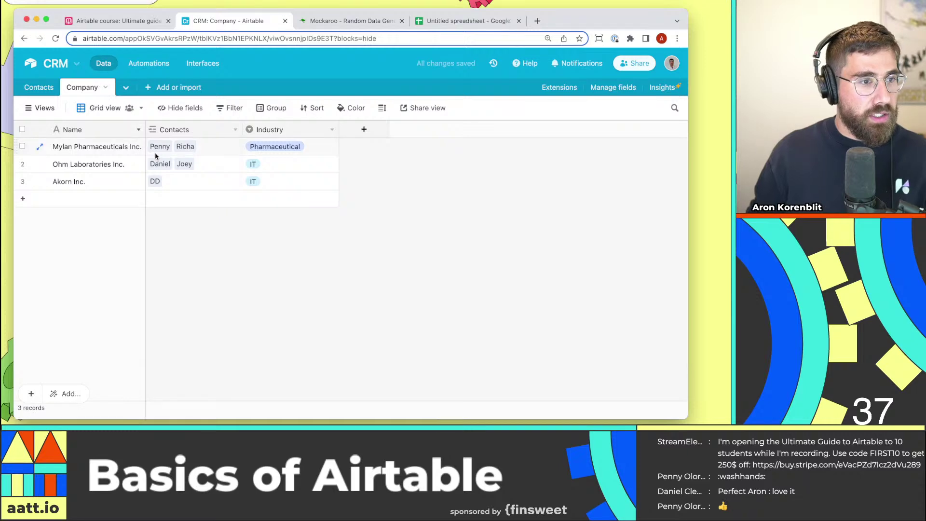
click(104, 164)
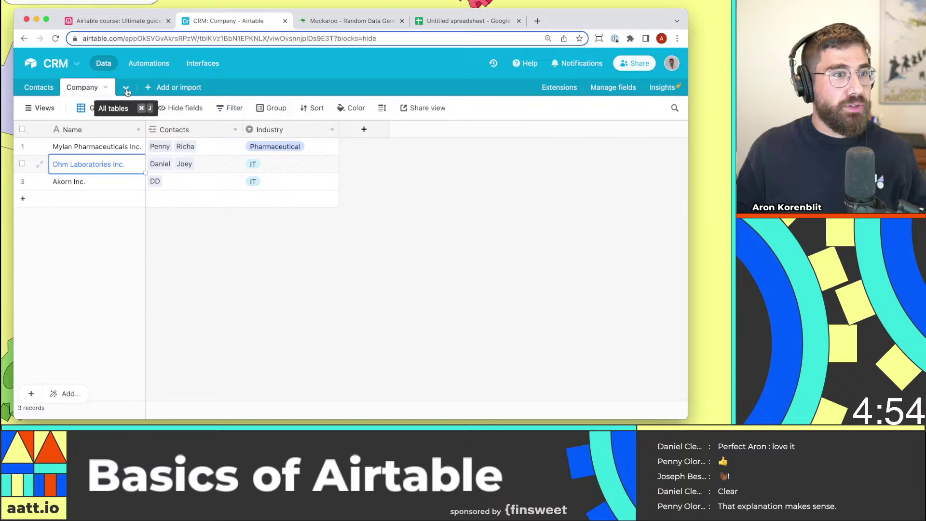
click(295, 261)
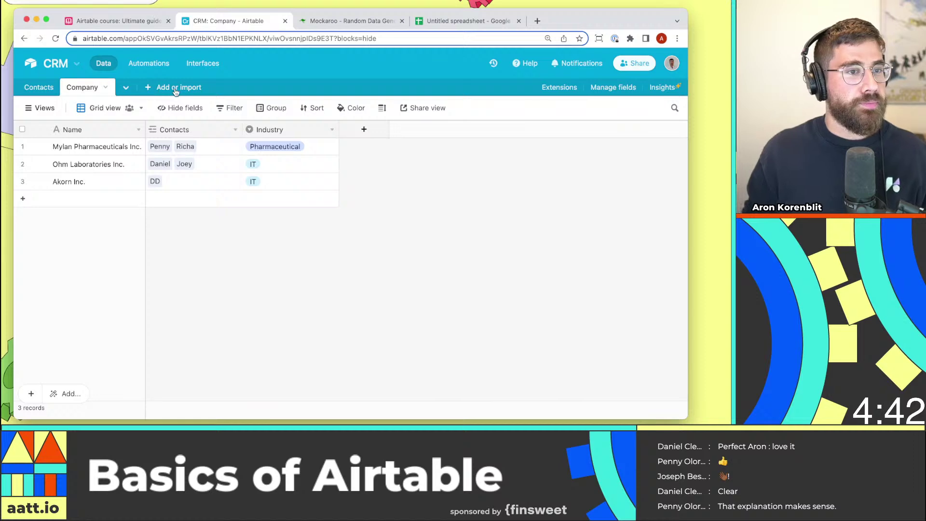
Create a new empty table named Deals.
click(127, 88)
mouse_move(187, 188)
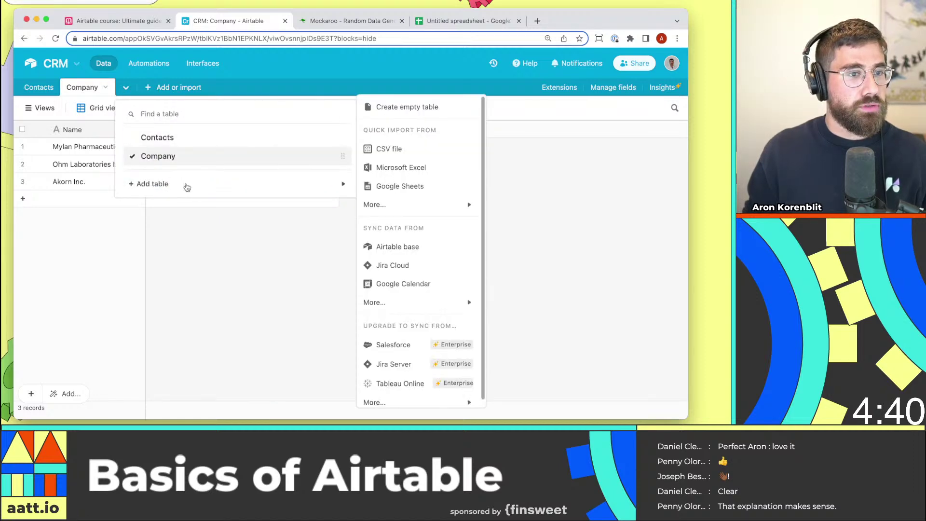
click(409, 108)
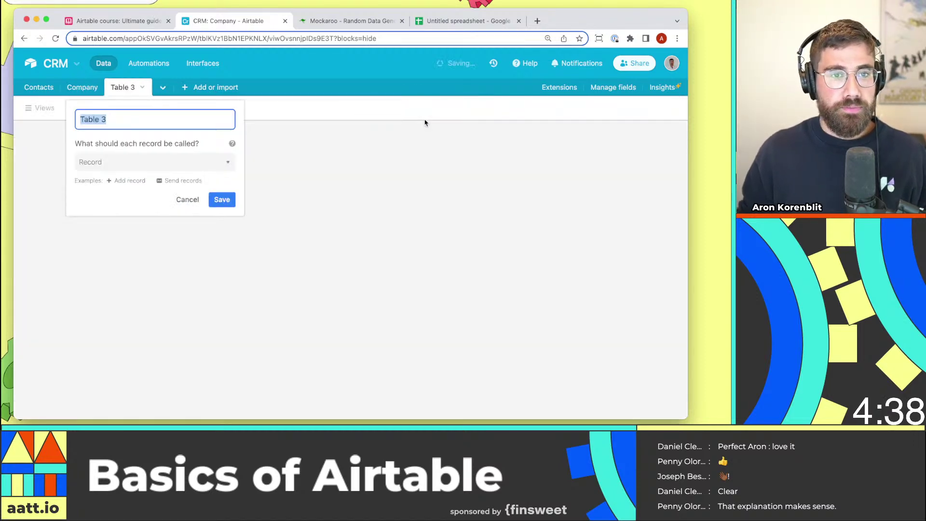
text(Deals)
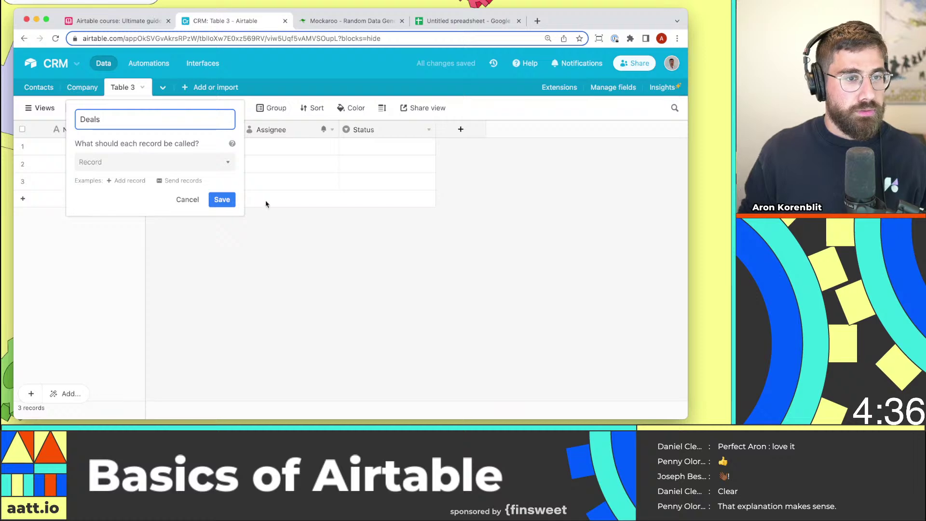
click(221, 199)
Delete the default Notes, Assignee and Status fields from Deals.
click(235, 129)
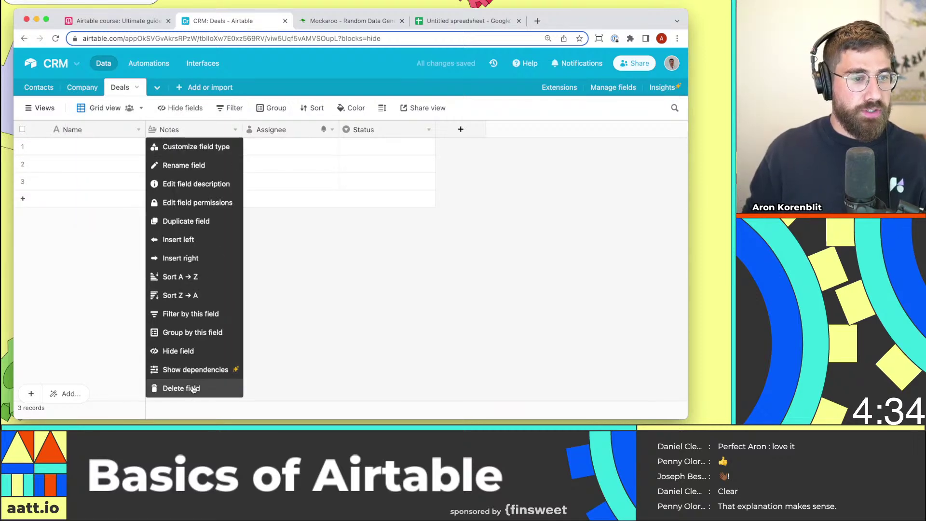
click(190, 391)
click(235, 129)
click(174, 387)
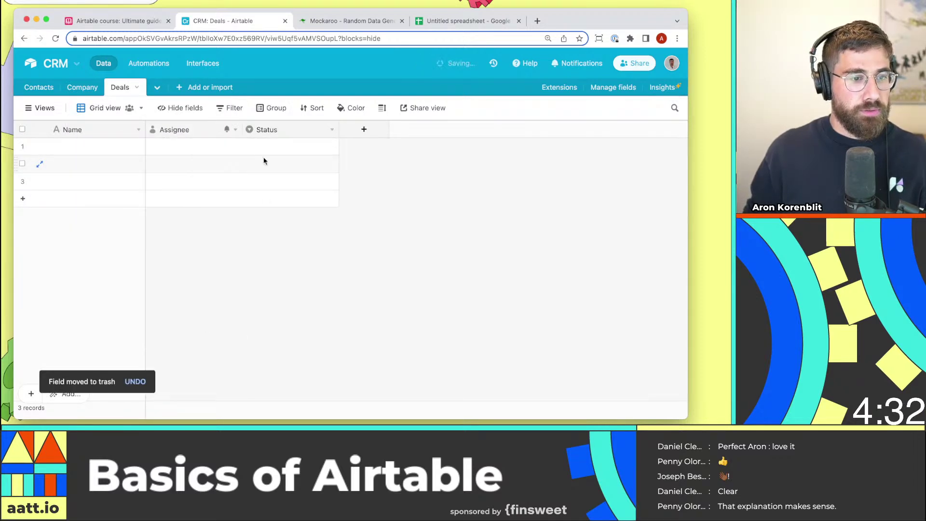
click(235, 129)
click(174, 389)
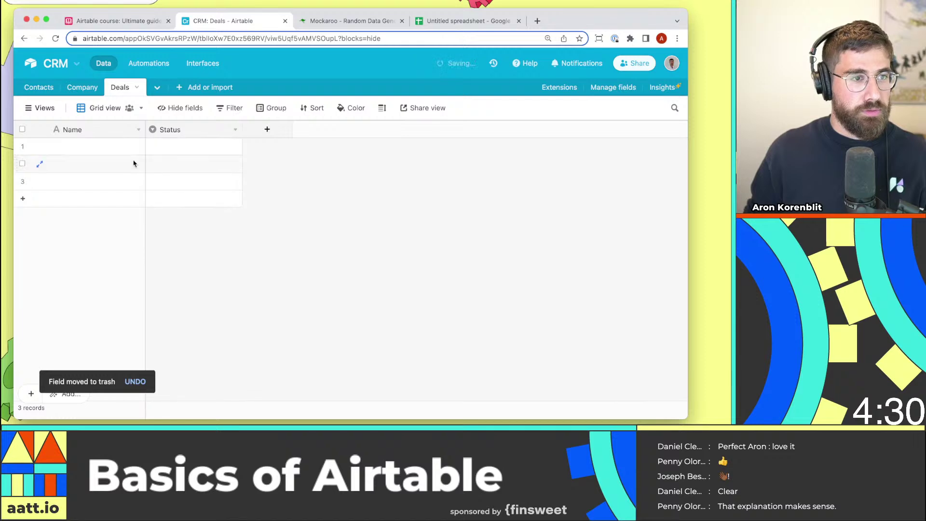
Add a Currency field named 'Deal v' for deal values.
click(140, 131)
click(171, 128)
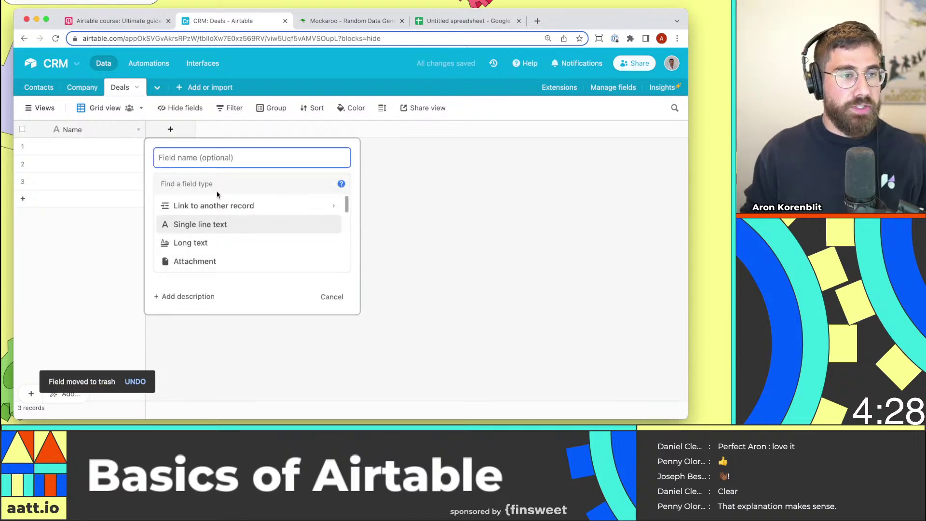
text(Deal value)
key(Tab)
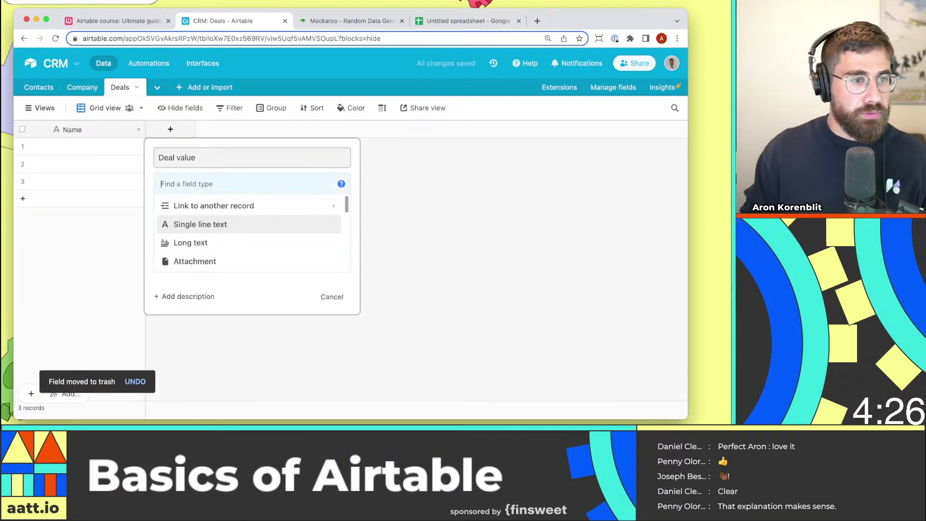
text(cu)
key(Return)
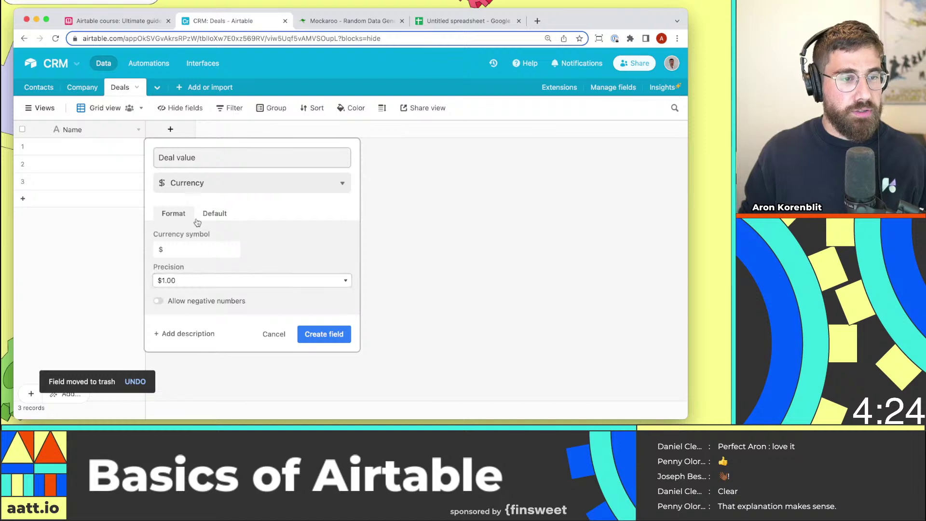
click(211, 215)
click(174, 214)
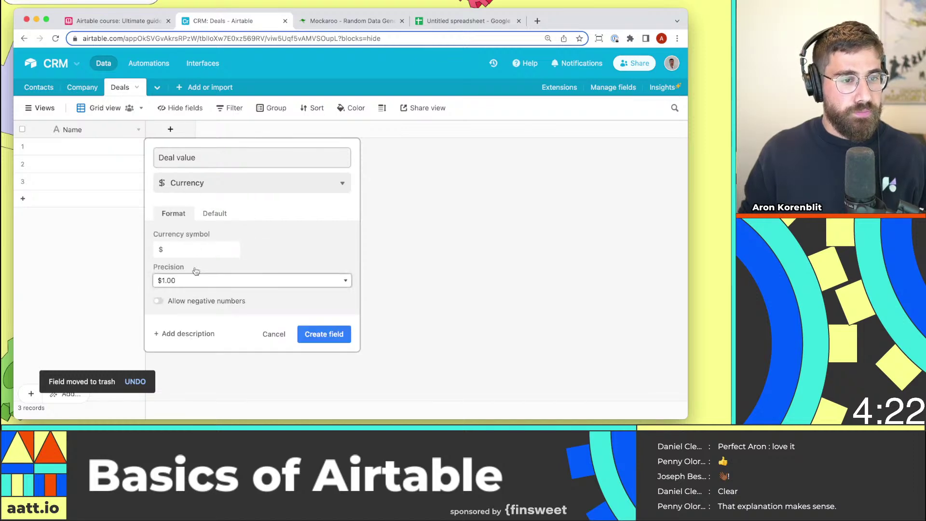
click(332, 335)
Enter deal values 10000, 20,000 and 30000 in the three rows.
click(183, 153)
text(10000)
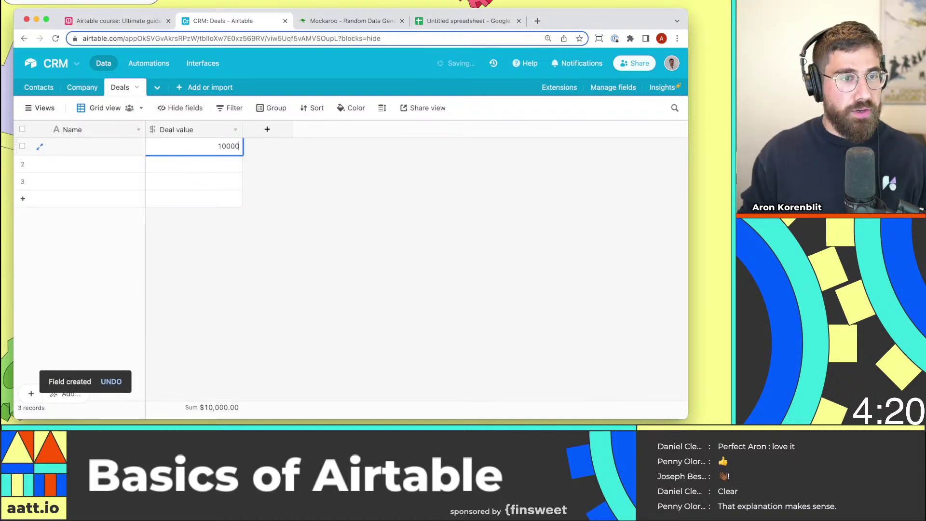
key(Return)
text(20,000)
key(Return)
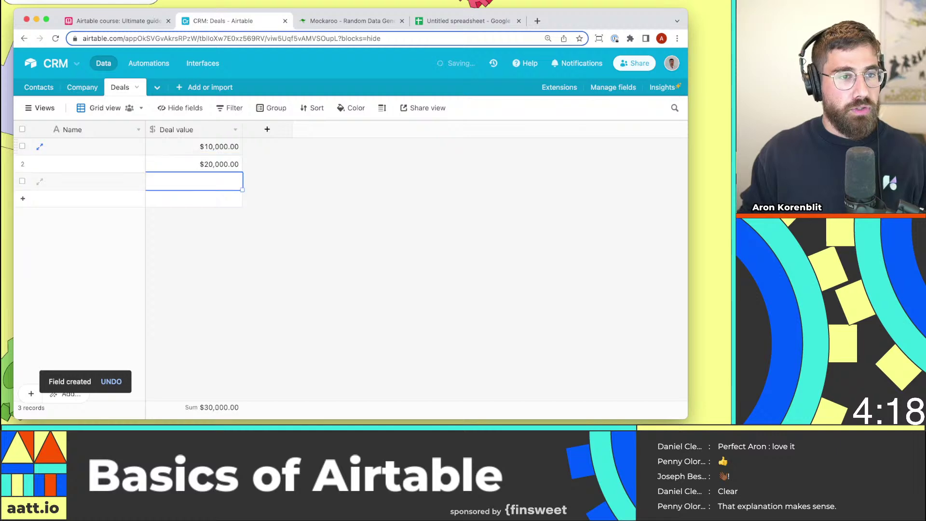
text(30000)
key(Return)
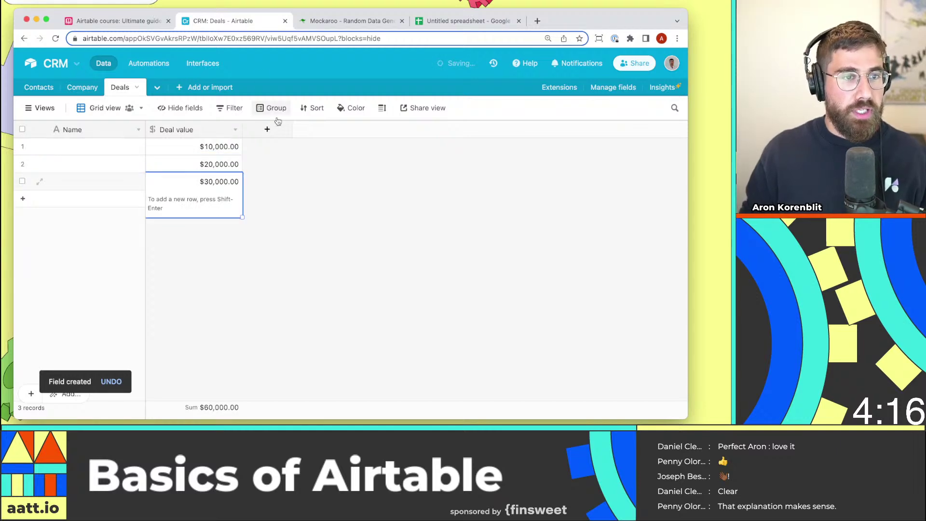
Add a single line text field named 'Conpany name'.
click(266, 130)
text(Con)
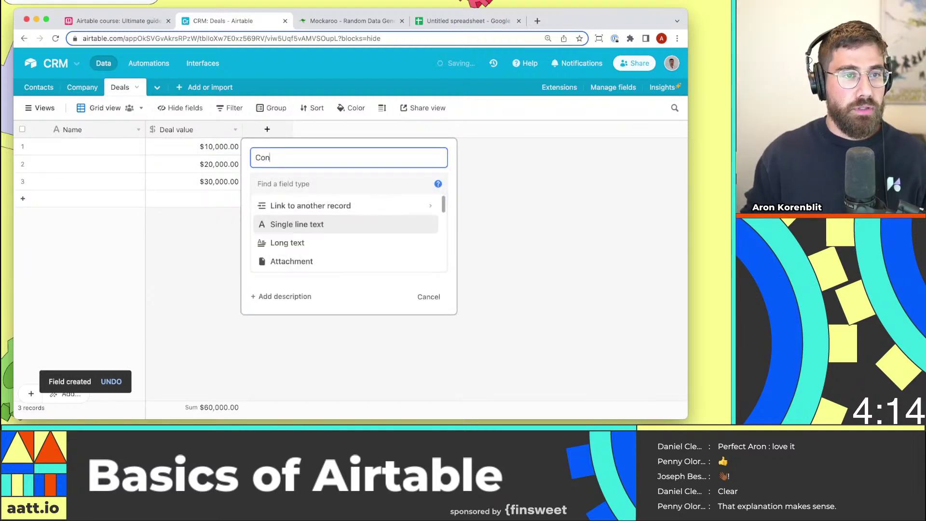
text(pany name)
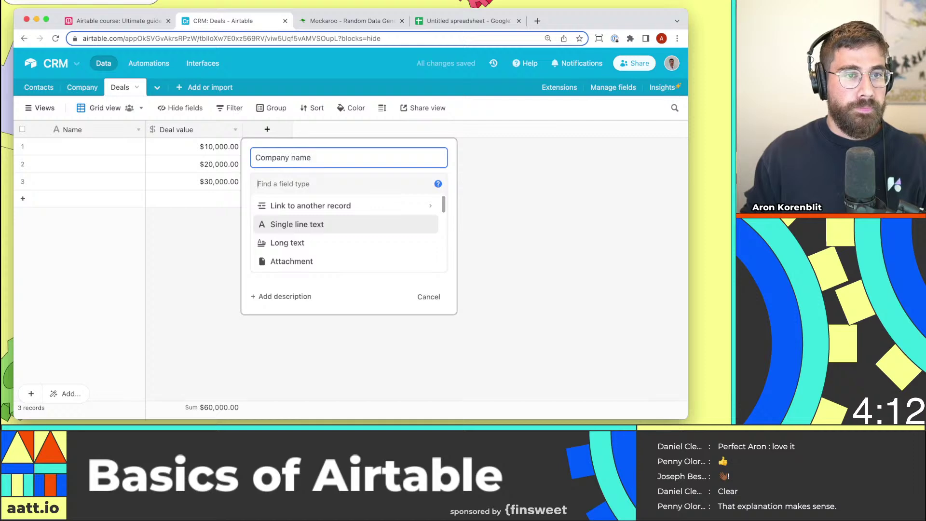
key(Tab)
text(single)
click(324, 199)
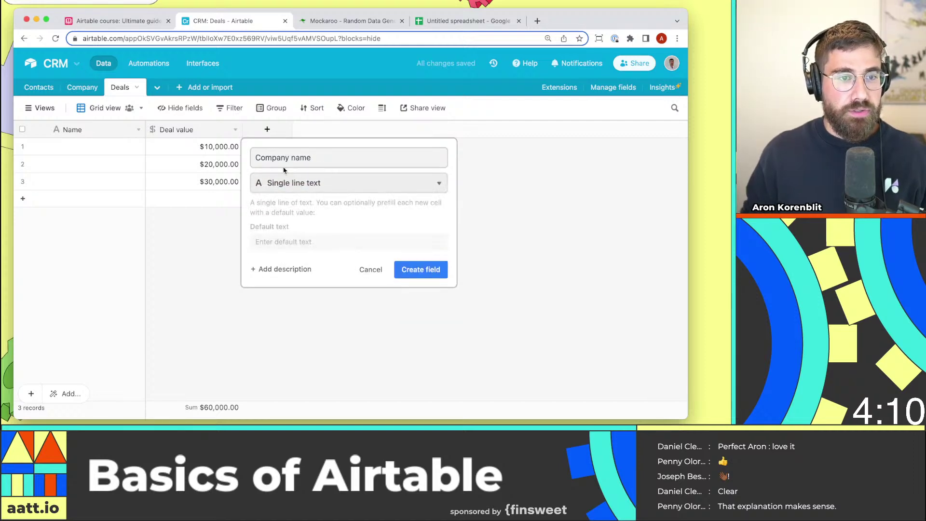
click(419, 269)
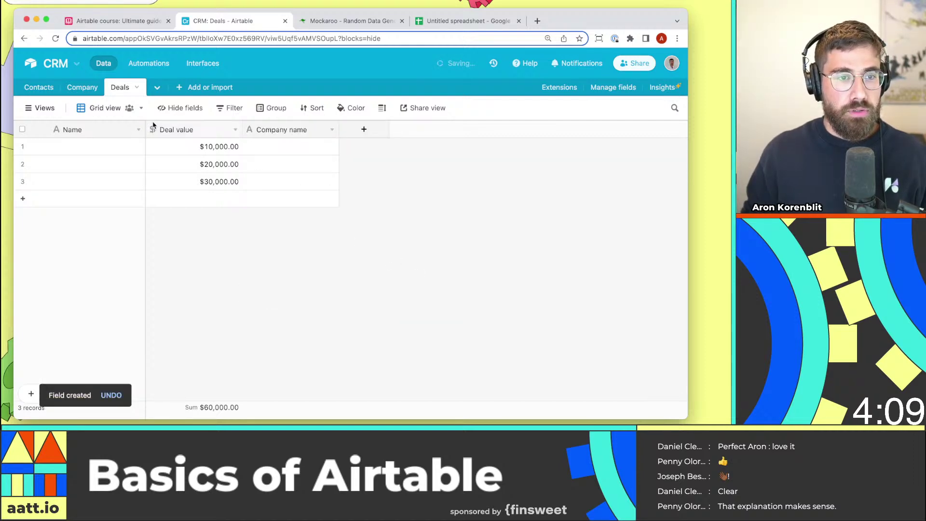
Copy Mylan Pharmaceuticals Inc. and Ohm Laboratories Inc. from Company into Deals rows 1 and 2.
click(82, 87)
key(ctrl+c)
click(132, 87)
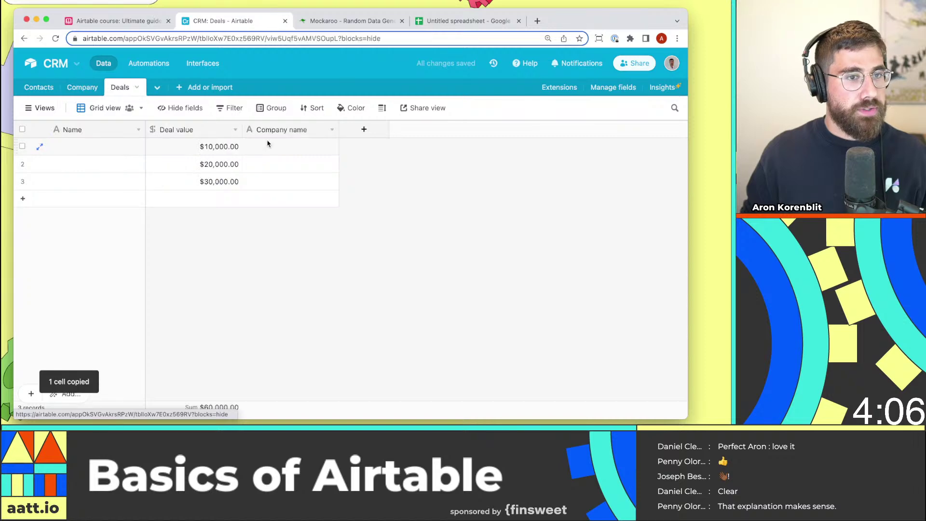
click(270, 146)
key(ctrl+v)
click(82, 86)
click(89, 164)
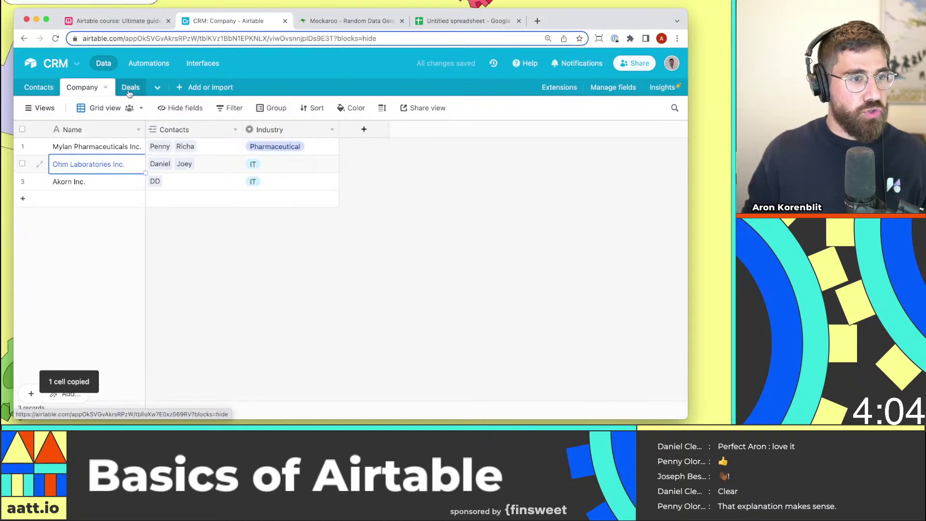
key(ctrl+c)
click(120, 86)
click(290, 165)
key(ctrl+v)
Copy Akorn Inc. from the Company table into Deals row 3.
click(82, 87)
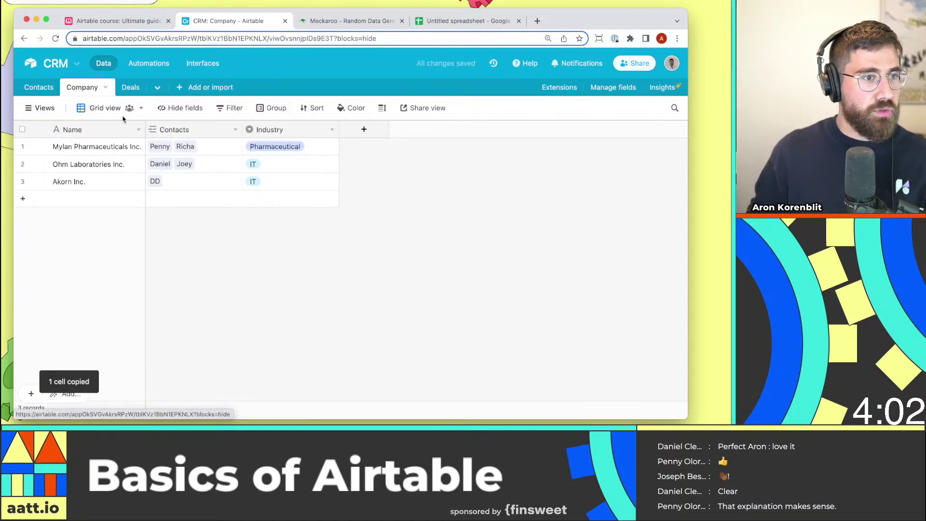
click(124, 185)
key(ctrl+c)
click(131, 87)
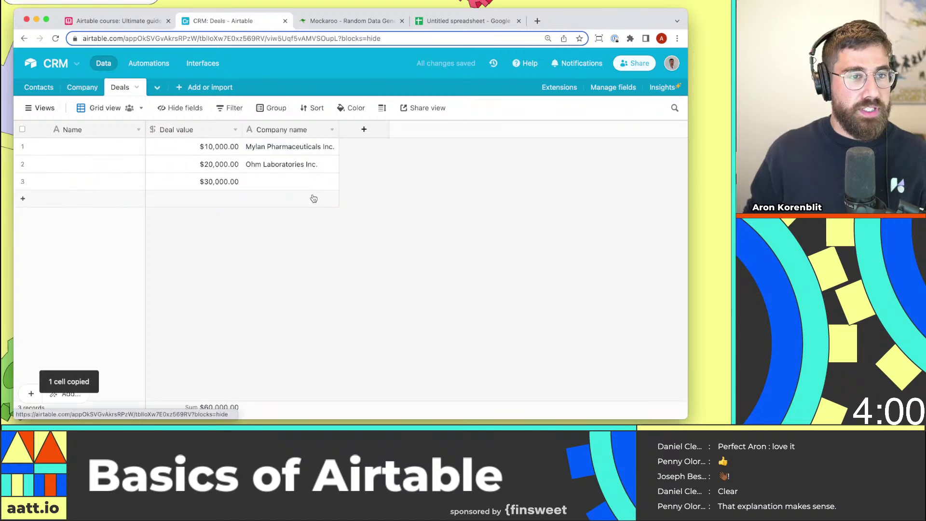
click(290, 181)
key(ctrl+v)
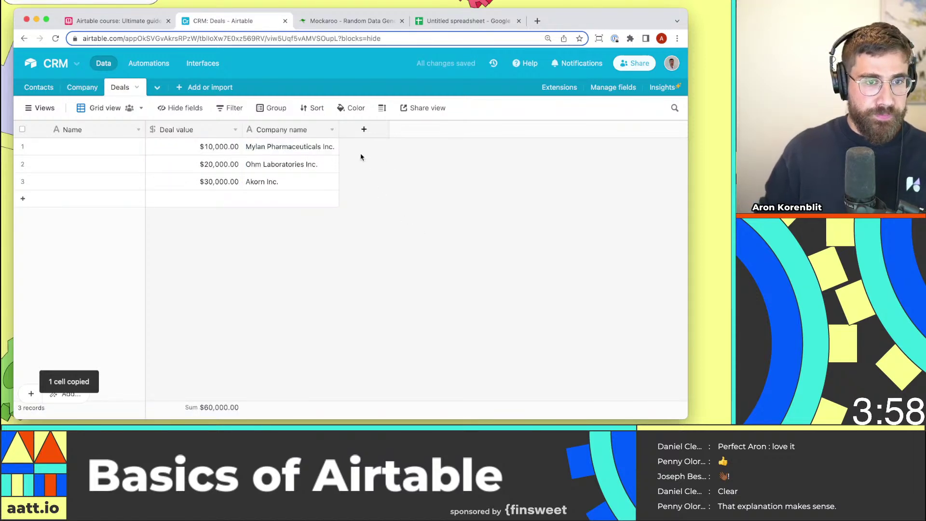
click(364, 129)
Name the new field Status and make it a Single select.
text(Status)
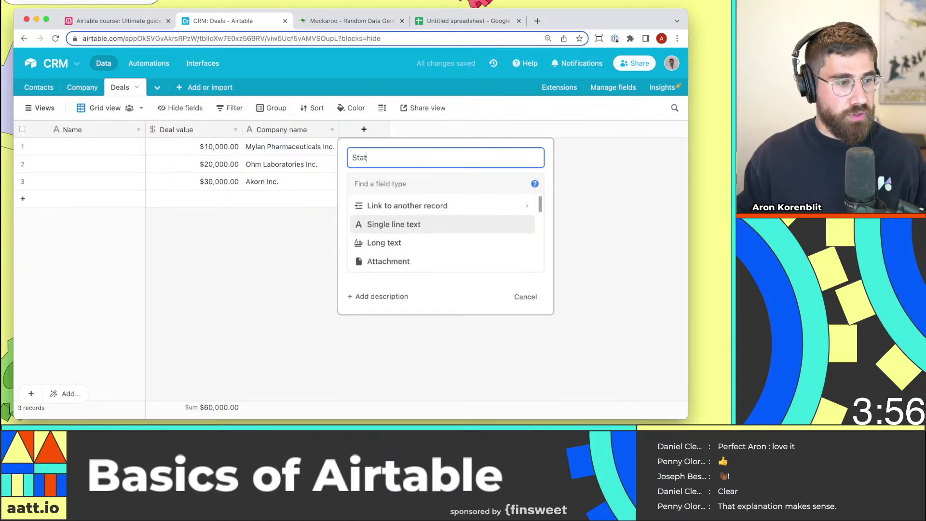
key(Tab)
text(sing)
key(Down)
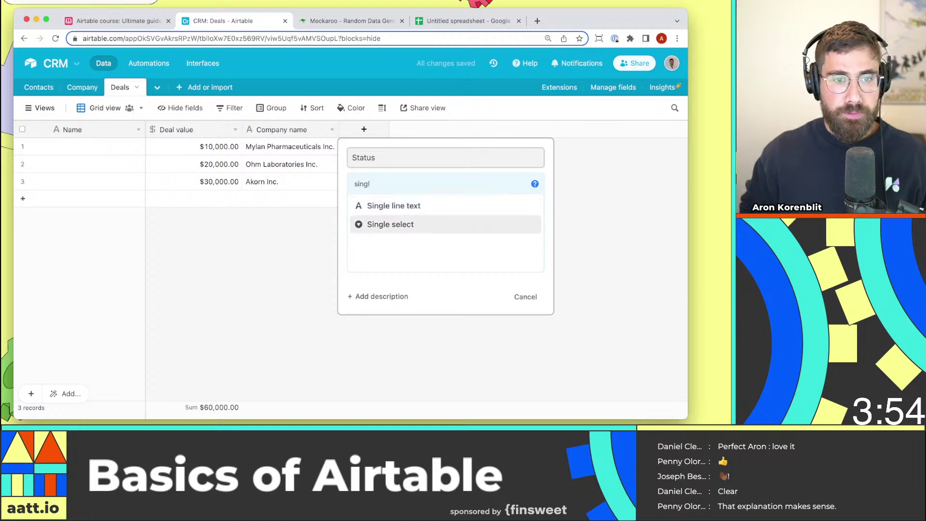
key(Return)
Give Status the options Open, Negotiation, Closed won and Closed lost, then create it.
click(427, 274)
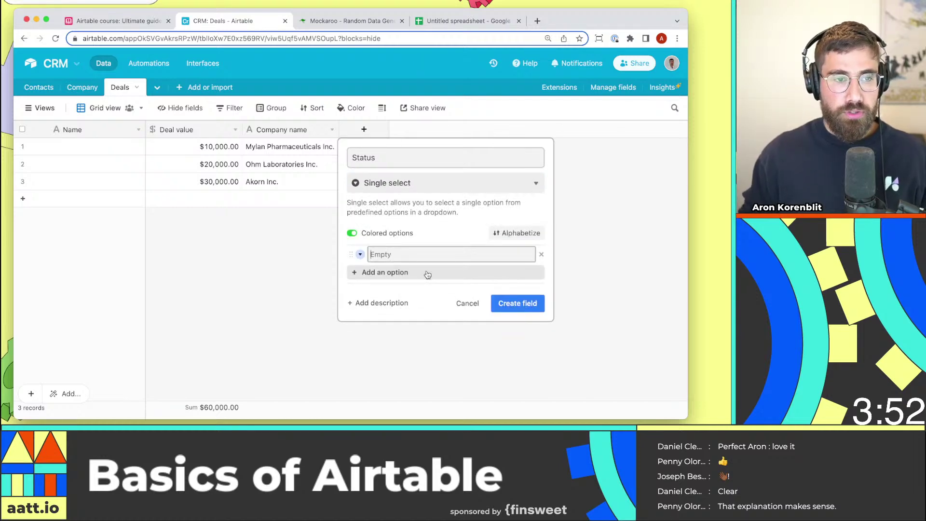
key(Return)
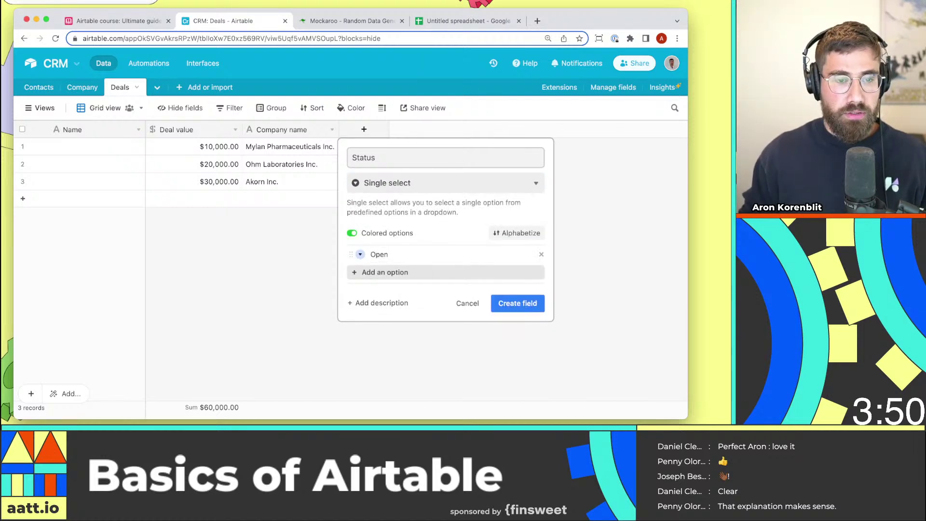
click(429, 274)
text(NEog)
key(BackSpace)
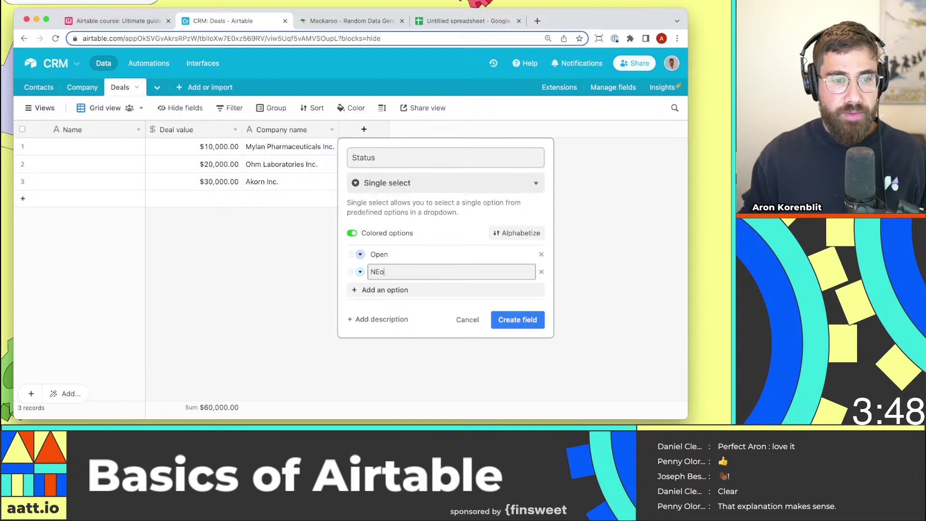
text(tiation)
key(Return)
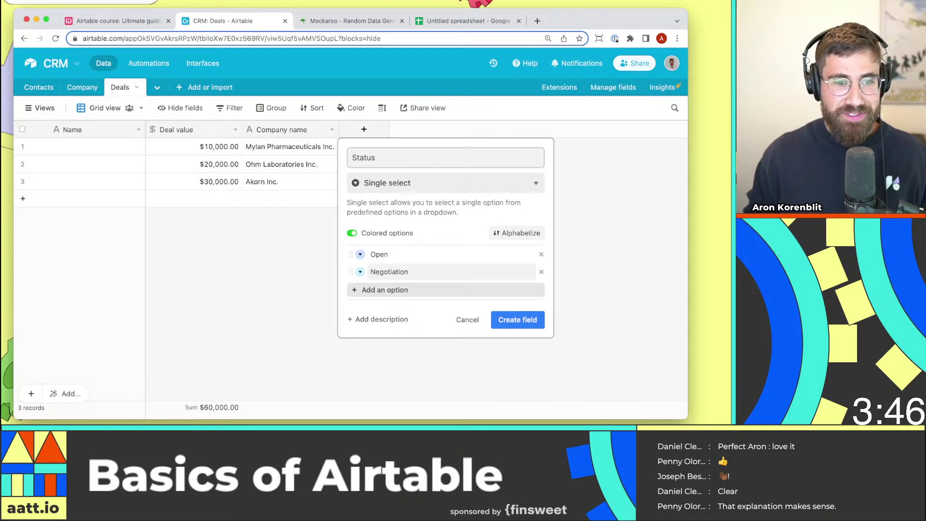
click(424, 288)
text(C)
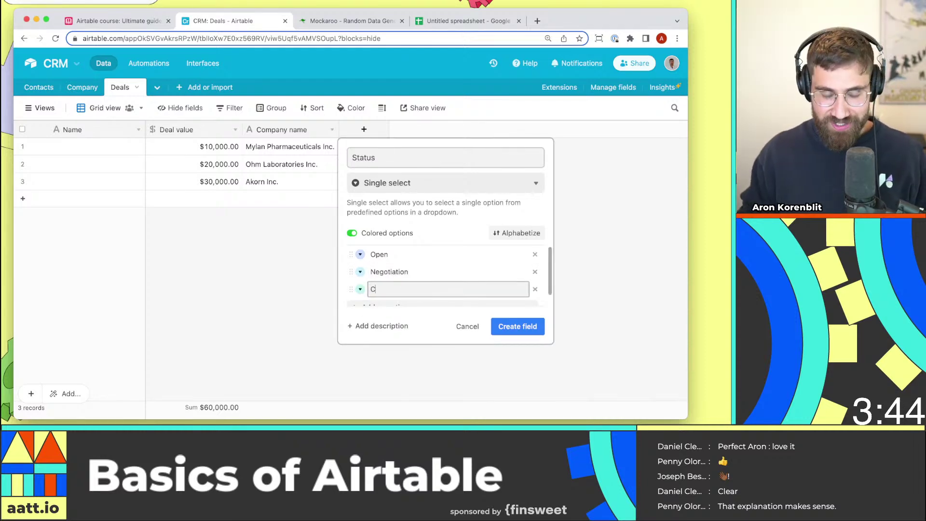
text(Losed)
key(BackSpace)
text(losed won)
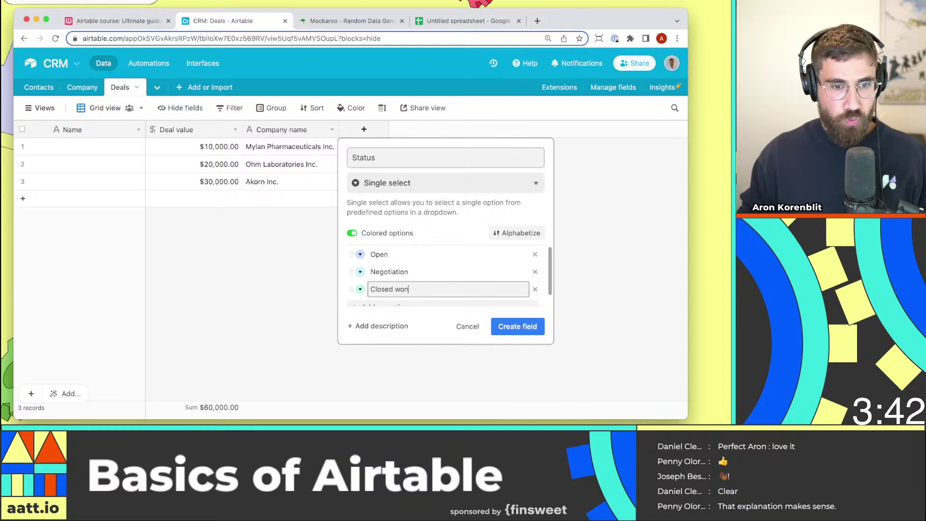
key(Return)
text(Clos)
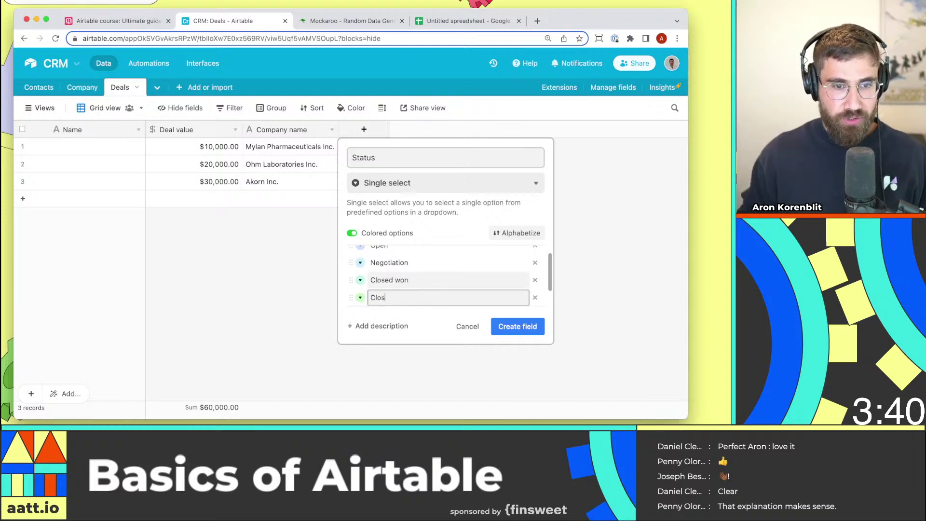
text(ed lost)
click(502, 327)
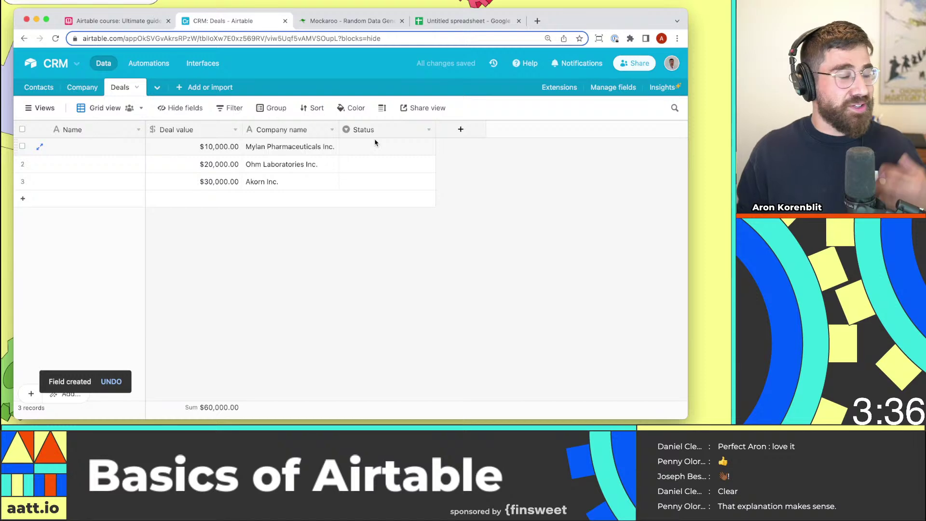
Set the three deals' statuses to Open, Negotiation and Closed won.
click(376, 146)
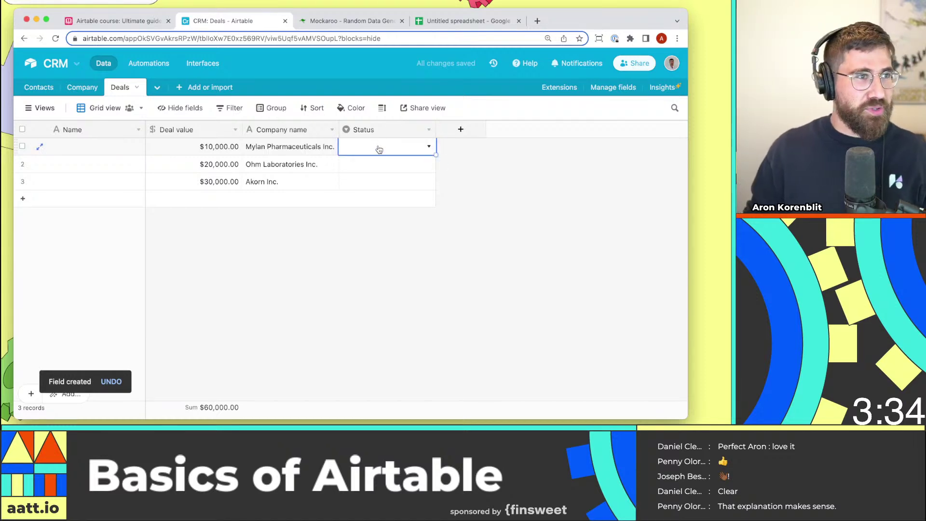
click(379, 148)
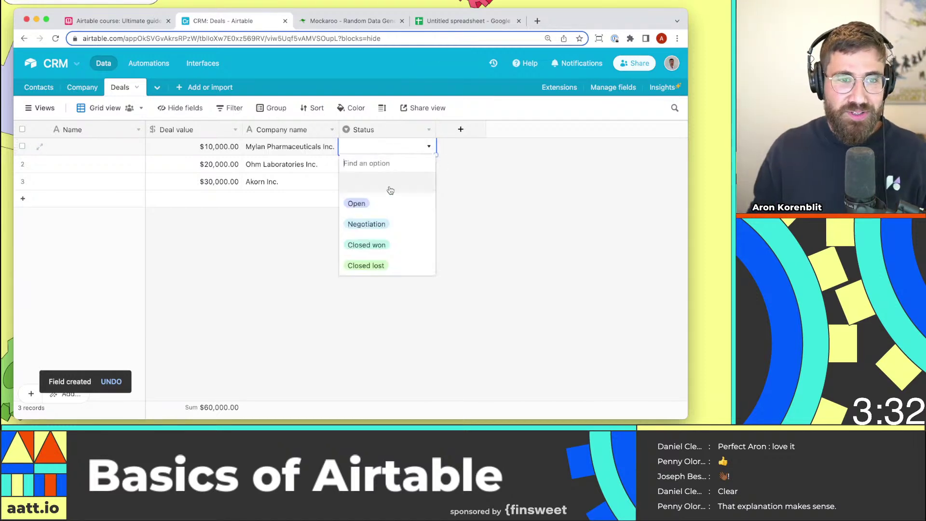
click(390, 214)
double_click(380, 163)
click(388, 240)
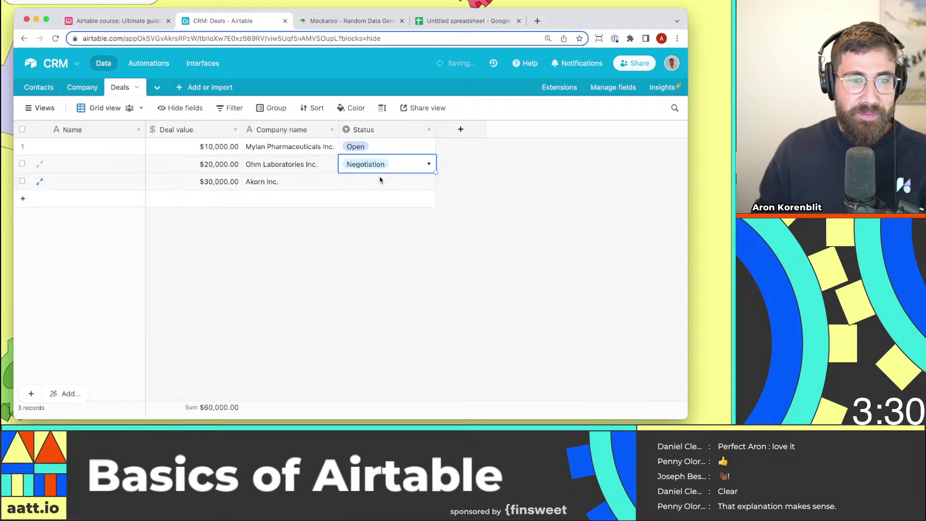
double_click(381, 181)
click(381, 280)
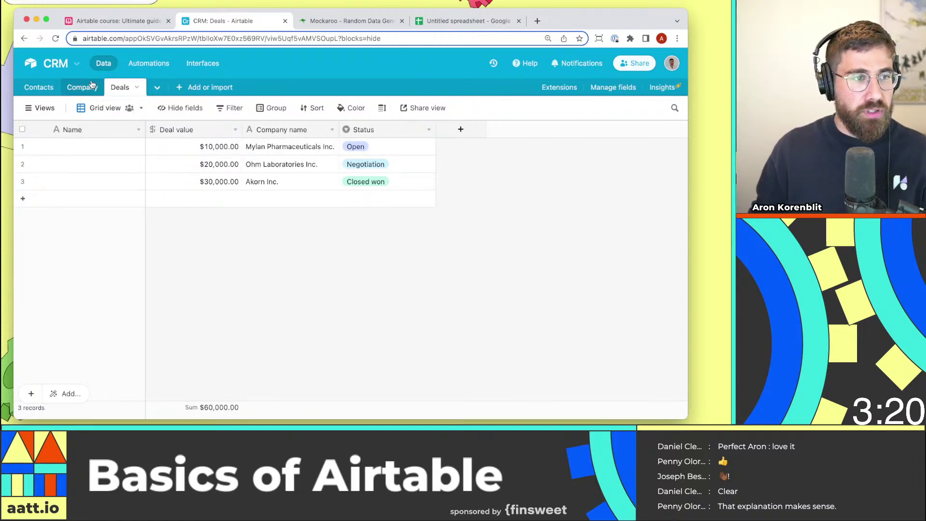
click(102, 93)
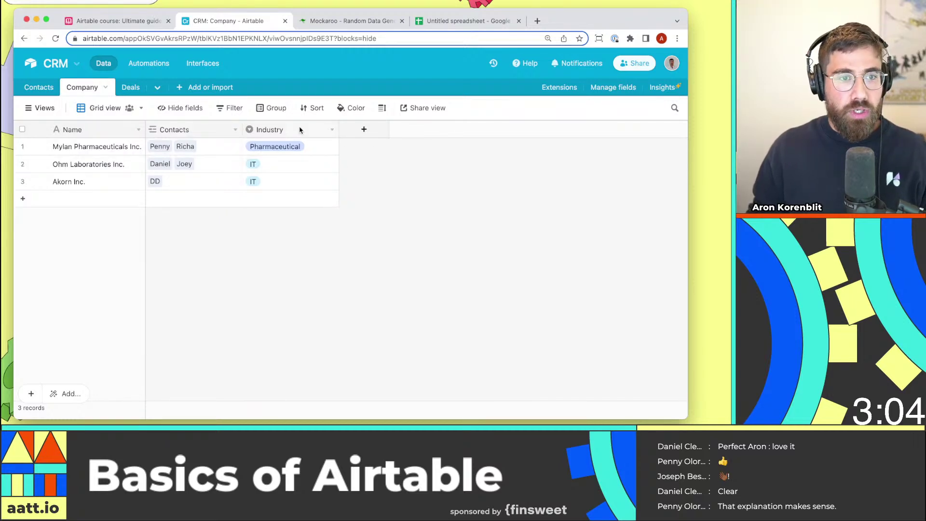
click(129, 89)
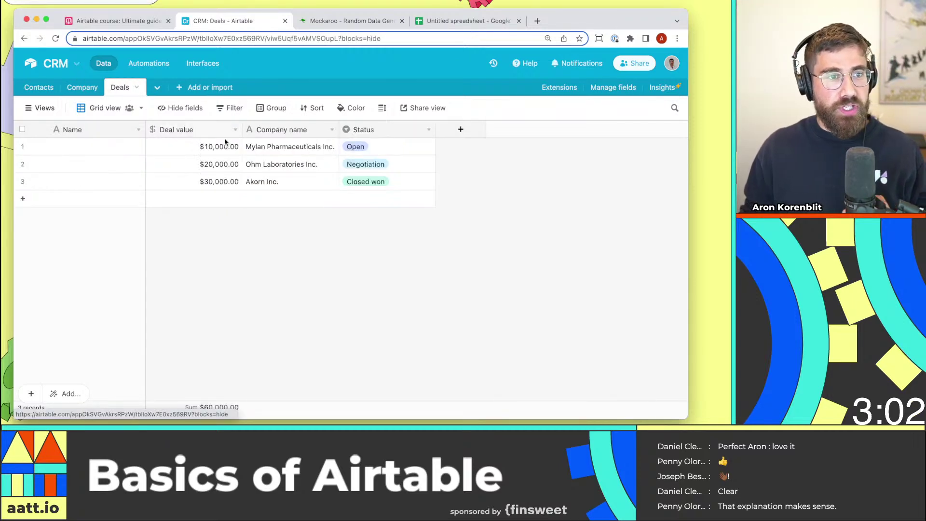
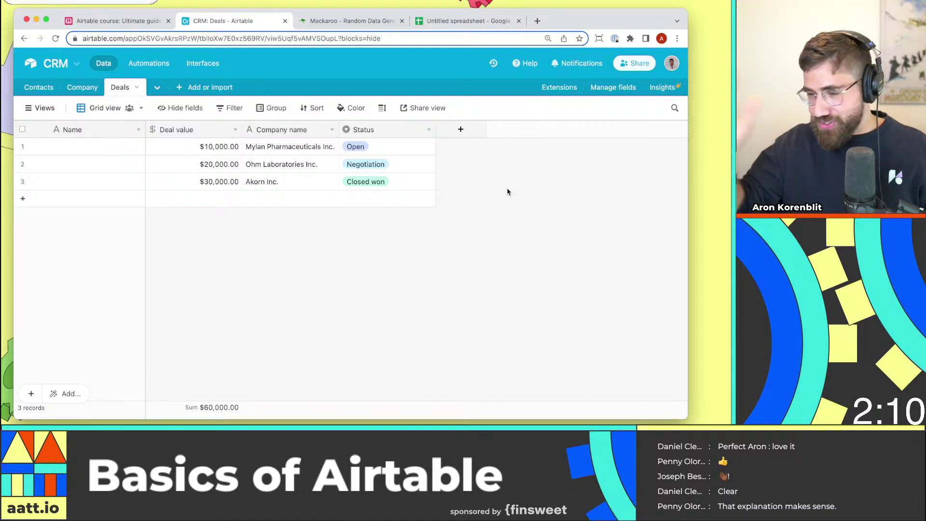
Add a Company field that links each deal to one record in the Company table.
click(466, 136)
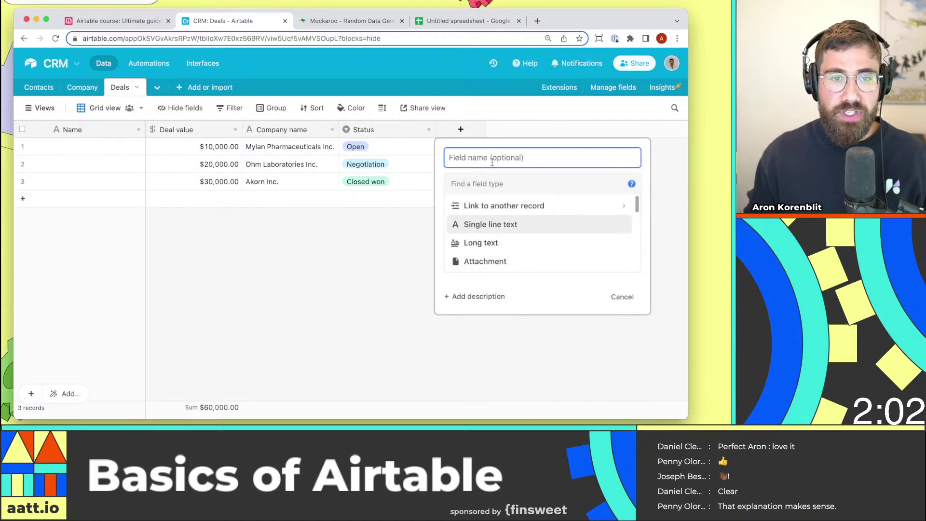
text(Company)
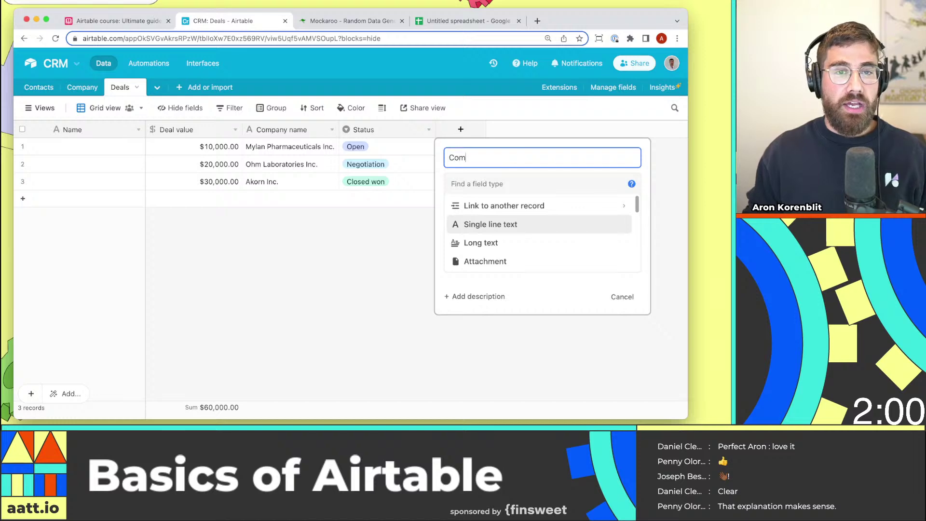
key(Tab)
text(link)
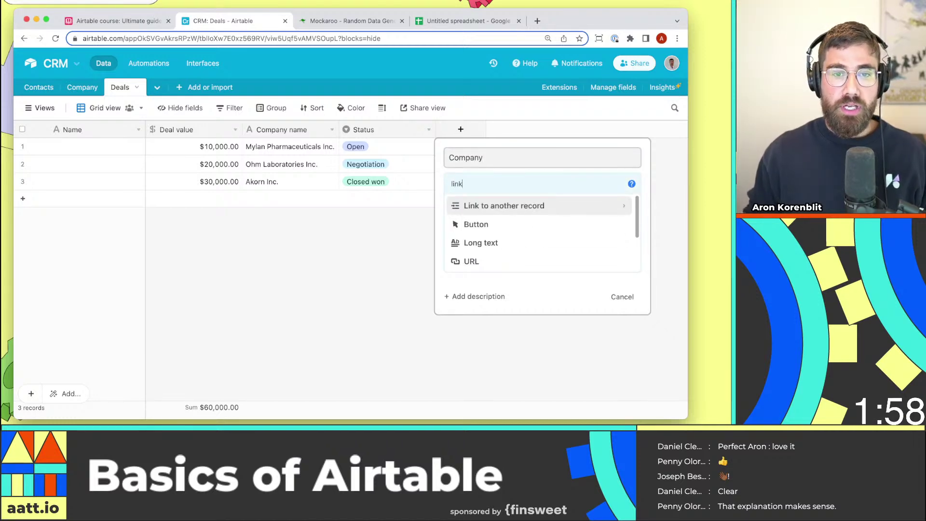
click(518, 204)
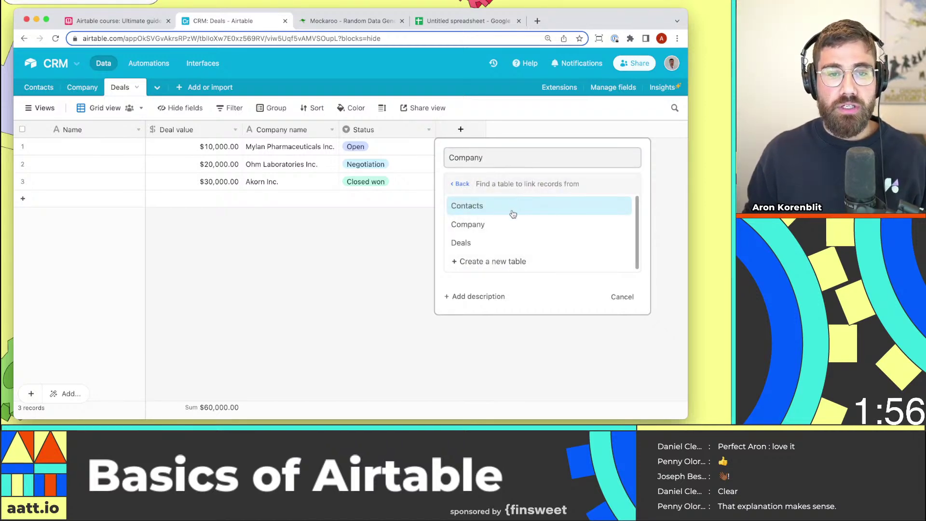
click(510, 225)
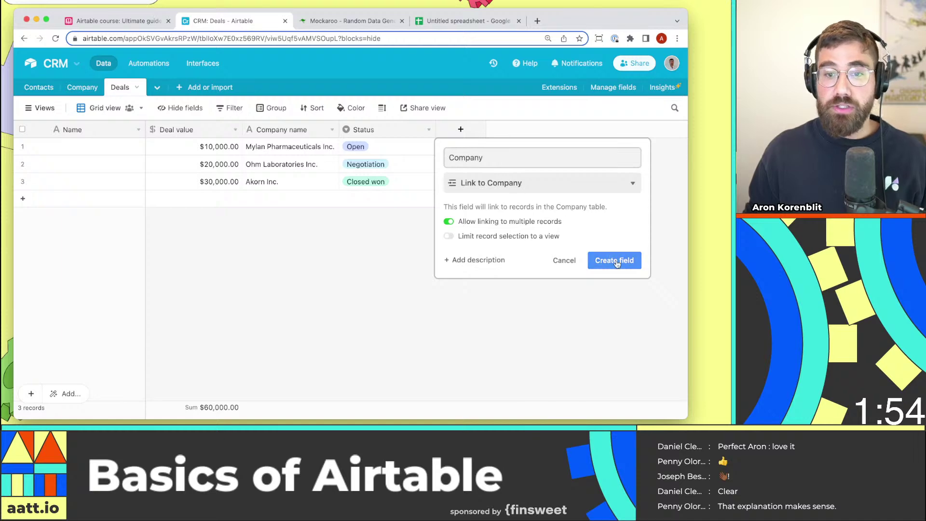
click(532, 222)
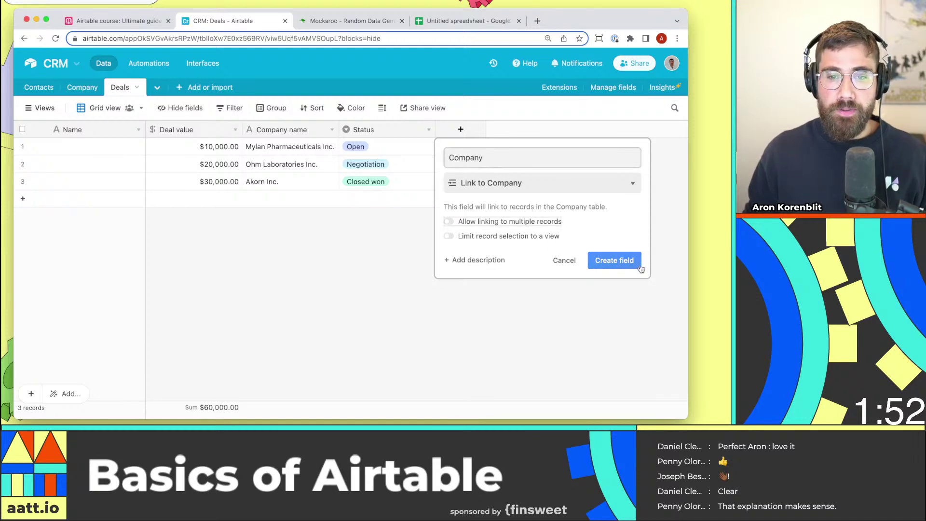
click(639, 265)
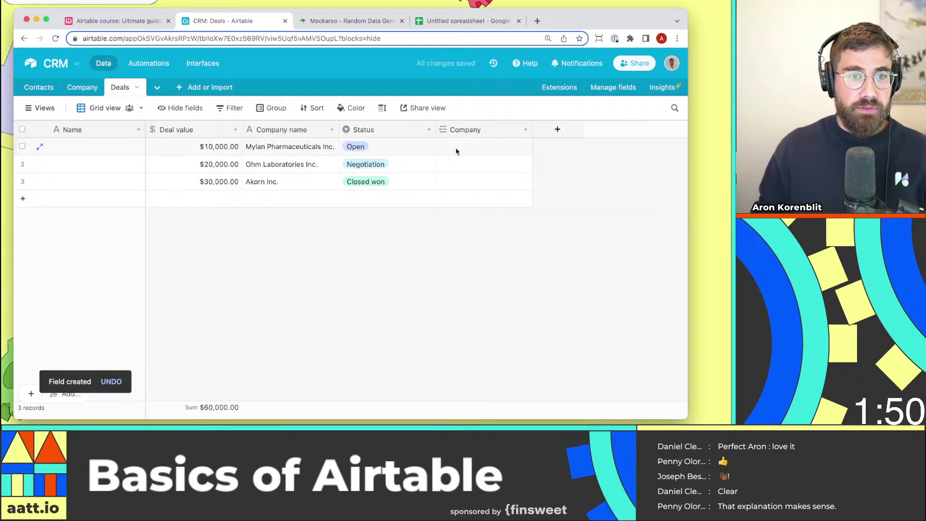
Link the deals to Mylan Pharmaceuticals Inc., Ohm Laboratories Inc. and Akorn Inc., then delete Company name.
click(457, 149)
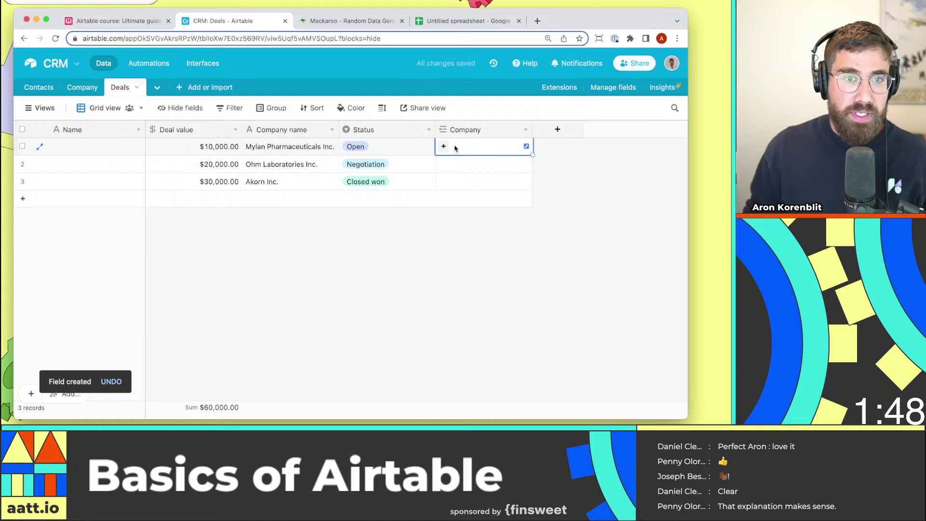
click(444, 147)
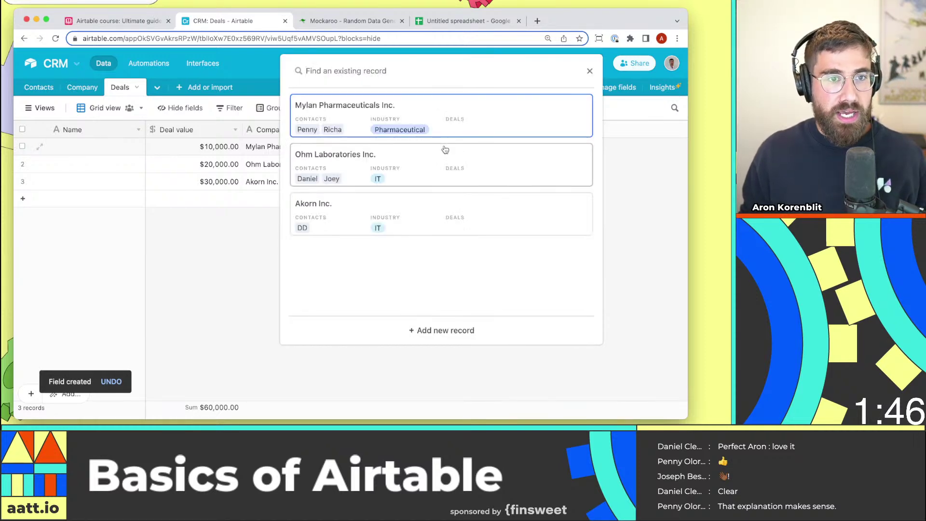
click(445, 121)
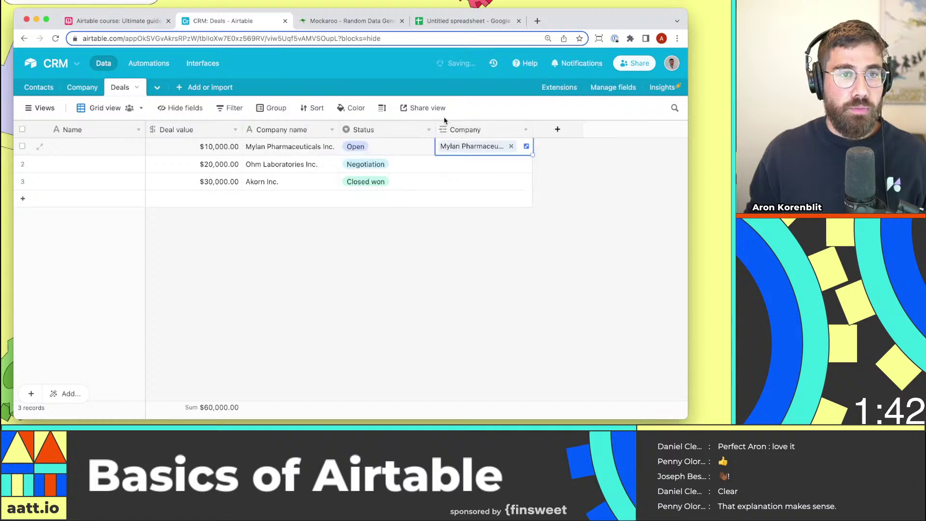
click(468, 167)
click(443, 164)
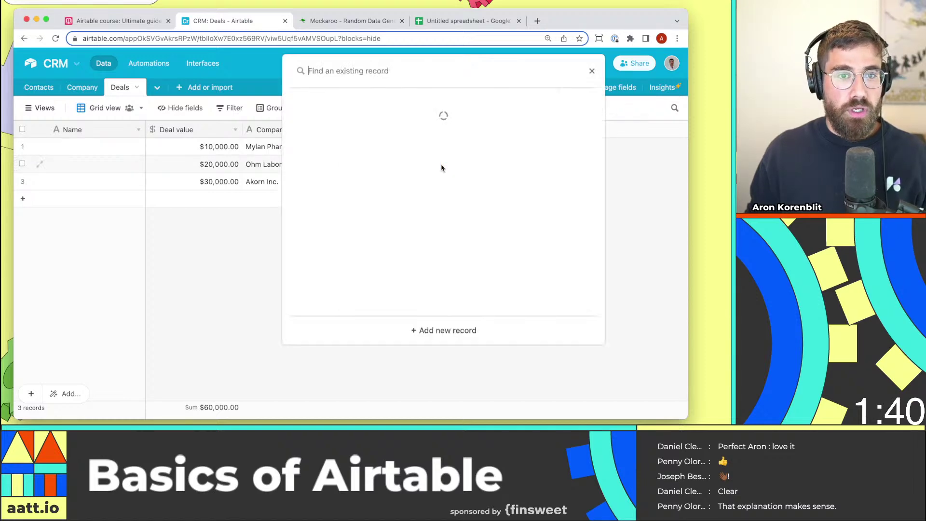
click(389, 161)
click(459, 185)
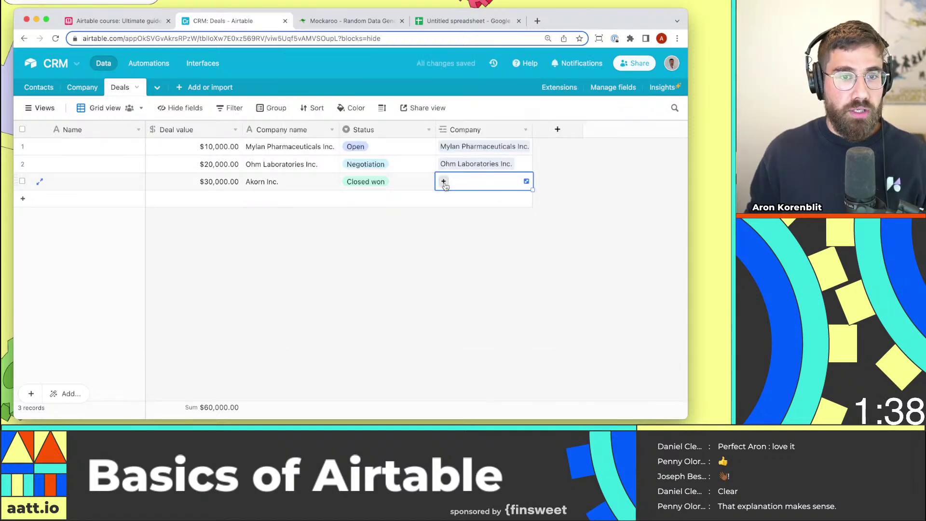
click(444, 182)
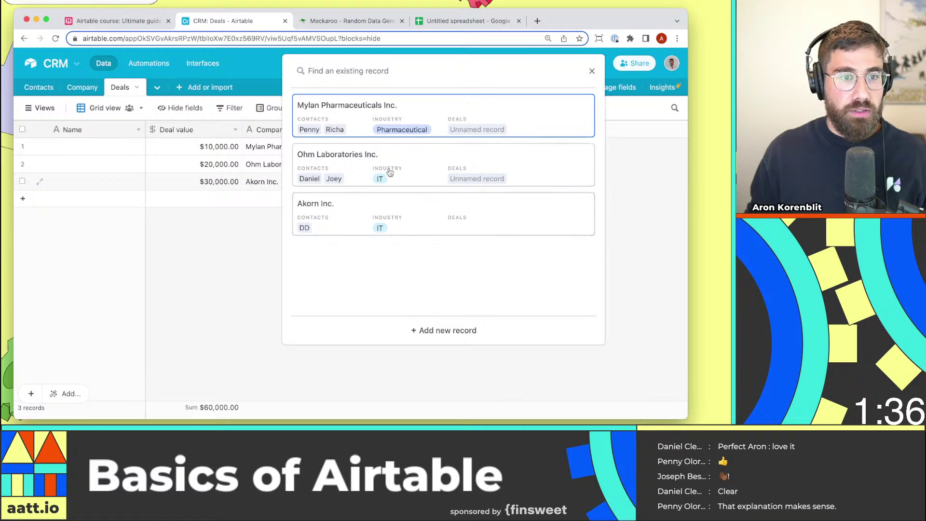
click(399, 213)
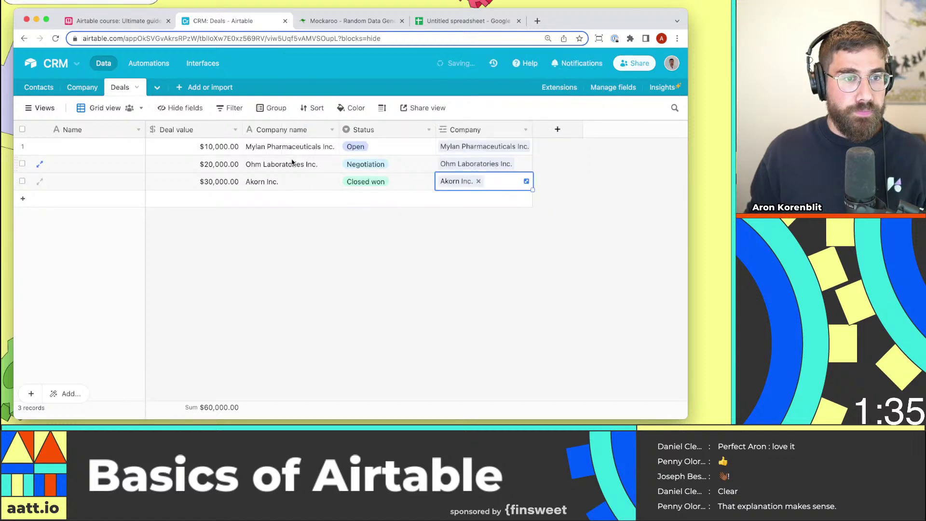
click(331, 129)
click(296, 387)
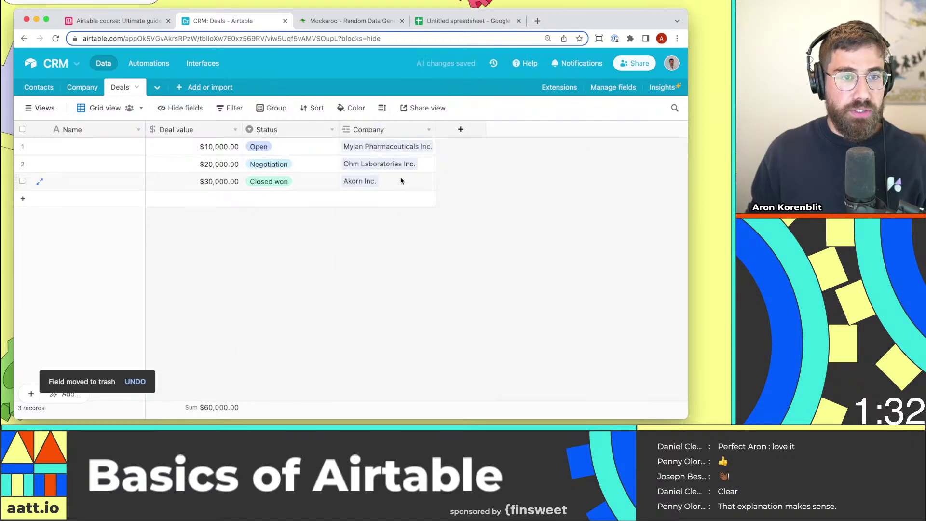
Widen the Company column, then enter the Big deal with Mylan, Massive deal with Ohm and Small deal with Akorn names.
drag(435, 129, 482, 129)
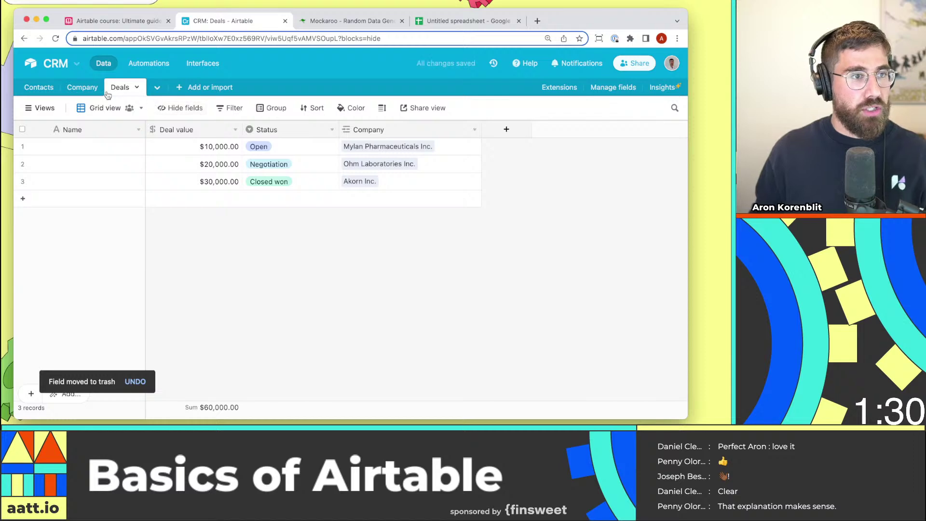
click(103, 147)
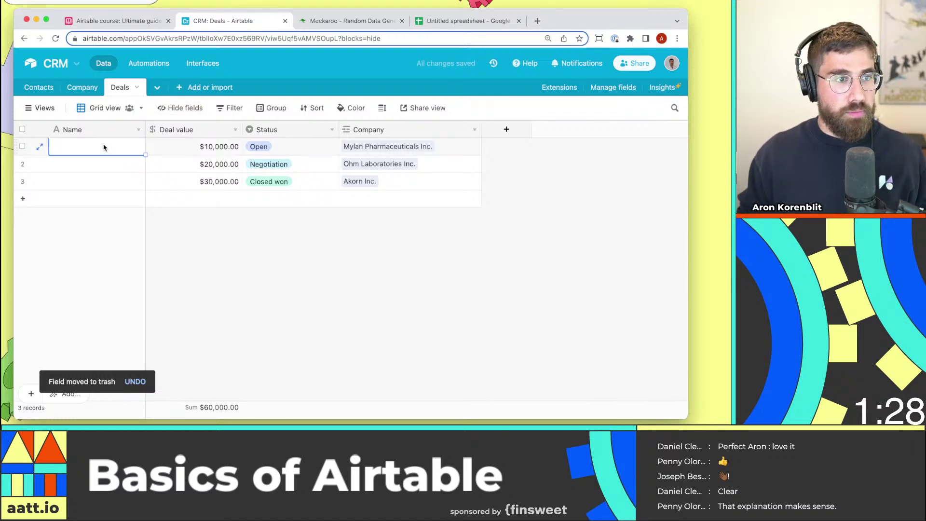
text(Bug )
text(g deal with Mylan)
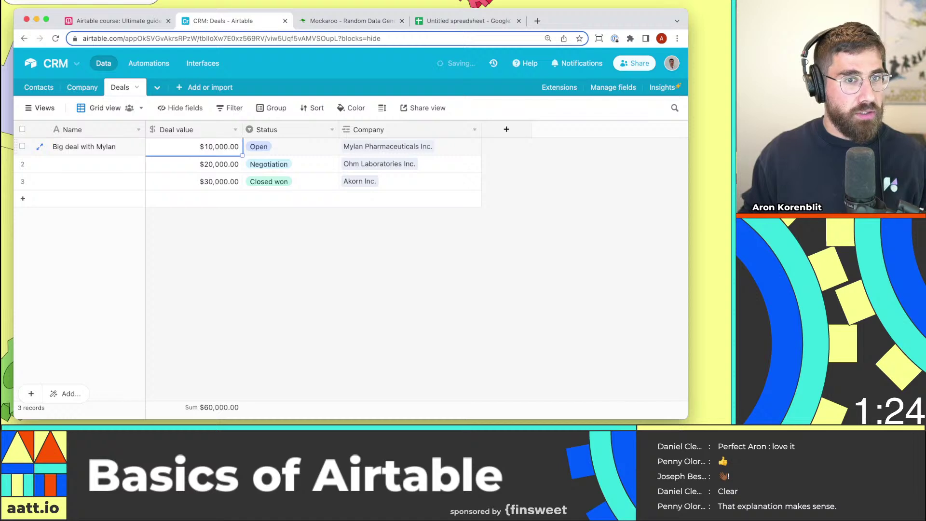
click(79, 170)
text(Mas)
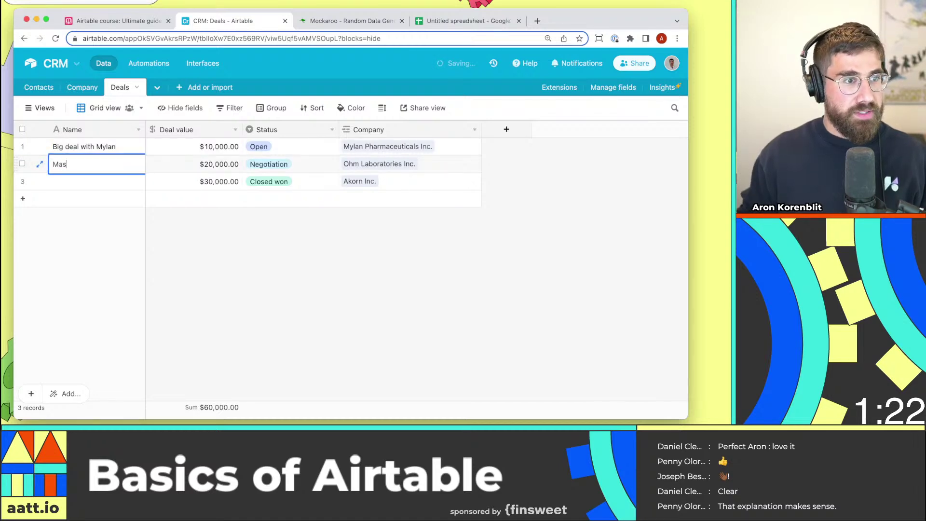
text(sive deal with Ohm)
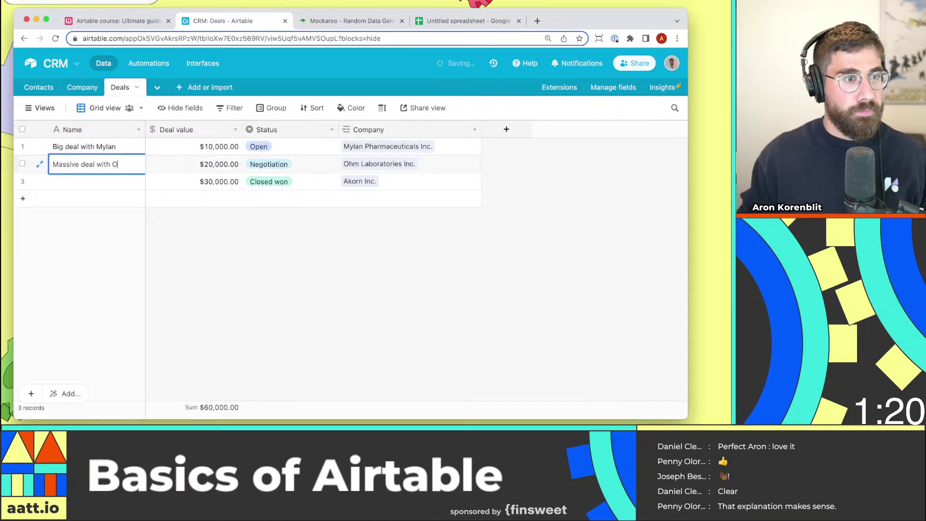
key(Return)
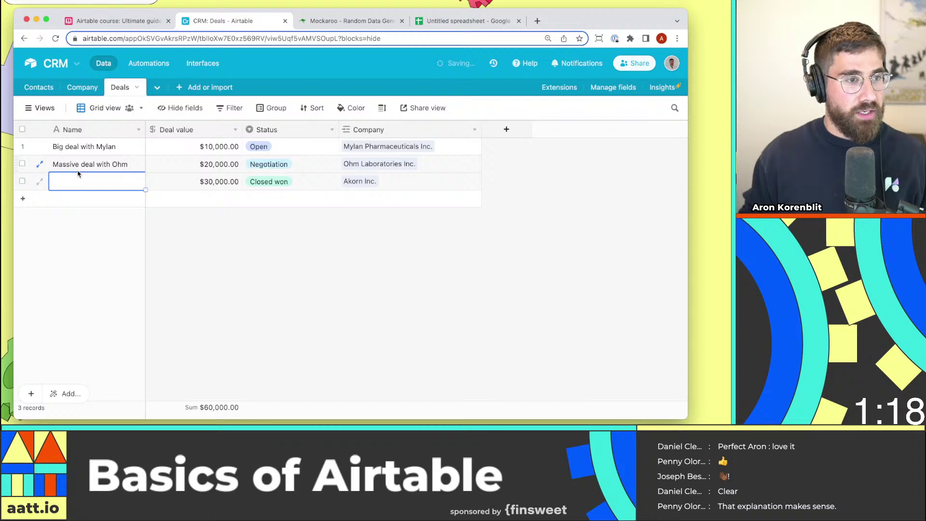
text(Small deal with Akorn)
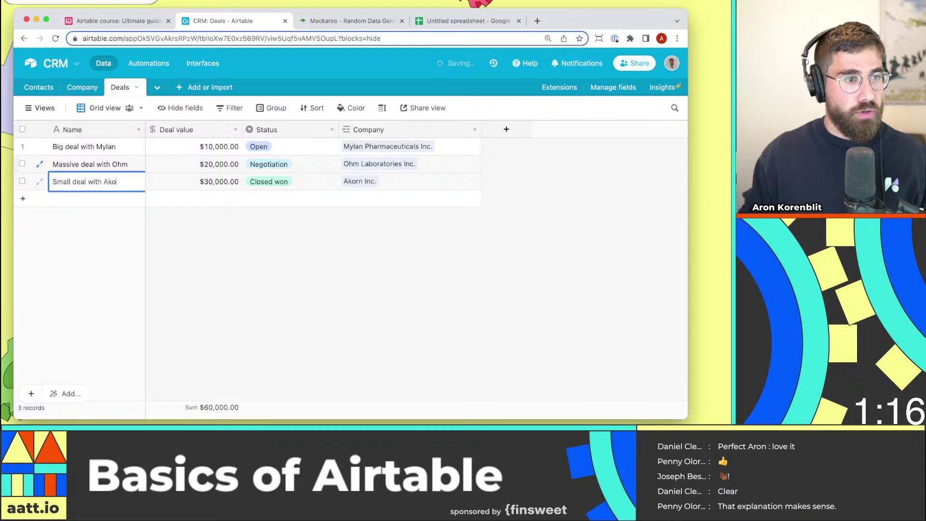
click(74, 88)
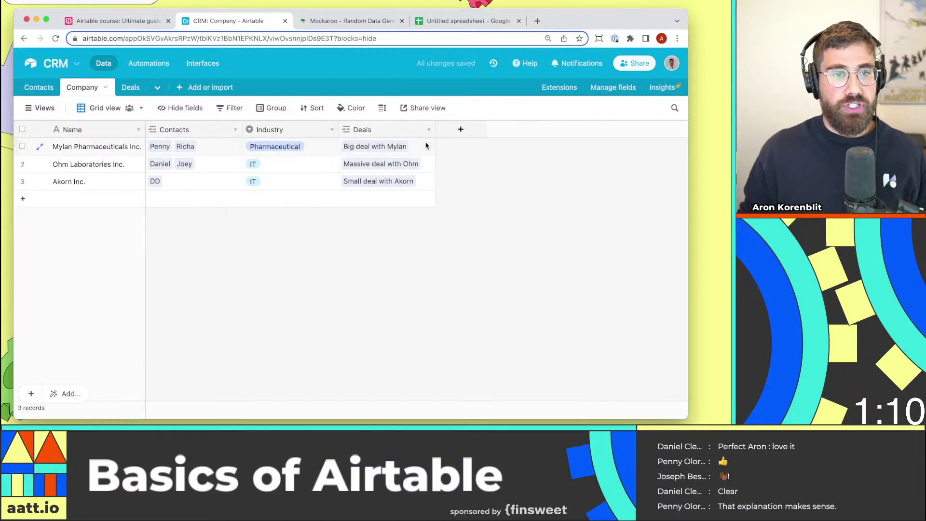
click(386, 150)
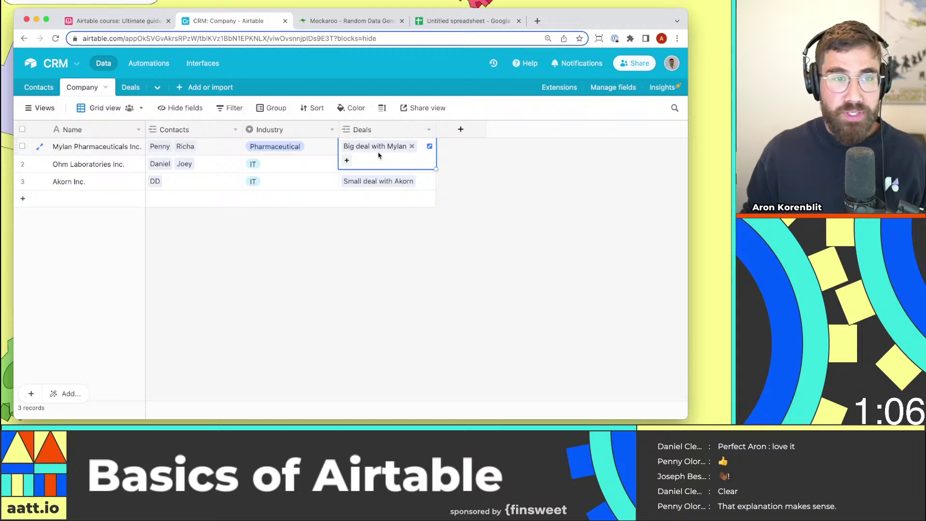
click(375, 178)
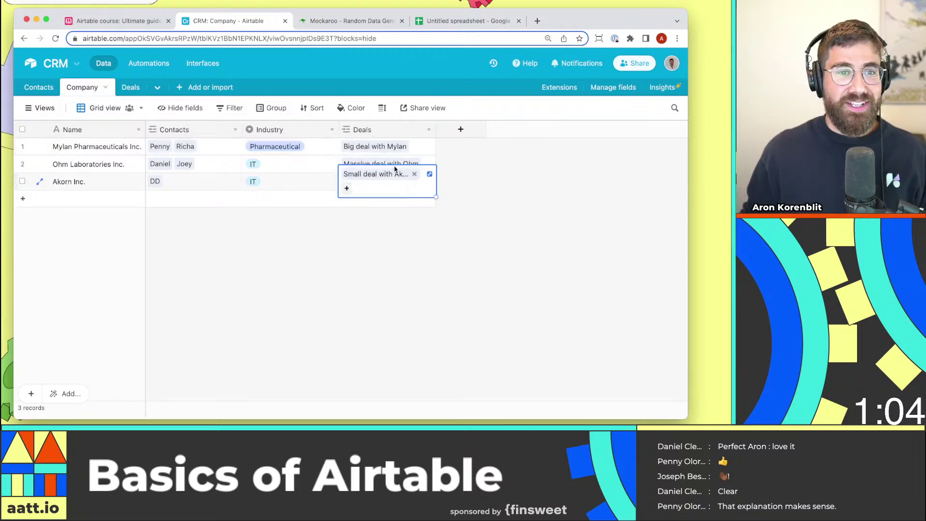
click(130, 87)
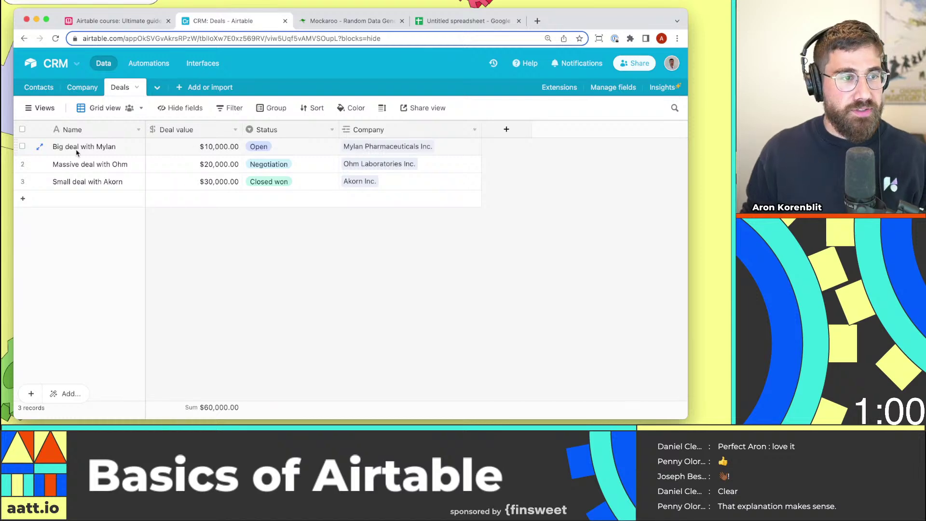
Inspect the Mylan Pharmaceuticals Inc. record linked from the first deal's Company cell.
click(389, 154)
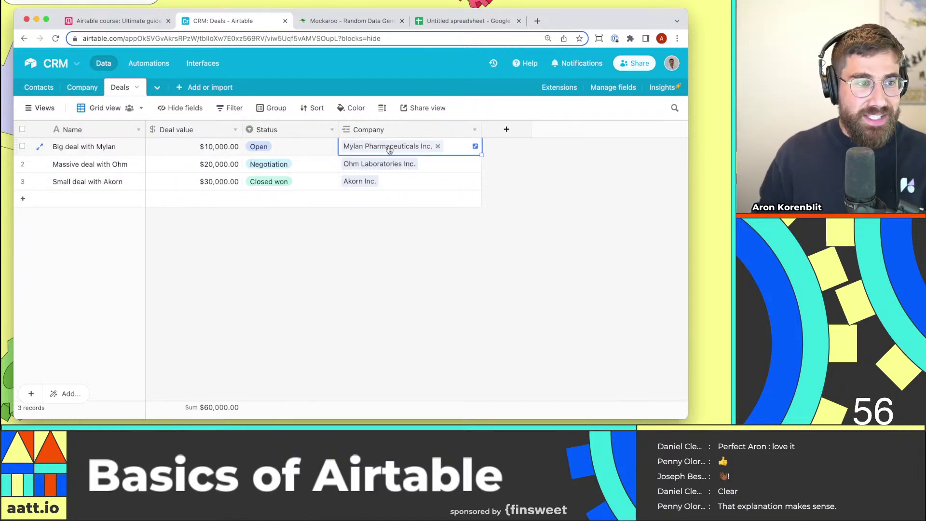
click(396, 146)
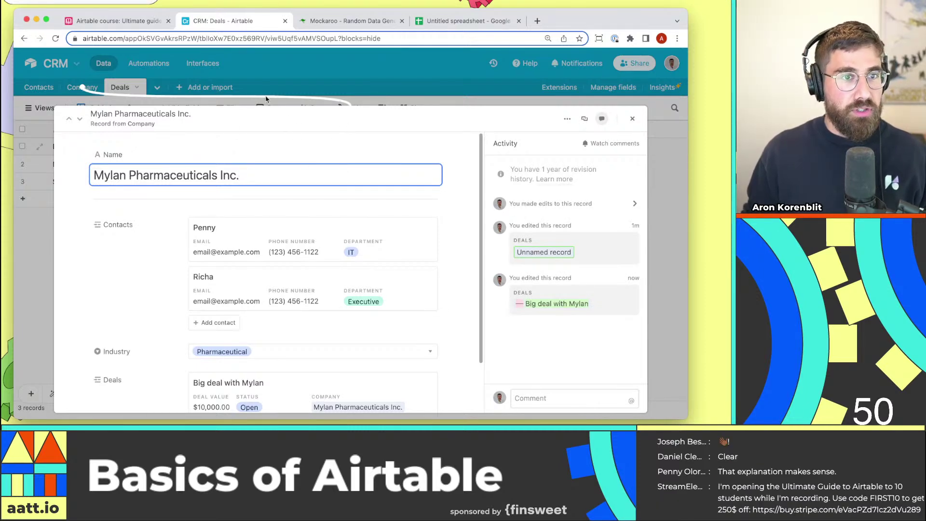
click(290, 77)
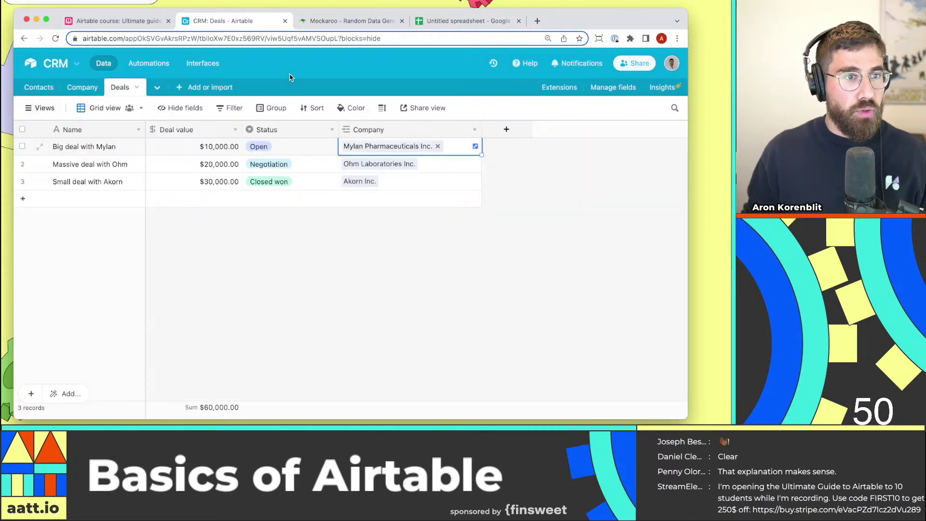
click(362, 151)
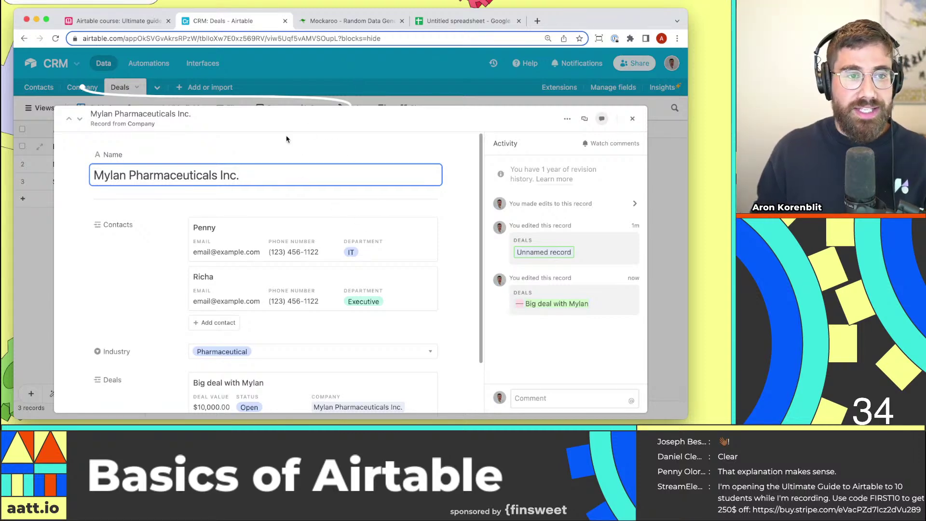
click(318, 82)
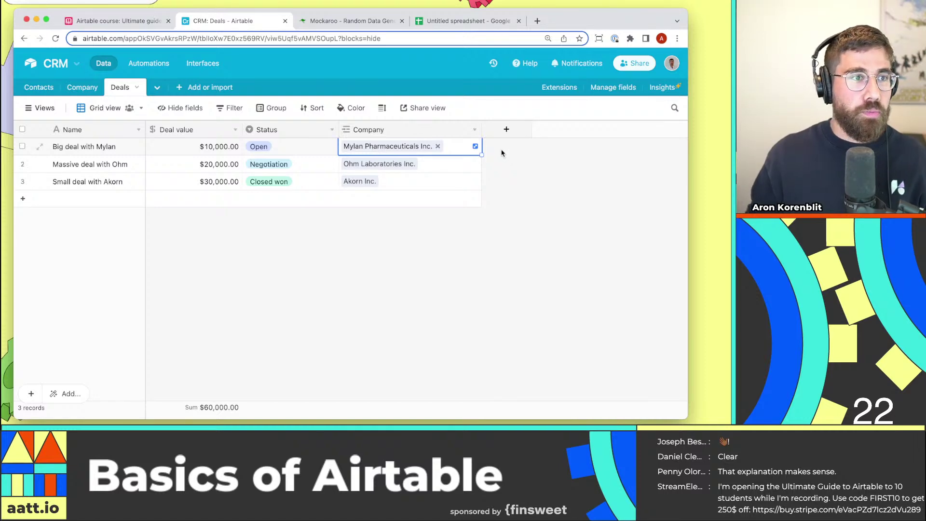
click(107, 22)
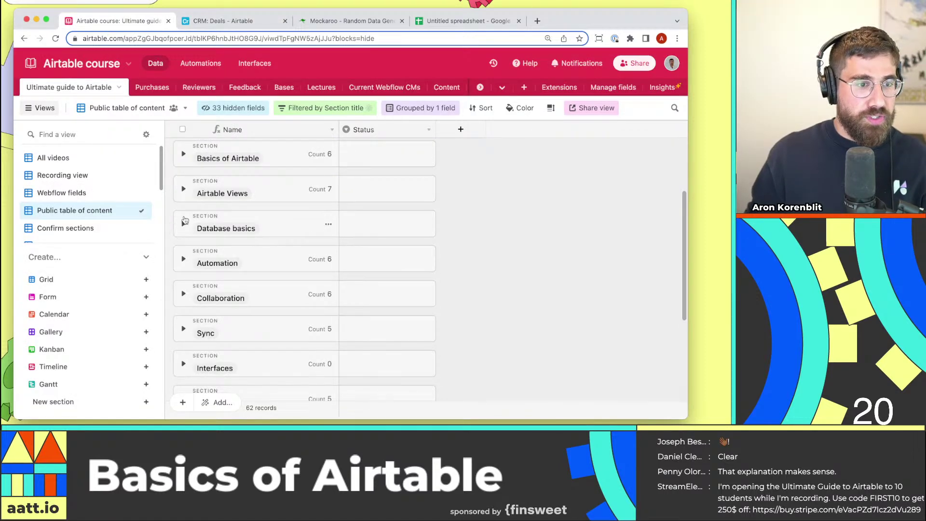
click(251, 226)
scroll(261, 266, down, 5)
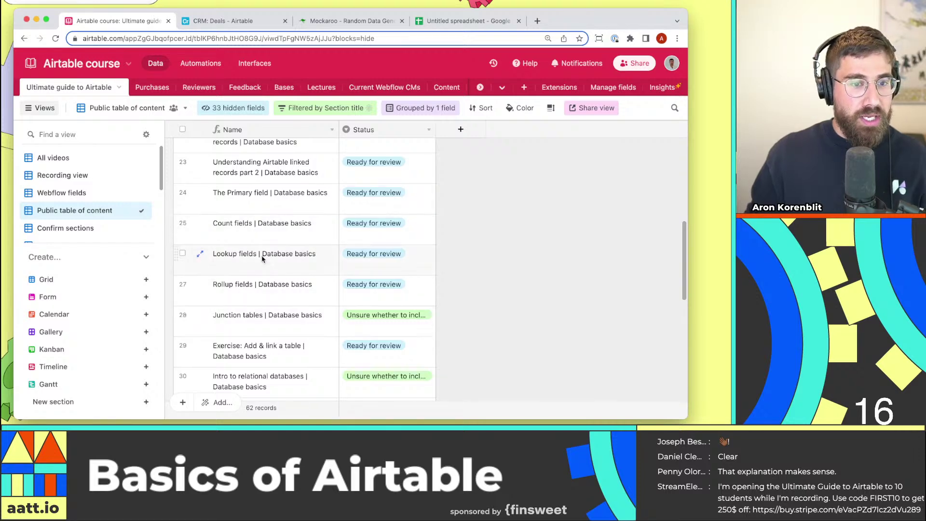
click(238, 22)
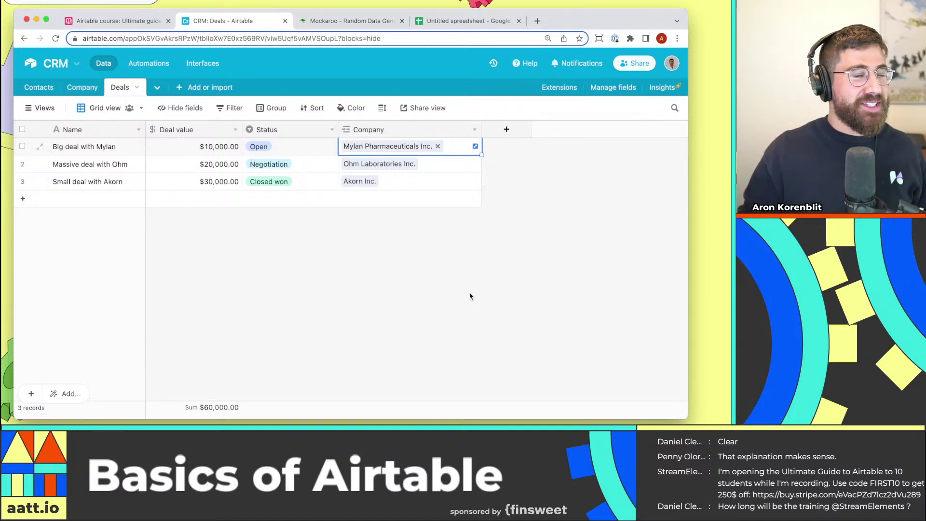
click(430, 258)
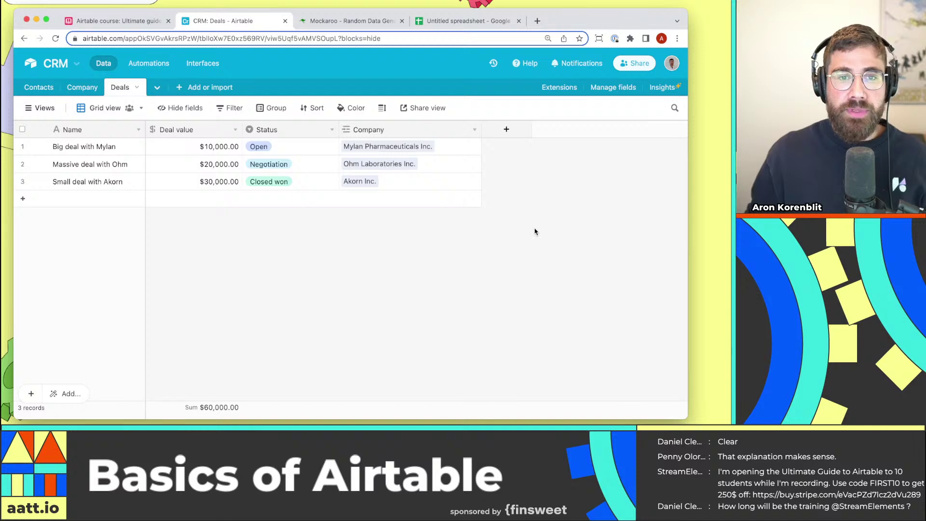
click(402, 150)
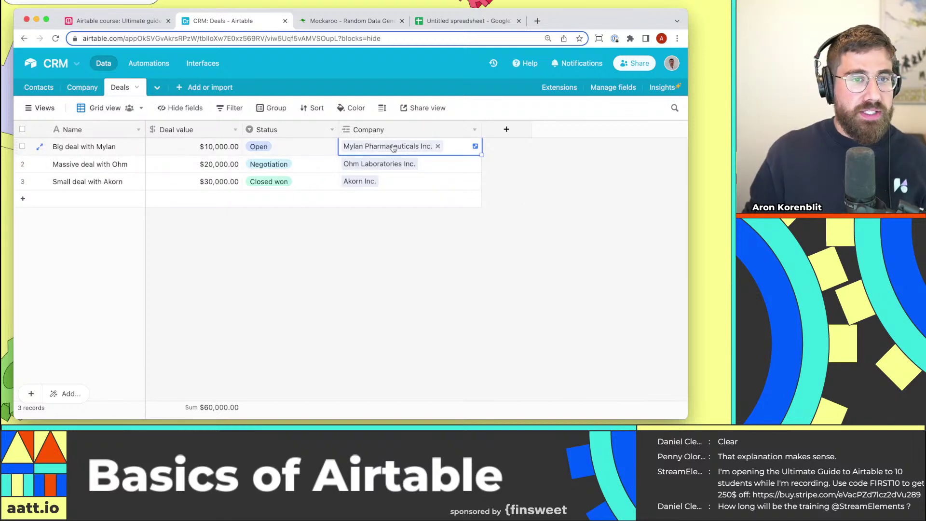
click(391, 146)
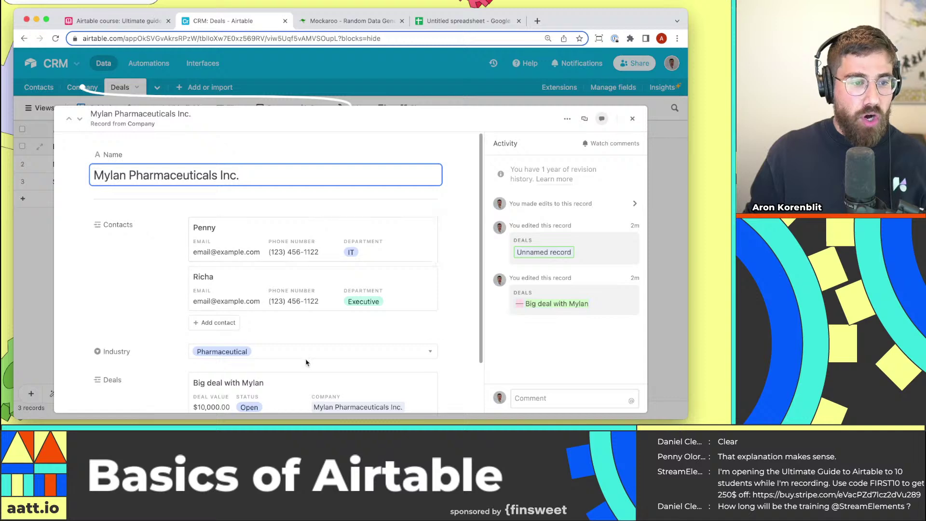
scroll(315, 297, down, 3)
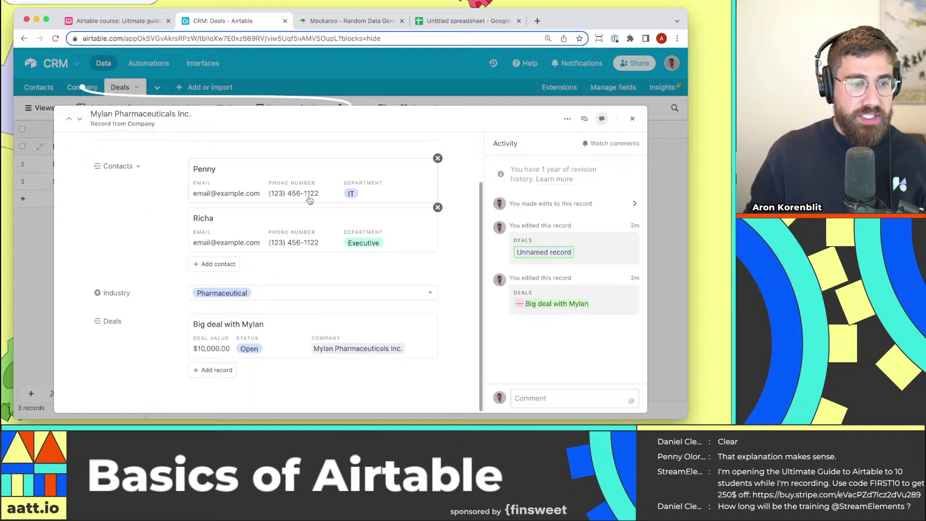
click(41, 280)
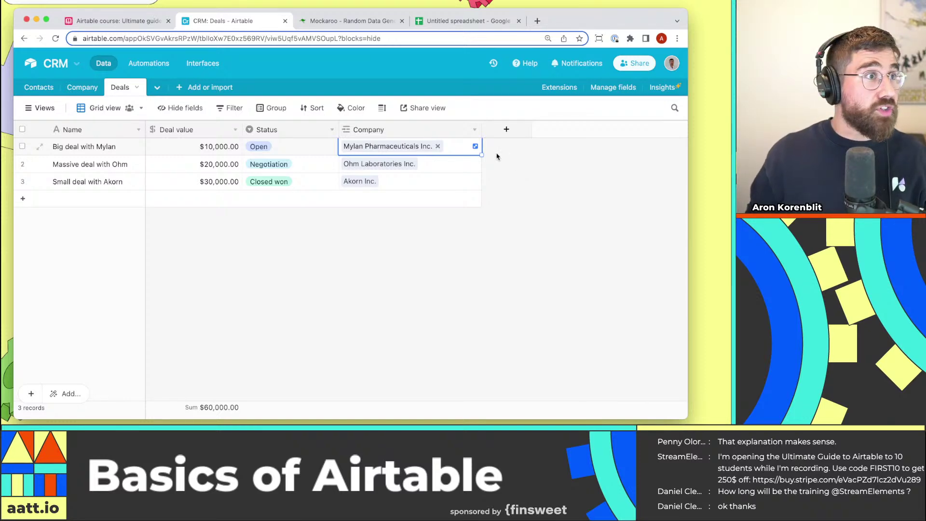
Create a Department Lookup field that pulls Industry through the Company link.
click(520, 169)
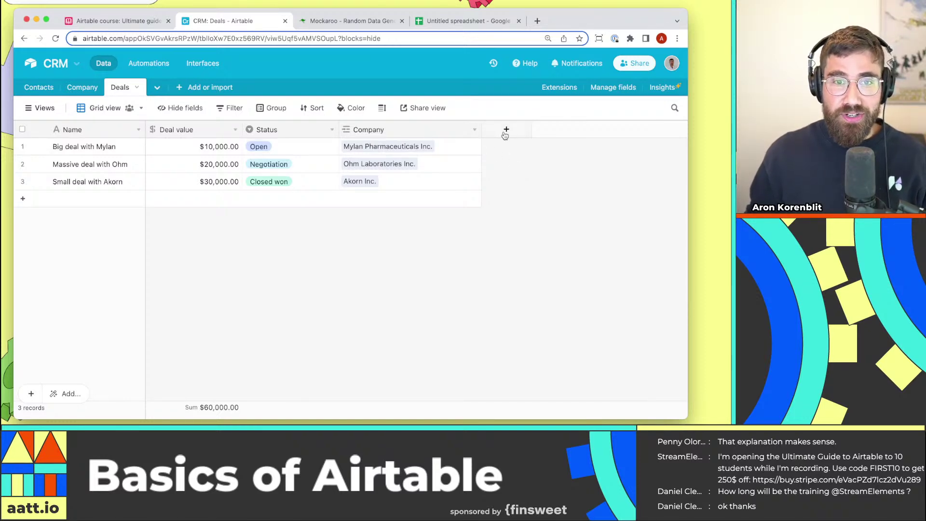
click(506, 131)
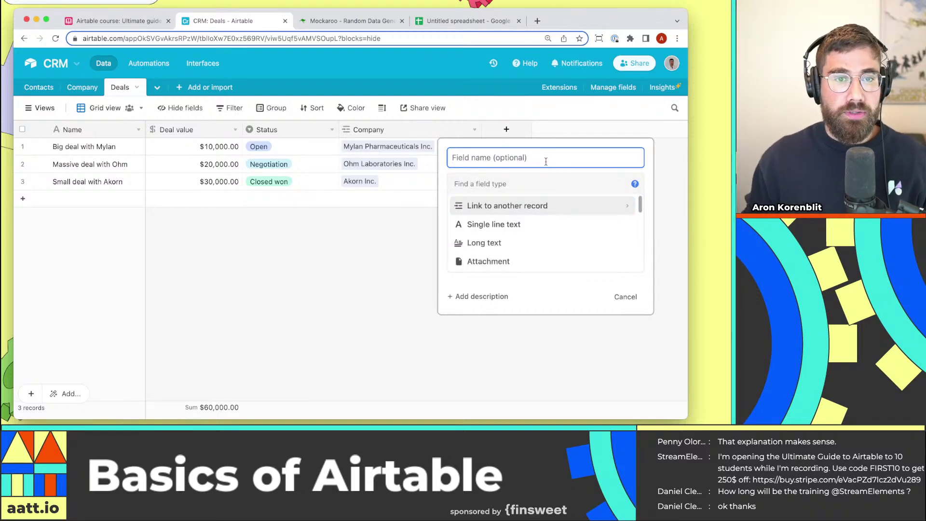
text(Deparment)
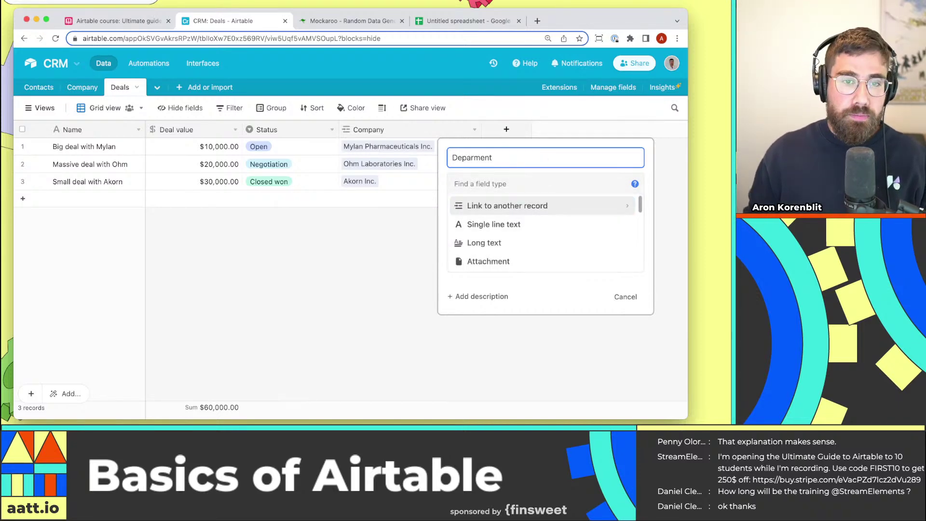
text(t)
key(super+Right)
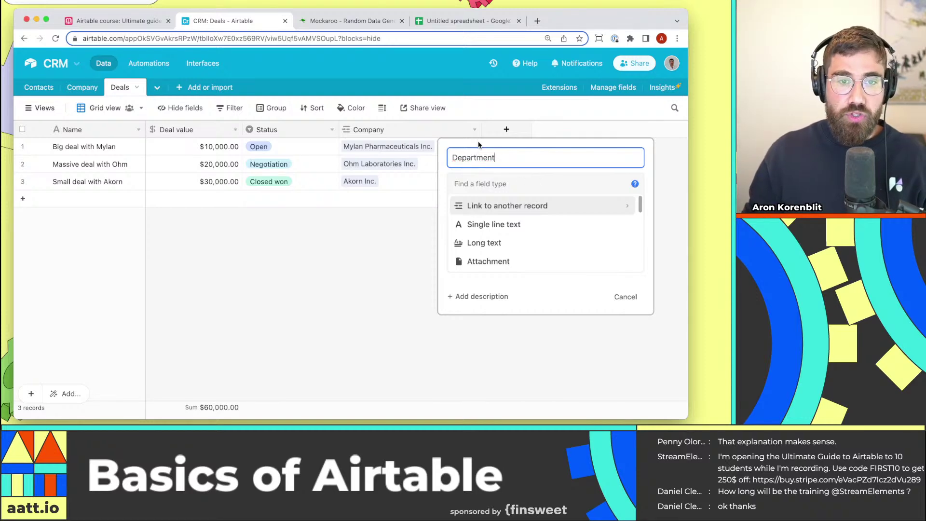
click(497, 183)
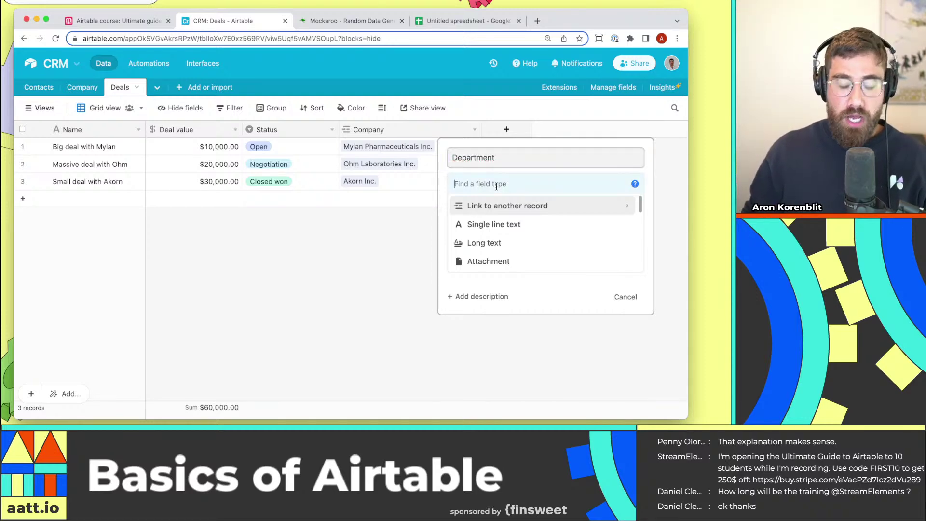
text(look)
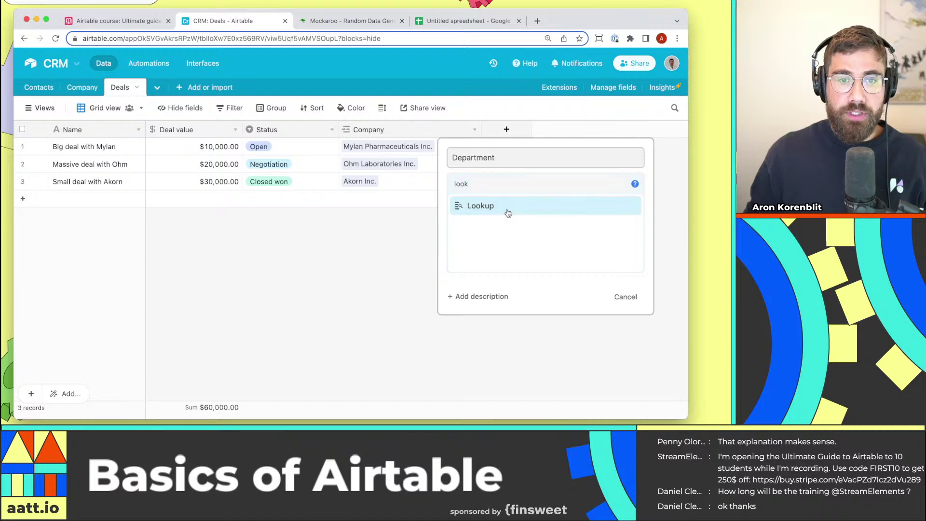
click(507, 210)
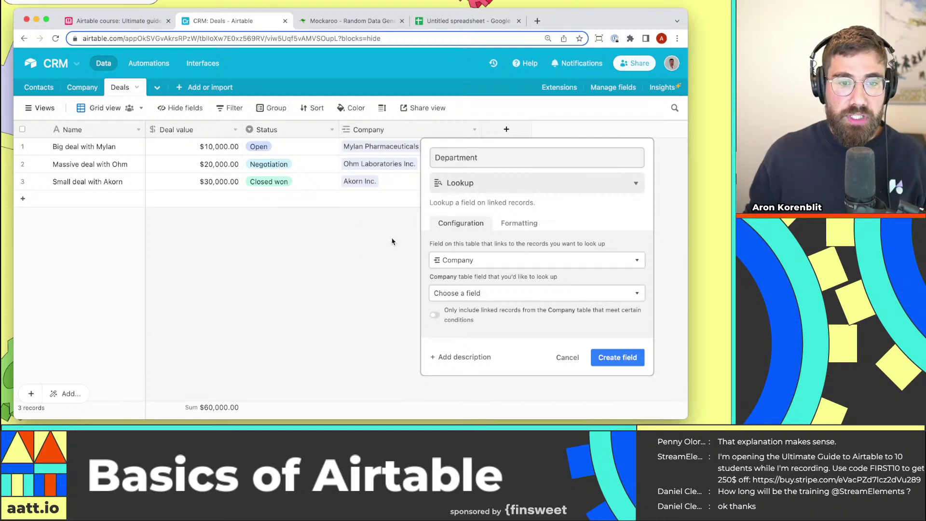
click(510, 294)
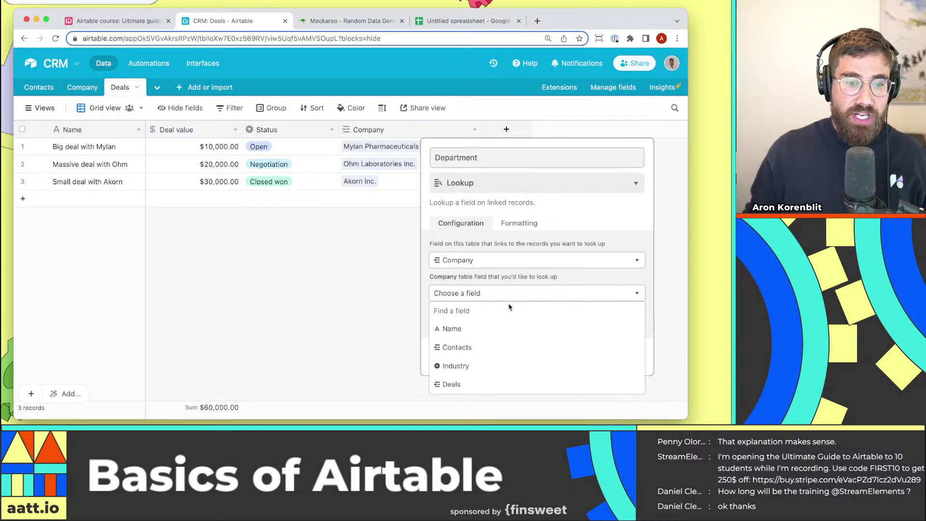
click(494, 366)
click(618, 358)
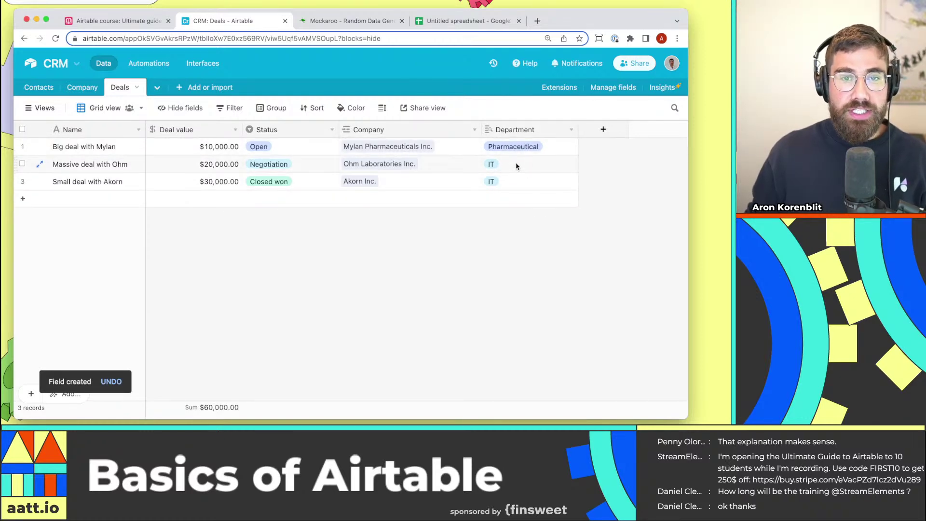
Check the first two deals' Department values and set the row height to Tall.
double_click(532, 148)
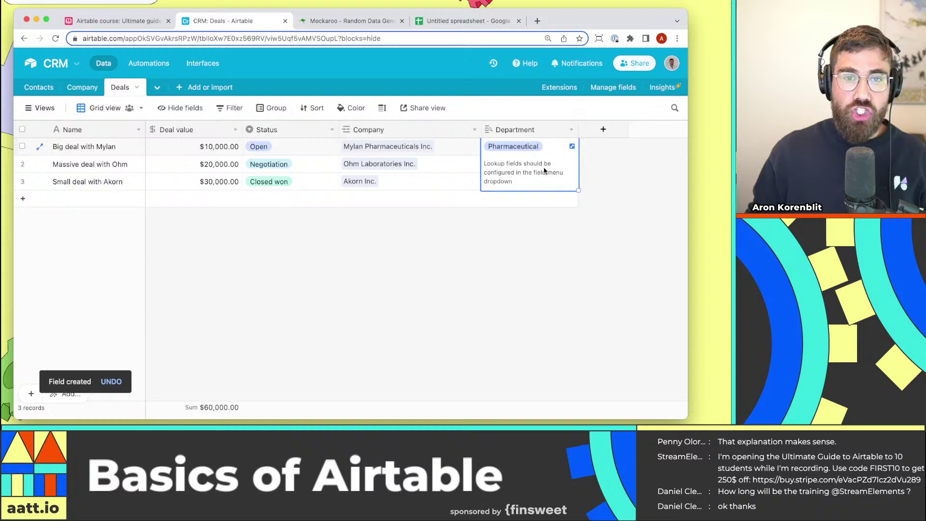
key(Escape)
double_click(525, 163)
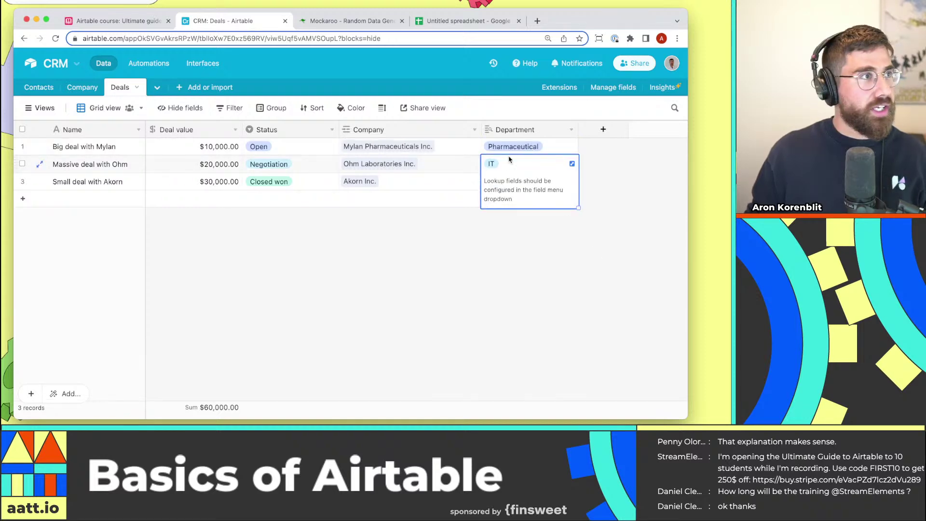
key(Escape)
click(382, 107)
click(403, 178)
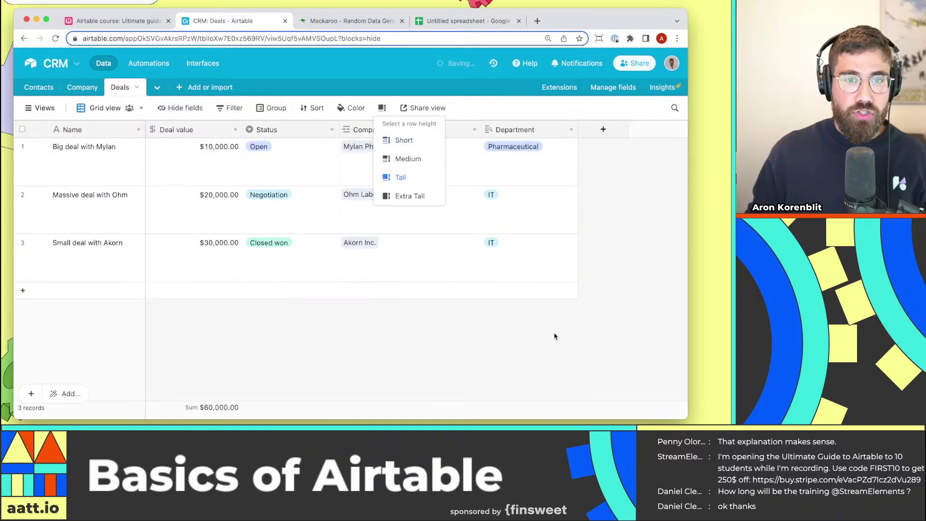
Recheck the second deal's Department and the first company link, then switch to the Company table.
double_click(499, 195)
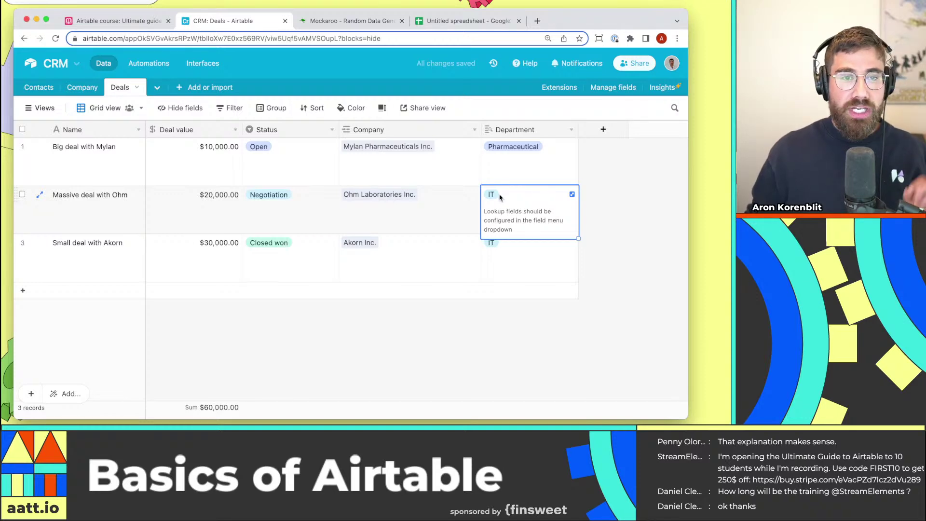
click(391, 168)
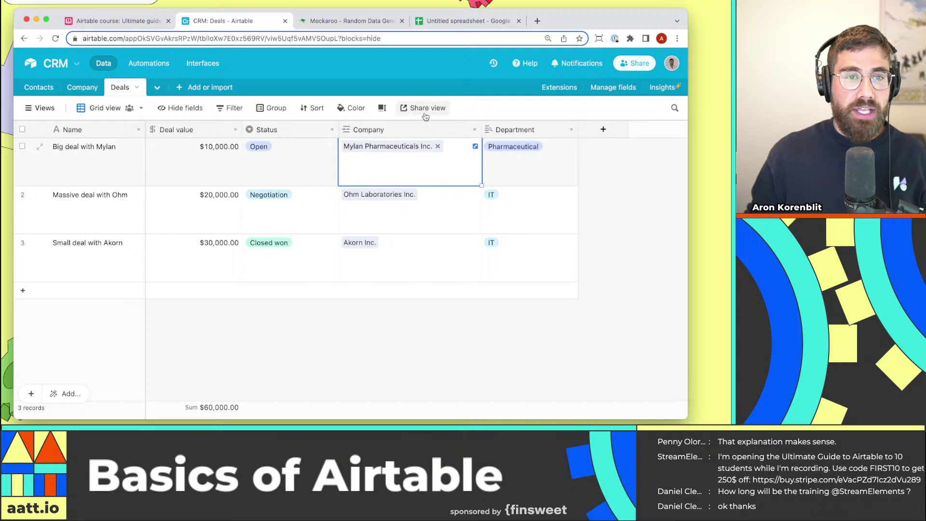
click(83, 88)
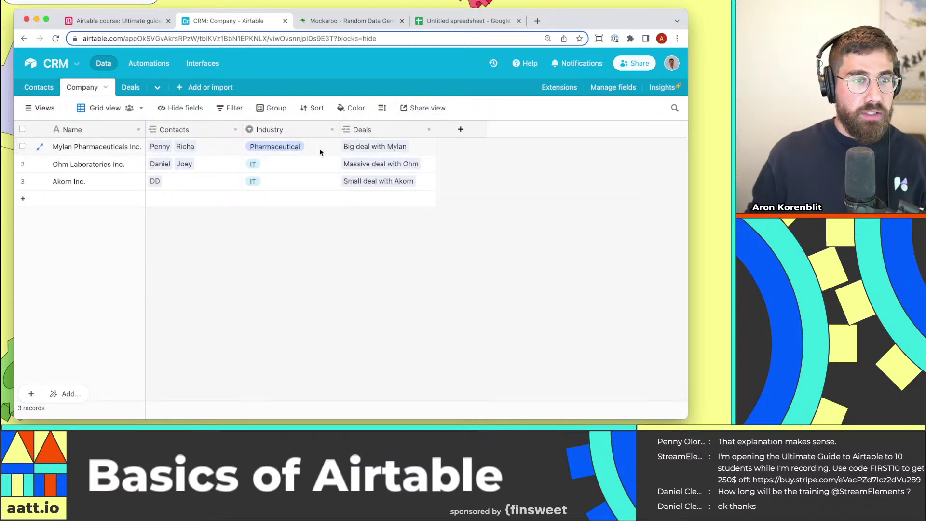
Set Industry to IT for Mylan Pharmaceuticals Inc. and Pharmaceutical for Ohm Laboratories Inc.
double_click(314, 149)
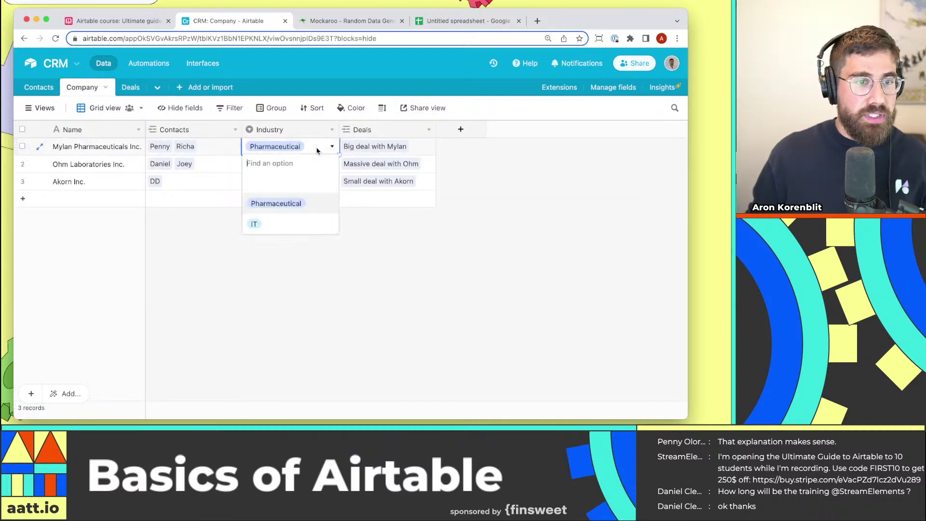
click(294, 223)
click(306, 170)
click(306, 170)
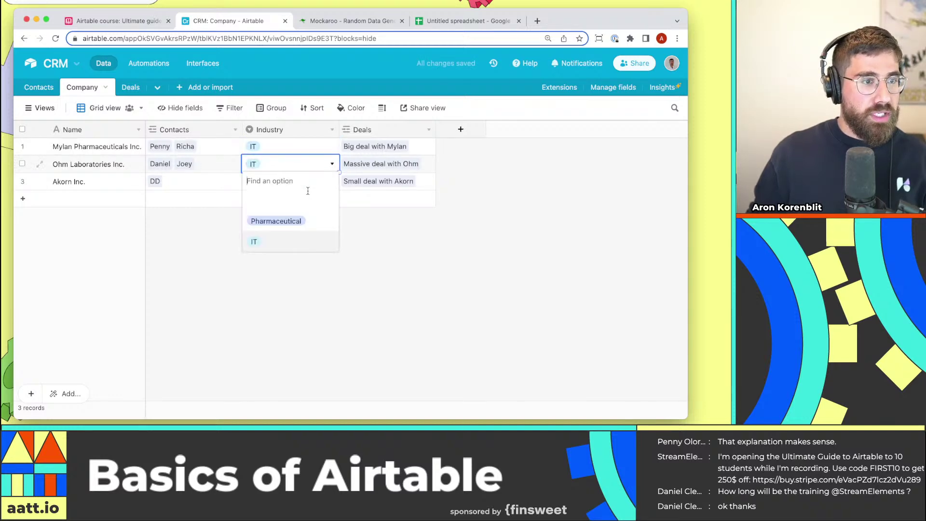
click(290, 221)
click(309, 226)
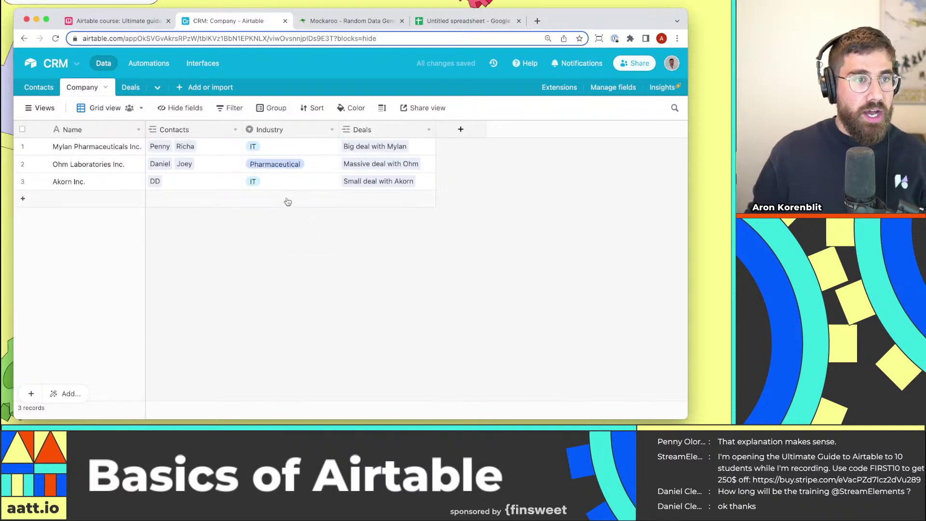
Back in Deals, check that Department now reads IT, Pharmaceutical and IT.
click(126, 89)
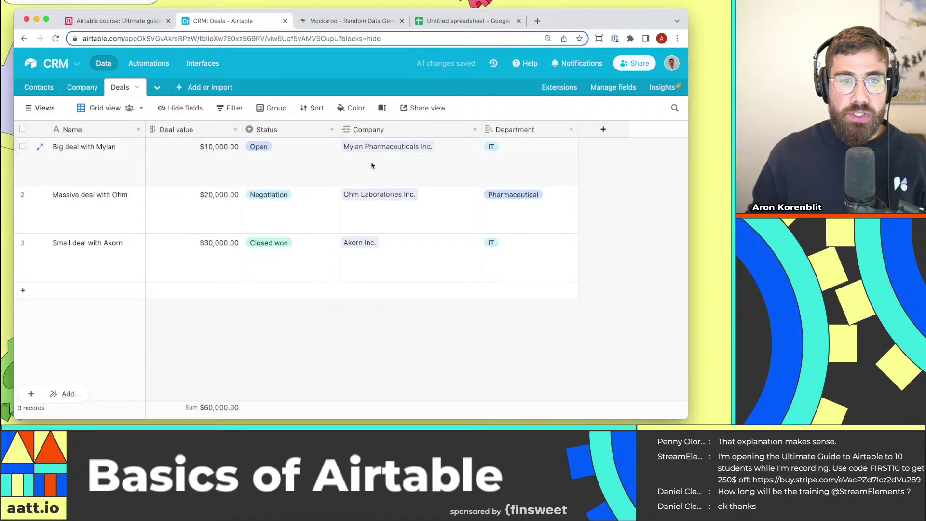
drag(554, 162, 557, 217)
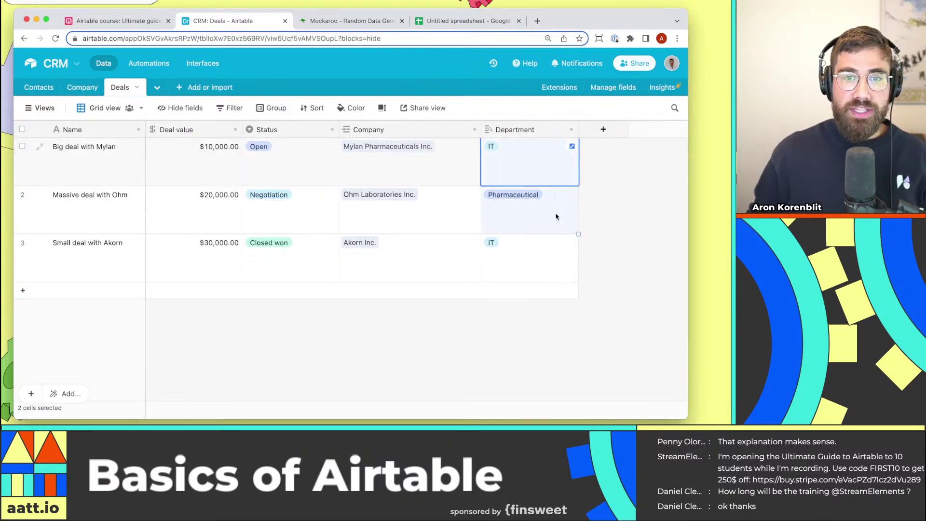
click(647, 168)
click(379, 153)
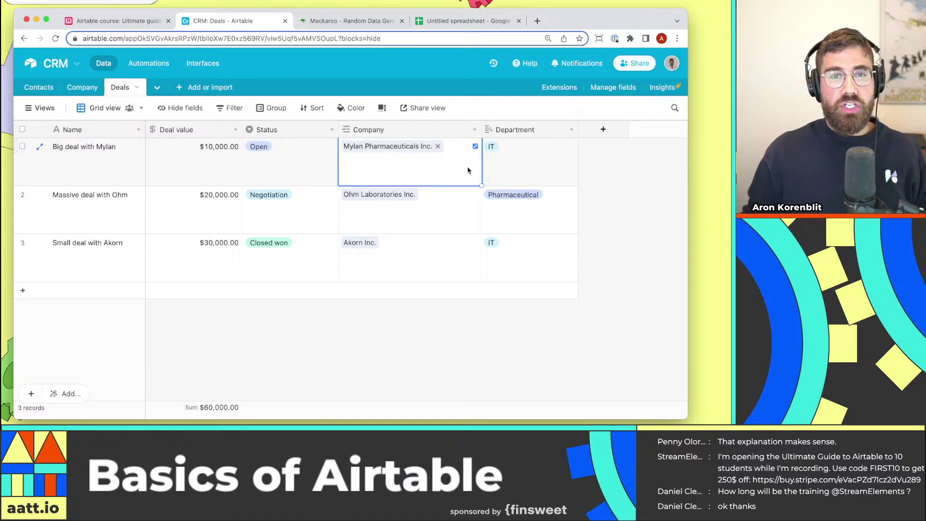
click(504, 153)
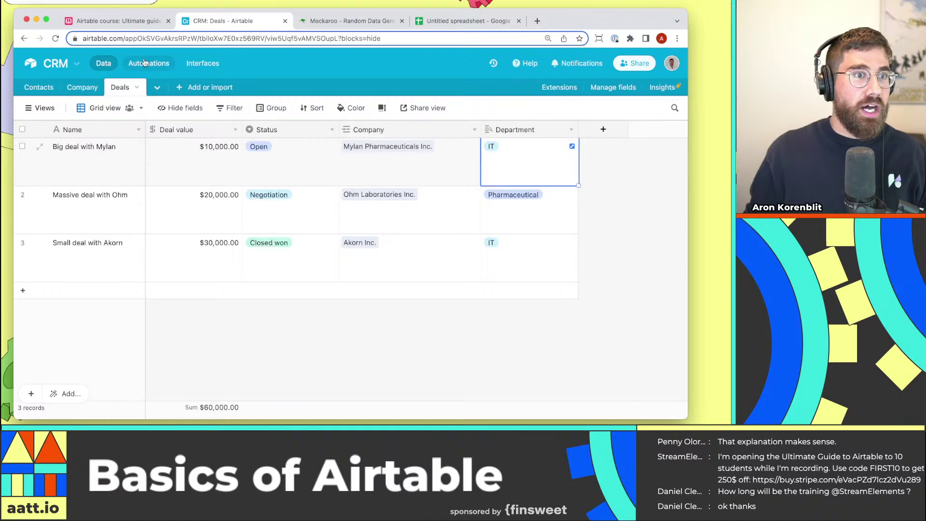
Collapse the Database basics group in the Airtable course base, then return to CRM Deals.
click(147, 23)
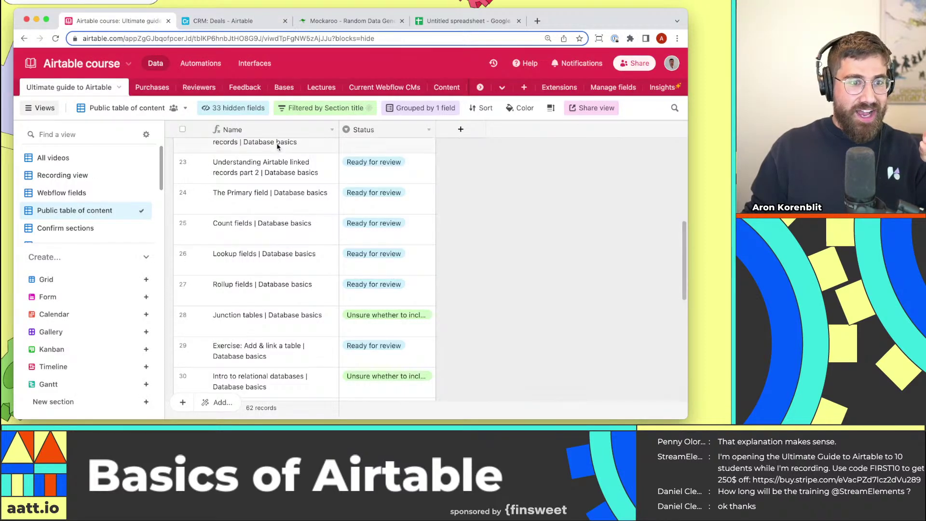
scroll(210, 191, up, 5)
click(183, 243)
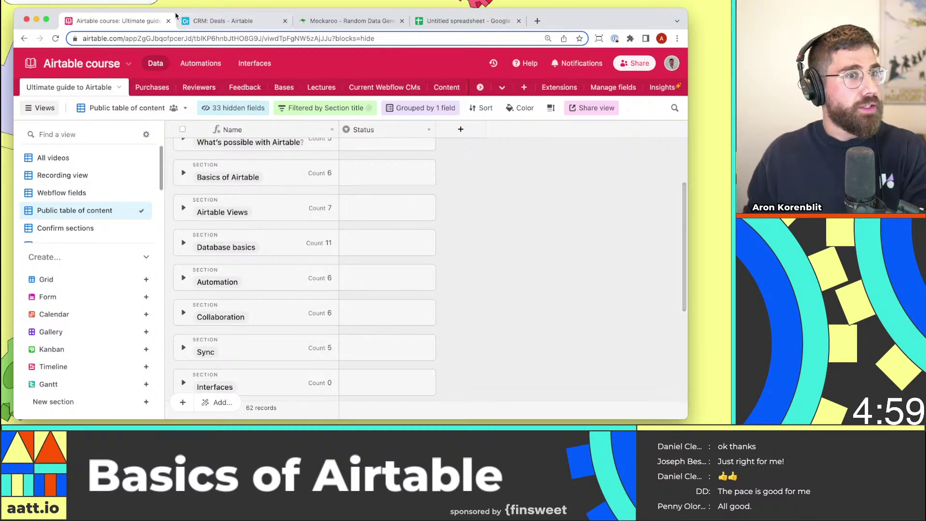
click(223, 21)
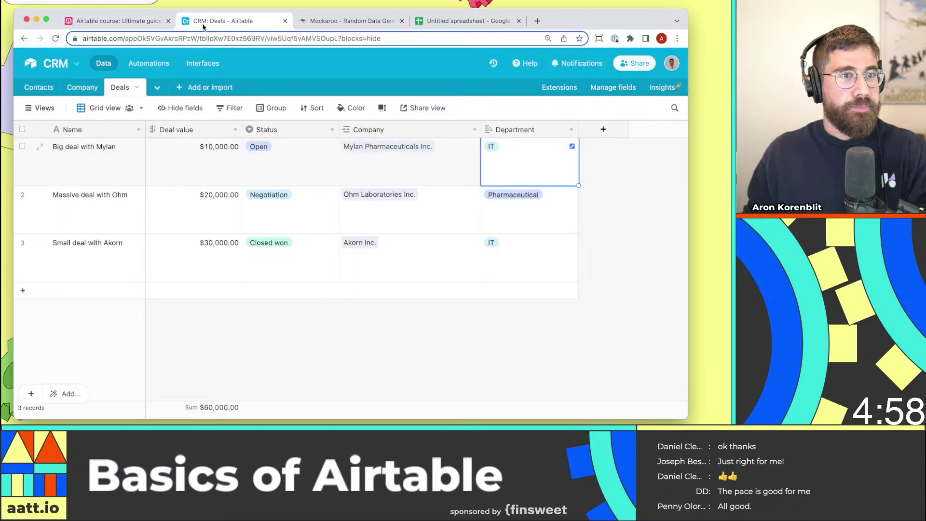
click(329, 333)
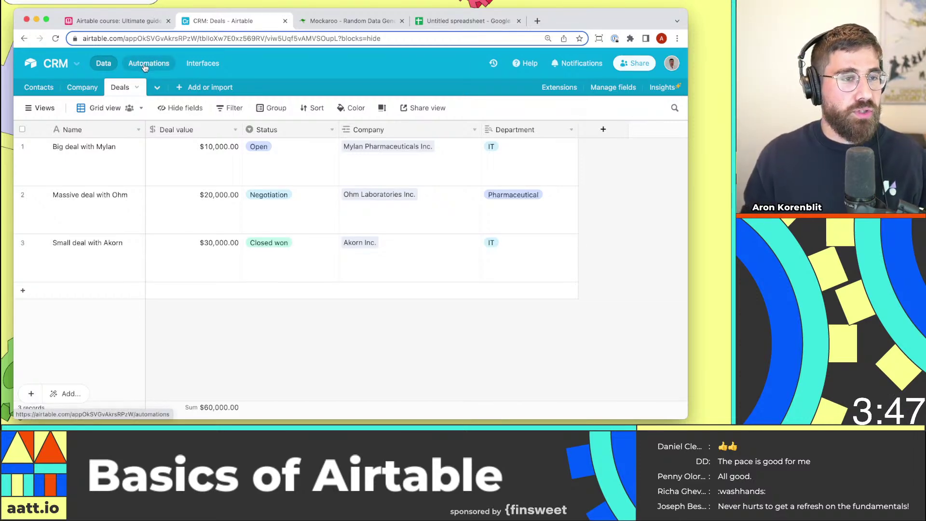
click(548, 264)
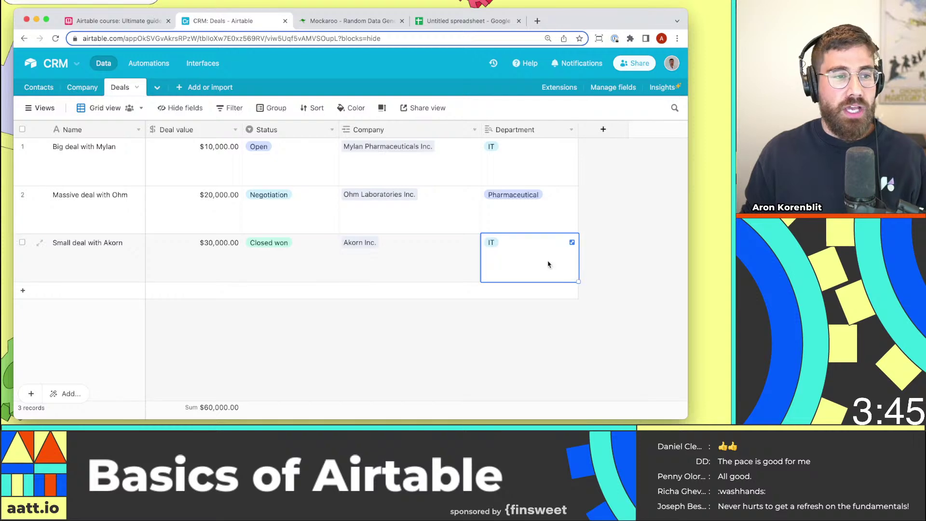
click(295, 209)
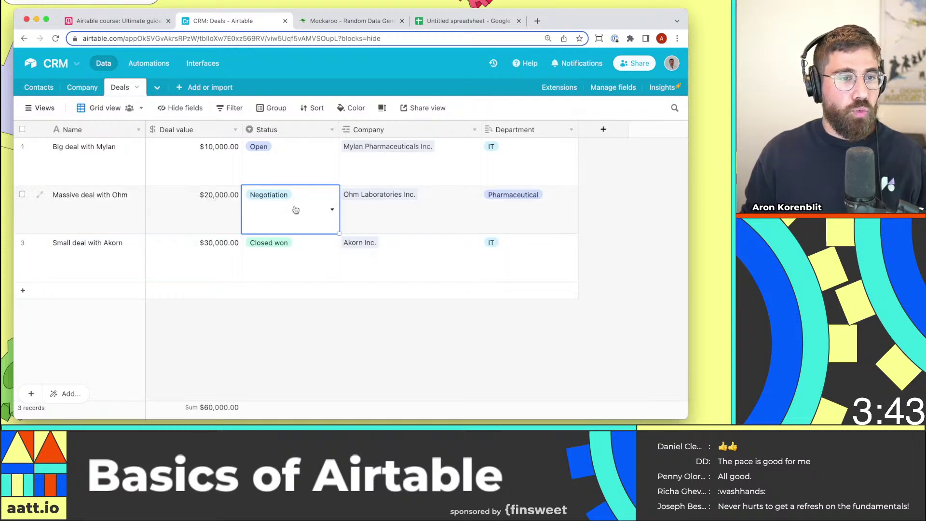
click(295, 209)
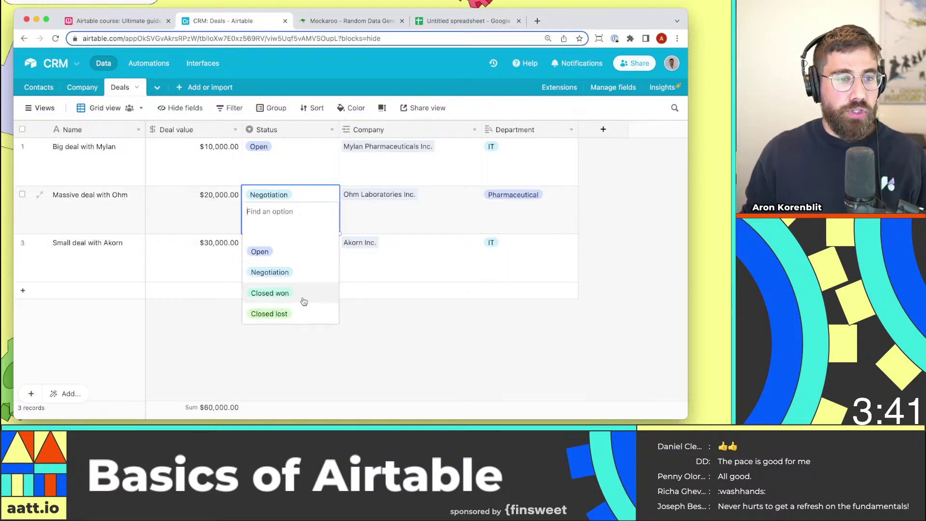
key(Escape)
click(392, 360)
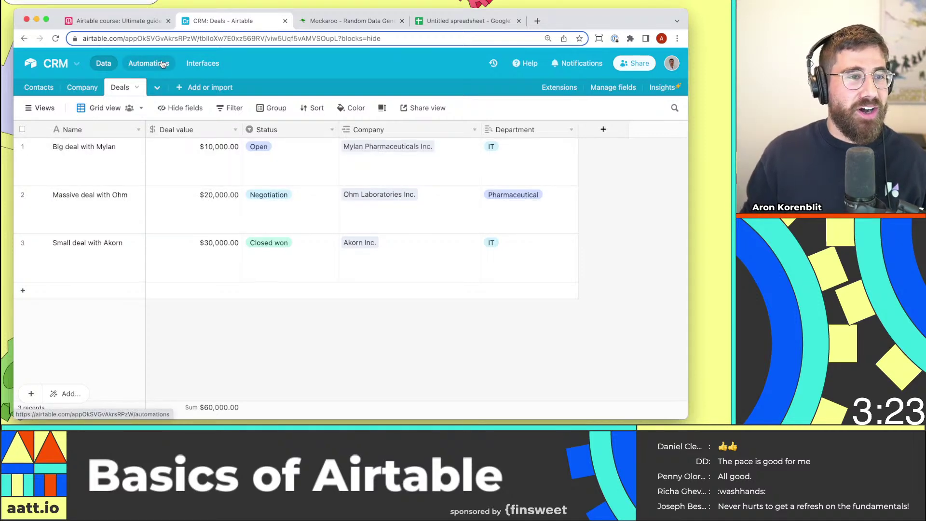
Rename the new automation from Automation 1 to 'Deal closed'.
click(163, 64)
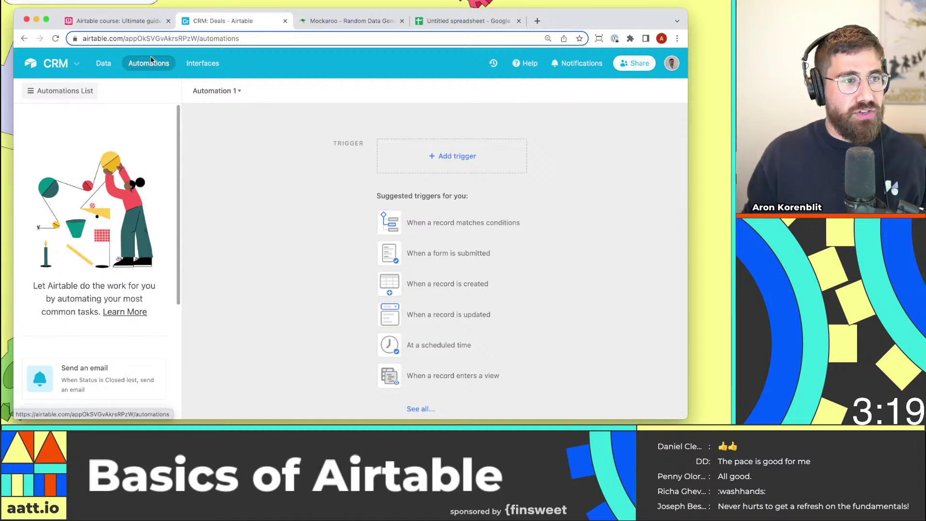
click(223, 91)
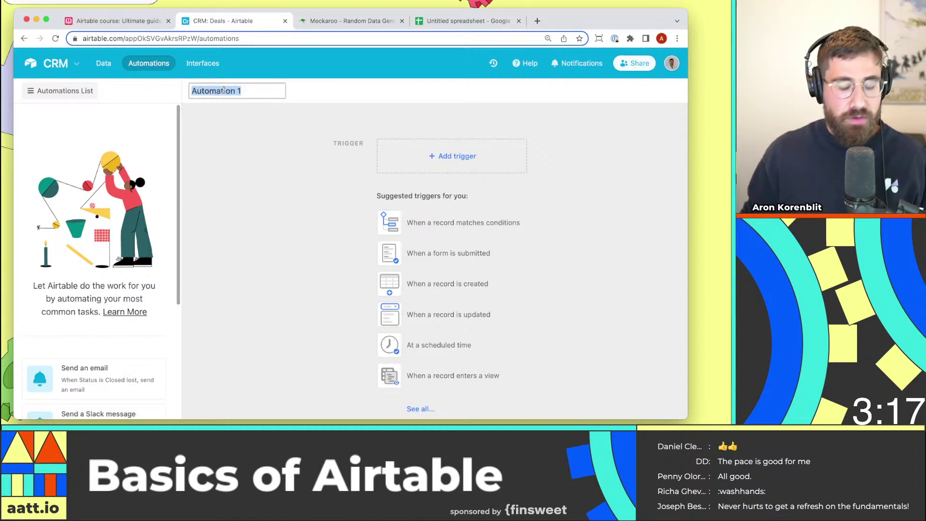
text(Cl)
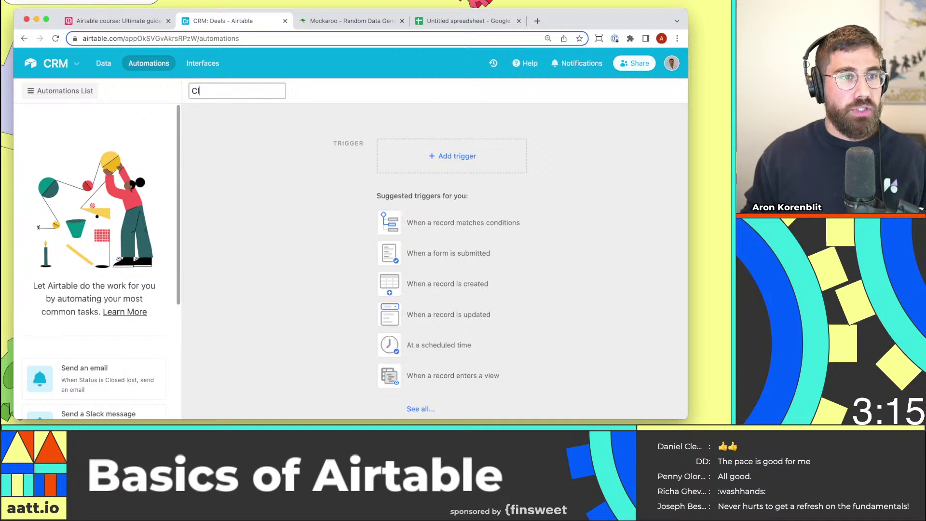
key(BackSpace)
key(BackSpace)
text(Deal close)
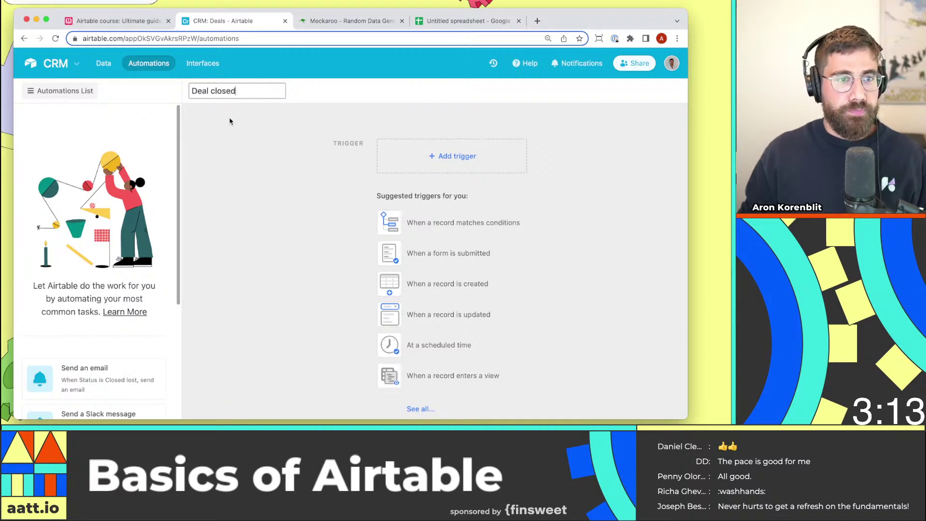
text(d)
key(Return)
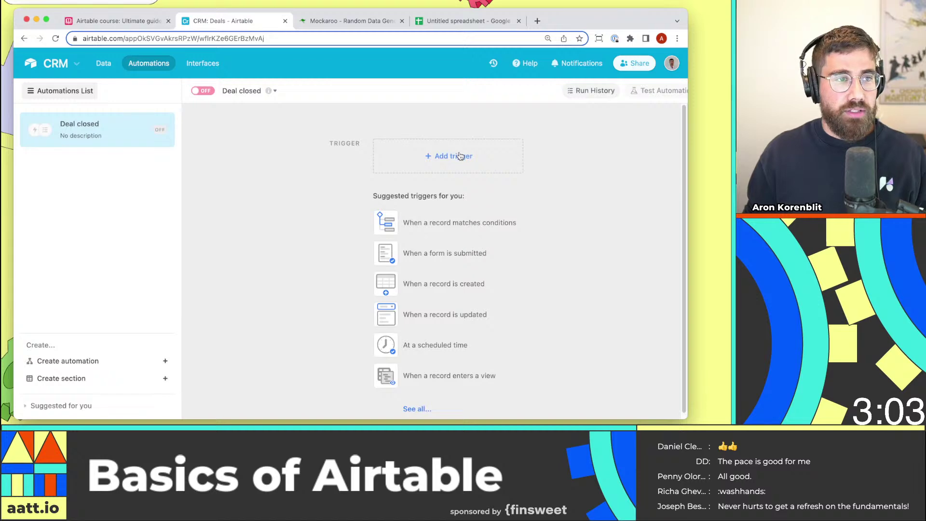
Give Deal closed a 'When record matches conditions' trigger after glancing at the Deals data.
click(103, 64)
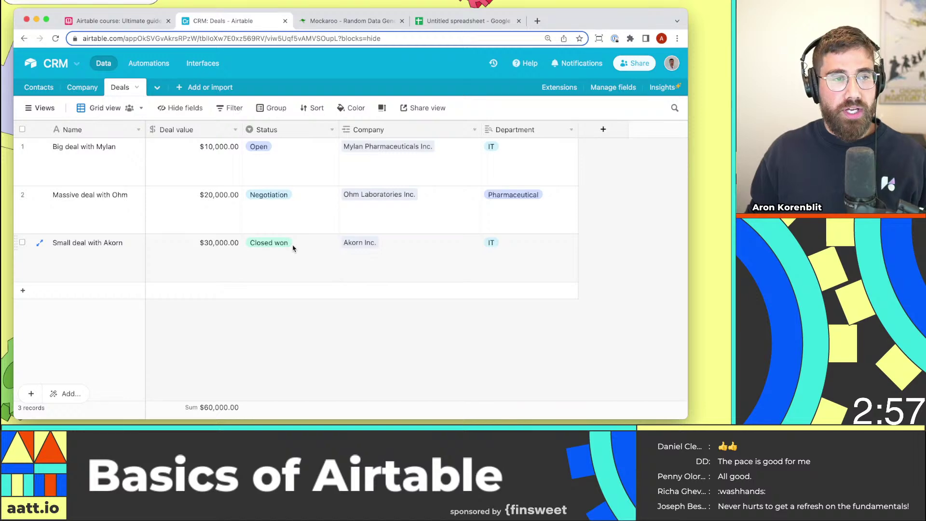
click(143, 69)
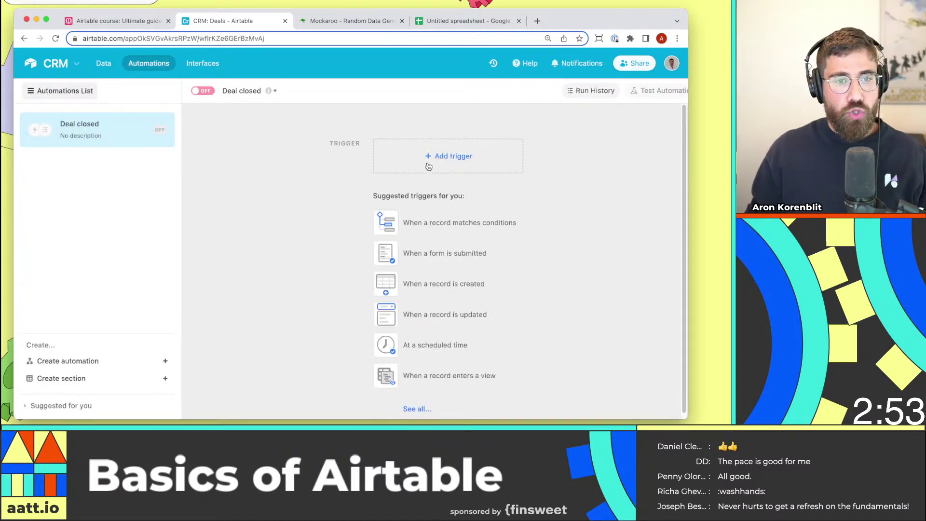
click(429, 166)
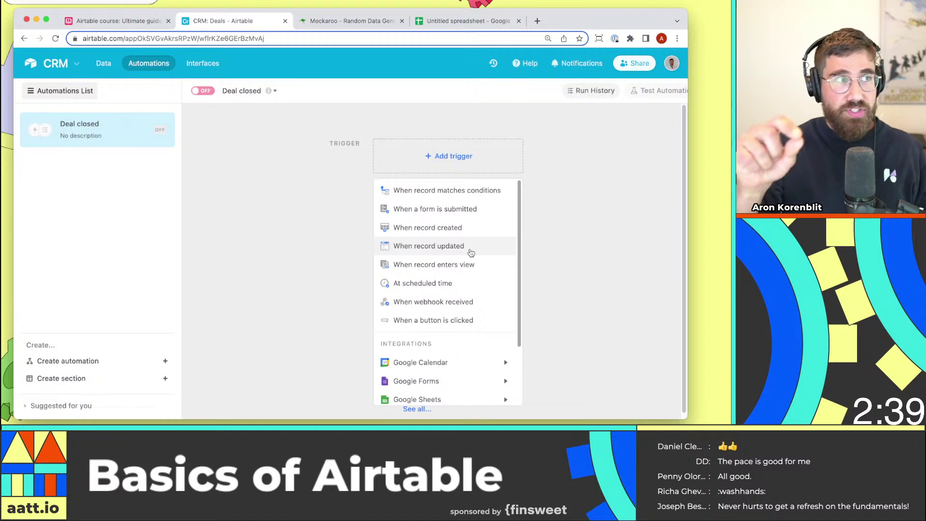
click(459, 198)
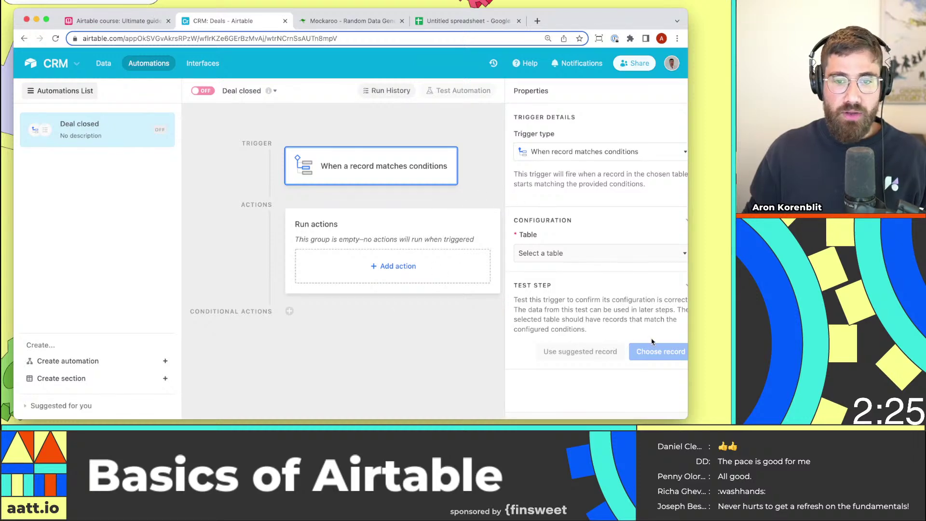
Point the trigger at the Deals table and keep the page zoom at 100%.
click(594, 254)
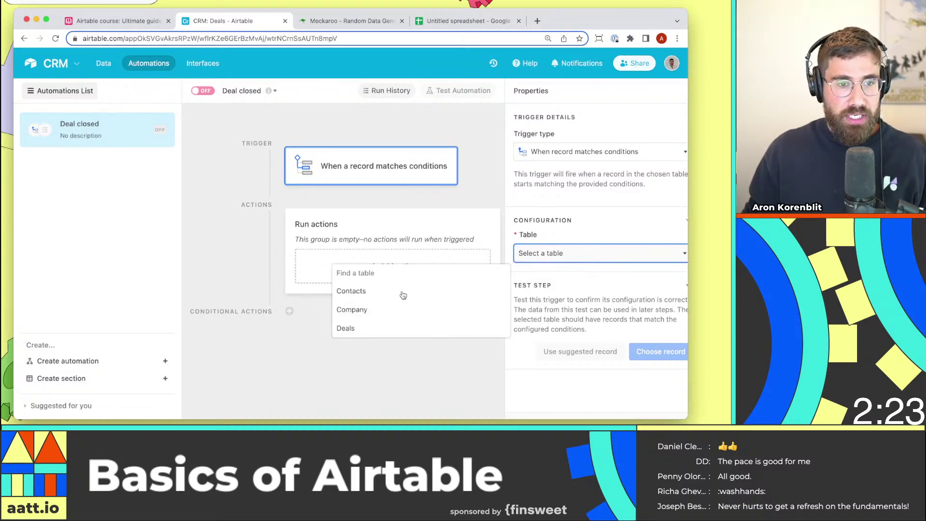
click(379, 328)
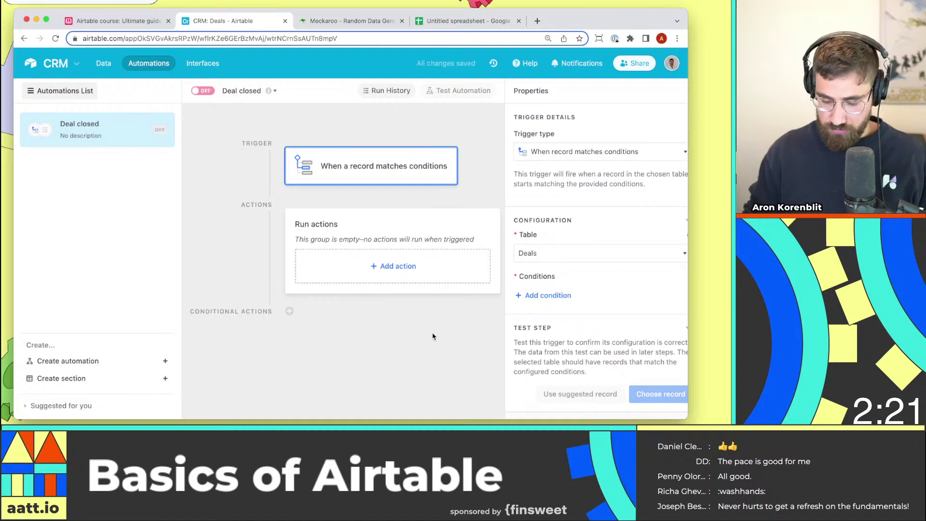
key(super+minus)
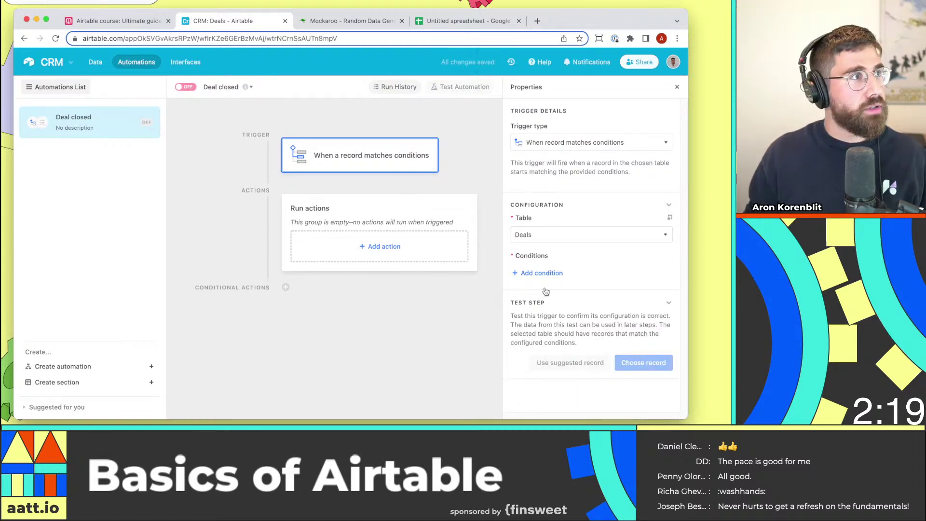
key(super+plus)
key(super+minus)
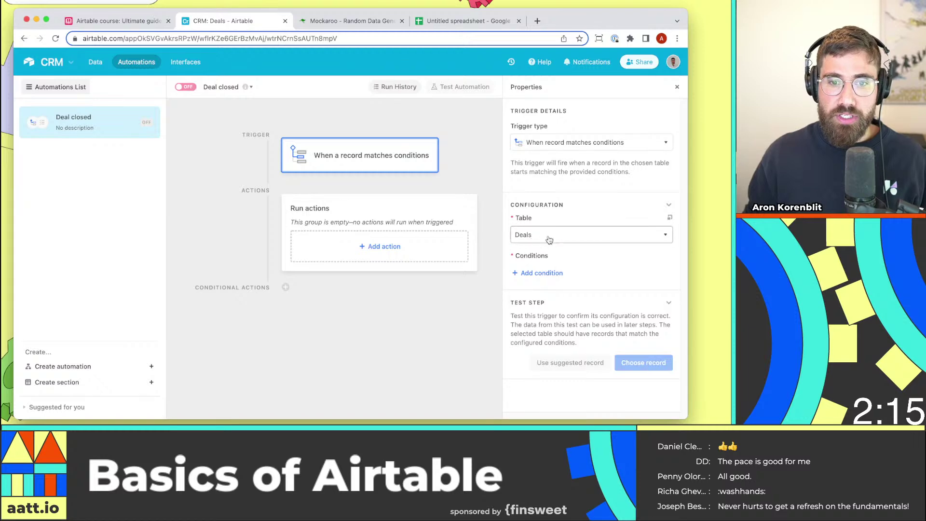
Add the condition Status is Closed won and choose a record to test with.
click(542, 273)
click(557, 274)
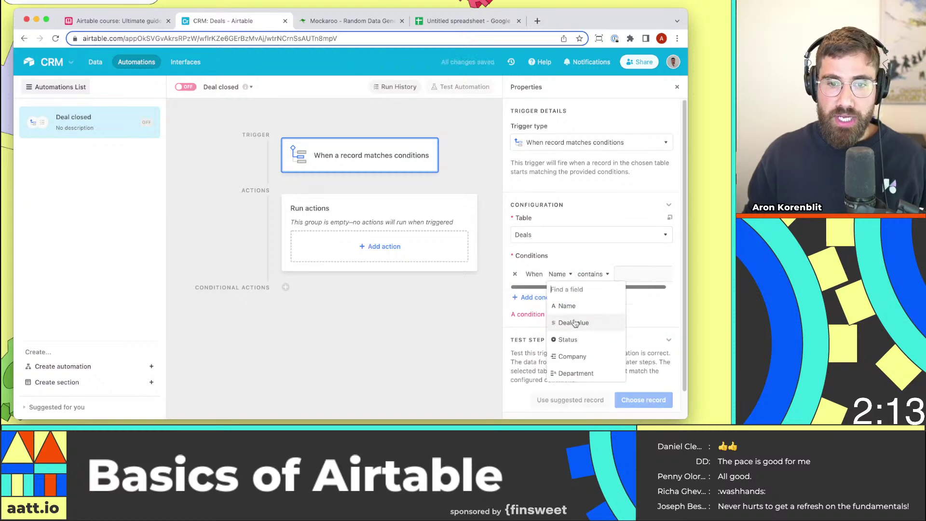
click(567, 339)
click(637, 274)
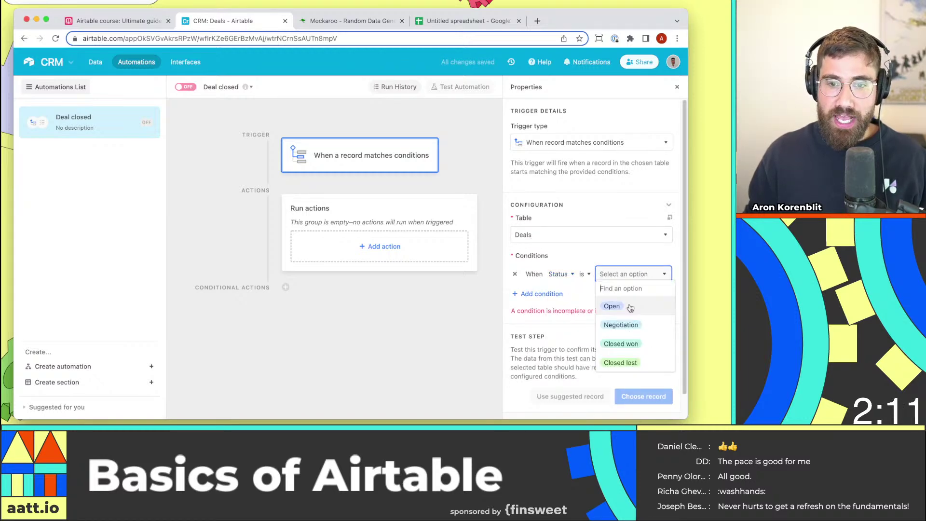
click(629, 343)
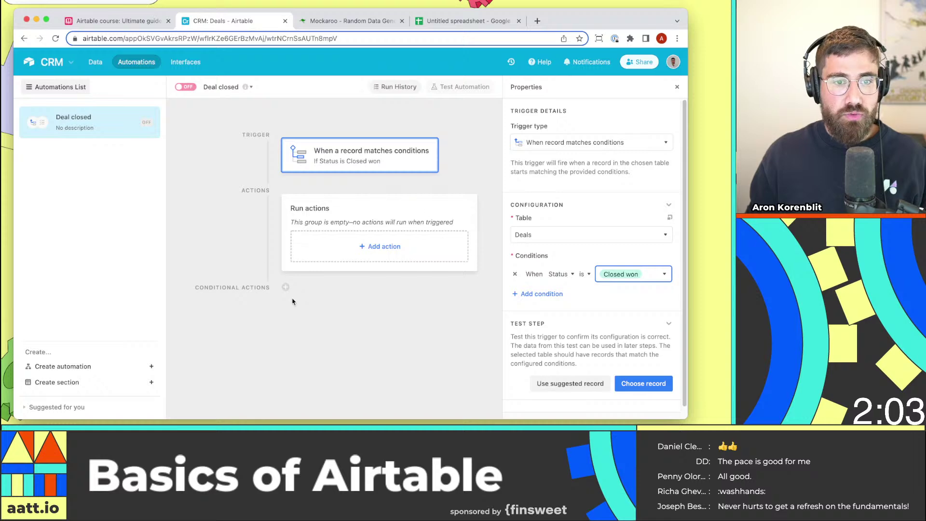
click(630, 380)
Pick a deal record for the trigger test, then browse the action types down to Integrations.
click(310, 184)
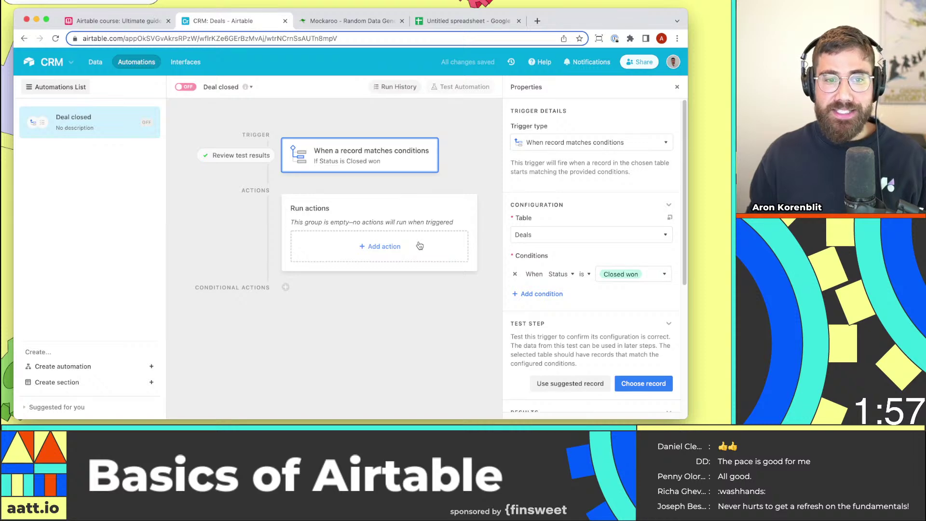
click(420, 246)
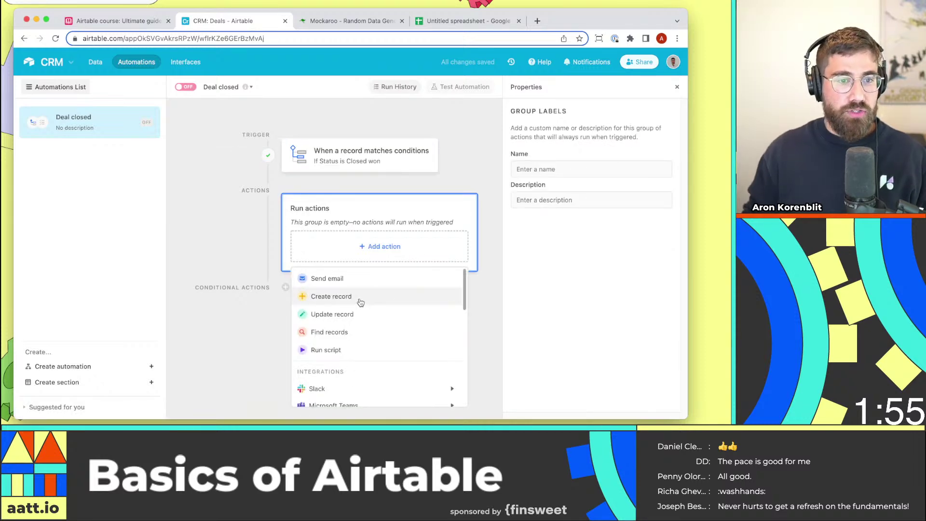
scroll(363, 305, down, 1)
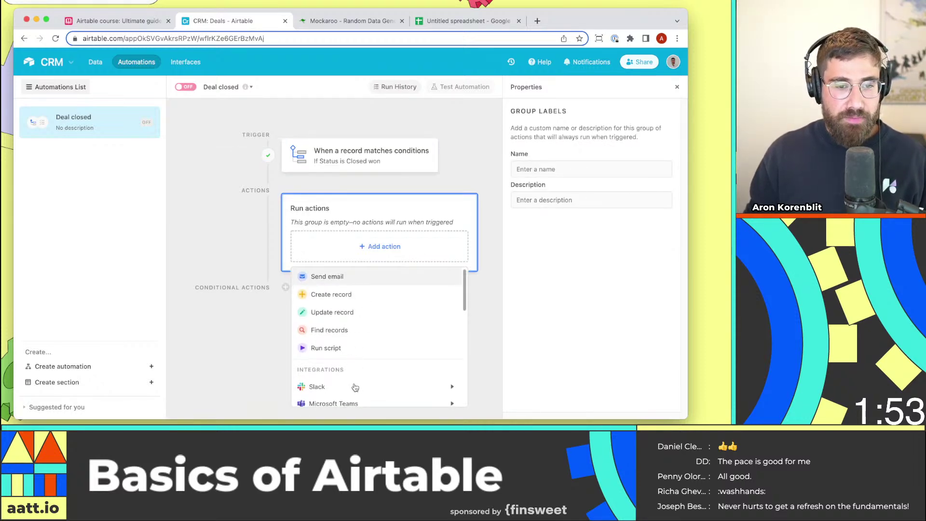
scroll(368, 328, down, 4)
scroll(370, 325, up, 4)
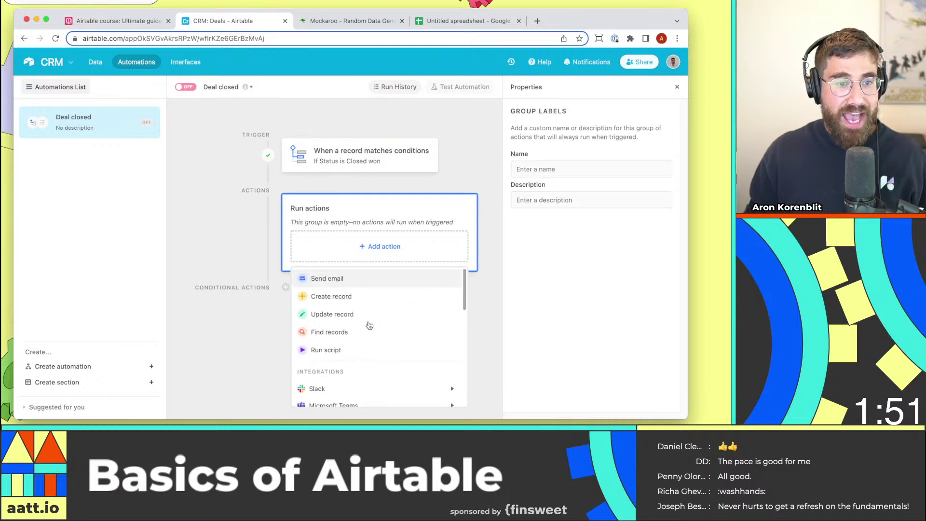
scroll(357, 318, down, 3)
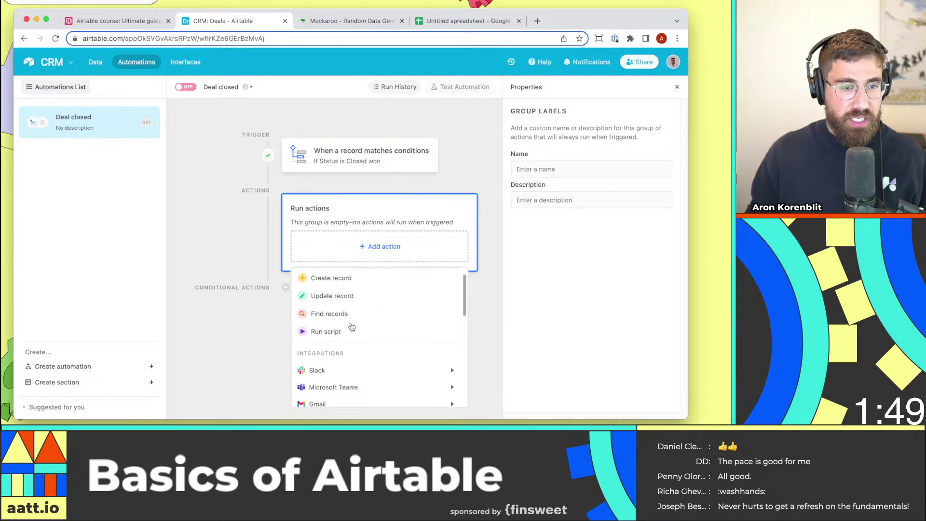
scroll(350, 345, down, 3)
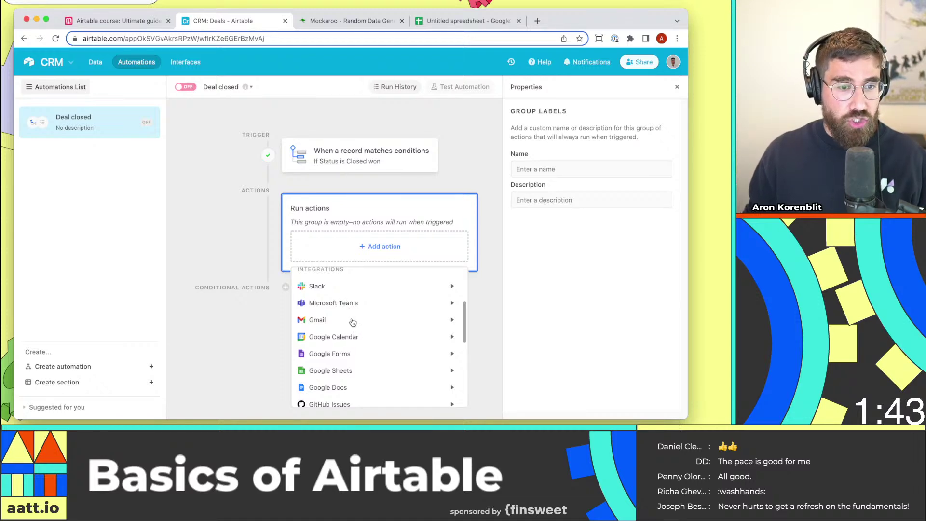
scroll(353, 318, up, 4)
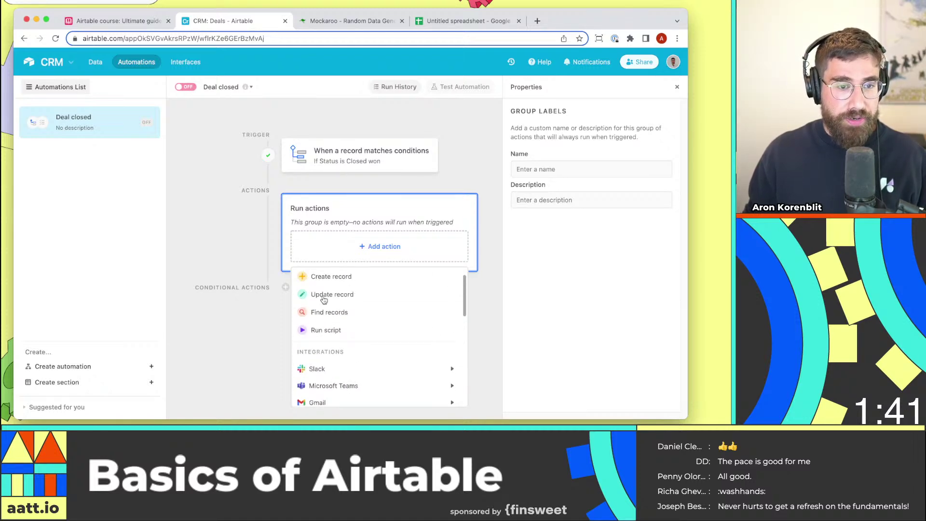
scroll(347, 328, down, 5)
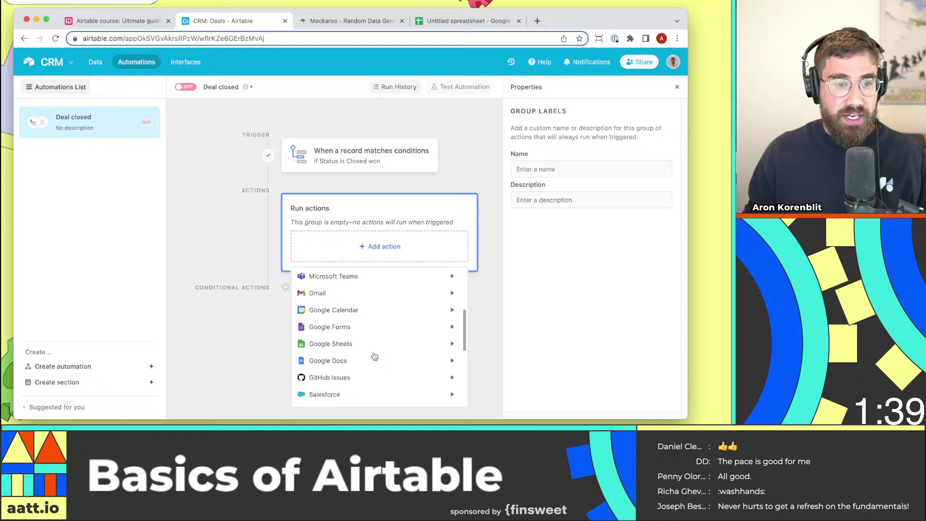
Add a Slack 'Send message' action using the connected Slack account.
scroll(361, 351, up, 2)
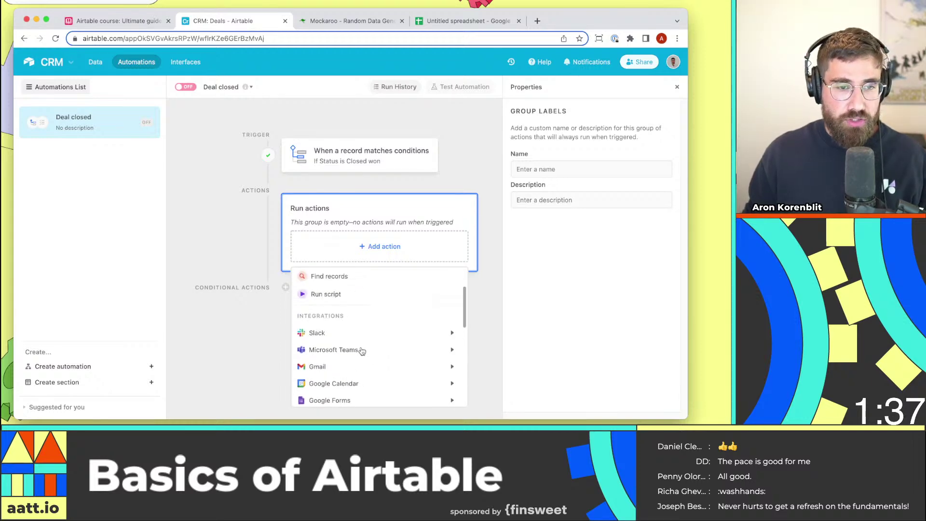
mouse_move(355, 335)
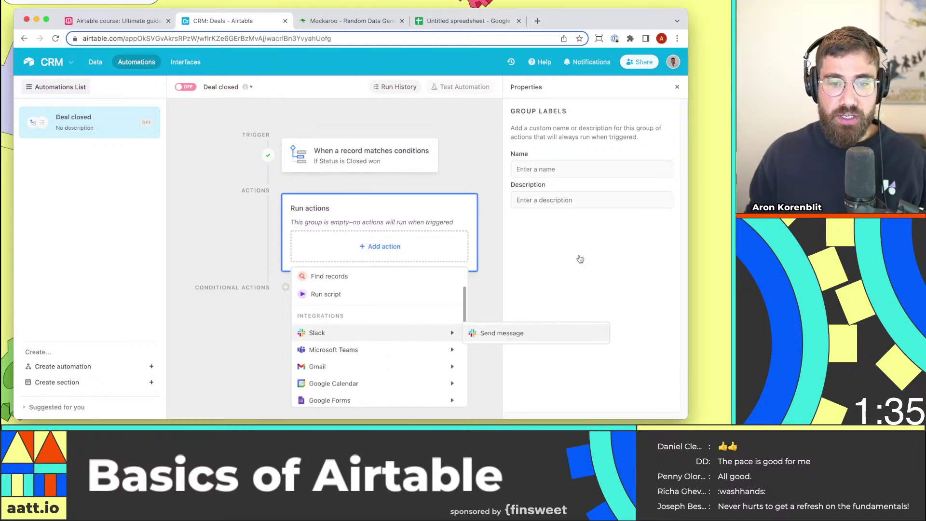
click(555, 333)
click(579, 307)
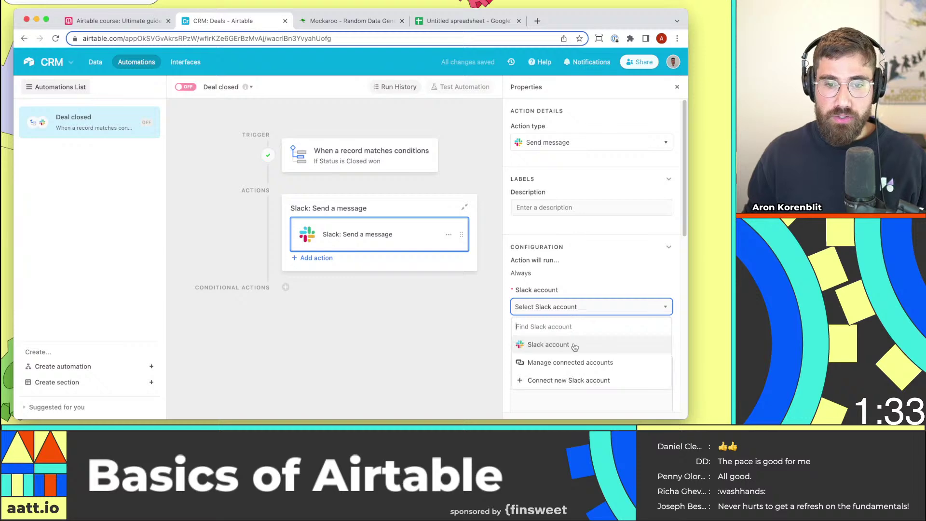
click(573, 345)
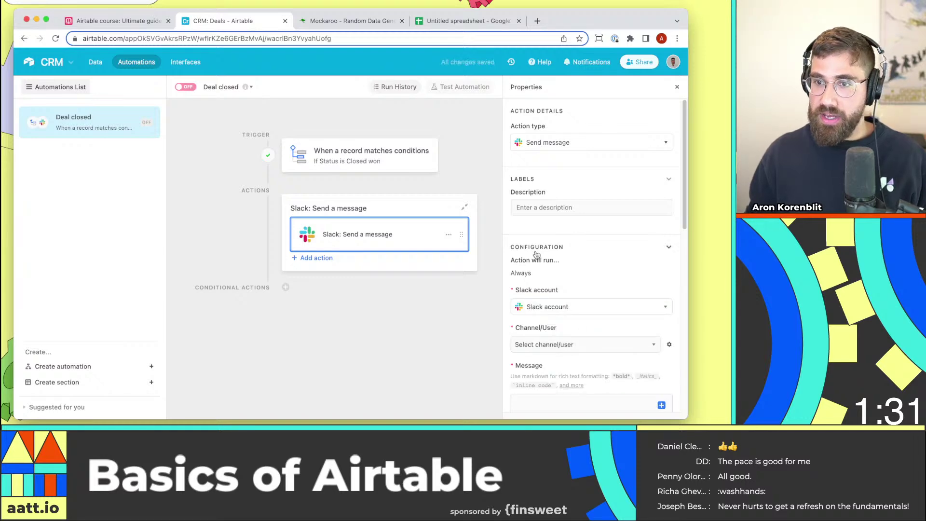
Search 'notif' in Channel/User and select the notif-stream channel.
scroll(554, 345, down, 2)
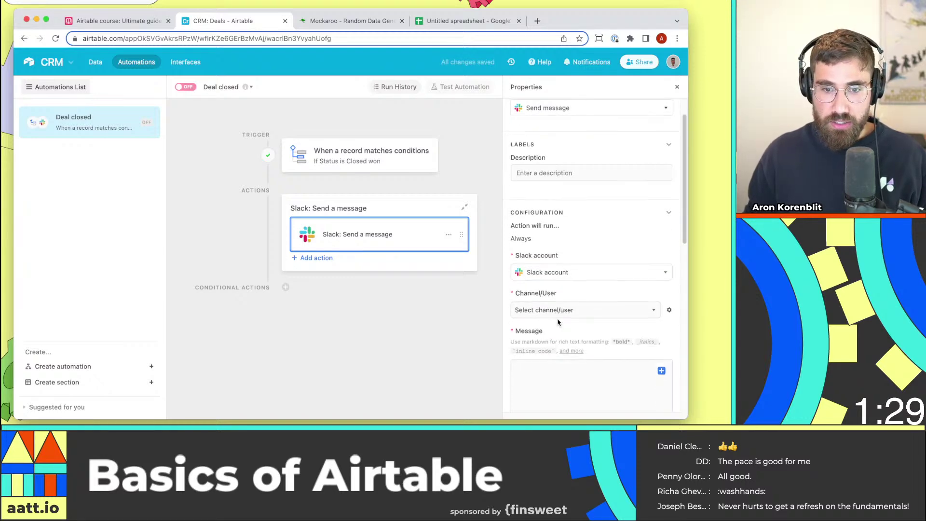
click(562, 314)
text(notif stream)
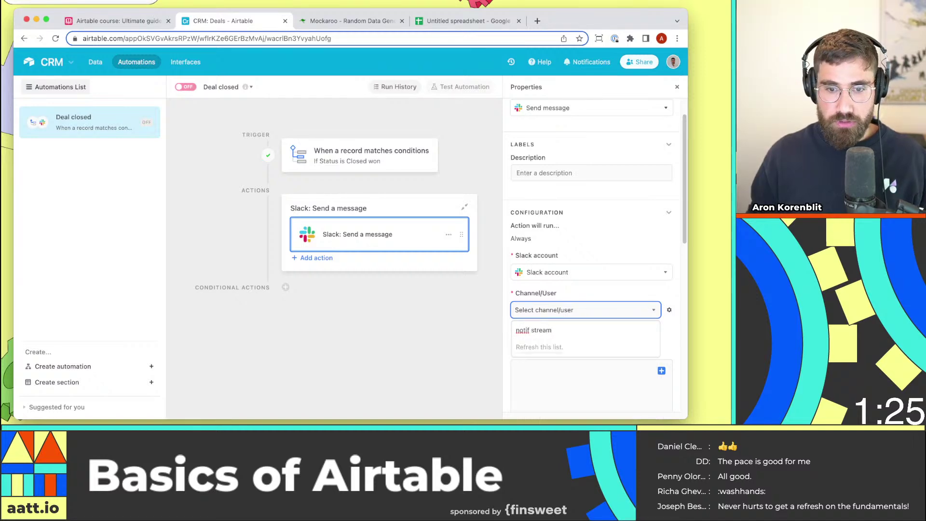
key(super+a)
text(stream)
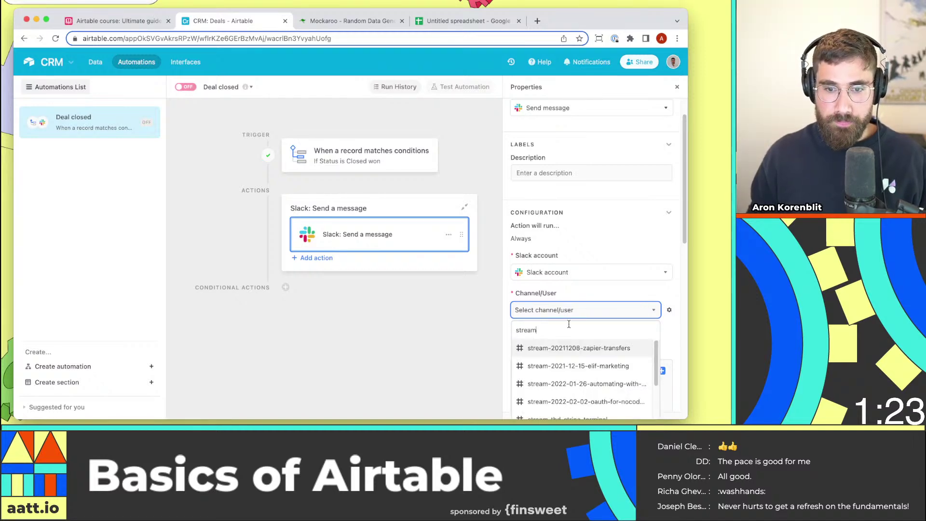
key(super+a)
key(BackSpace)
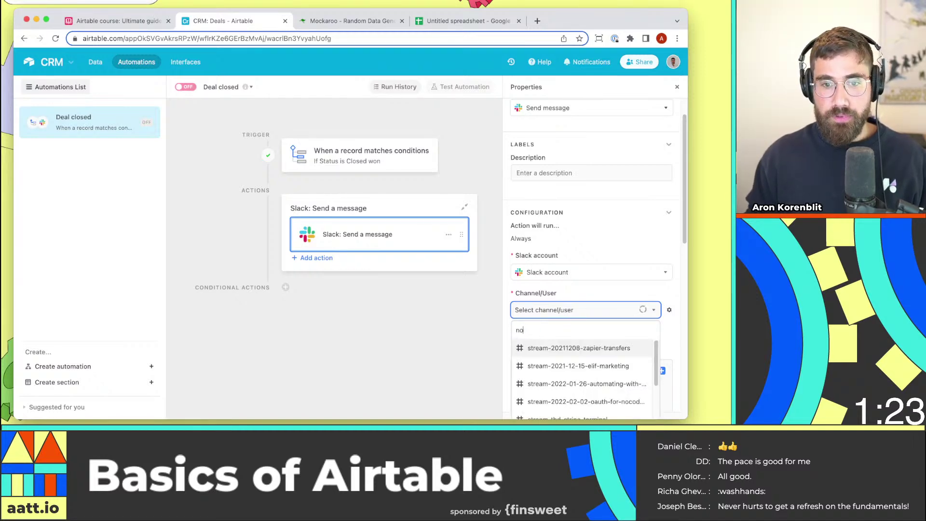
text(notif)
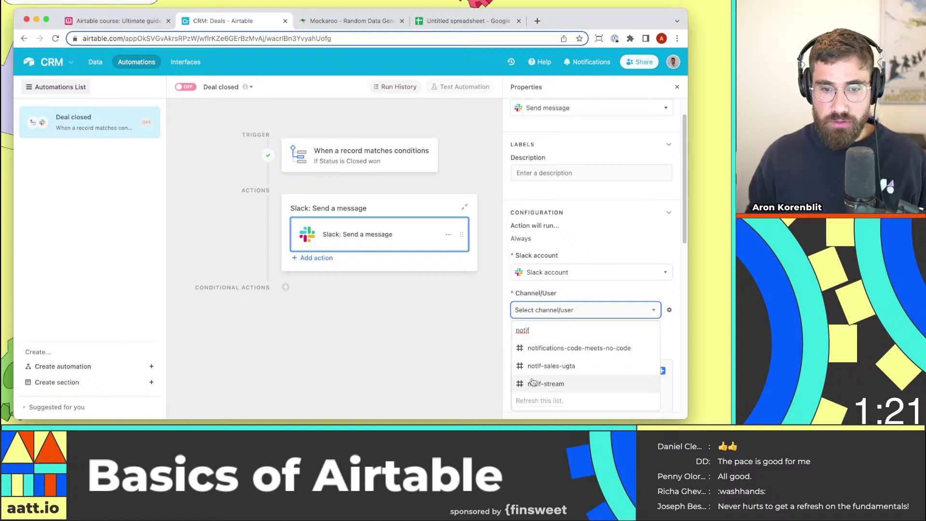
click(535, 384)
scroll(505, 317, down, 1)
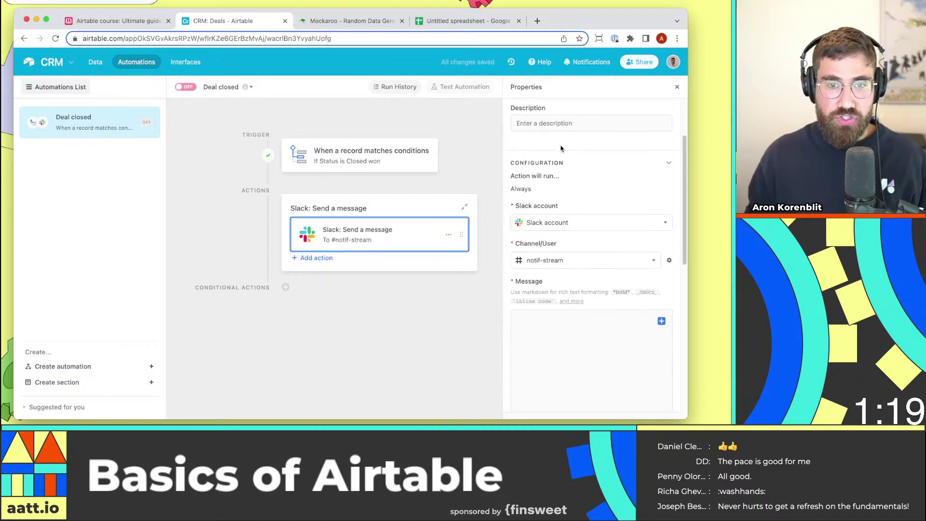
scroll(579, 217, down, 5)
Type 'We just closed a deal with' and insert the deal's Company field.
scroll(590, 169, up, 4)
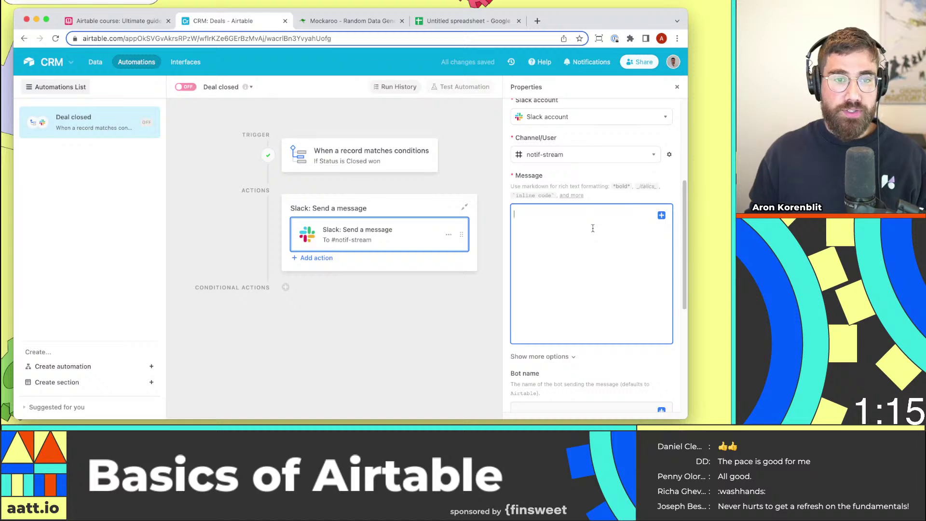
text(We just )
text(cl)
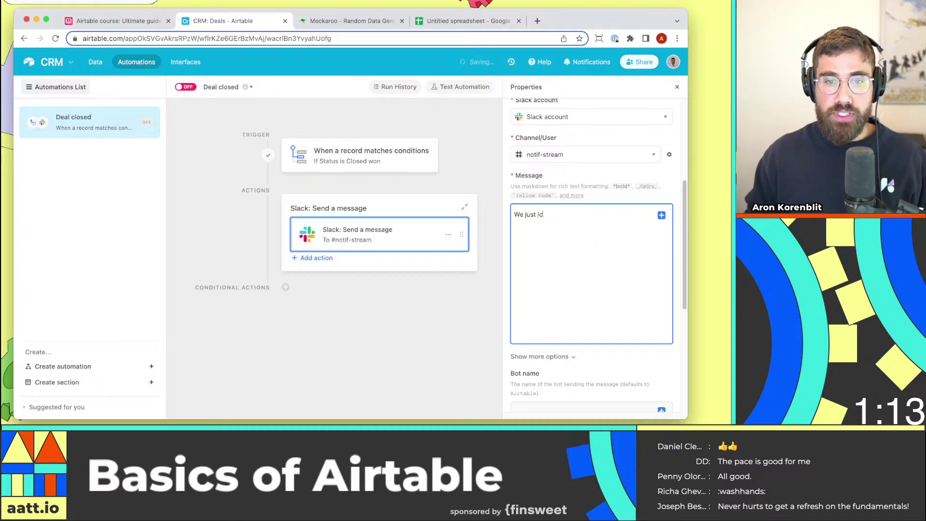
text(osed a deal with)
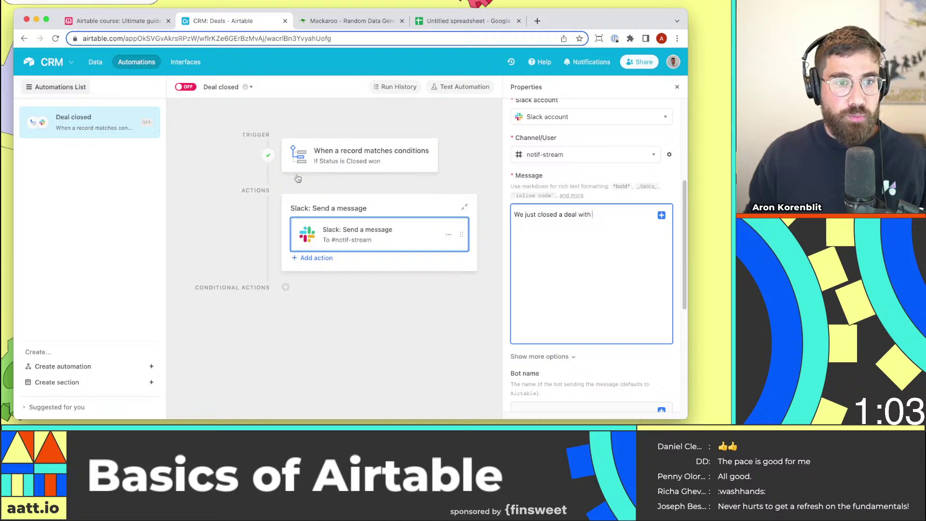
click(663, 216)
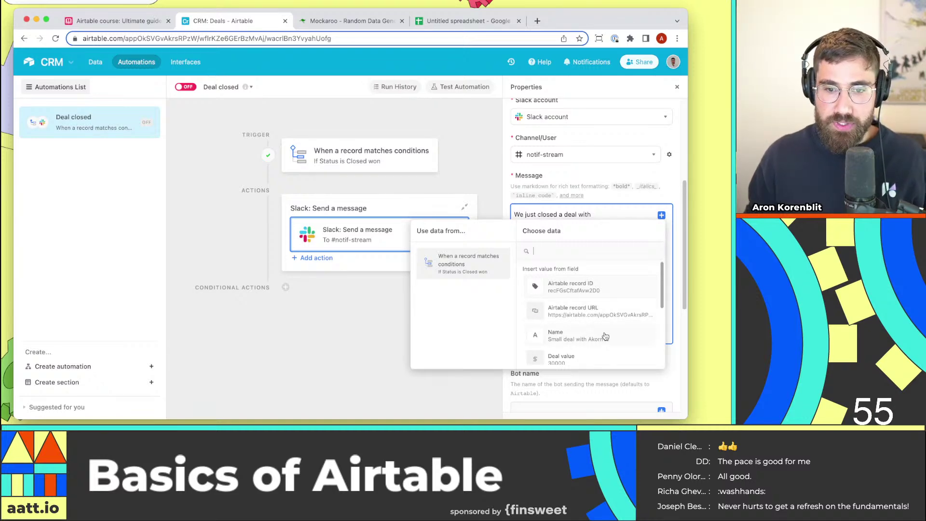
scroll(599, 323, down, 5)
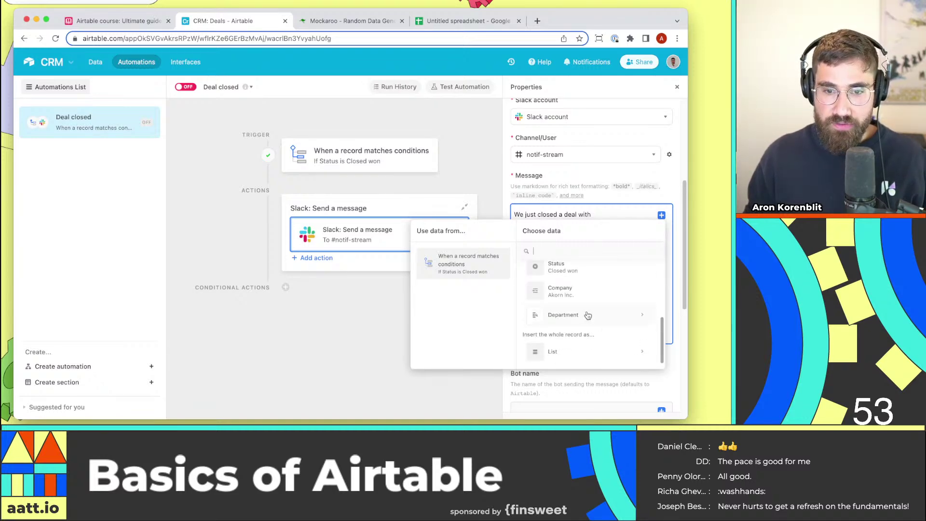
click(585, 293)
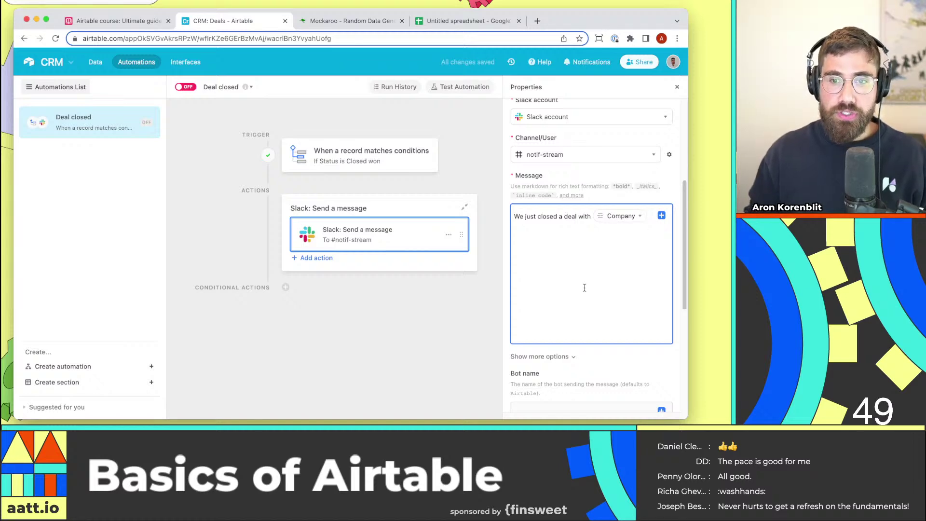
On a new line add 'worth', the Deal value field, and '$'.
key(Return)
text(worth)
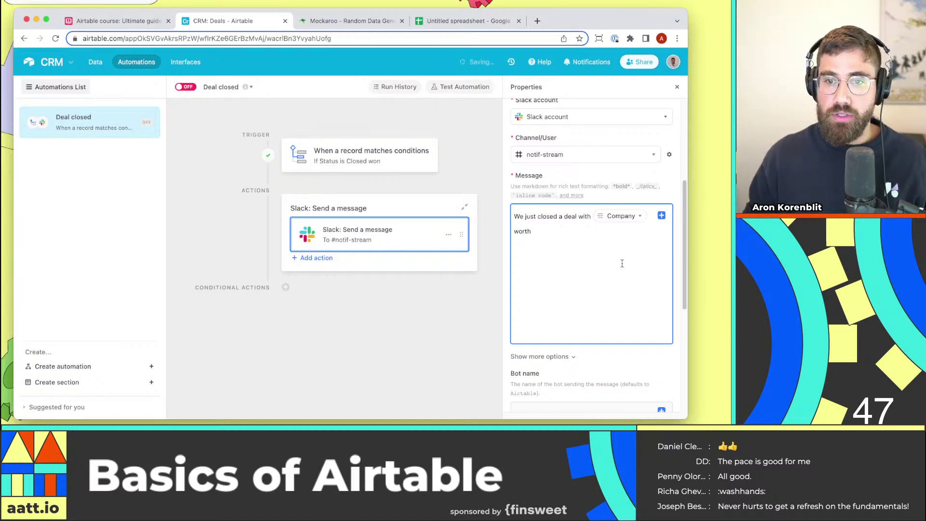
click(661, 215)
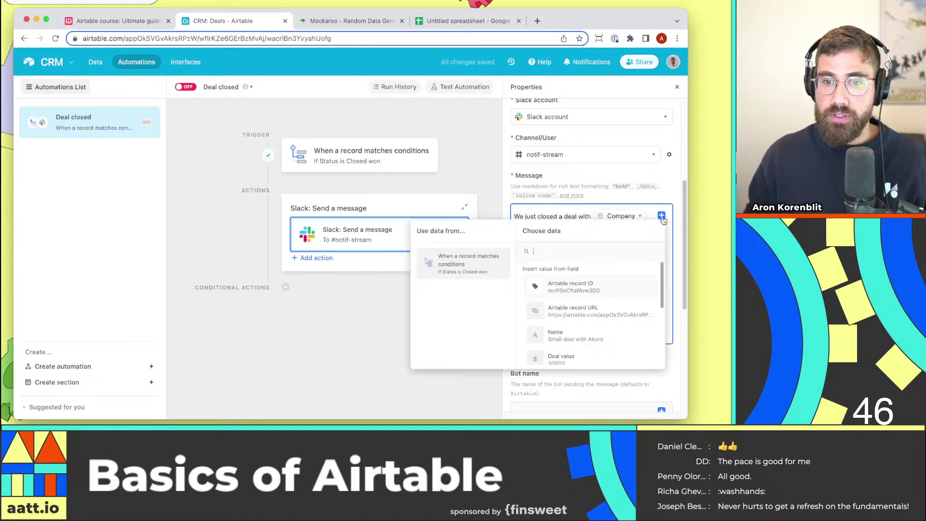
click(587, 351)
text($)
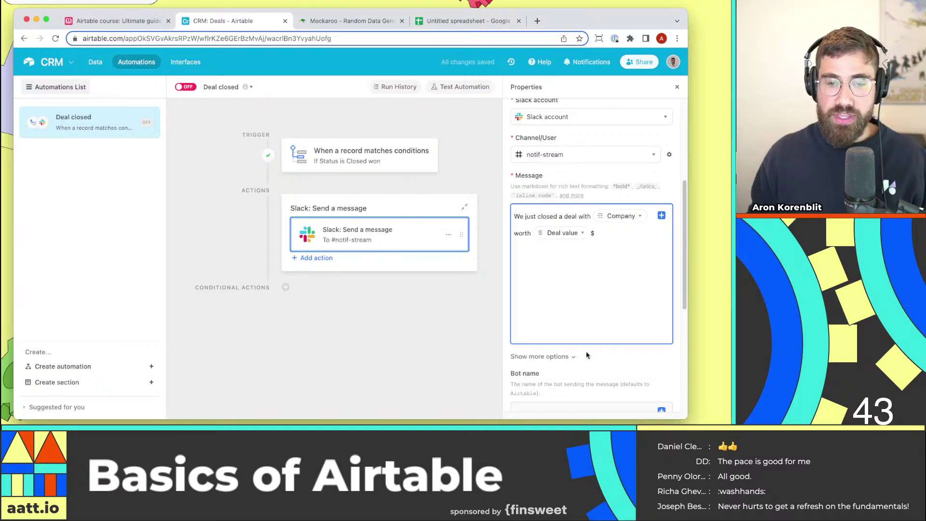
scroll(589, 290, down, 5)
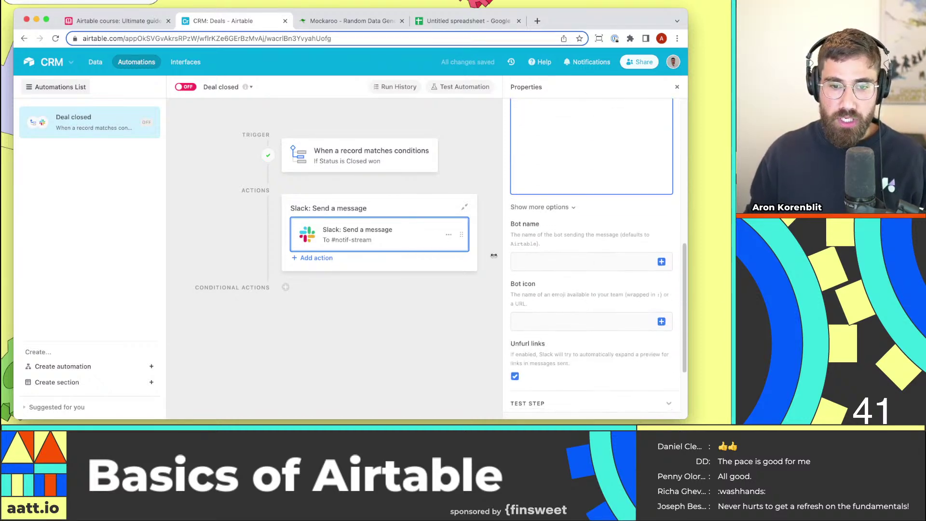
scroll(576, 292, down, 3)
Preview the Slack step ('…Akorn Inc. worth 30000$') and switch the Deal closed automation on.
click(579, 379)
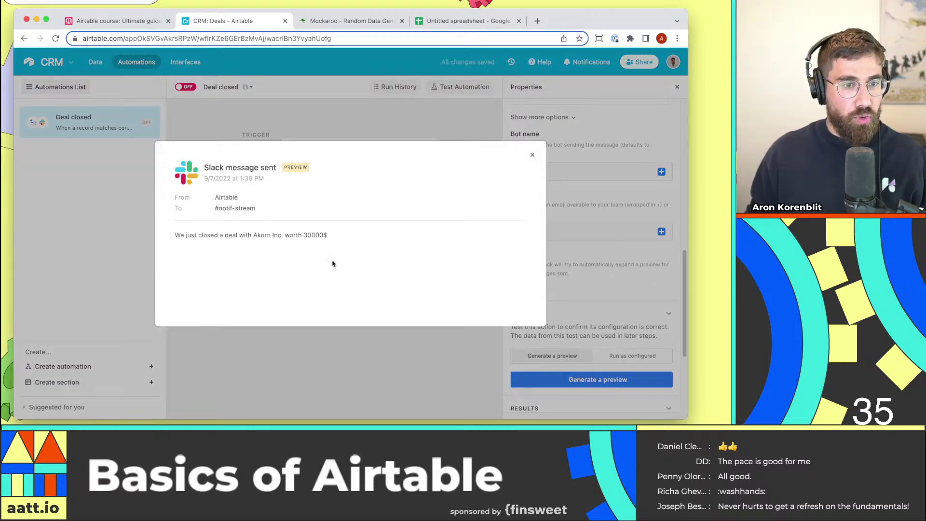
click(376, 358)
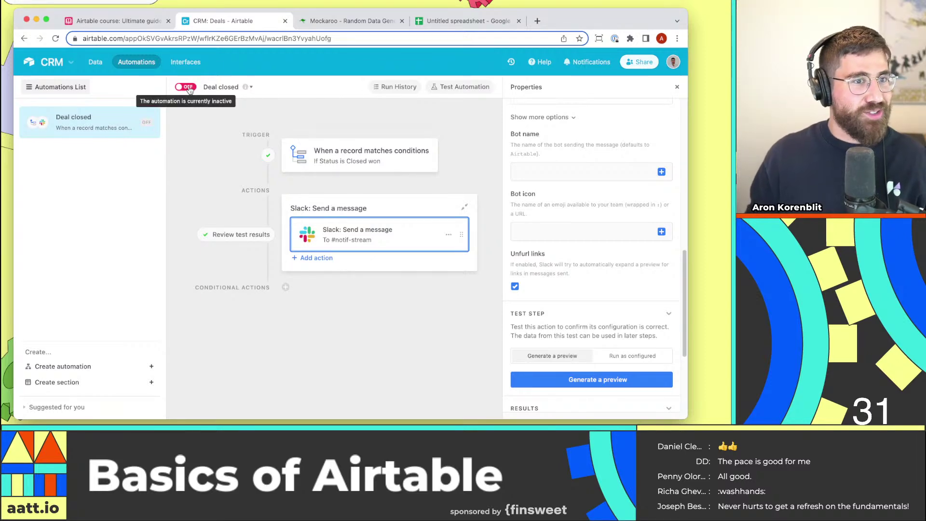
click(187, 87)
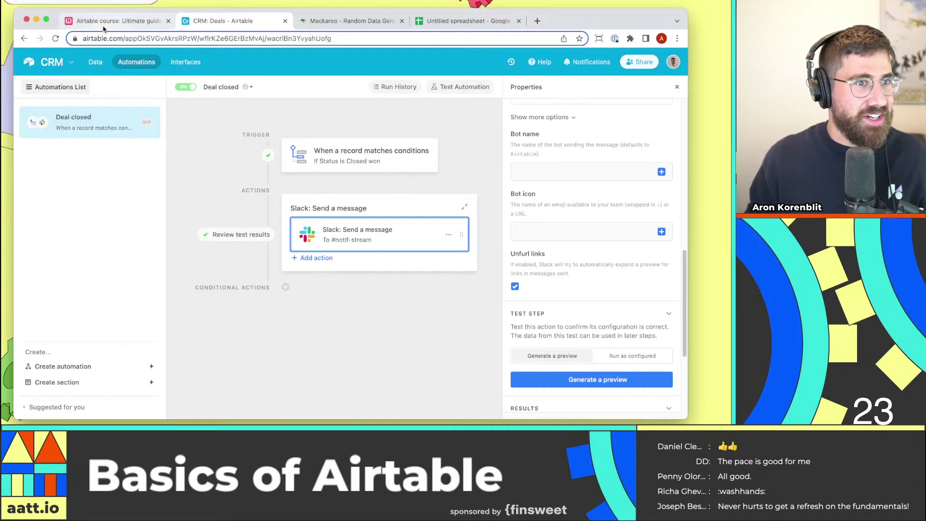
In the Deals data, set the Ohm deal's Status to Closed won.
click(105, 64)
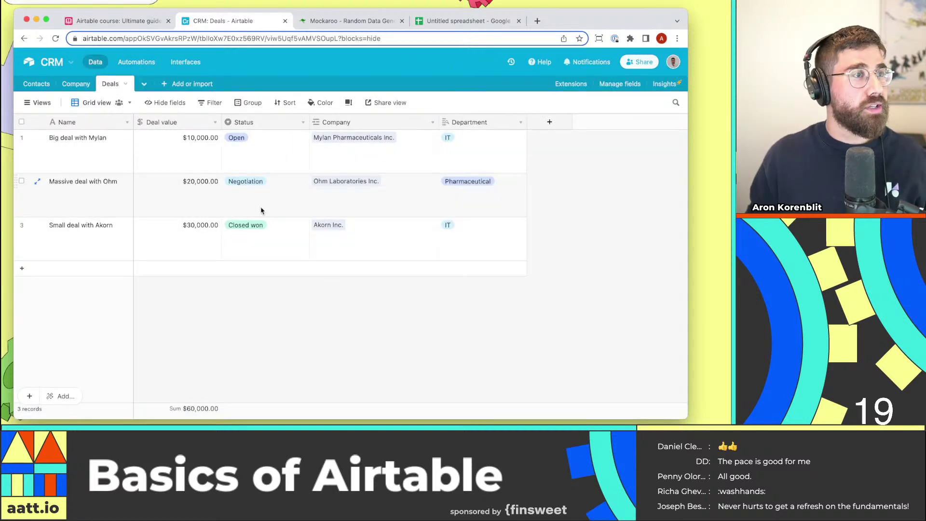
click(289, 201)
click(295, 202)
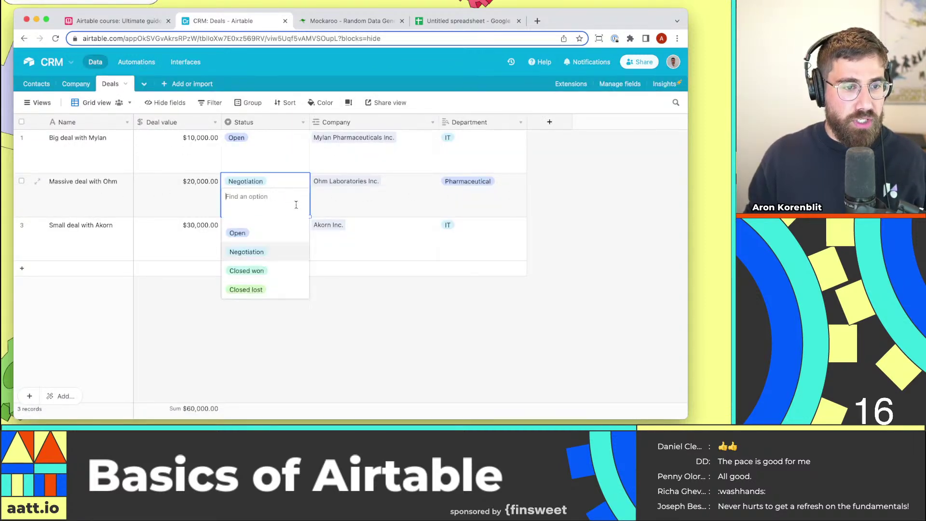
click(294, 271)
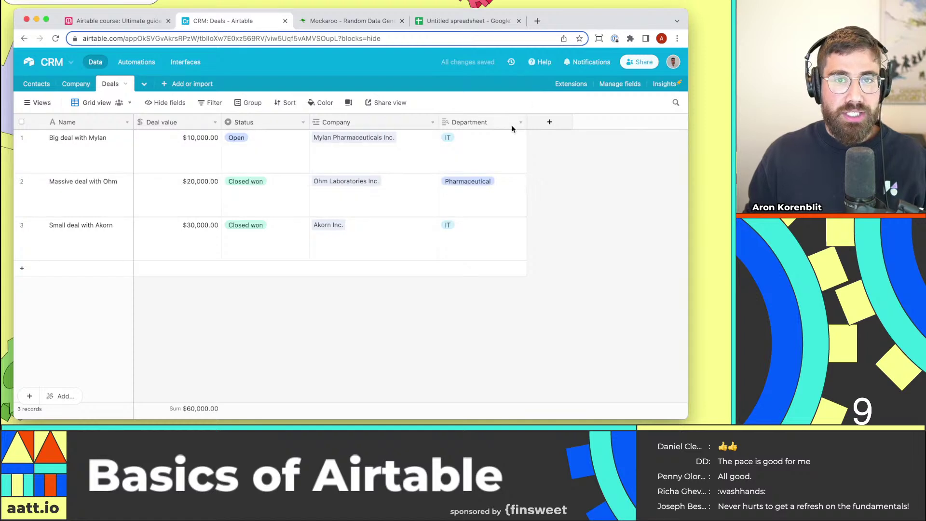
Inspect the automation's successful run and its Slack step, then bring Slack forward.
click(136, 62)
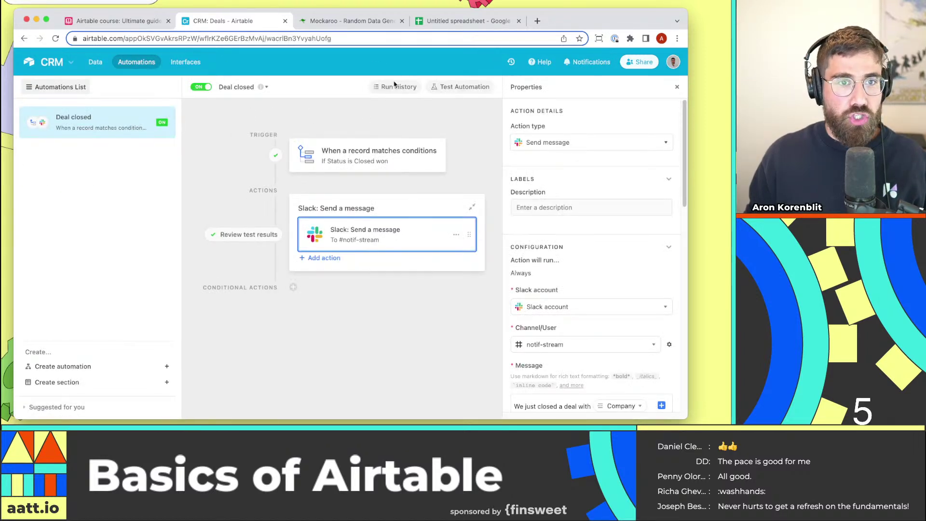
click(412, 88)
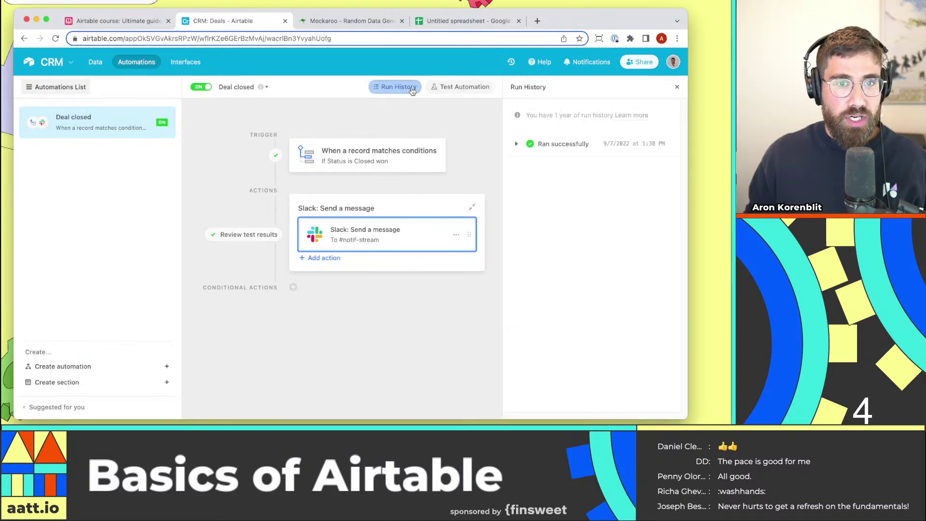
click(579, 144)
click(600, 212)
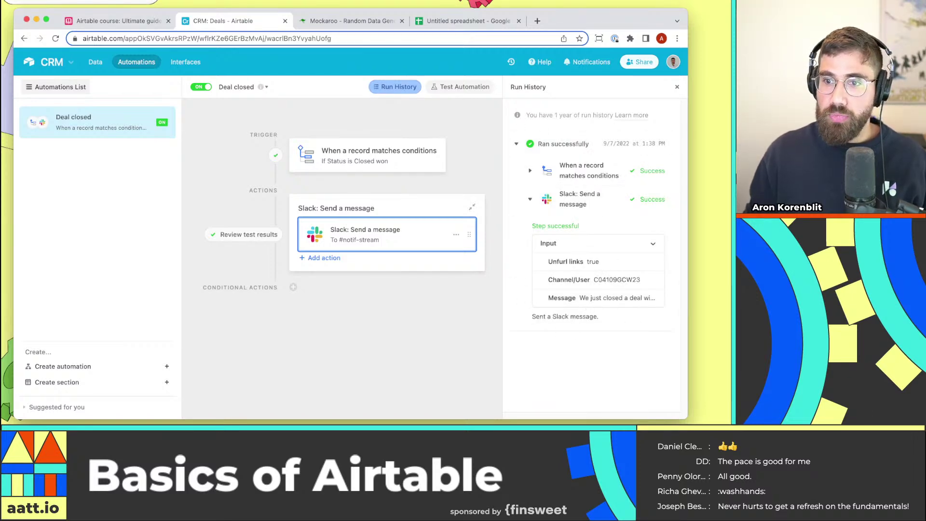
key(super+Tab)
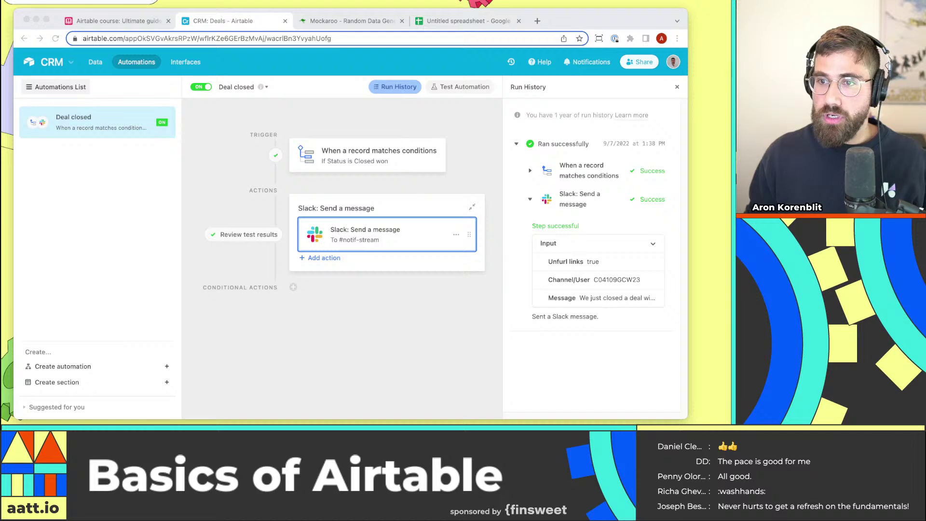
drag(729, 45, 157, 2)
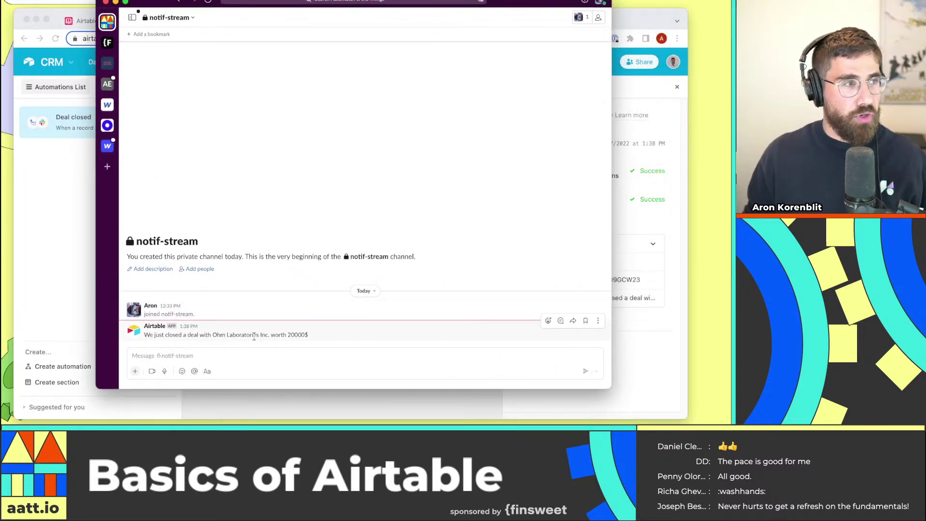
Highlight the 20000$ amount in the notif-stream message, then drag Slack aside to reveal Airtable's run history.
drag(296, 335, 317, 337)
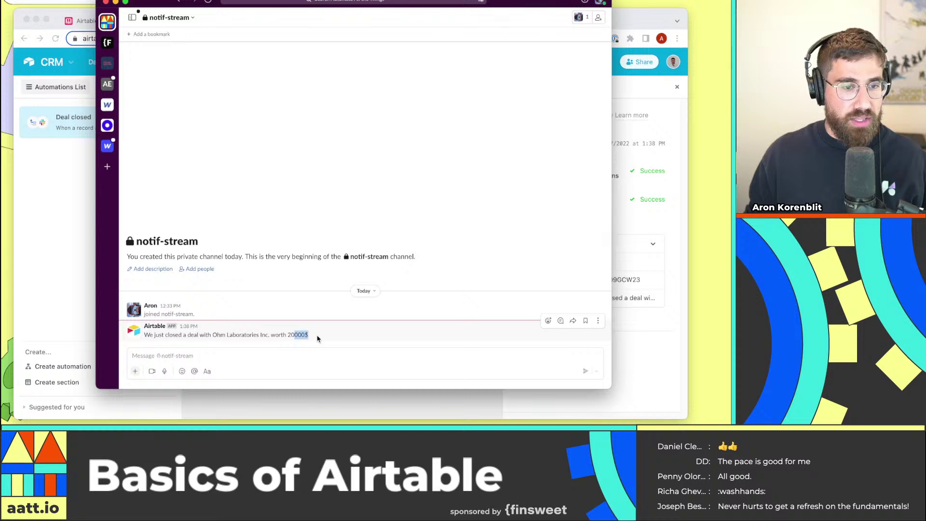
click(333, 347)
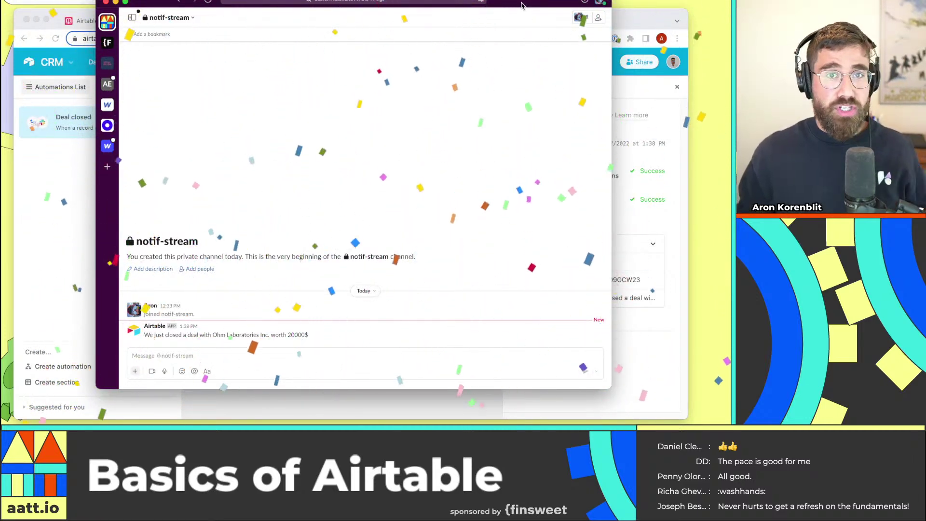
drag(520, 5, 924, 37)
drag(567, 31, 801, 43)
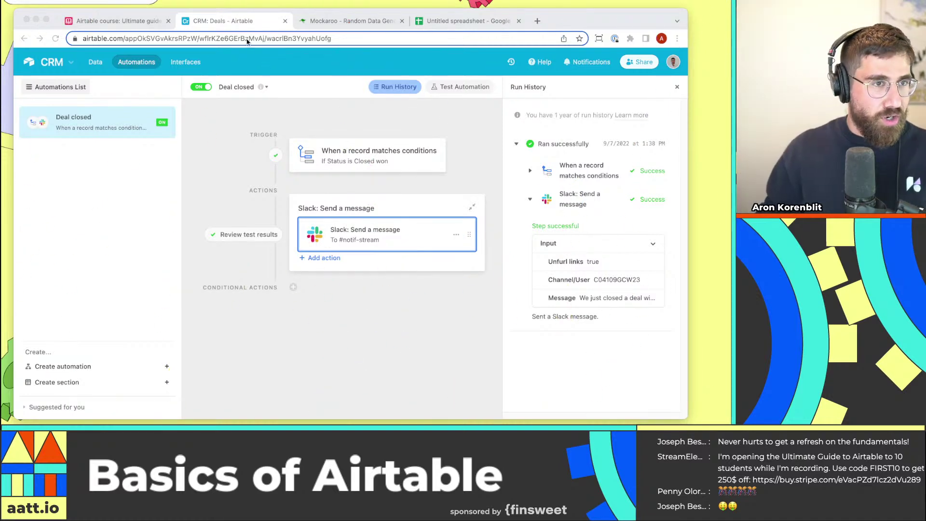
Browse the Airtable course contents, expanding and collapsing Collaboration, then return to the CRM Deals table.
click(84, 22)
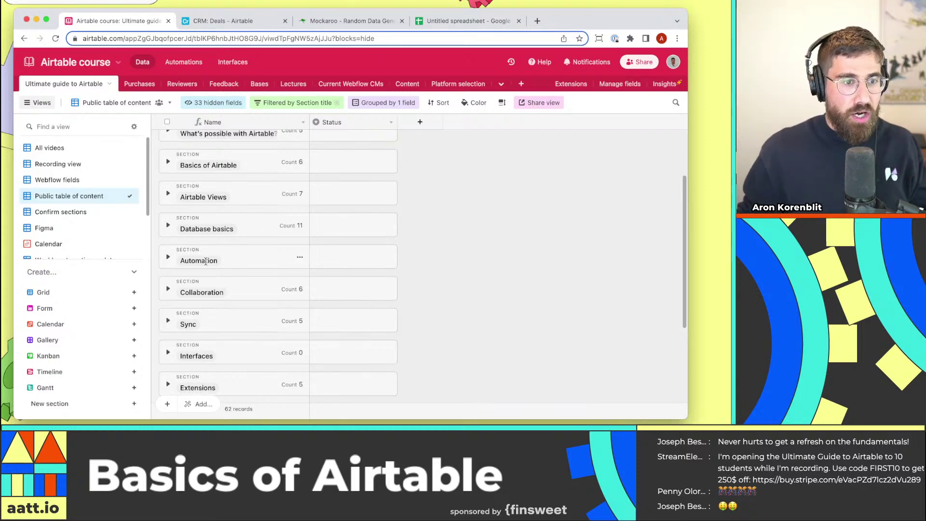
scroll(176, 295, down, 1)
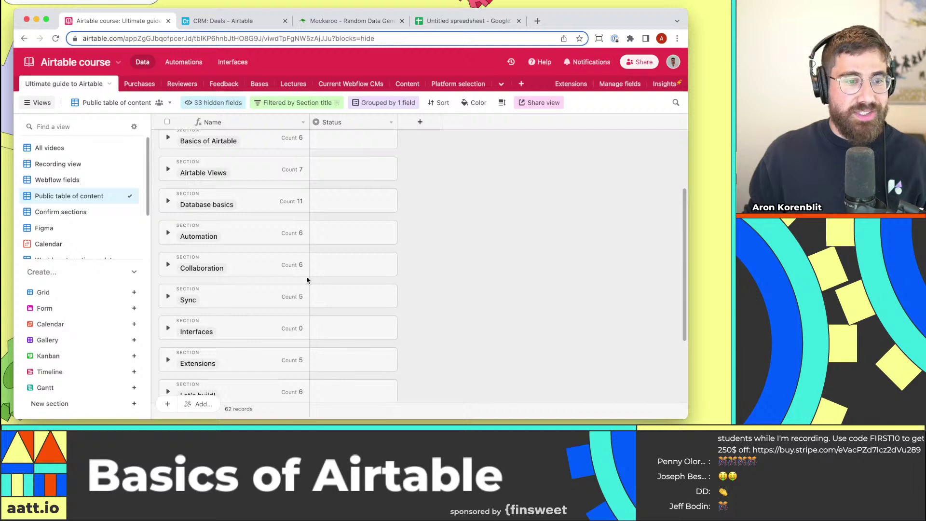
scroll(278, 291, down, 1)
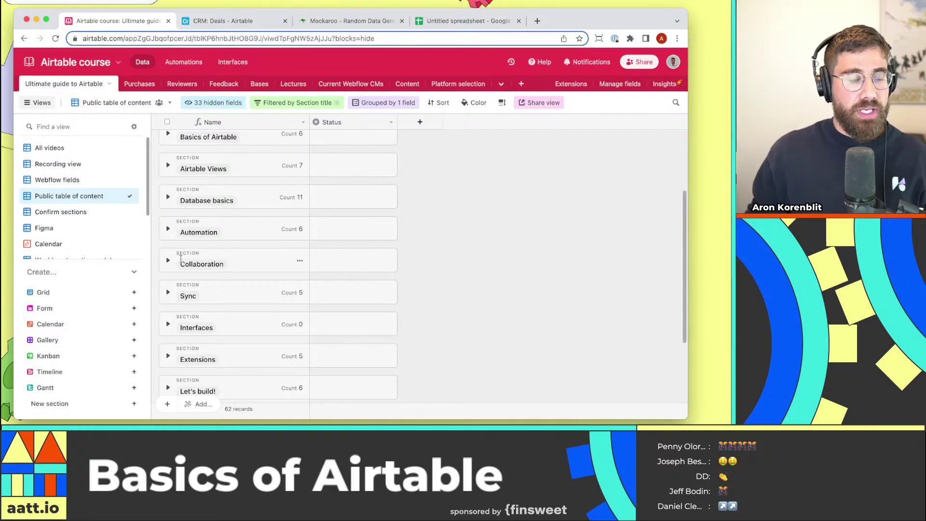
click(221, 20)
click(96, 63)
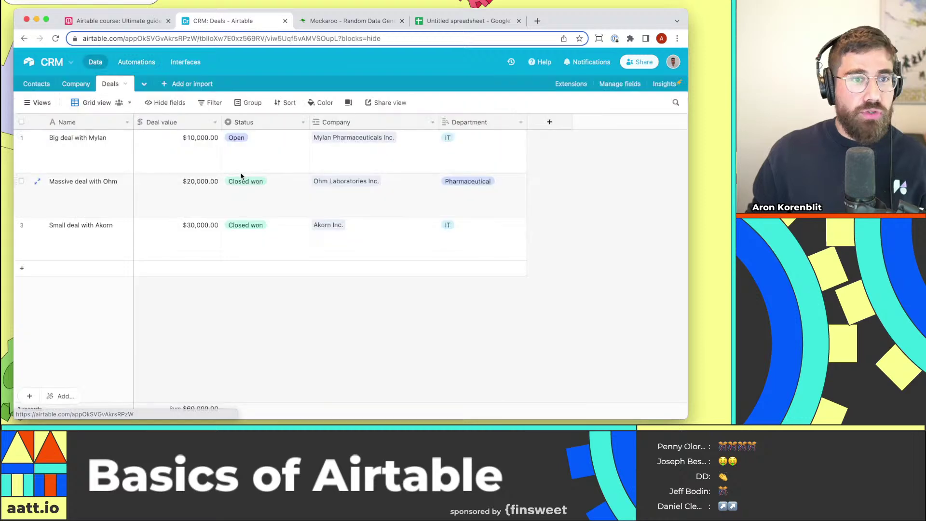
click(115, 20)
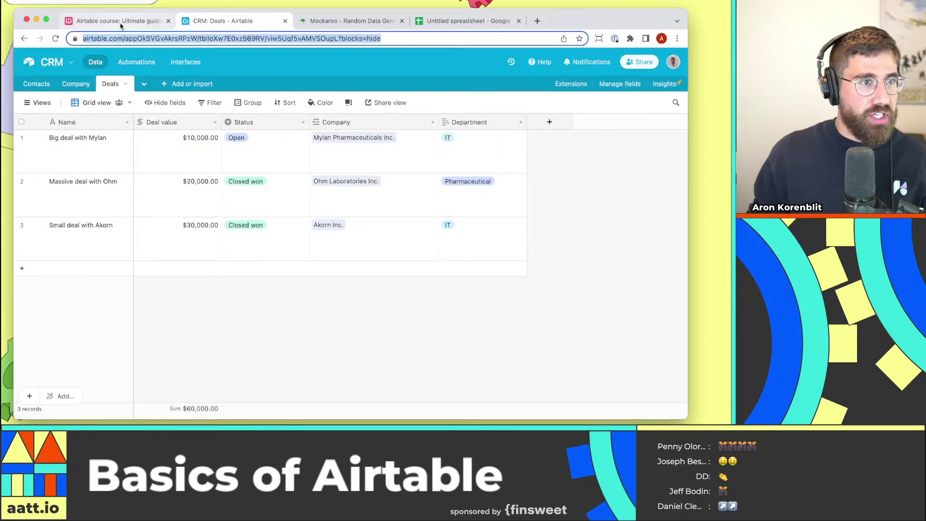
click(168, 260)
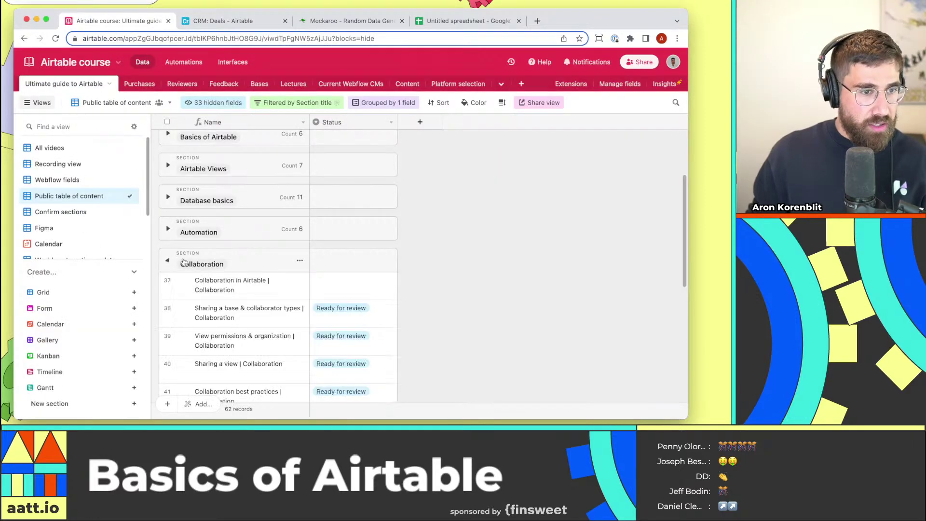
scroll(270, 290, down, 2)
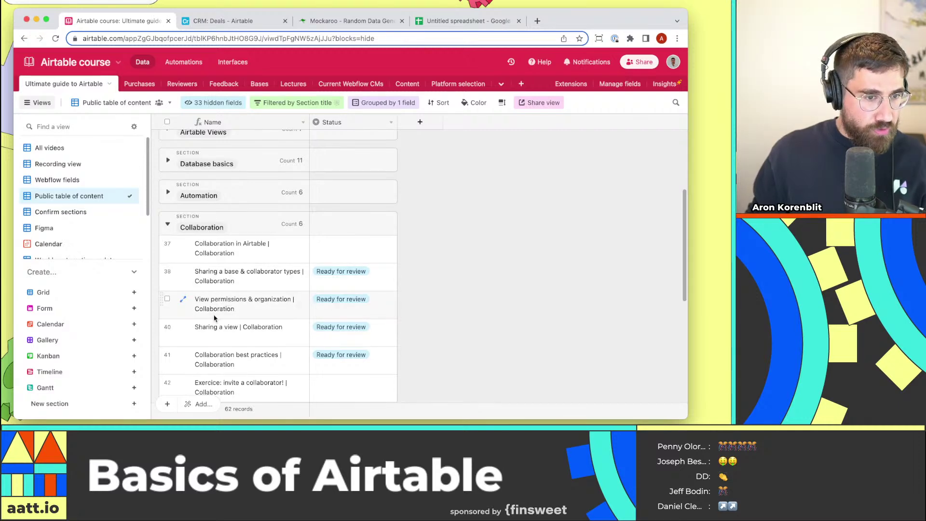
click(168, 225)
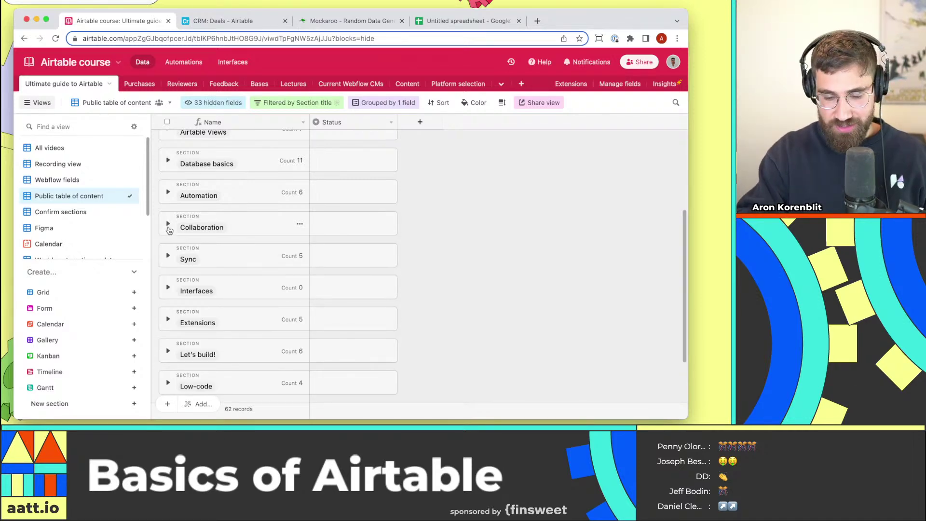
click(252, 25)
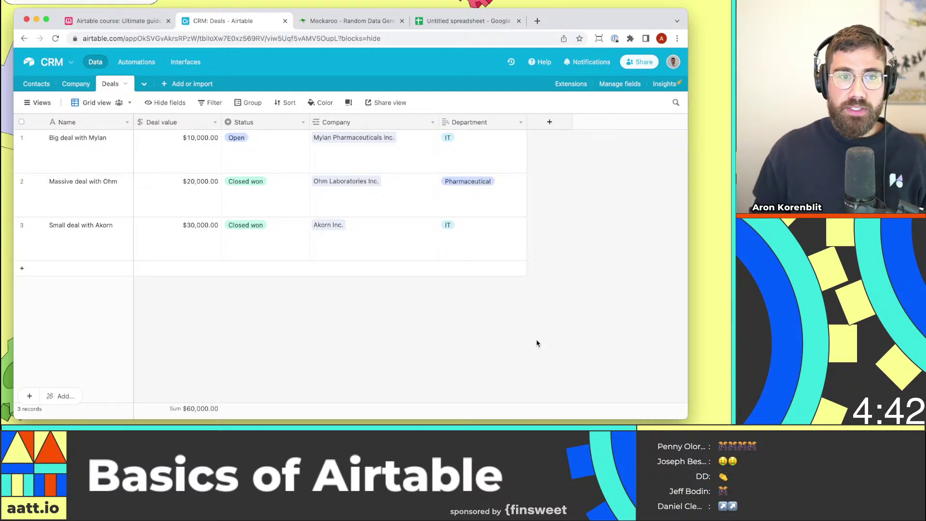
Invite the collaborator's e-mail address to the CRM base with Editor permission instead of Creator.
click(646, 66)
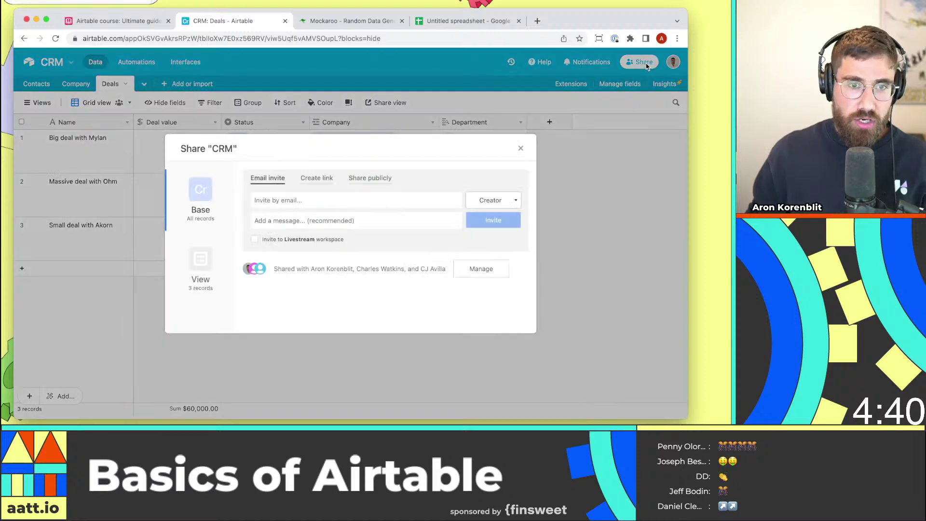
click(325, 204)
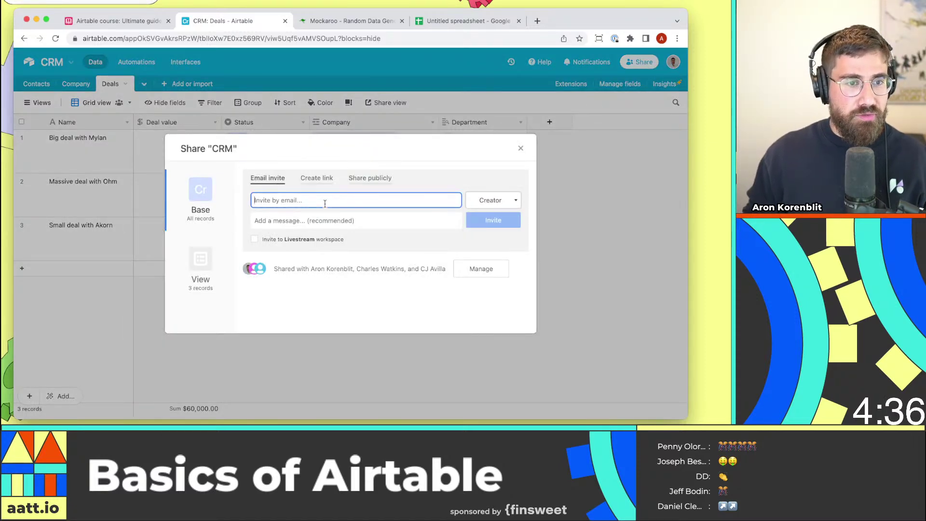
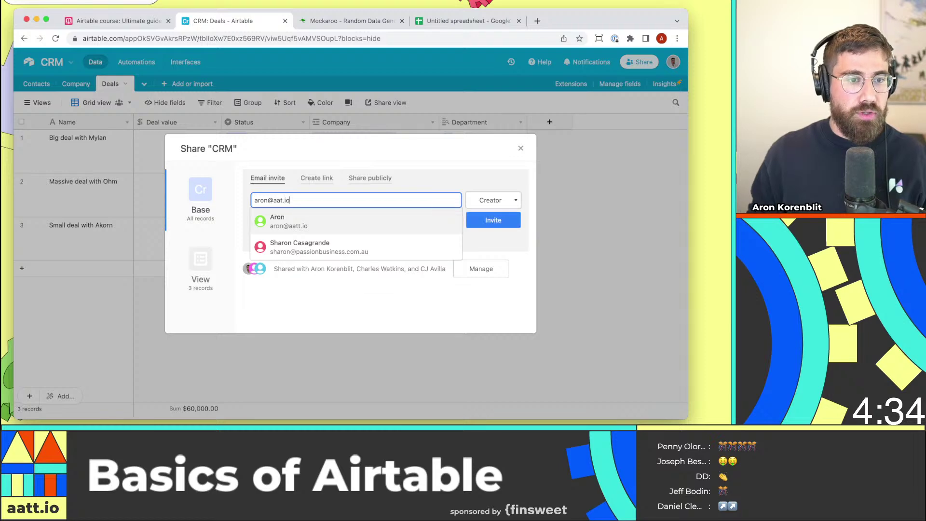
click(341, 229)
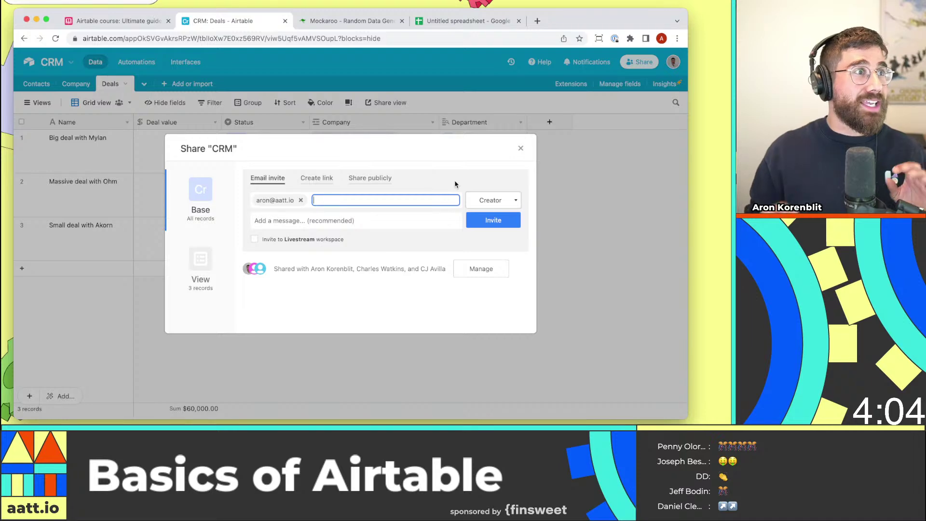
click(492, 199)
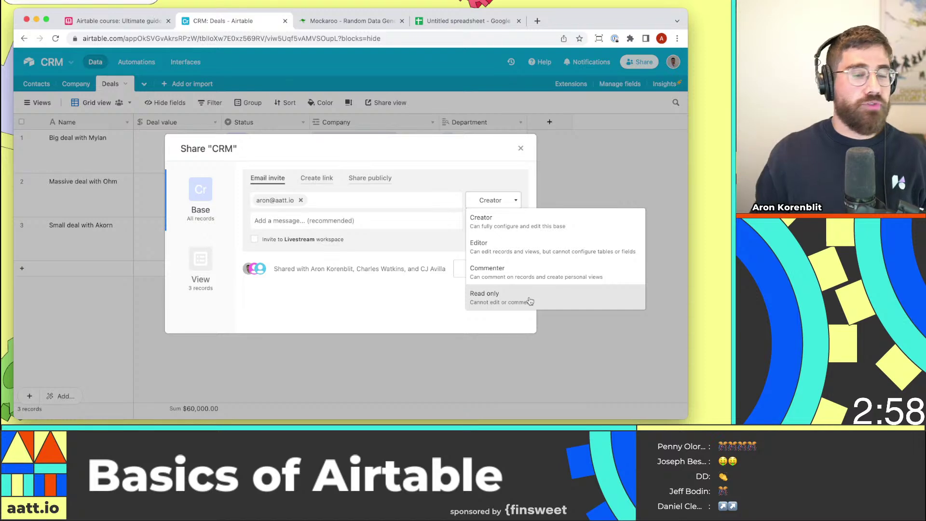
click(527, 248)
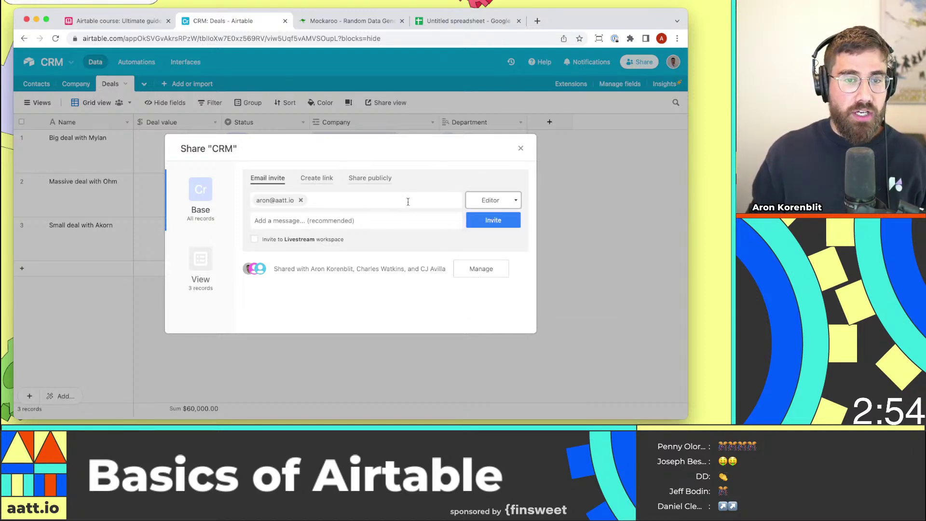
click(511, 225)
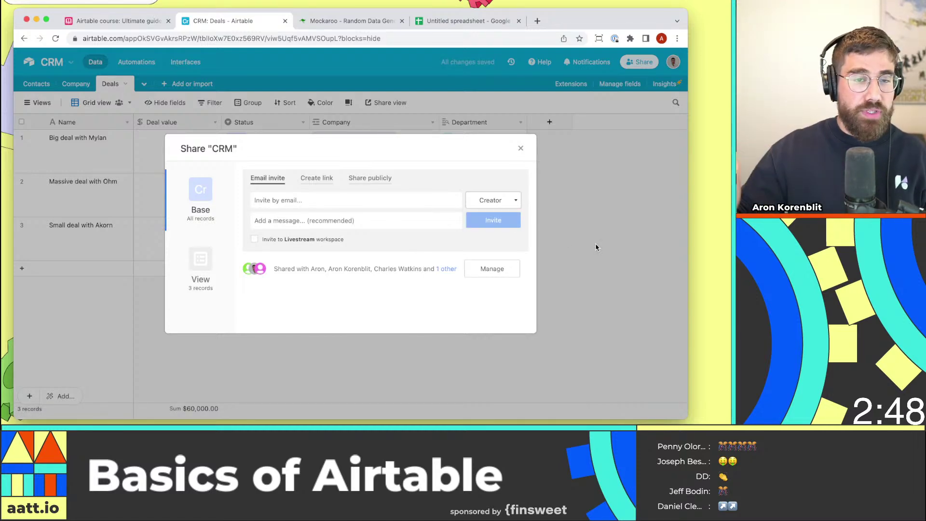
Close the Share dialog and click the Ohm record and Akorn Department cell, then deselect.
click(520, 149)
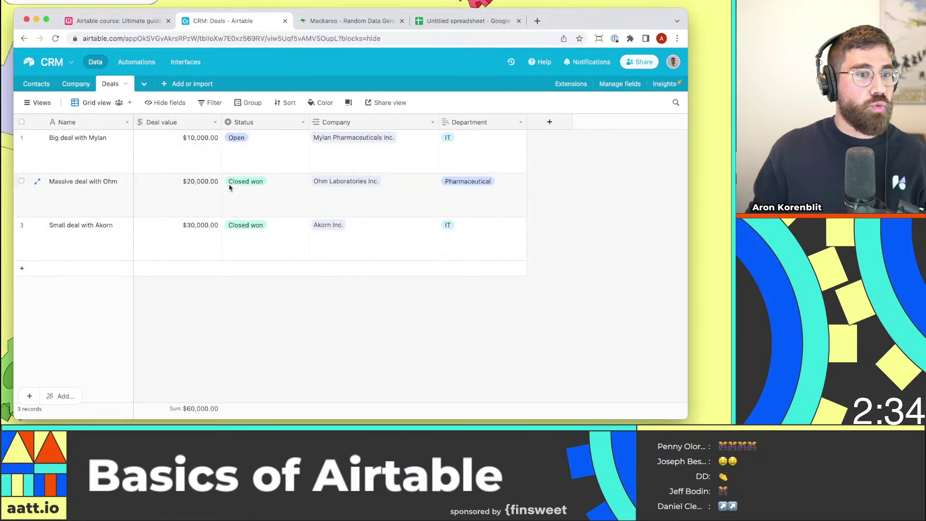
click(76, 194)
click(464, 237)
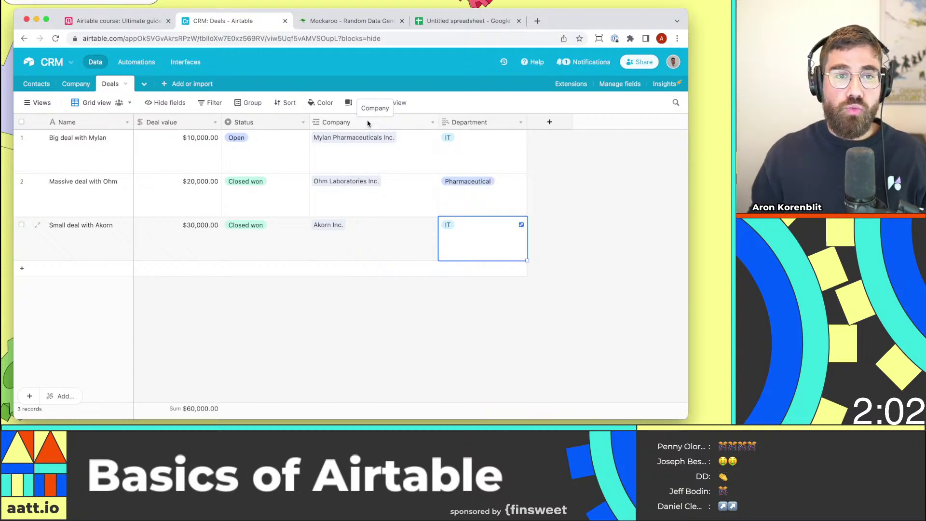
click(360, 325)
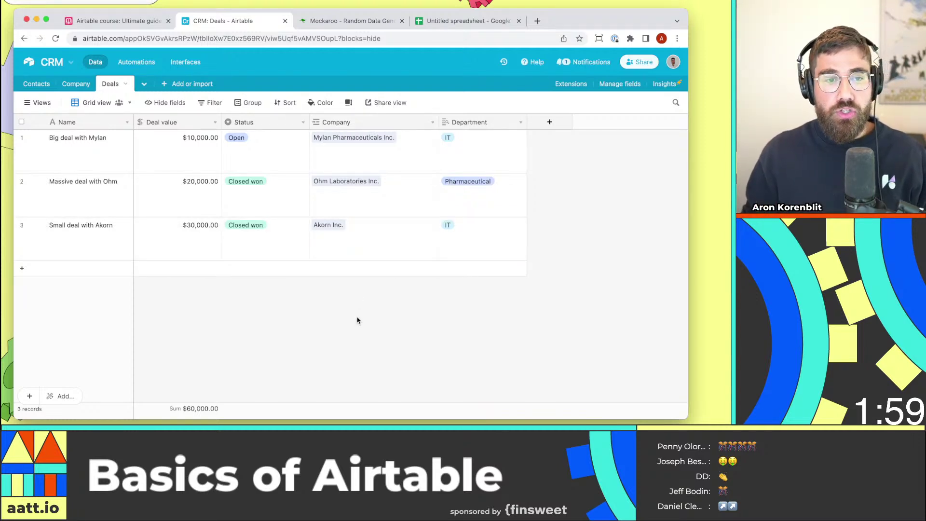
Create a new grid view named 'Closed won' for the Deals table.
click(42, 103)
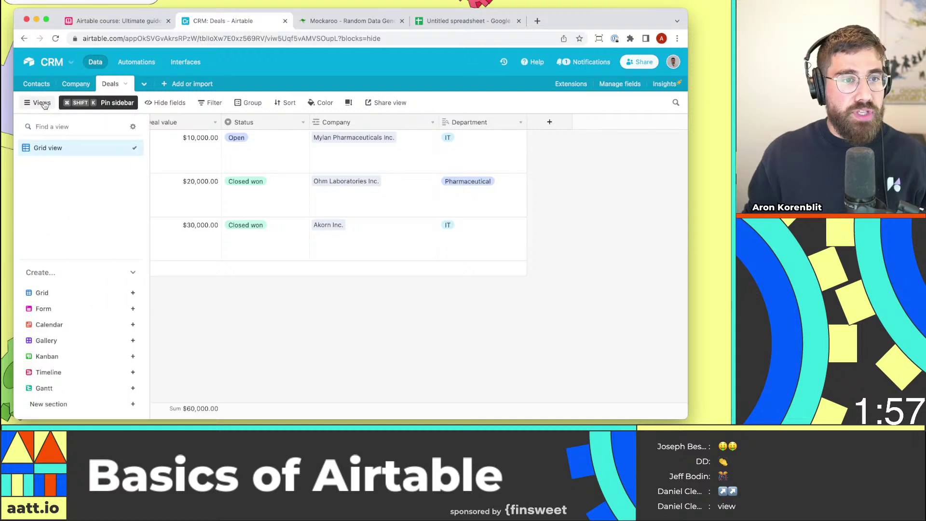
click(73, 296)
text(CL)
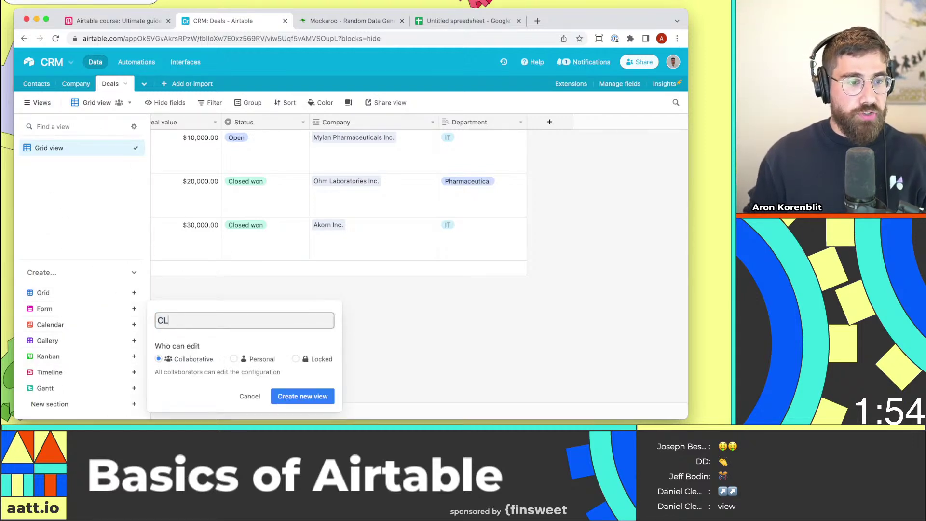
text(os)
key(BackSpace)
key(BackSpace)
key(BackSpace)
text(losed won)
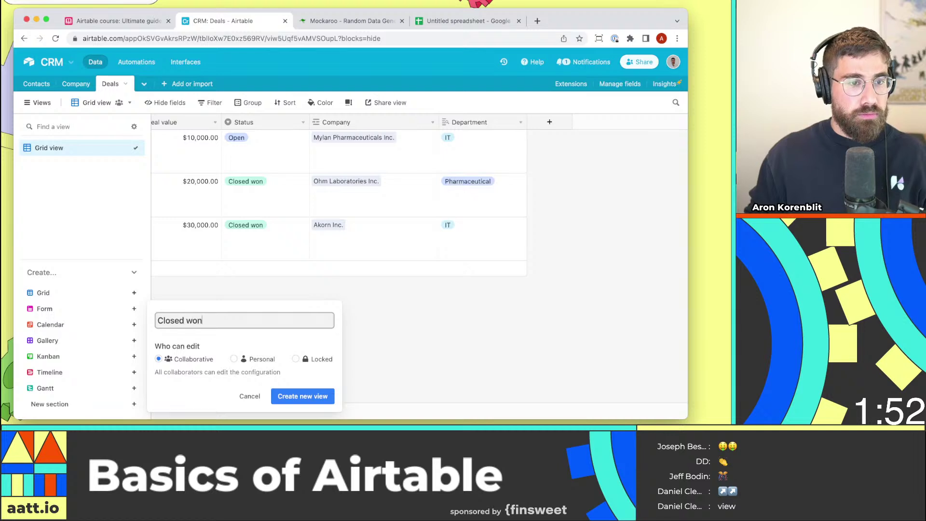
click(290, 394)
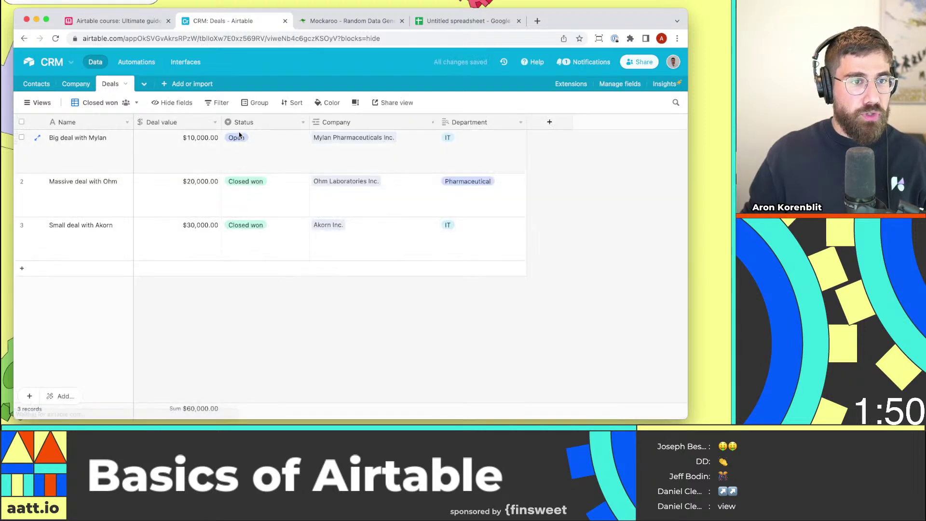
Filter the view to deals whose Status is Closed won.
click(218, 103)
click(244, 143)
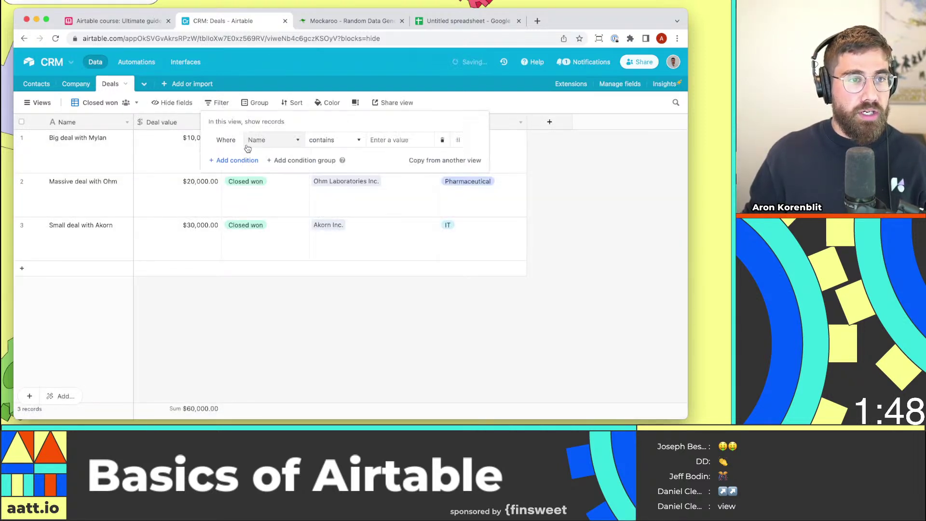
click(255, 141)
text(stat)
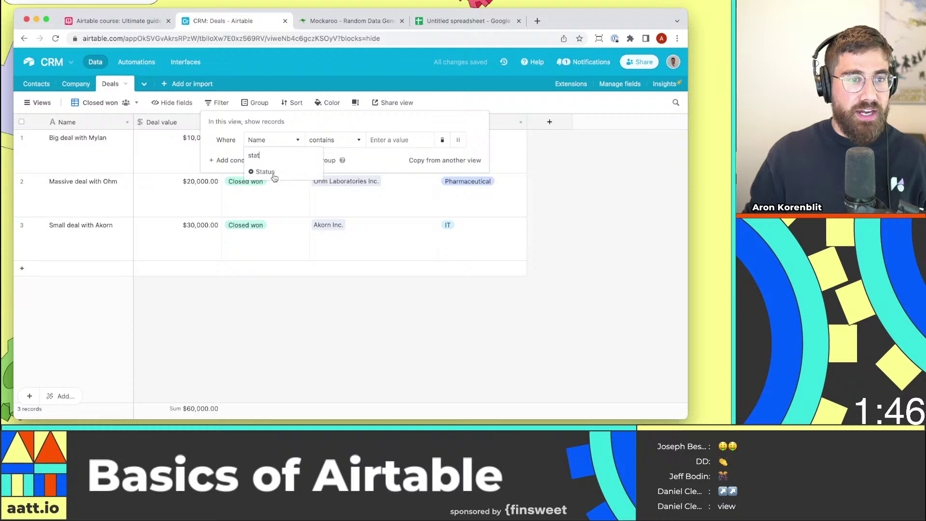
click(273, 174)
click(400, 140)
click(400, 227)
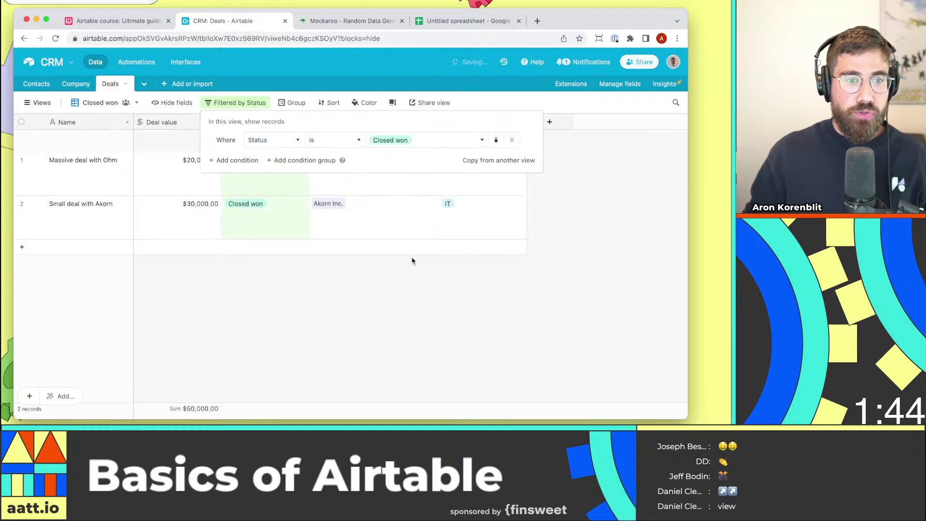
click(412, 261)
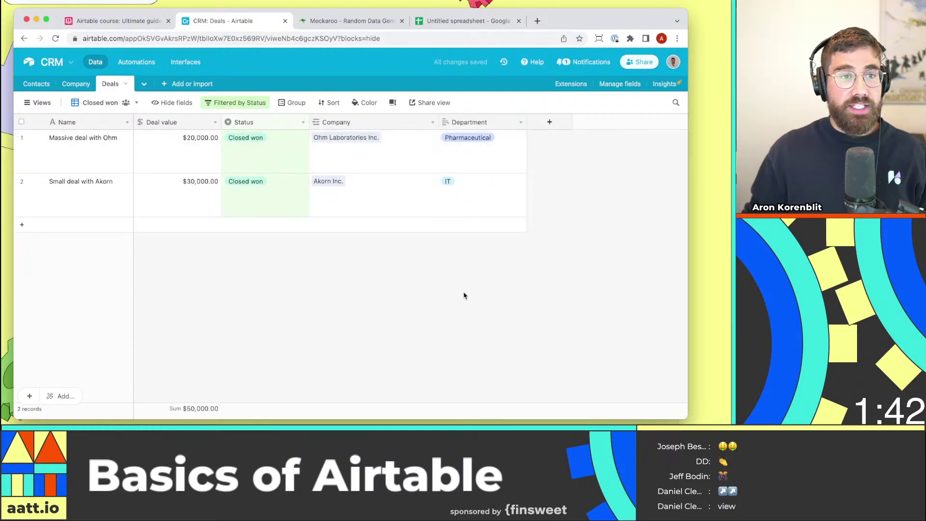
Hide the Department field in the Closed won view.
click(167, 103)
click(238, 184)
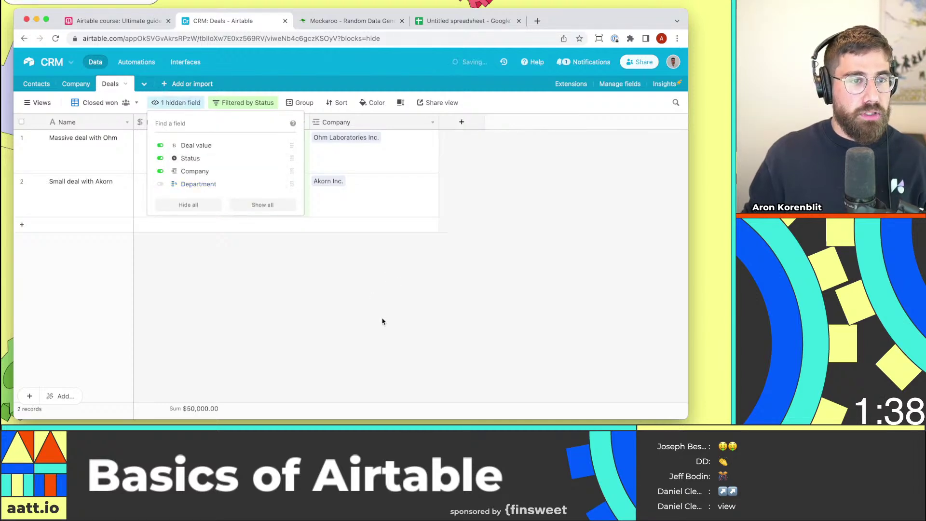
click(382, 322)
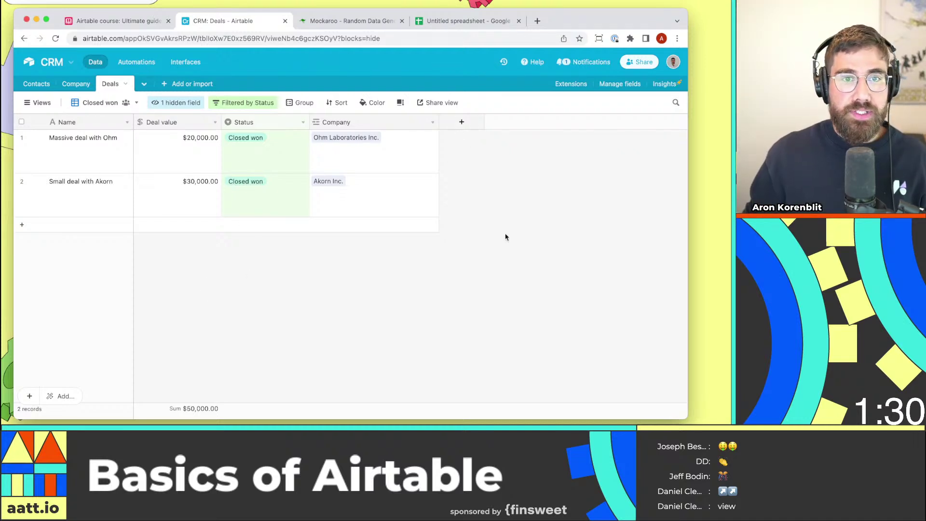
Create a shareable grid view link for the Closed won view and copy it.
click(440, 103)
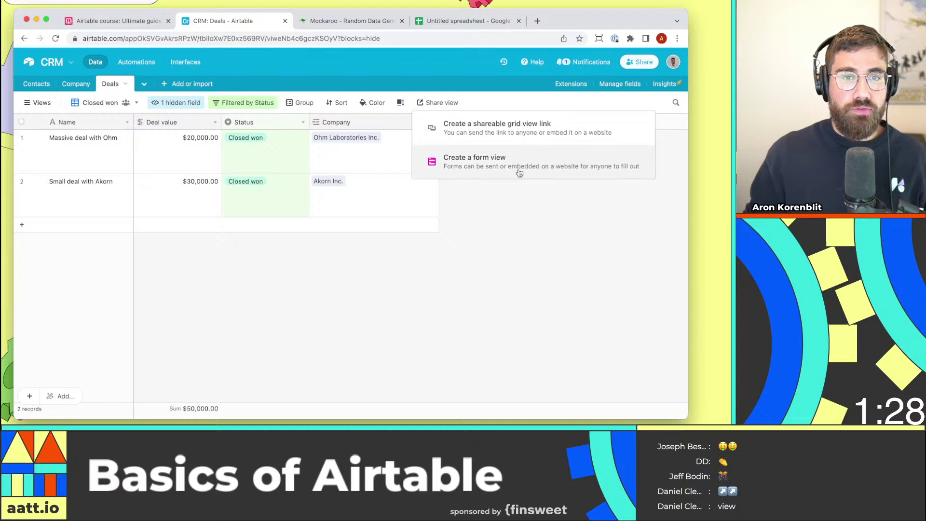
click(536, 130)
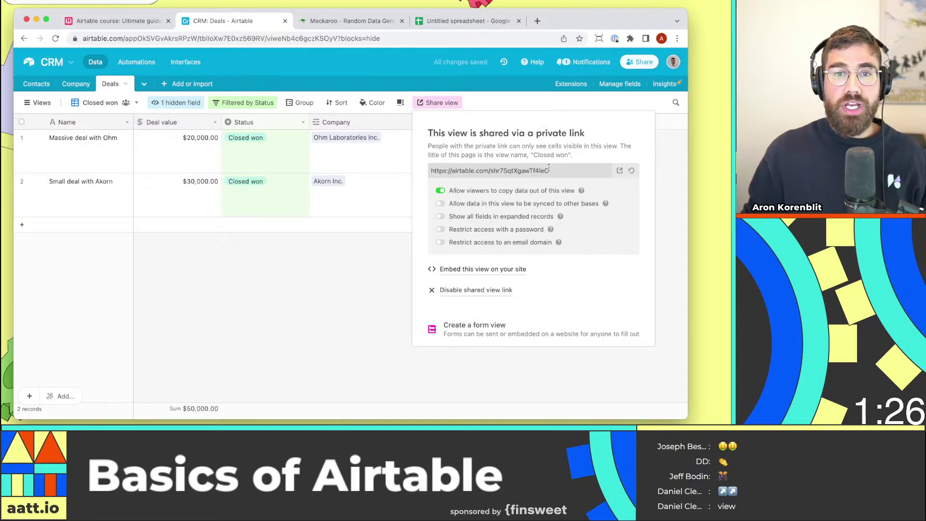
click(549, 170)
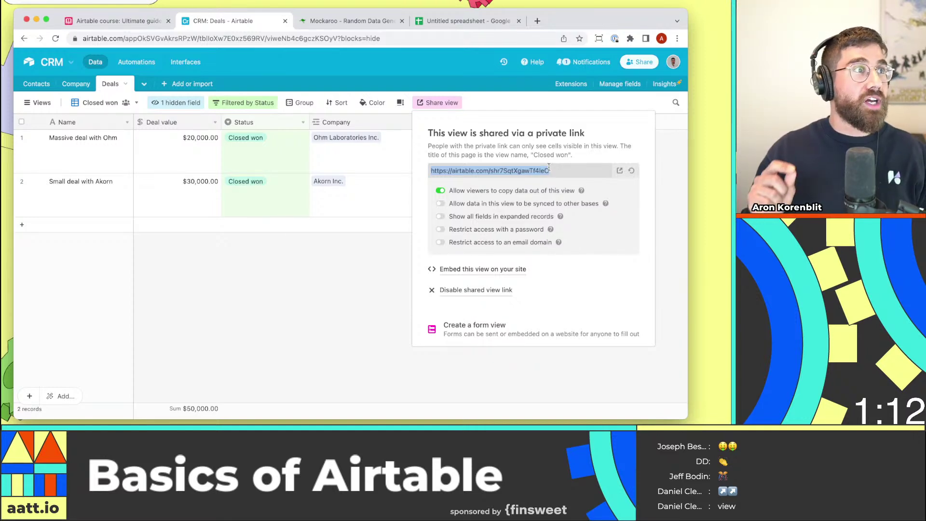
click(368, 276)
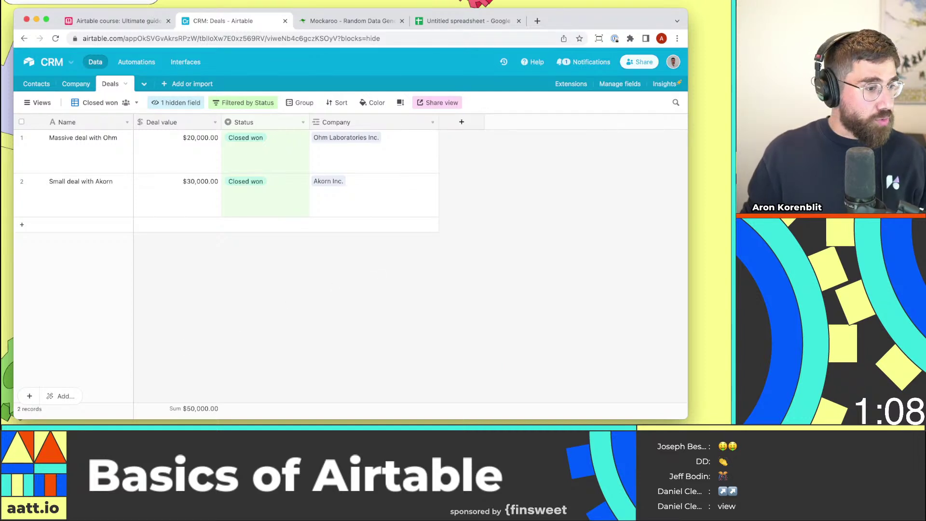
Load the copied Closed won share link in a new browser tab.
key(super+Tab)
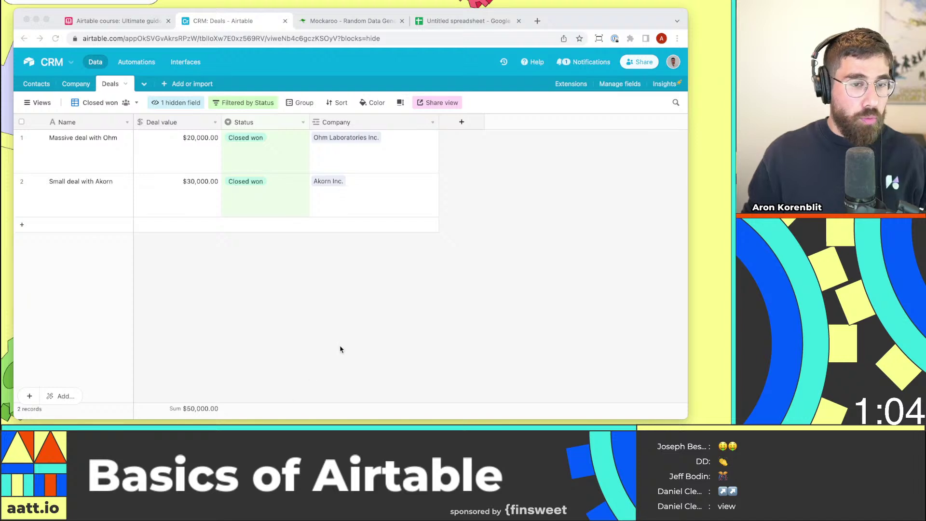
key(ctrl+t)
key(Return)
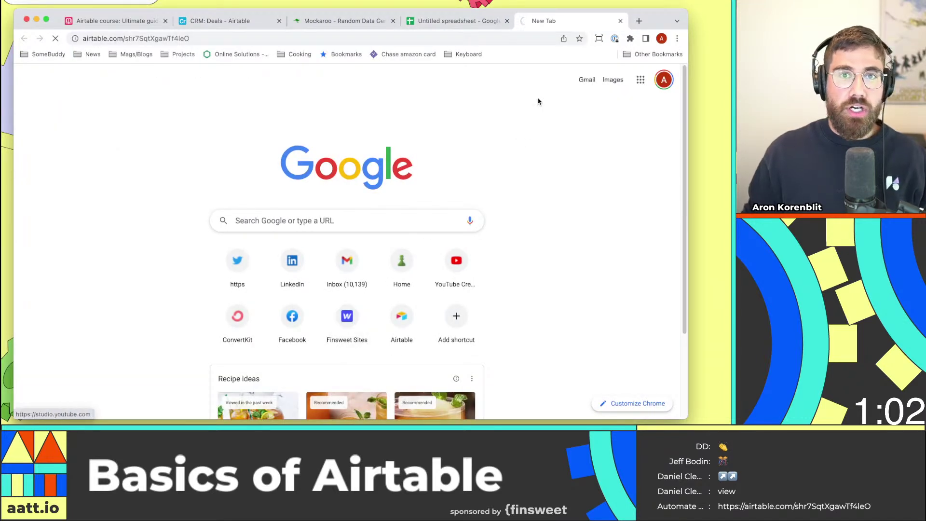
Change the Ohm deal value to 50,000, then reload the shared Closed won page to see $80,000.
drag(567, 21, 338, 22)
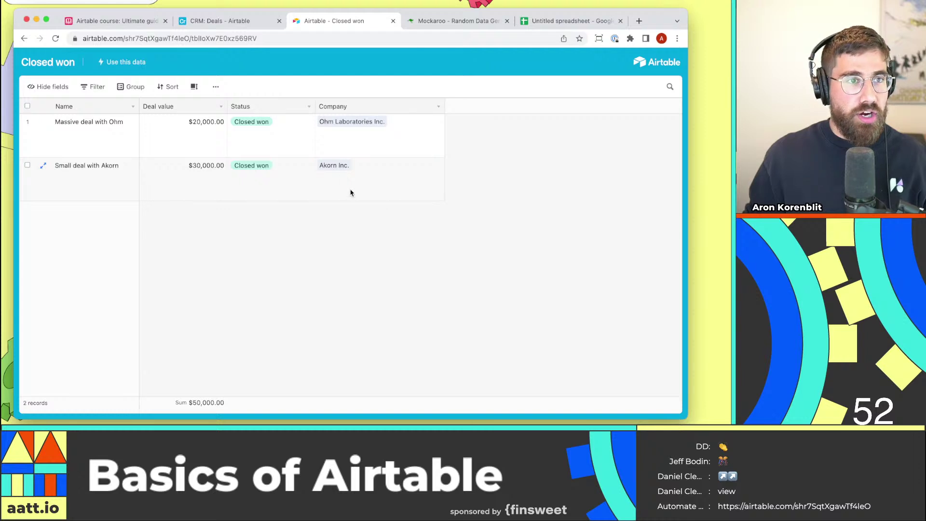
click(250, 21)
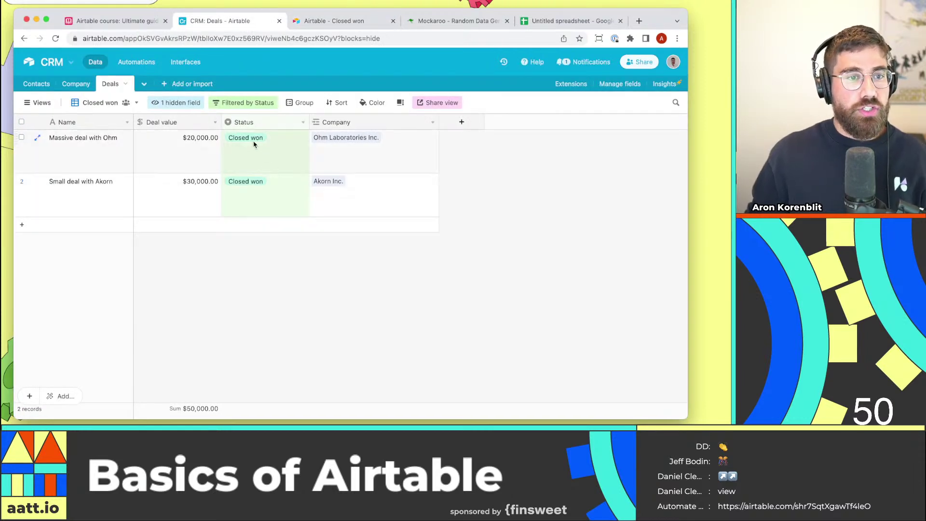
click(208, 147)
double_click(209, 147)
text(50)
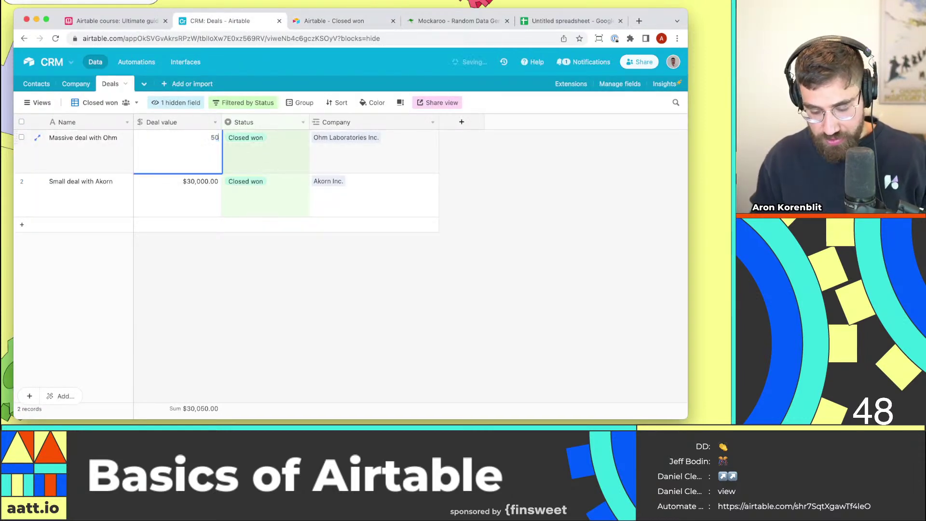
text(,000)
key(Return)
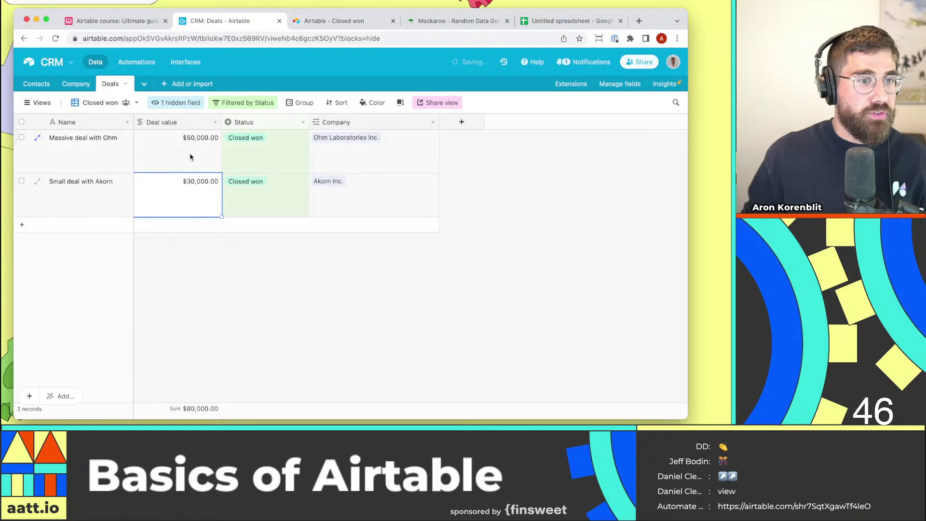
click(333, 21)
key(super+r)
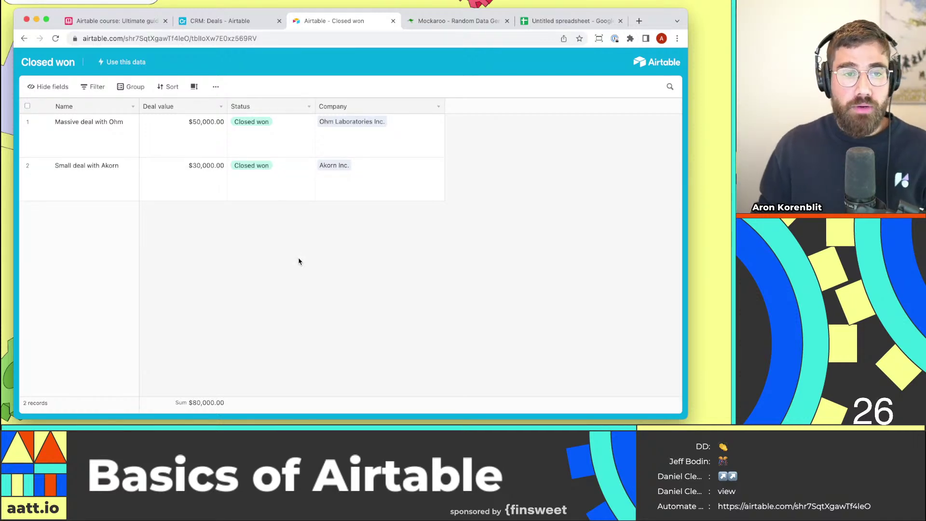
Check the Closed won view's sharing options and views list, then switch to the Airtable course base.
click(203, 21)
click(438, 103)
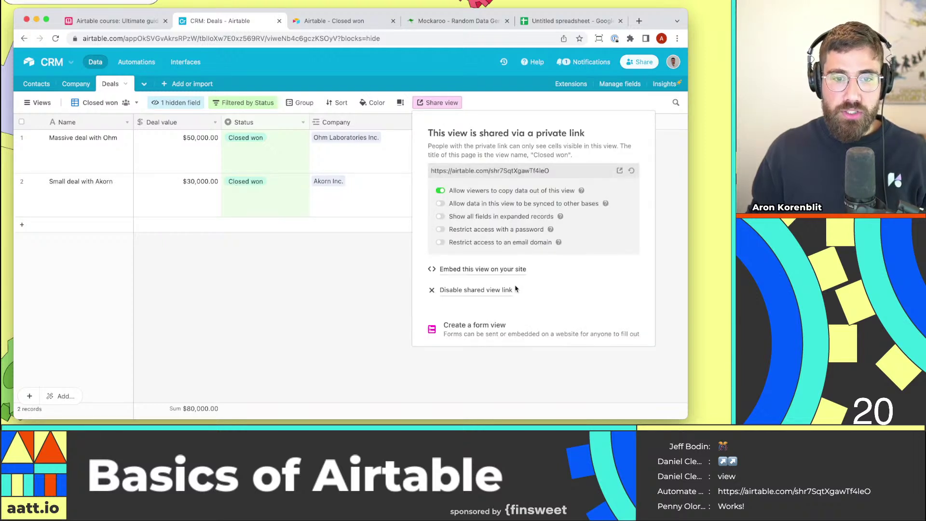
click(98, 116)
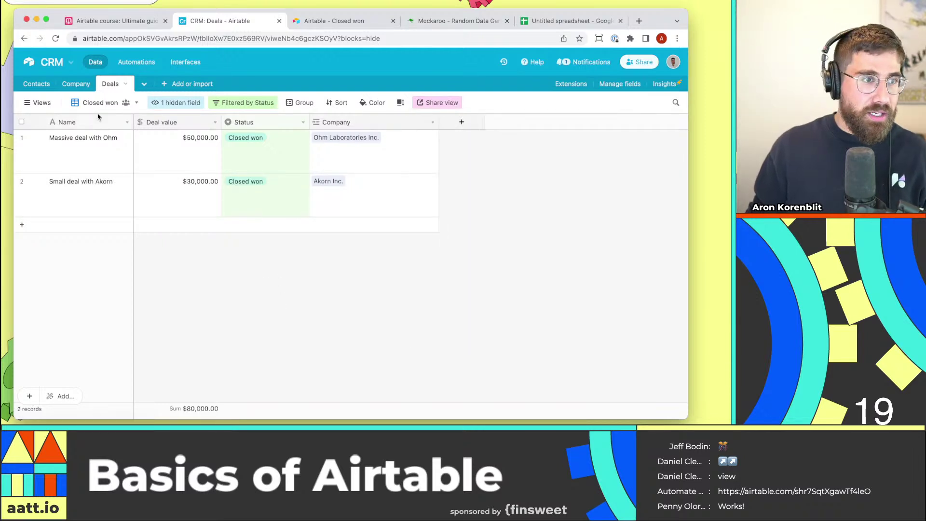
click(39, 102)
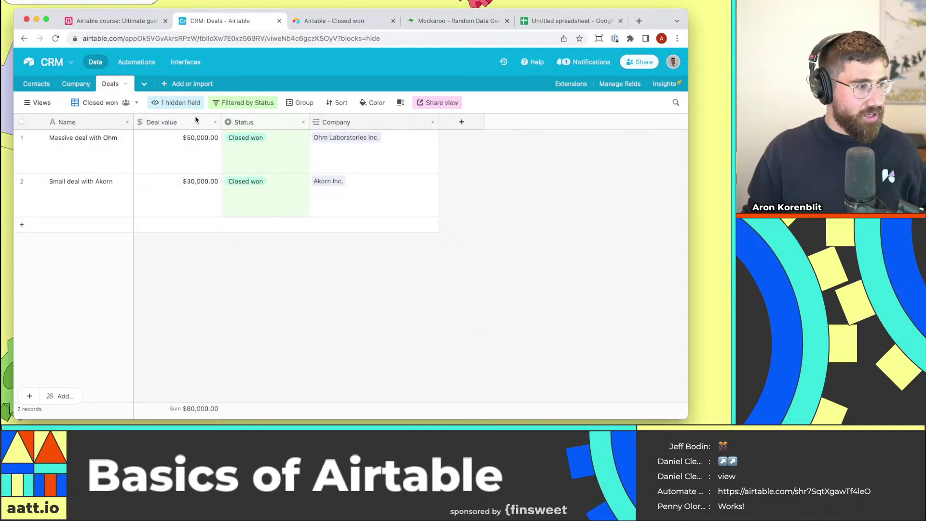
click(123, 21)
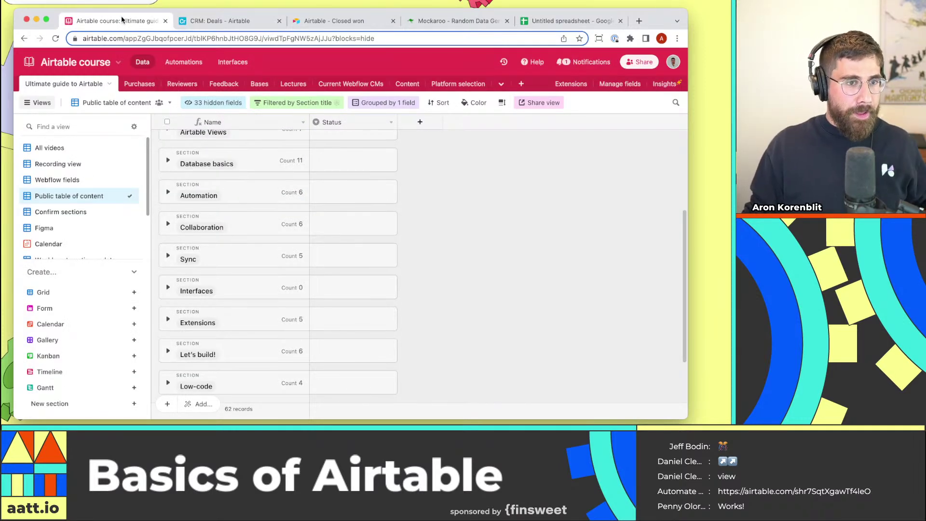
Expand and collapse the Collaboration section's records, then go back to the CRM Deals table.
click(168, 230)
scroll(271, 290, down, 1)
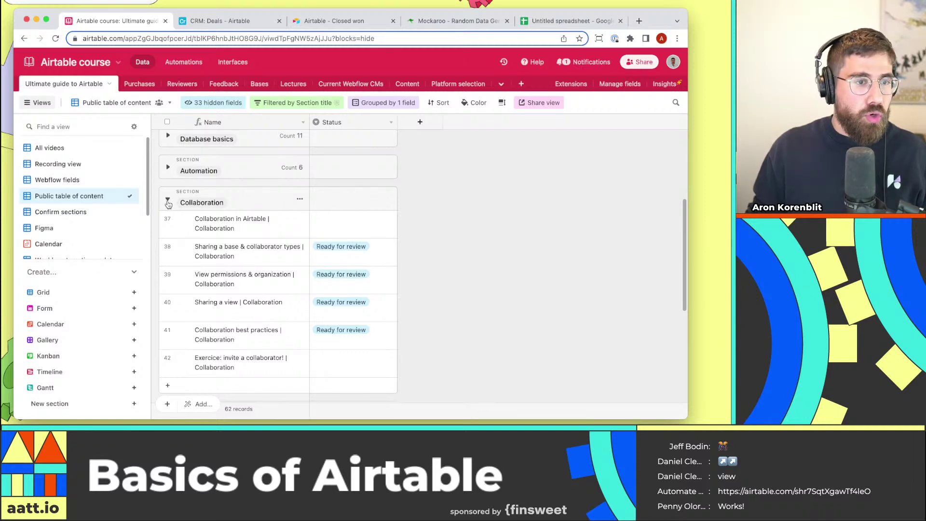
click(168, 201)
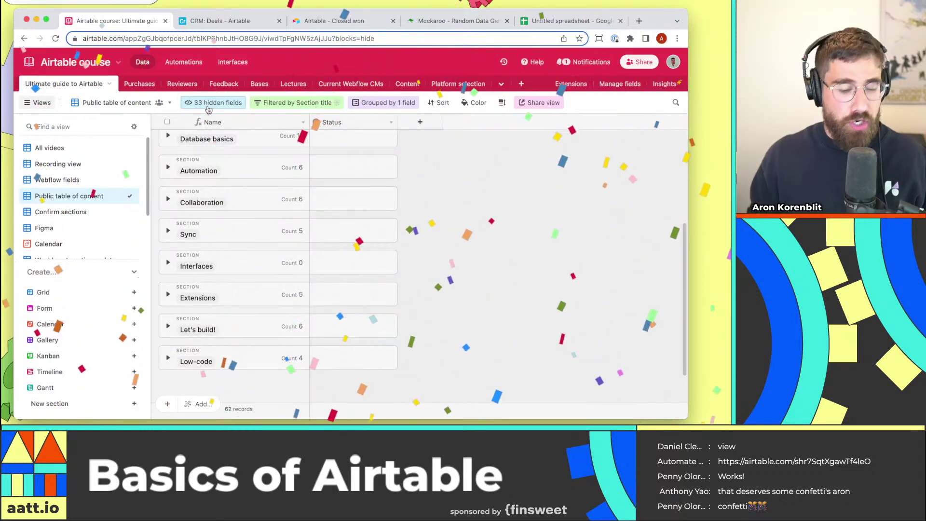
click(231, 22)
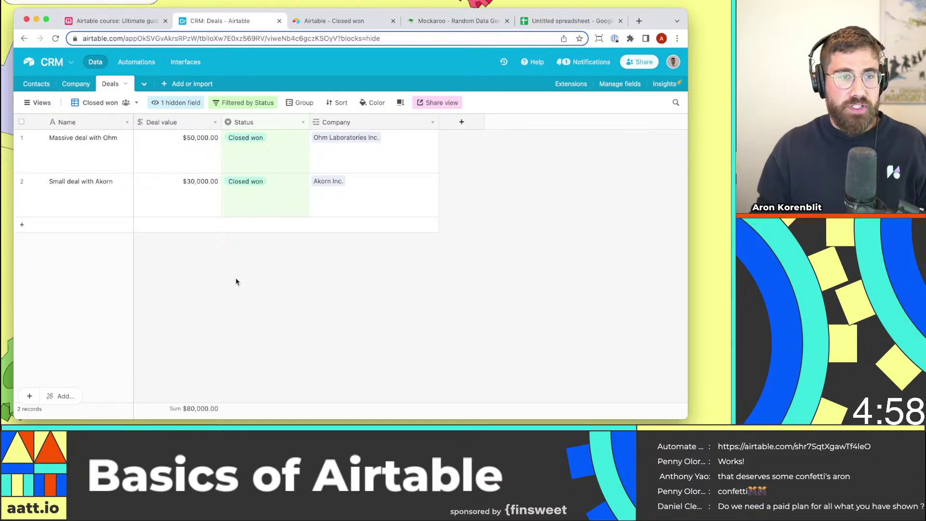
Compare the shared Closed won page with the CRM Deals table, then go to the bases home page.
click(346, 22)
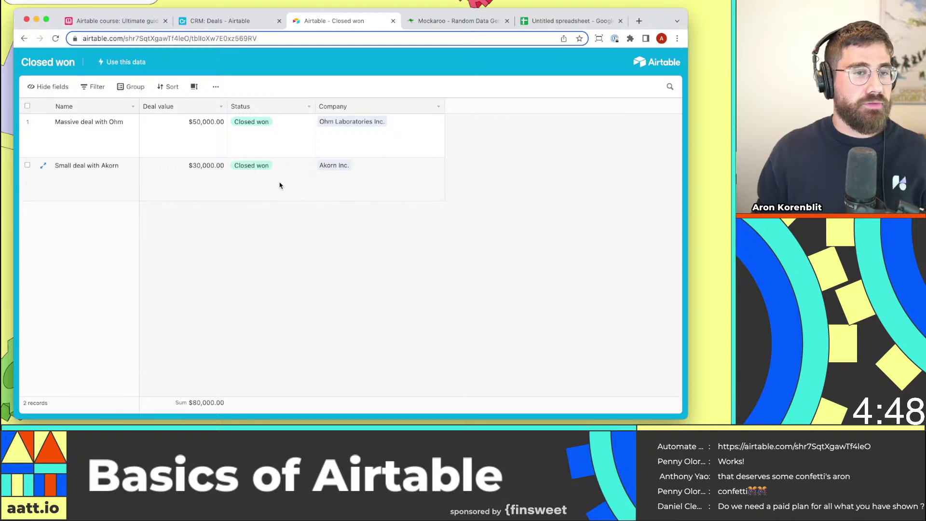
click(231, 24)
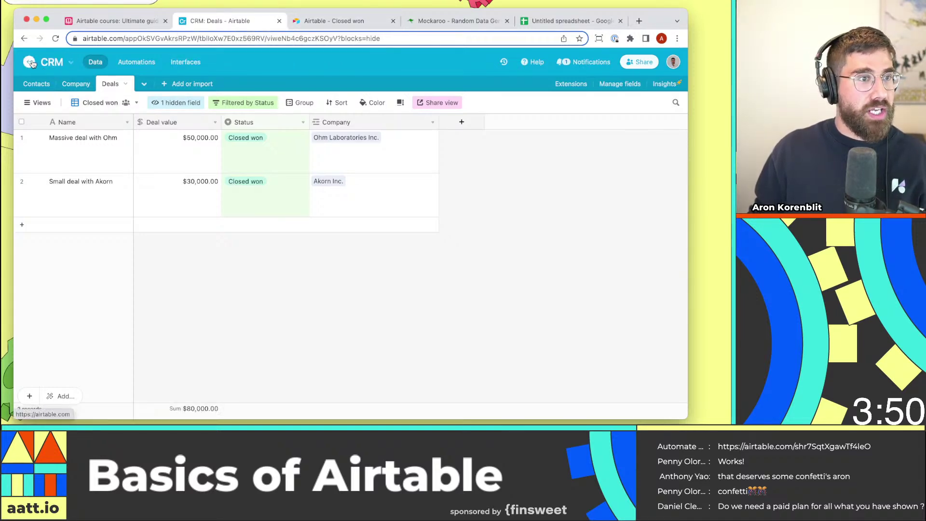
click(352, 22)
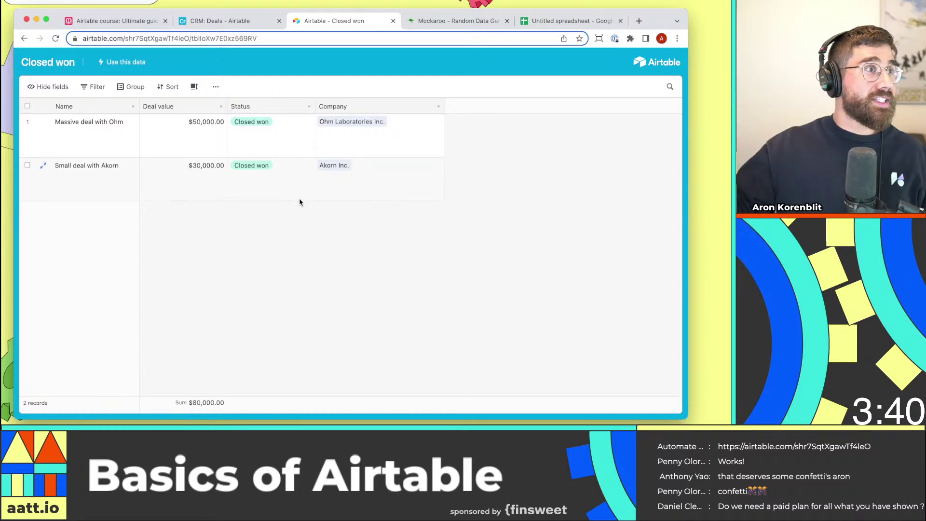
click(225, 23)
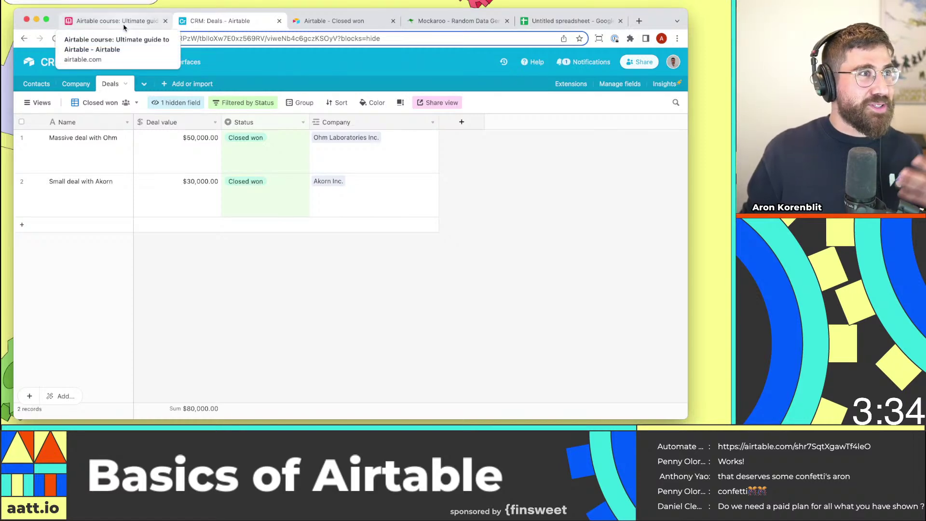
click(30, 64)
Create a new base named Customer onboarding and rename its first table to Tasks.
click(472, 368)
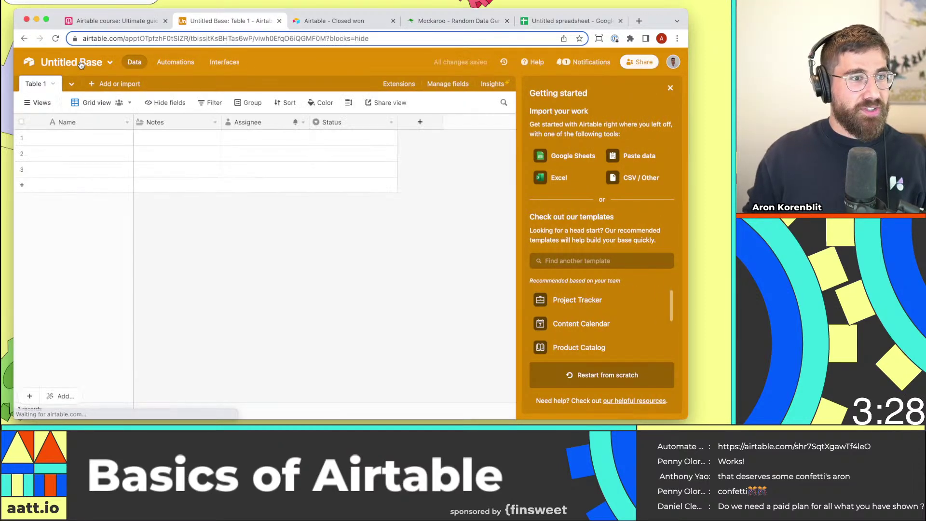
click(80, 64)
text(Customer o)
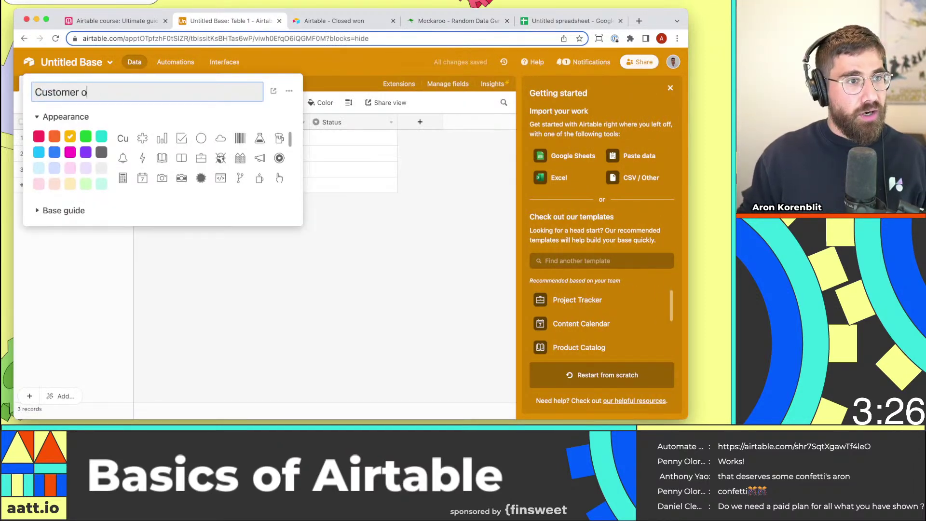
text(nboarding)
key(Return)
double_click(38, 87)
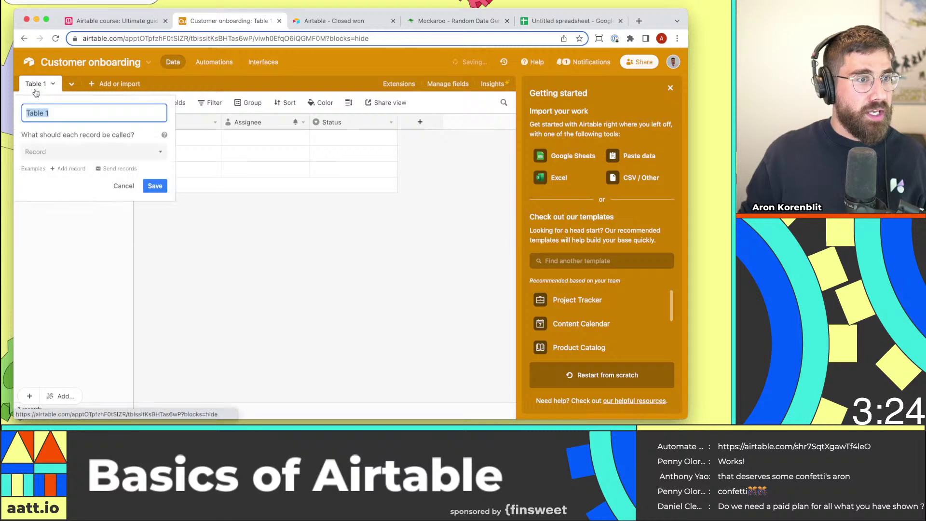
text(Tasks)
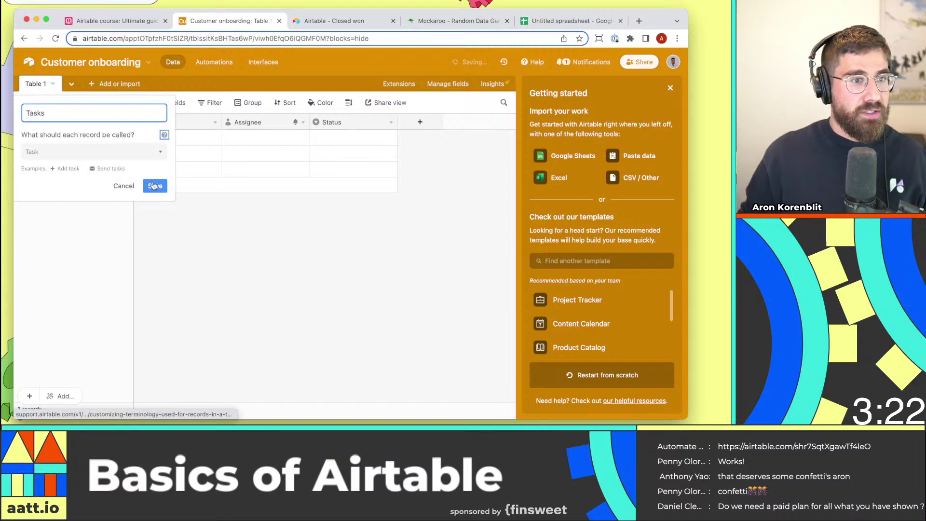
key(Return)
Add the tasks Onboard customer, Sign contract and Unblock Okta.
text(On)
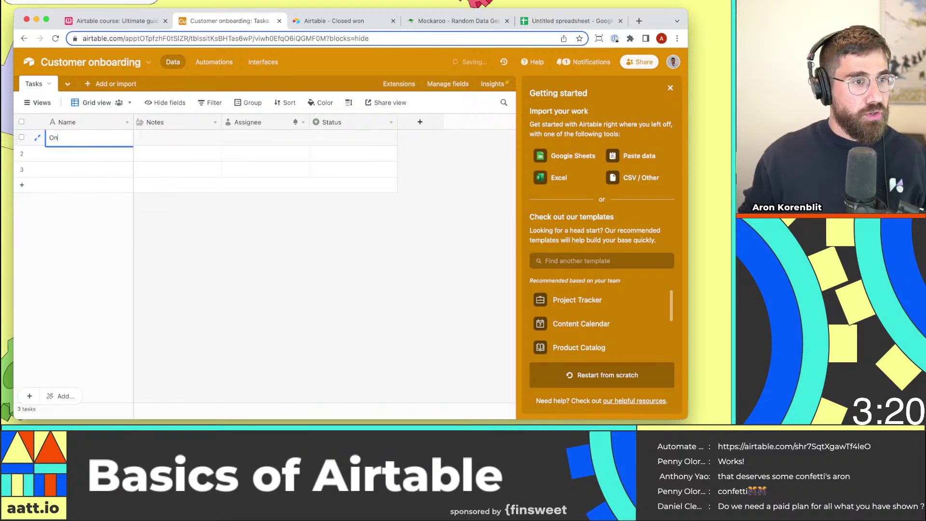
text(board customer)
key(Return)
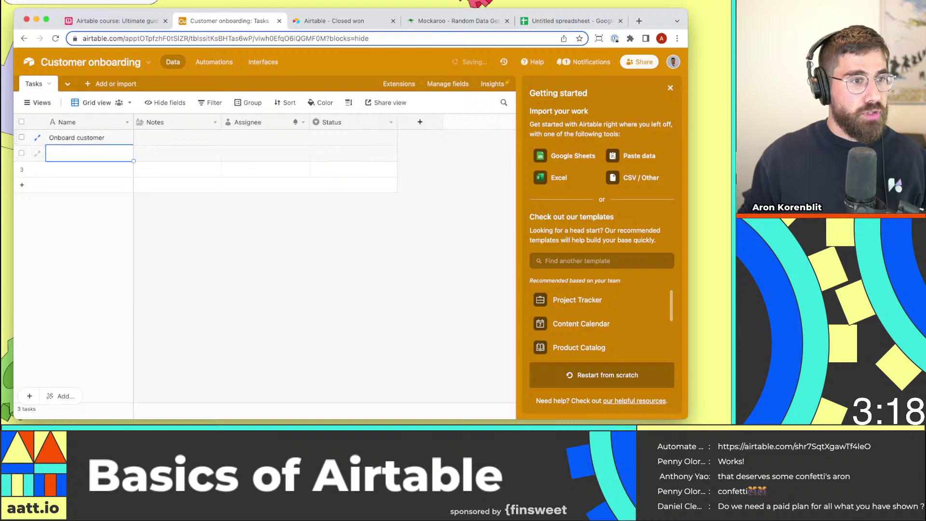
text(Sign contract)
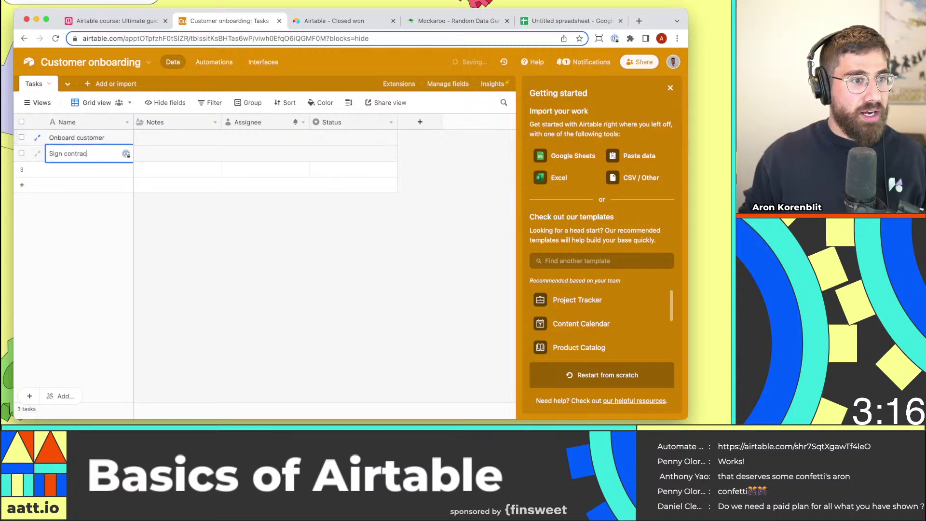
key(Return)
text(Unblock Okta)
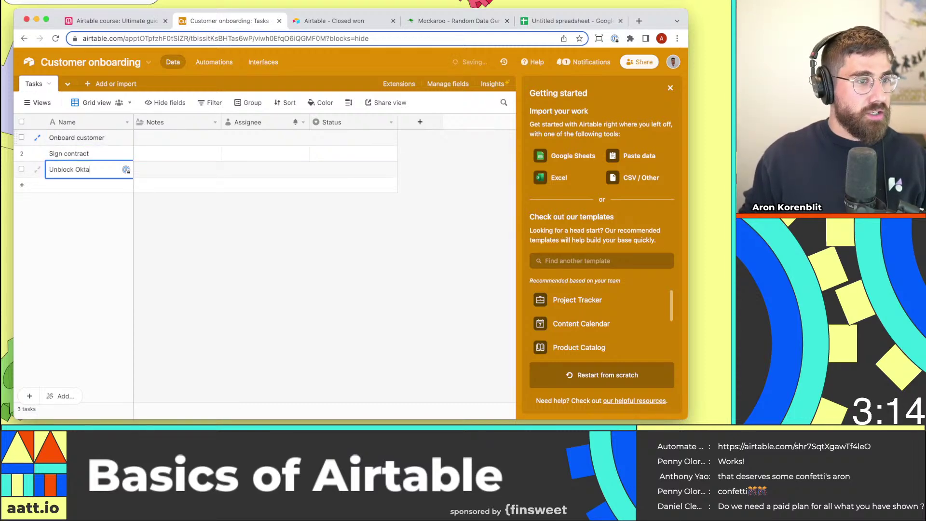
click(94, 186)
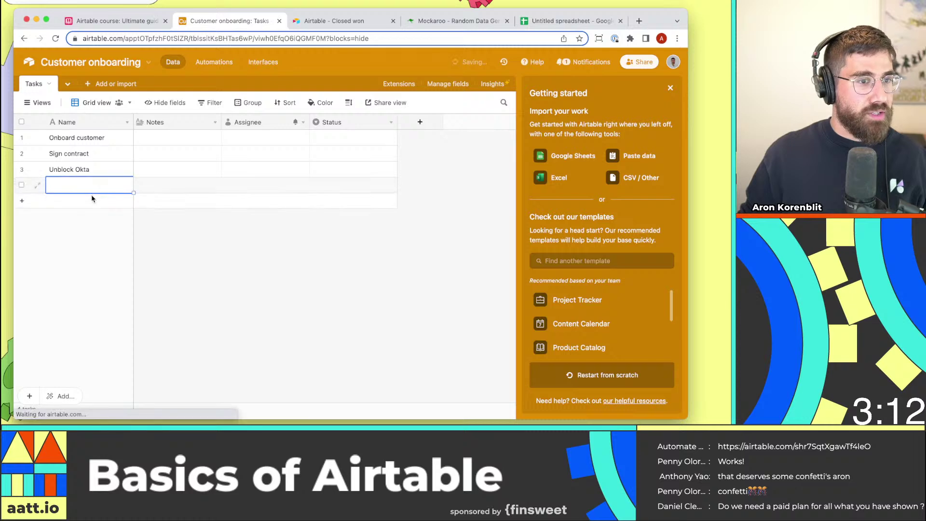
Add a second round of tasks: onboard customer, Sign contract and Unblock okta.
text(onboard customer)
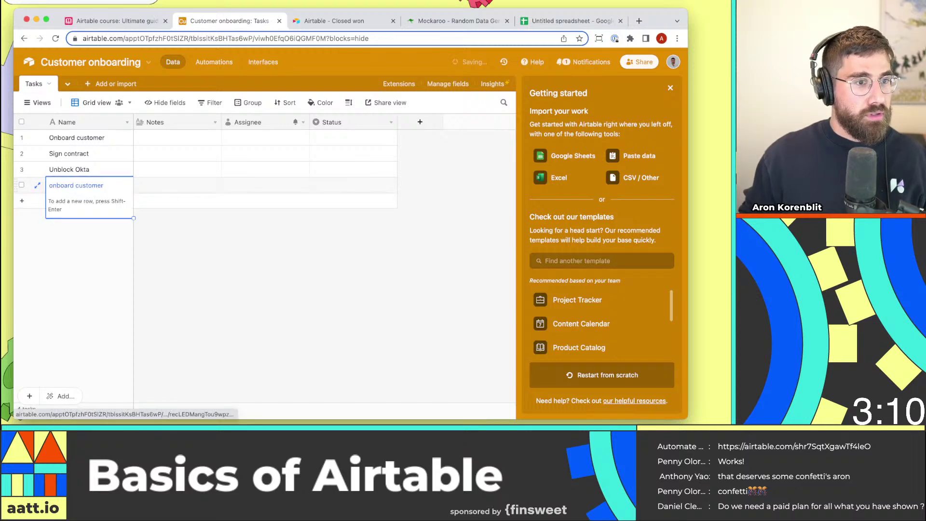
click(89, 201)
text(Si)
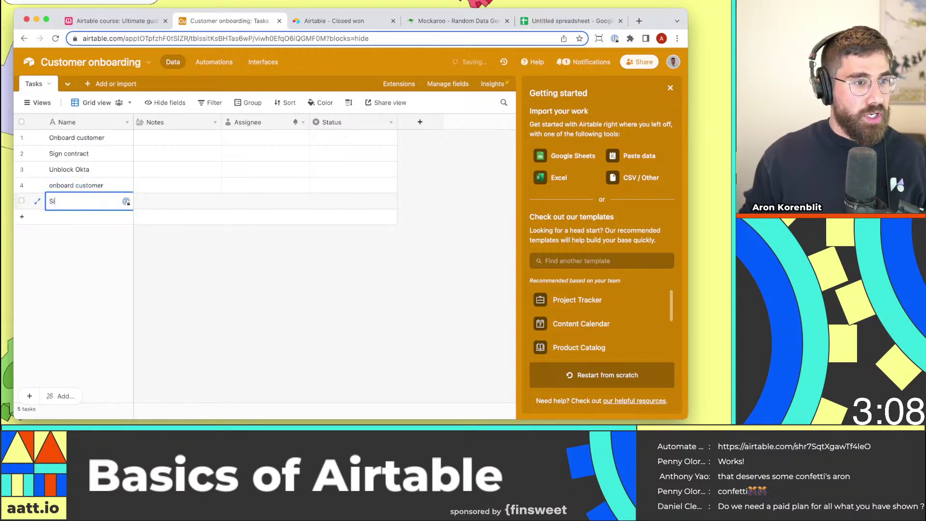
text(gn contract)
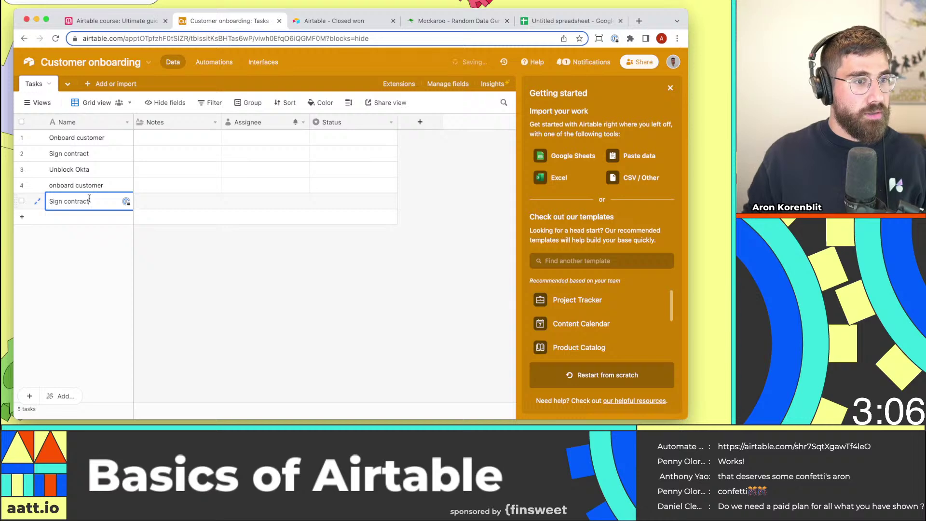
click(96, 217)
text(On)
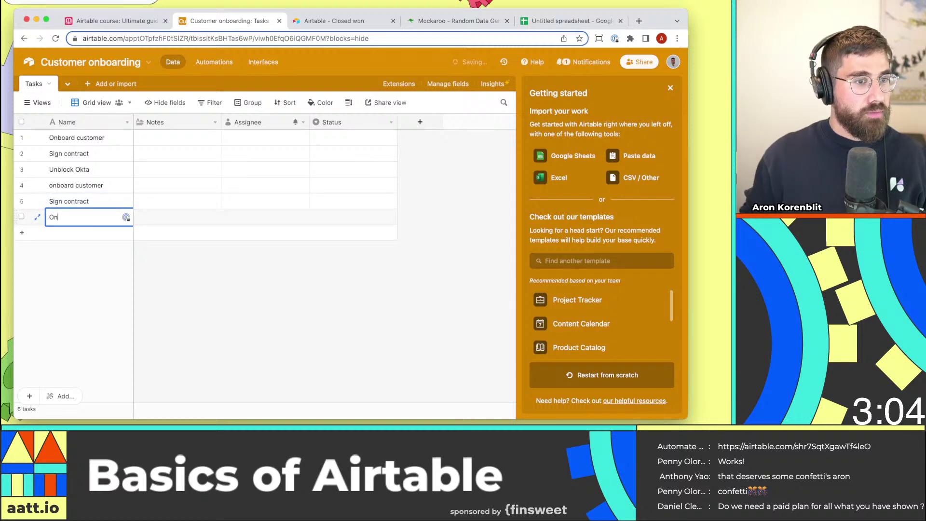
key(BackSpace)
key(BackSpace)
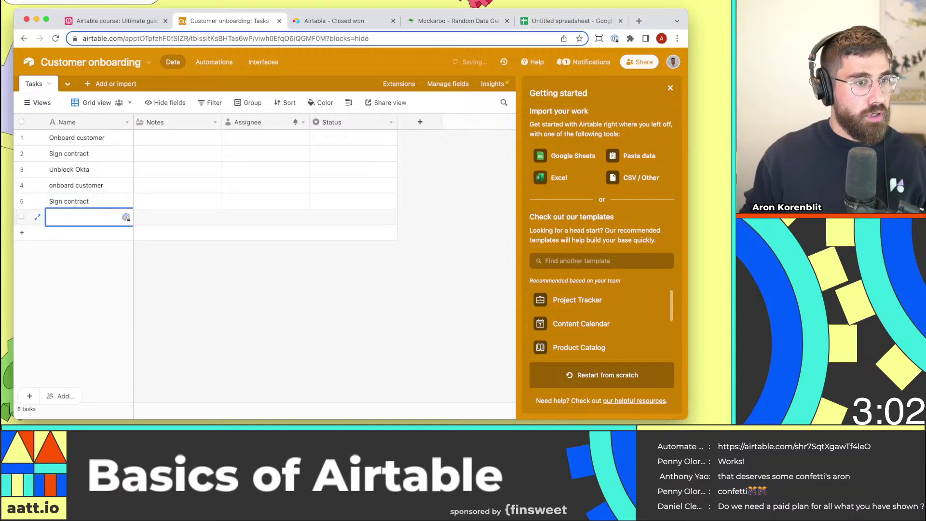
text(Unblock o)
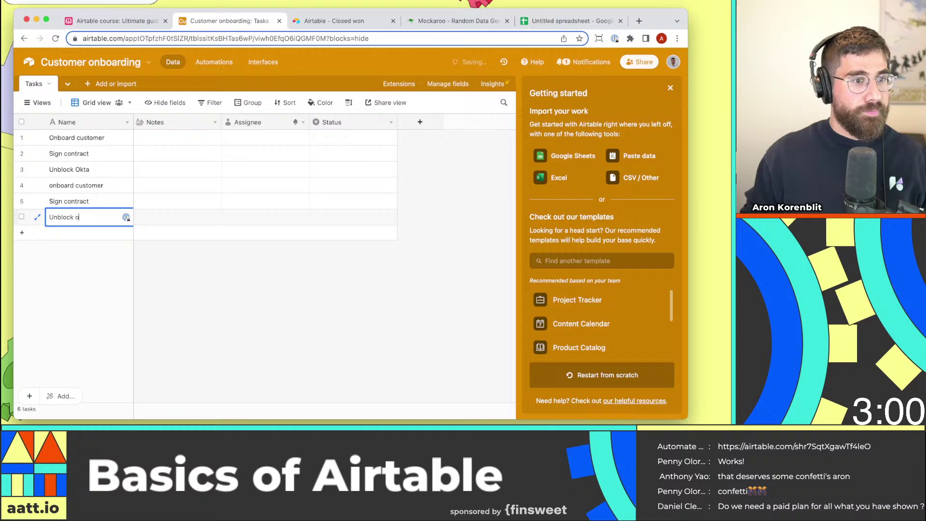
text(kta)
key(Return)
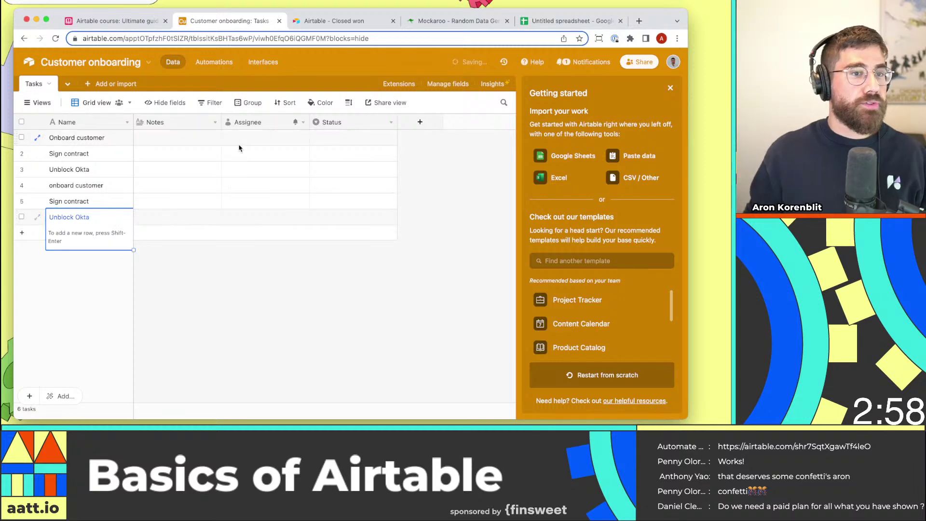
Delete the Notes, Assignee and old Status fields from the Tasks table.
click(214, 123)
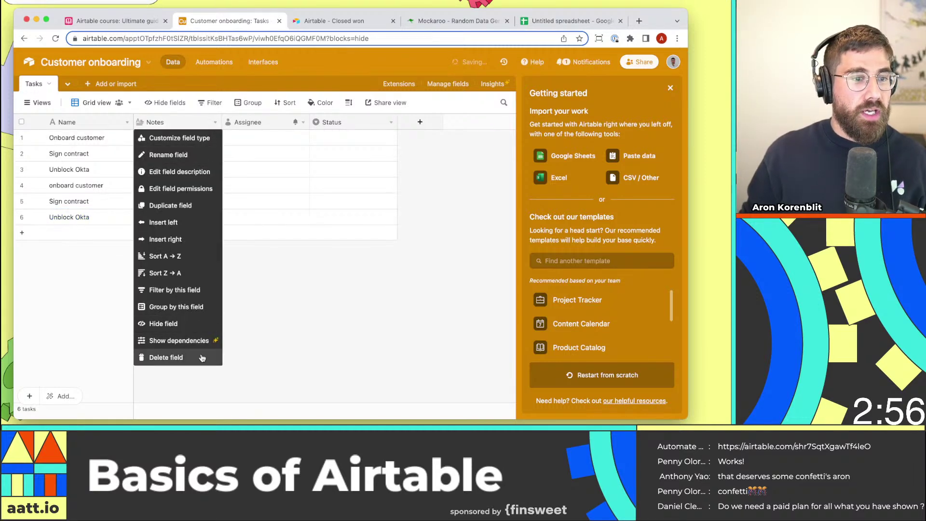
click(199, 124)
click(199, 125)
click(193, 356)
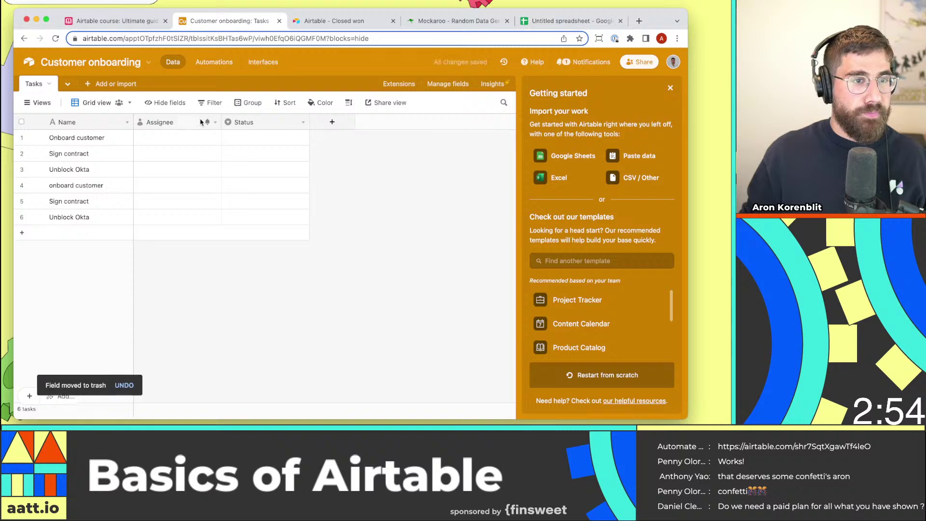
click(215, 122)
click(160, 356)
right_click(175, 123)
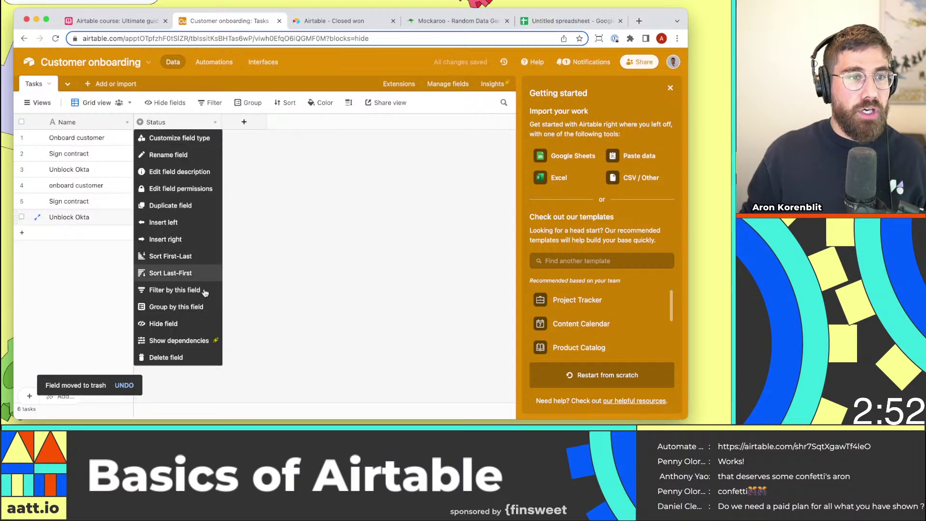
click(159, 357)
Add a single select field named Status with the choices To do and Done.
click(167, 124)
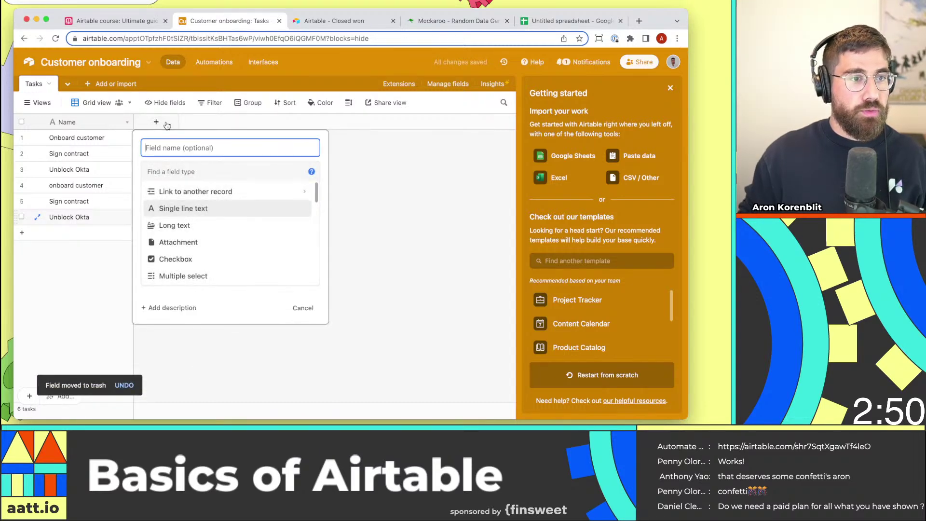
text(Status)
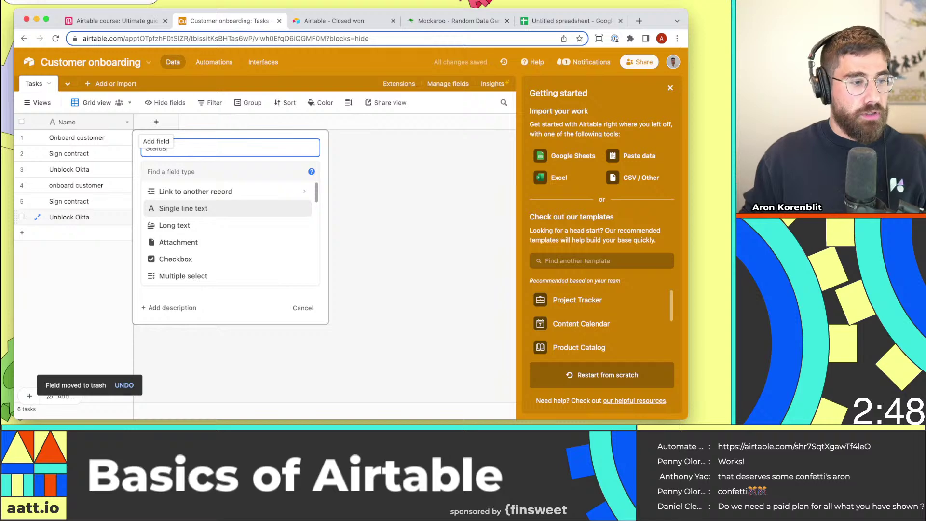
key(Tab)
text(sin)
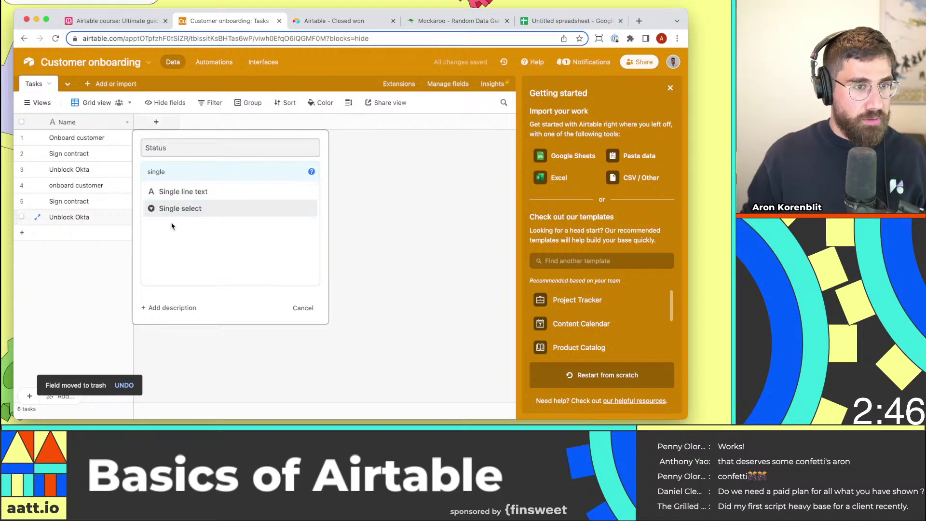
click(174, 211)
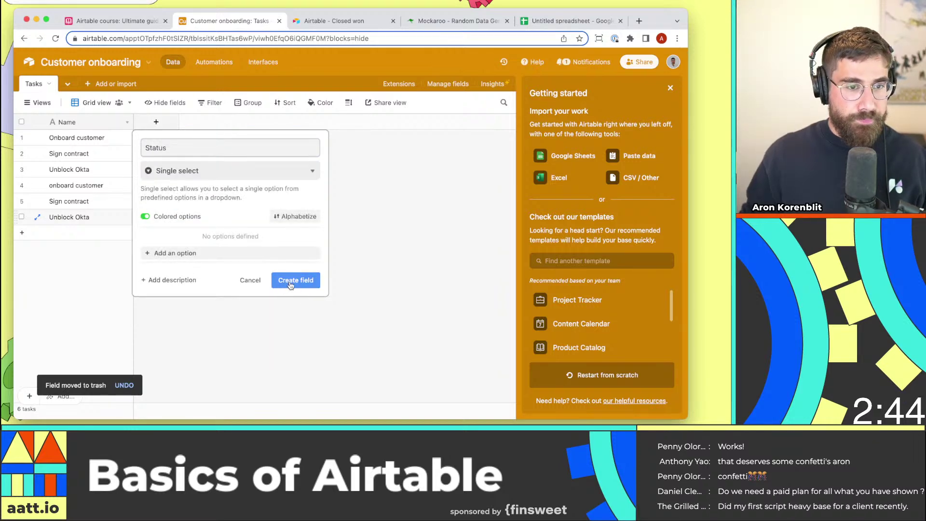
click(240, 255)
text(To do)
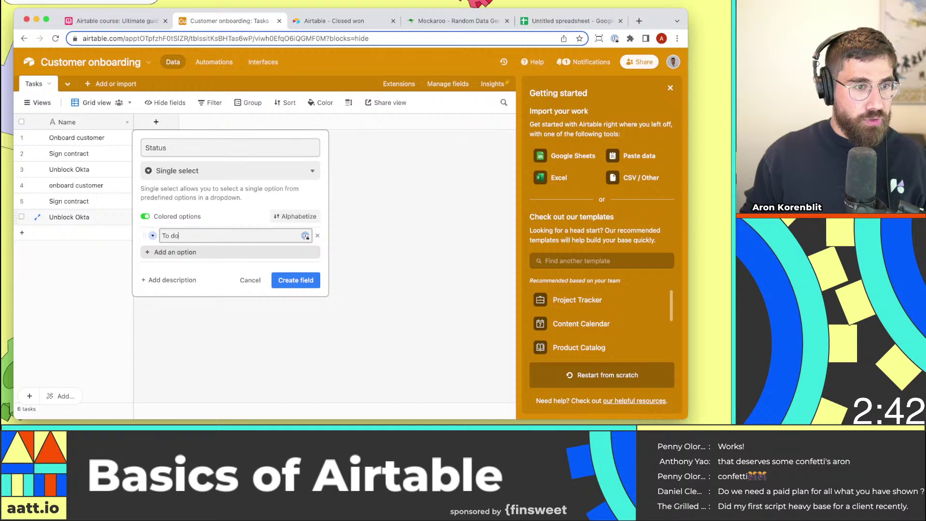
key(Return)
text(Done)
click(295, 295)
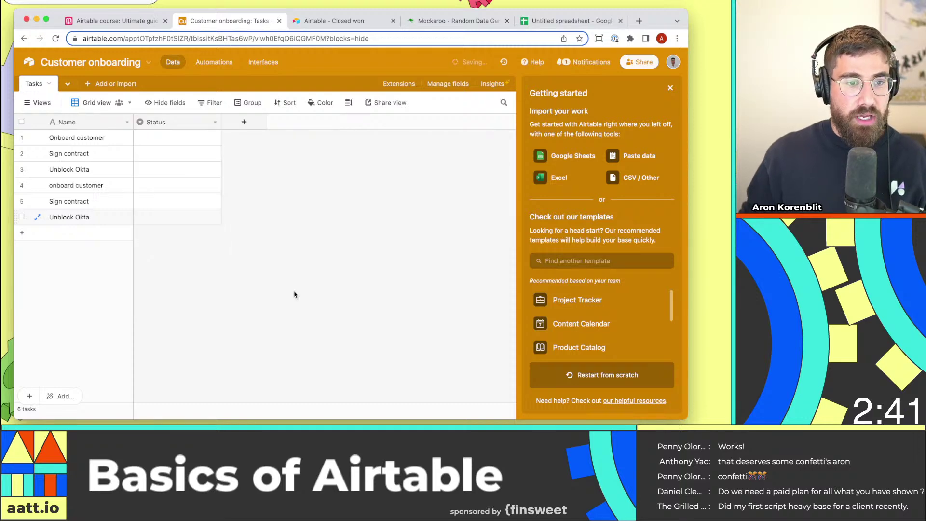
Set the first three tasks' Status to To do, Done and To do.
click(200, 141)
click(186, 188)
click(188, 157)
click(188, 158)
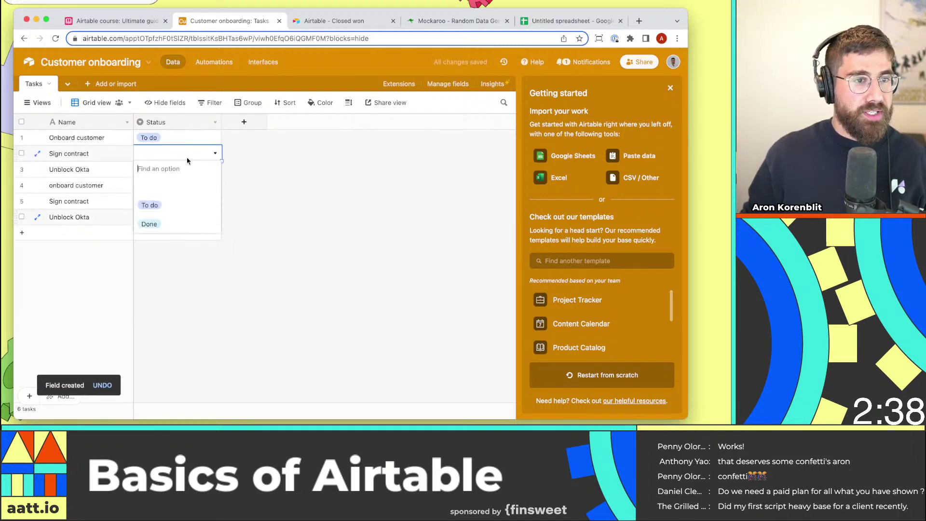
click(178, 225)
click(164, 168)
click(164, 168)
click(165, 215)
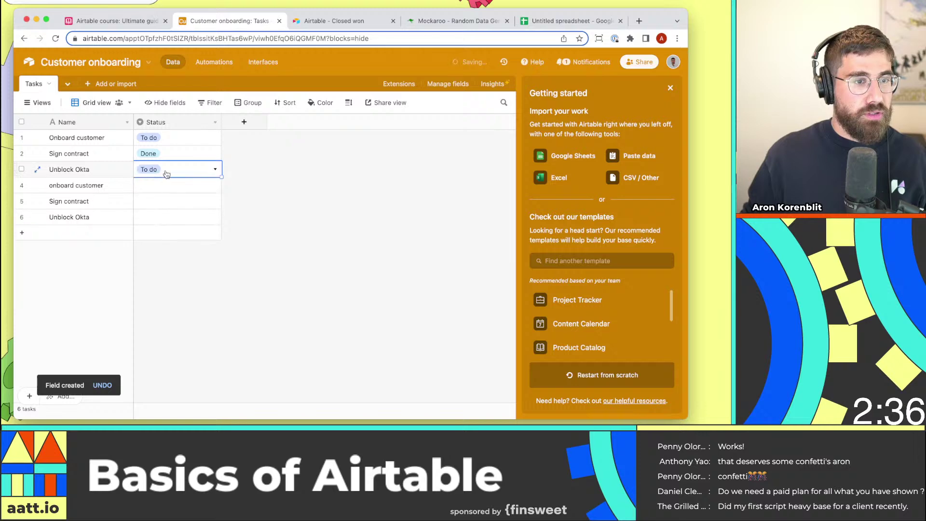
Set the last three tasks' Status to Done, To do and Done.
click(174, 185)
click(173, 188)
click(191, 260)
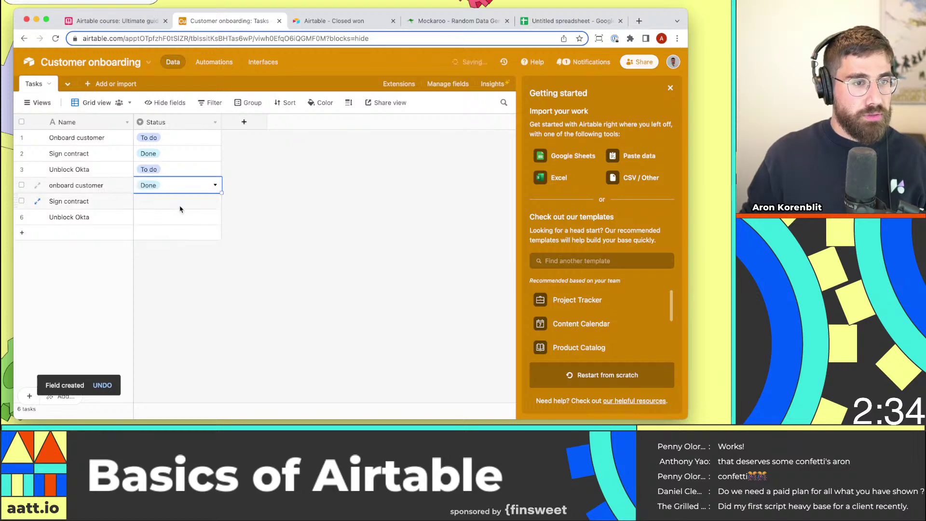
click(174, 201)
click(173, 201)
click(159, 252)
click(183, 219)
click(183, 223)
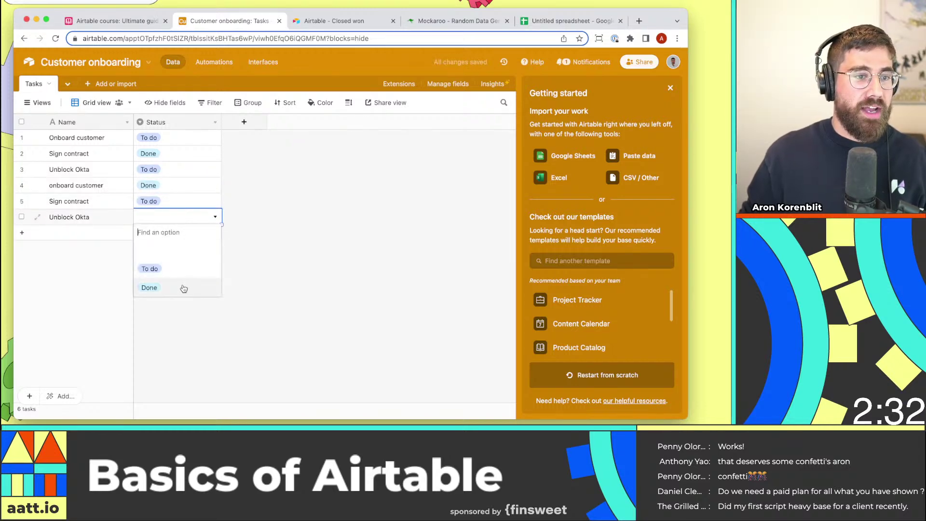
click(182, 289)
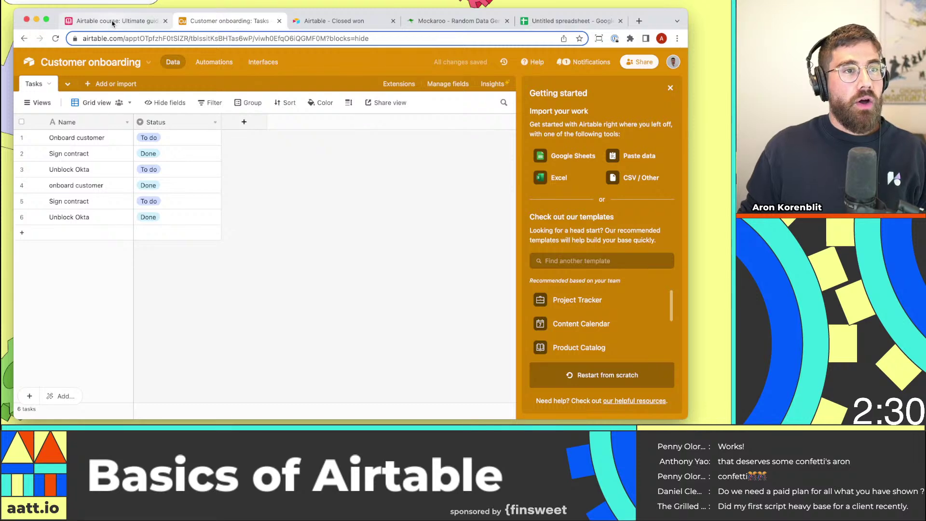
click(337, 21)
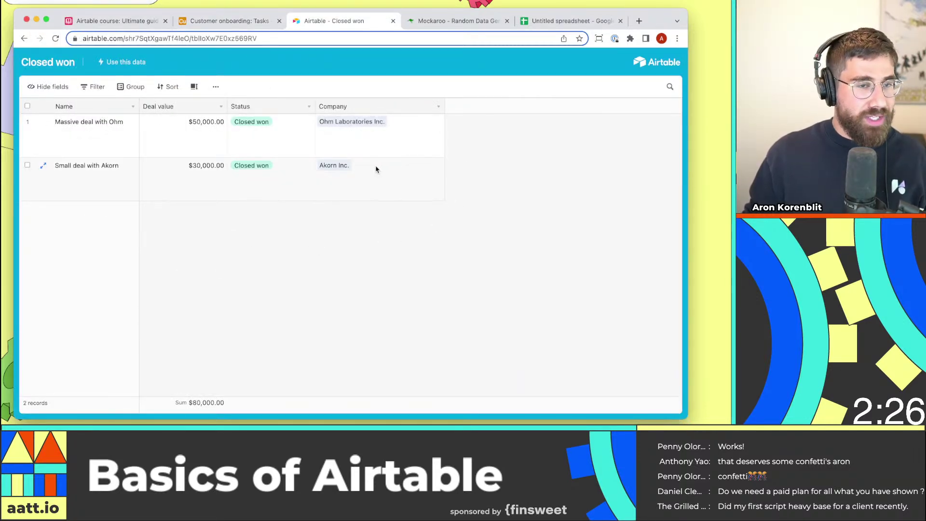
click(223, 21)
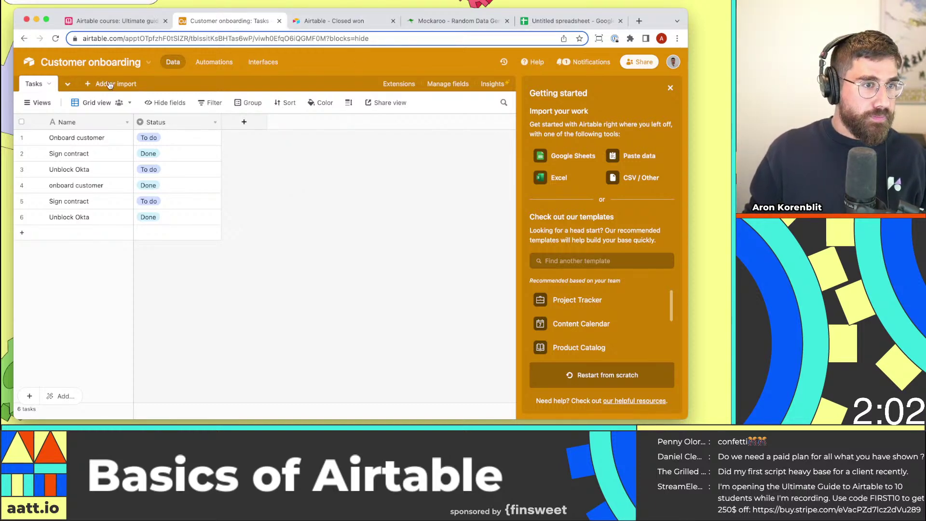
click(329, 22)
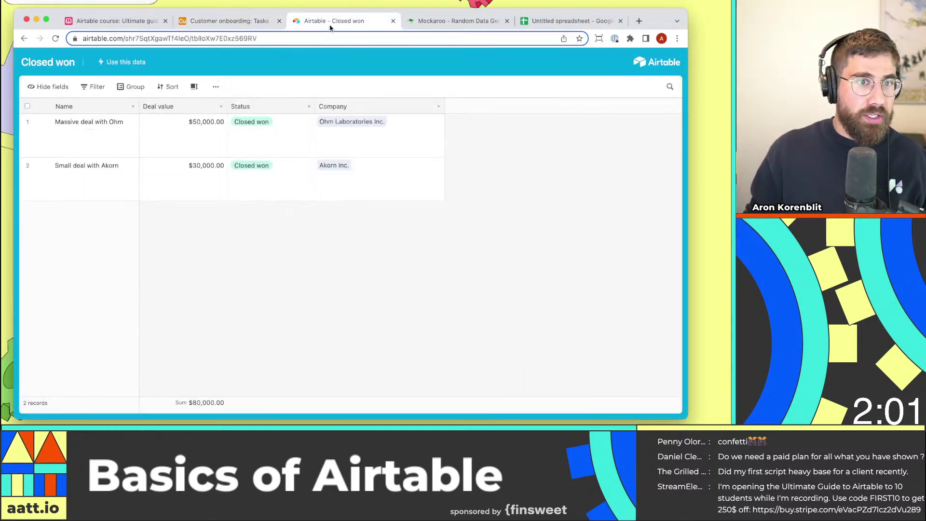
click(232, 22)
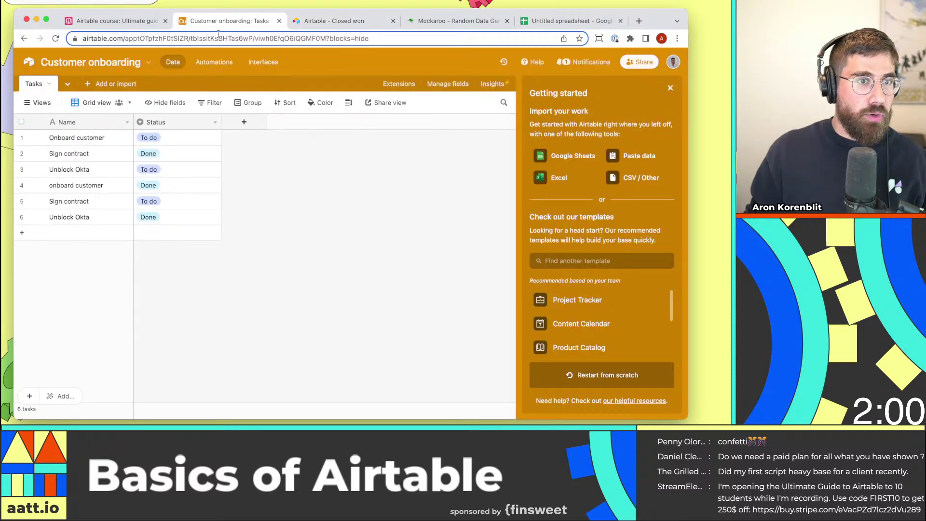
Start syncing a table from another Airtable base and paste the Closed won share link.
click(89, 85)
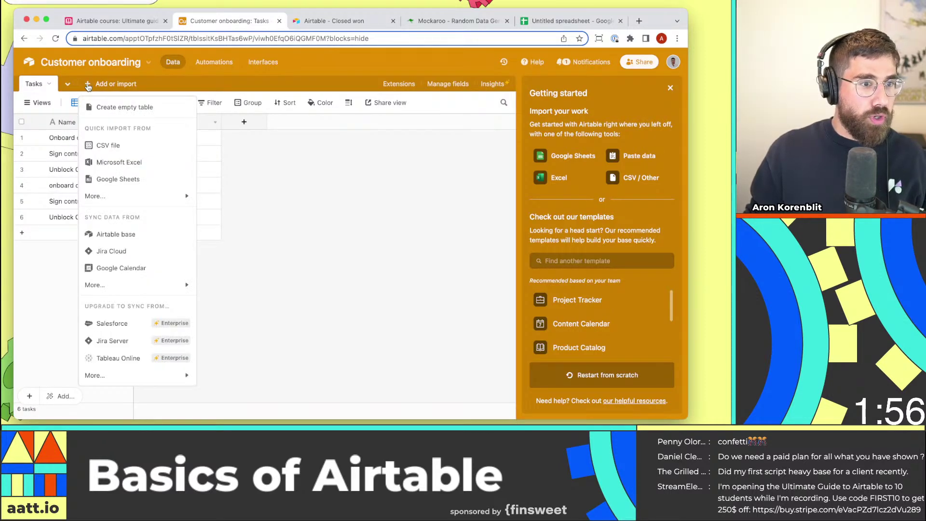
click(144, 236)
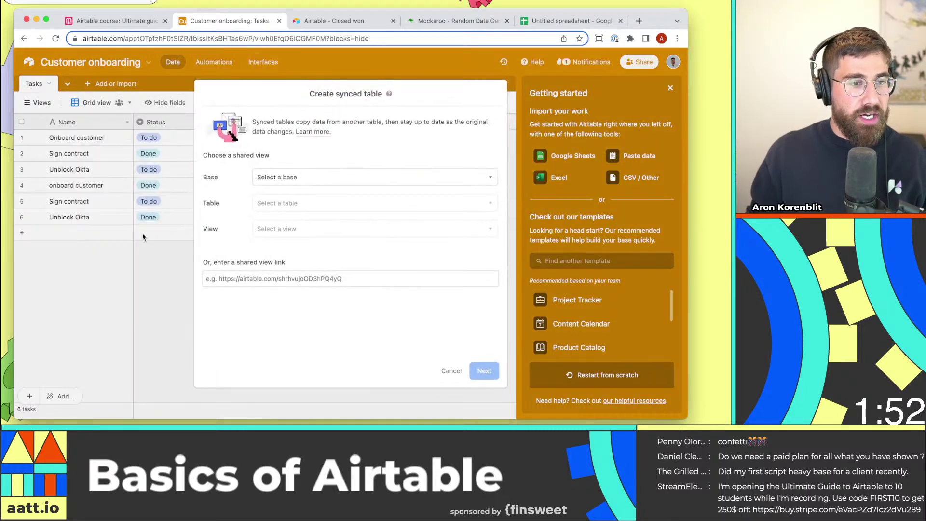
click(289, 279)
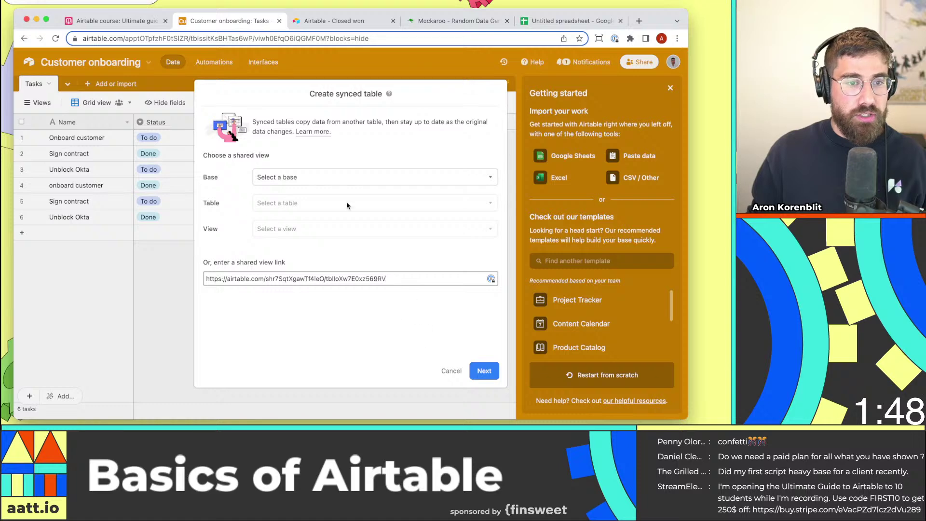
Try continuing the synced-table setup with the link, then keep the dialog open after it fails.
click(338, 22)
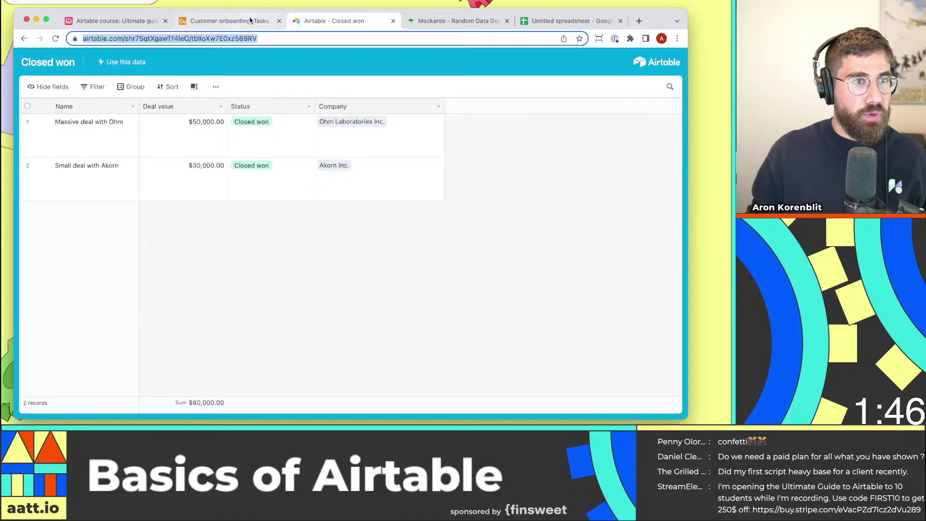
click(229, 21)
click(487, 372)
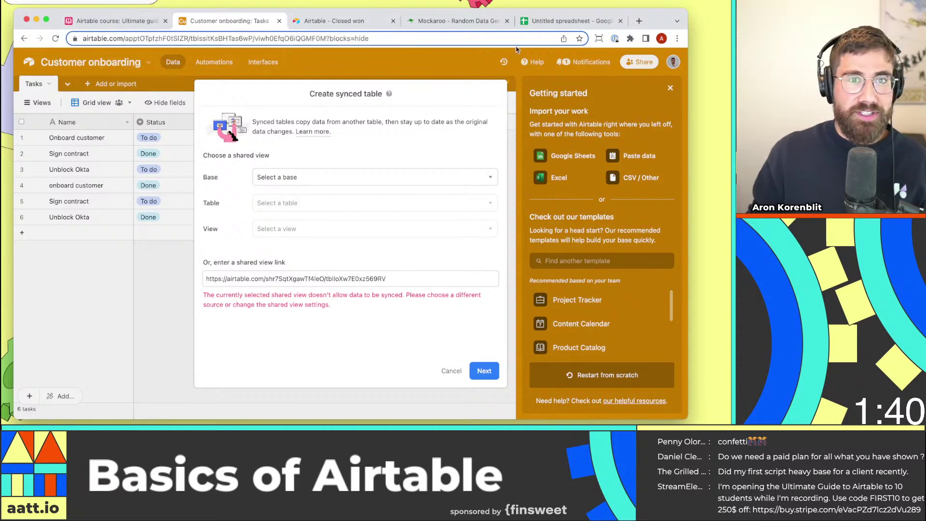
click(112, 341)
click(409, 272)
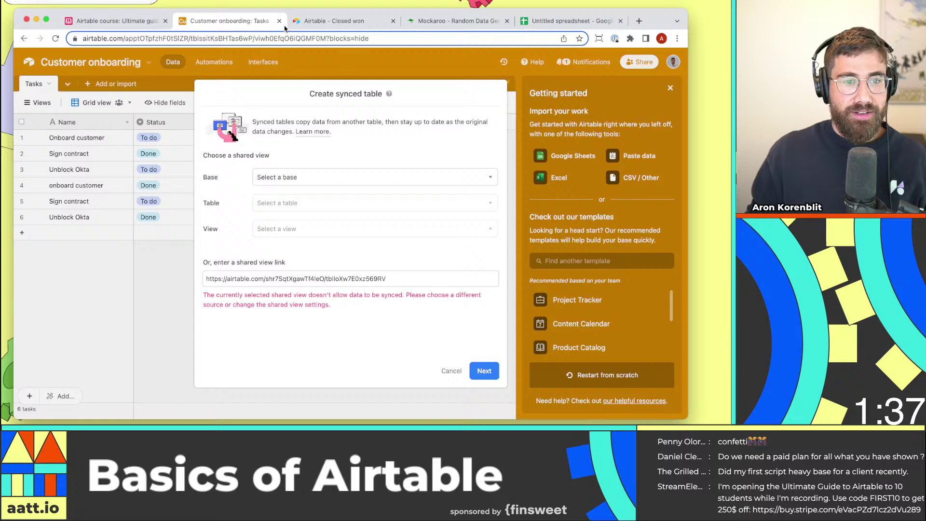
click(328, 21)
Open airtable.com in a new browser tab.
key(super+t)
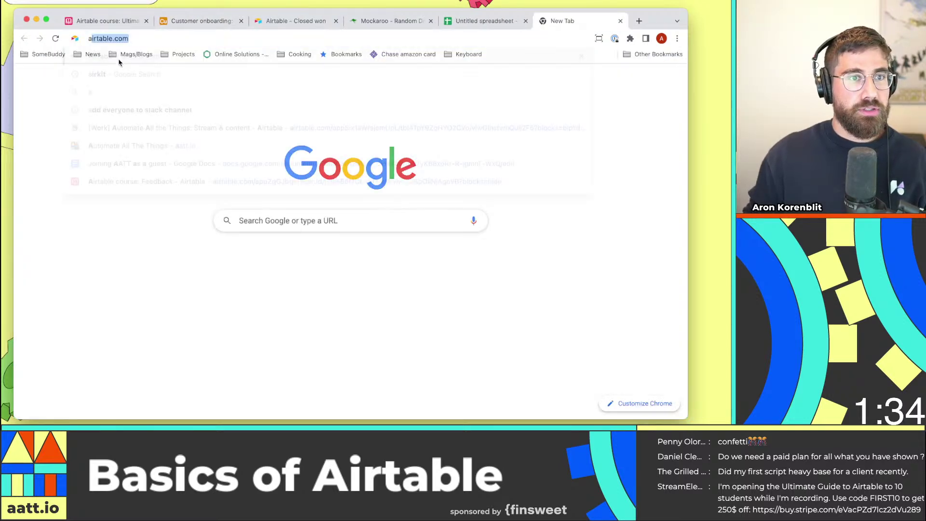
text(airtable)
click(119, 62)
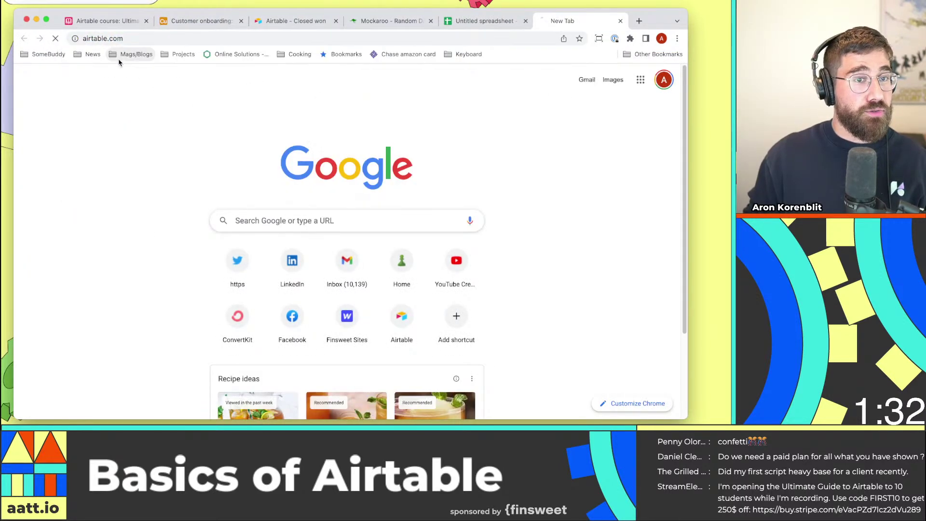
drag(572, 21, 299, 21)
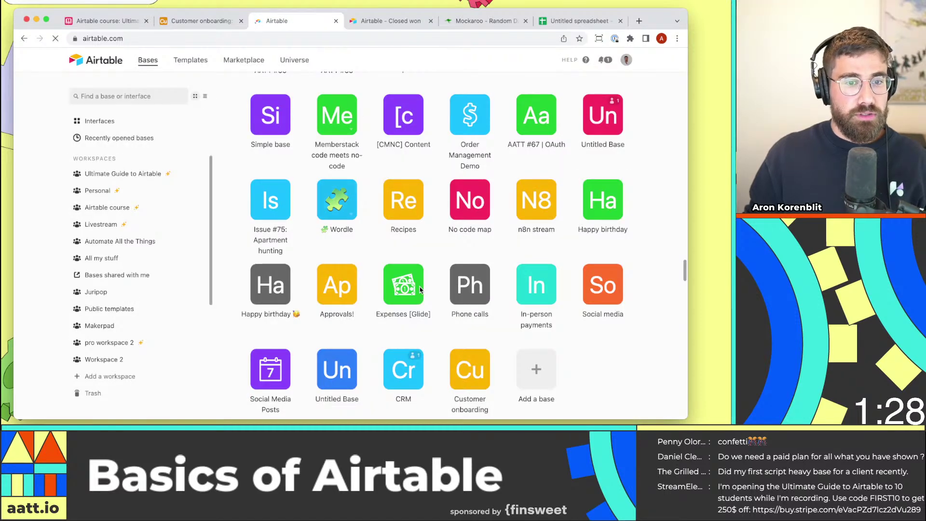
In the CRM base, allow the Closed won view's data to be synced to other bases.
click(404, 370)
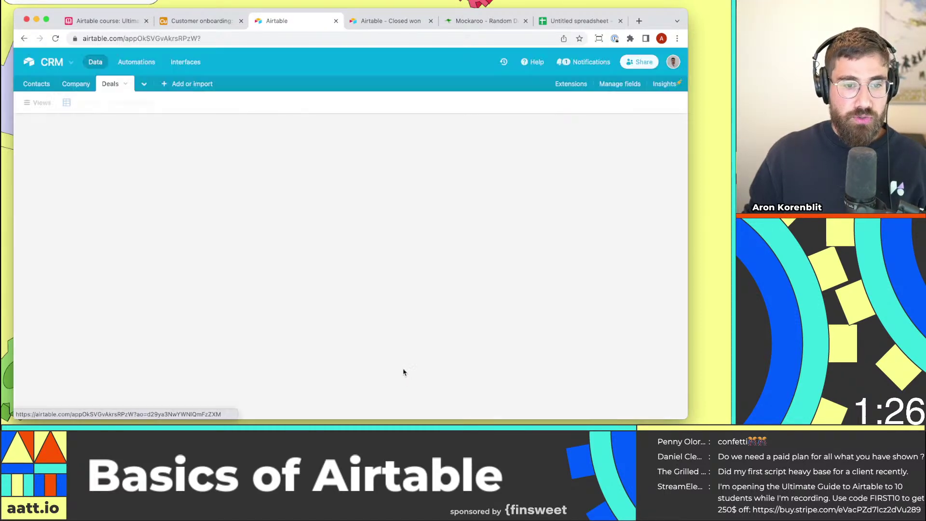
click(434, 102)
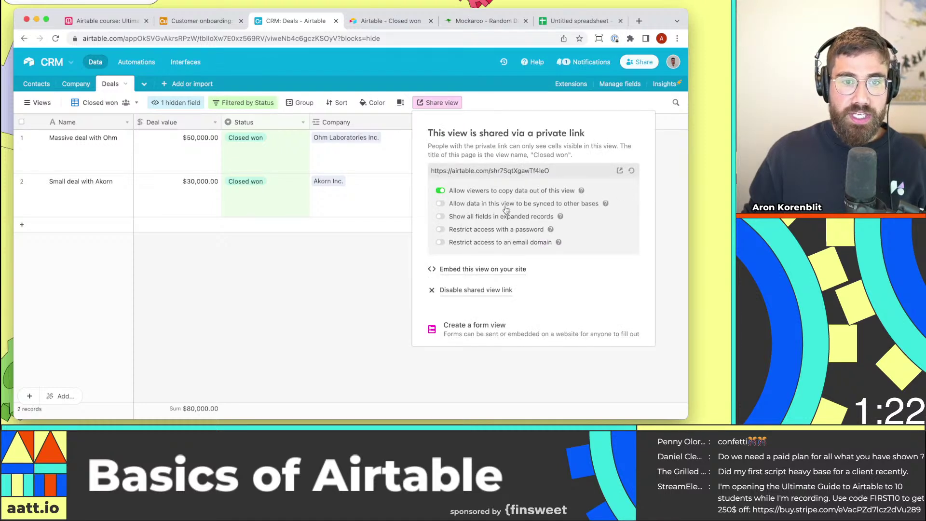
click(478, 208)
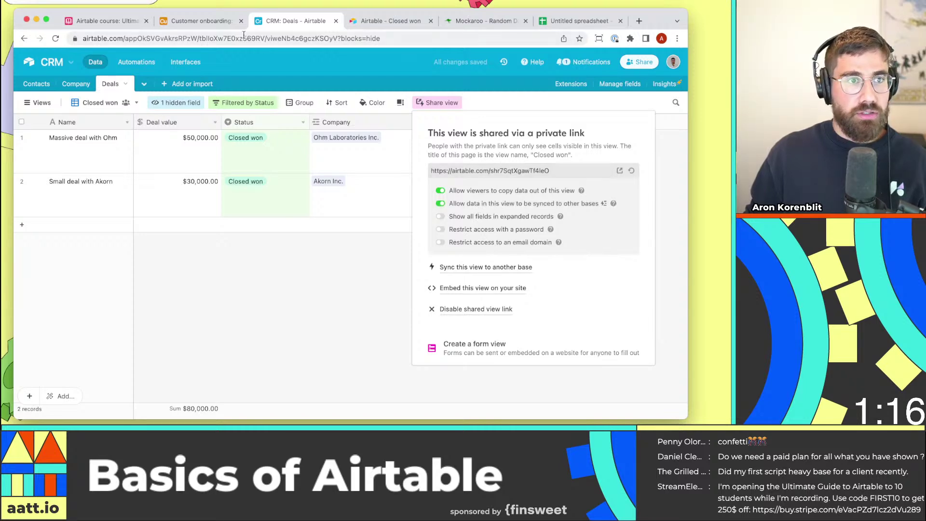
Replace the link with the updated Closed won share link and create the synced table with all fields.
click(184, 24)
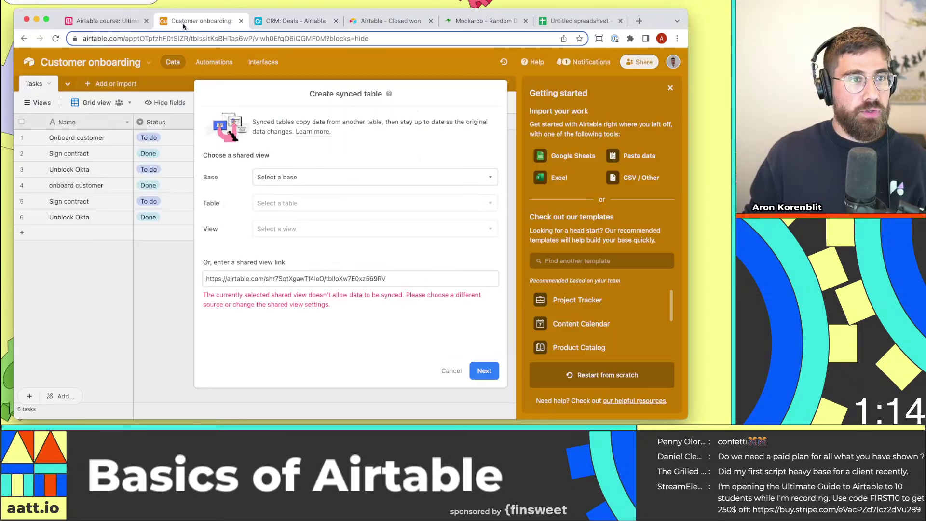
triple_click(305, 276)
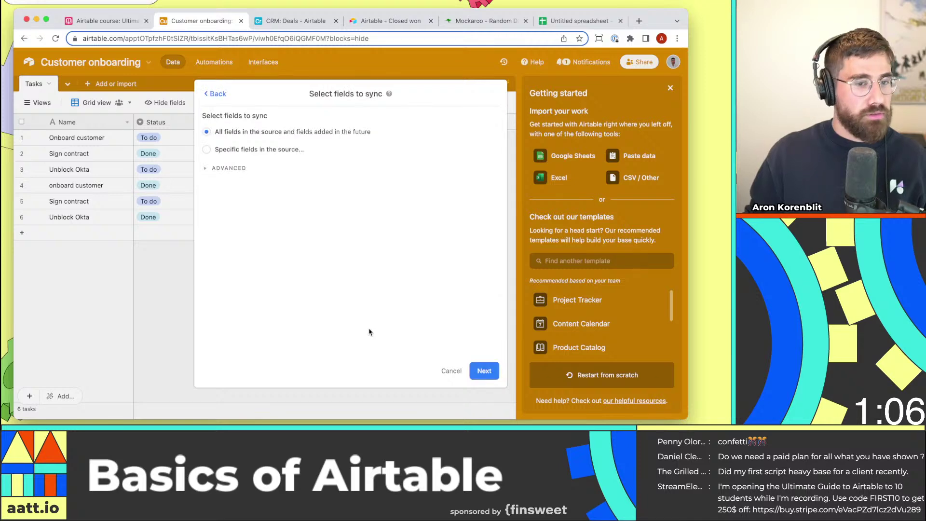
click(485, 370)
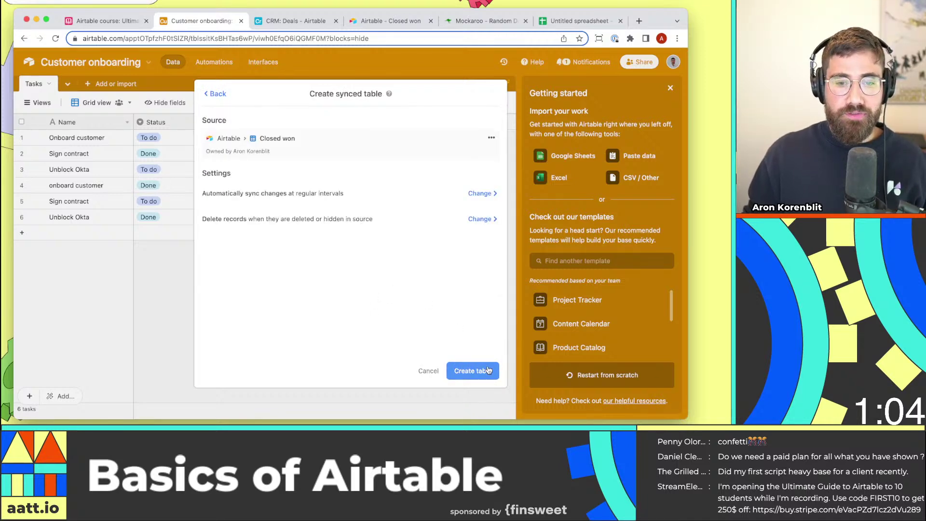
click(487, 371)
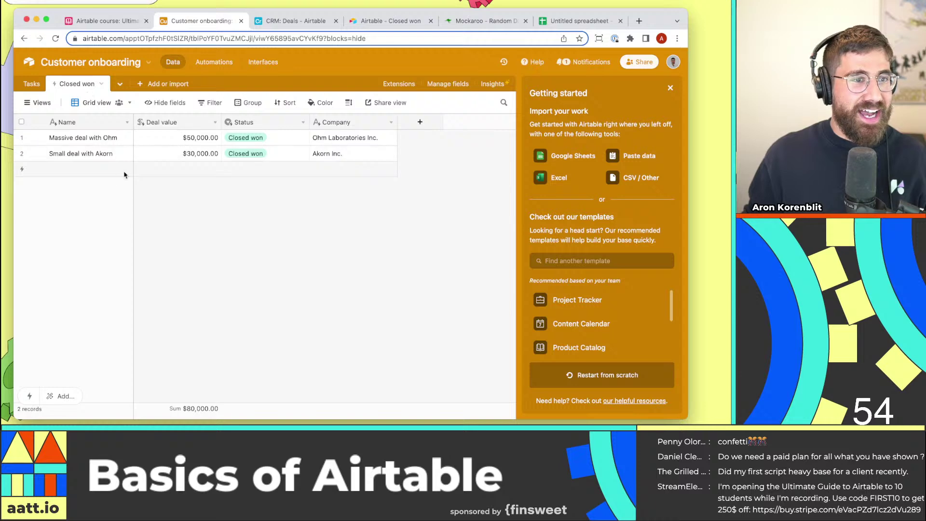
Move the shared Closed won tab before CRM Deals and review the Ohm deal's synced row.
drag(386, 21, 295, 21)
click(188, 38)
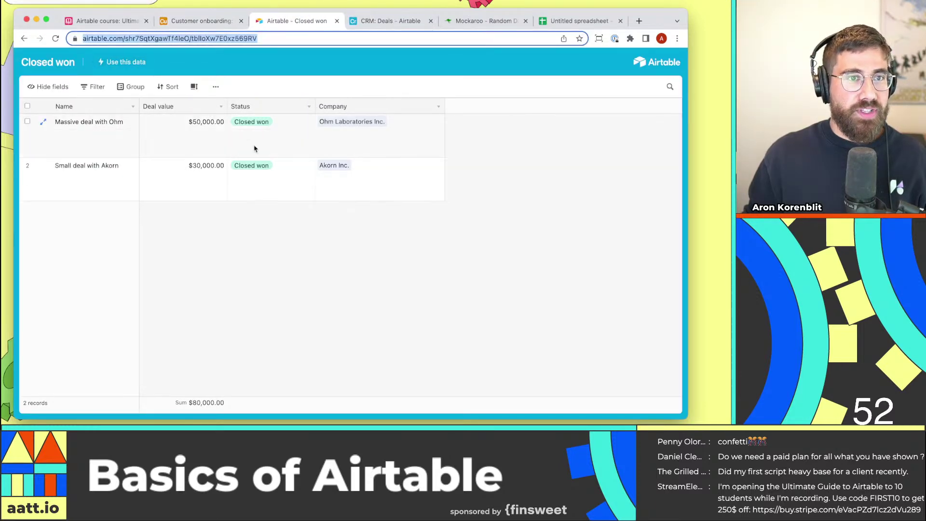
click(200, 21)
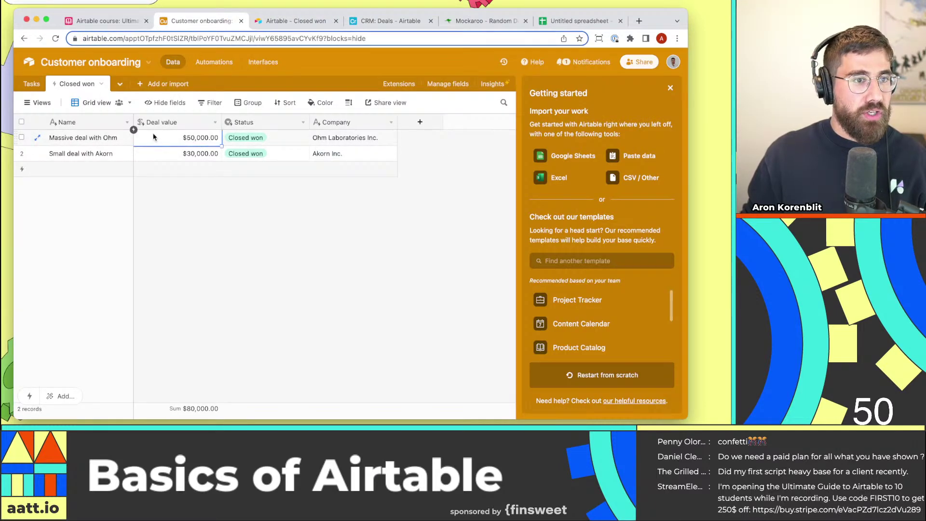
click(85, 138)
click(193, 140)
click(253, 141)
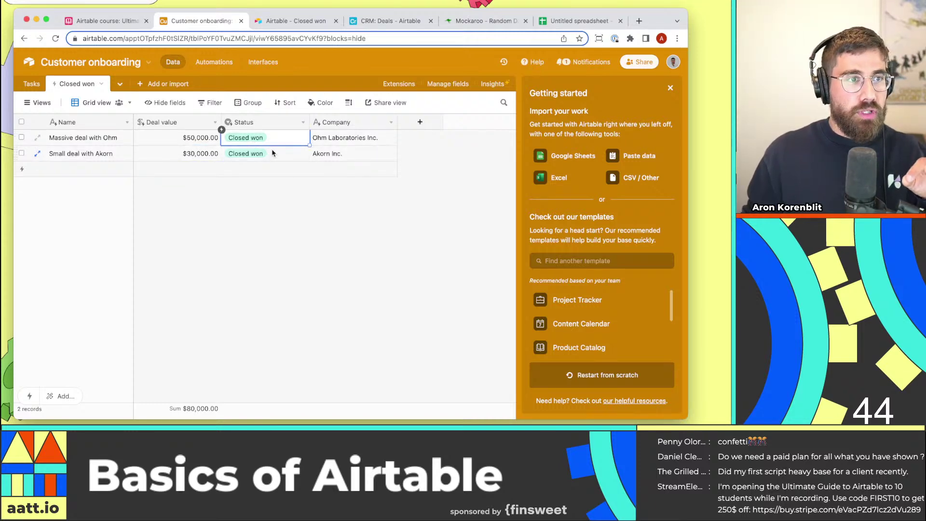
In CRM Deals, change Massive deal with Ohm's deal value to 100,000.
click(372, 22)
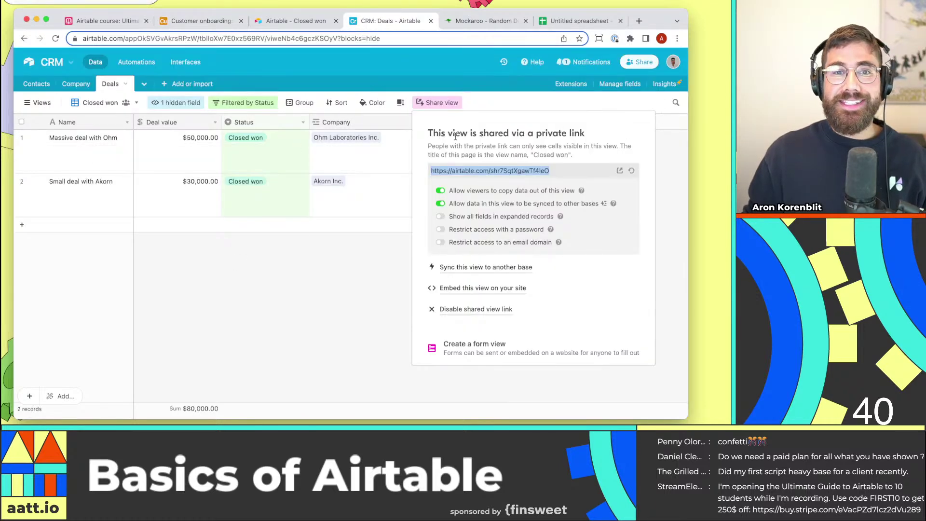
click(330, 258)
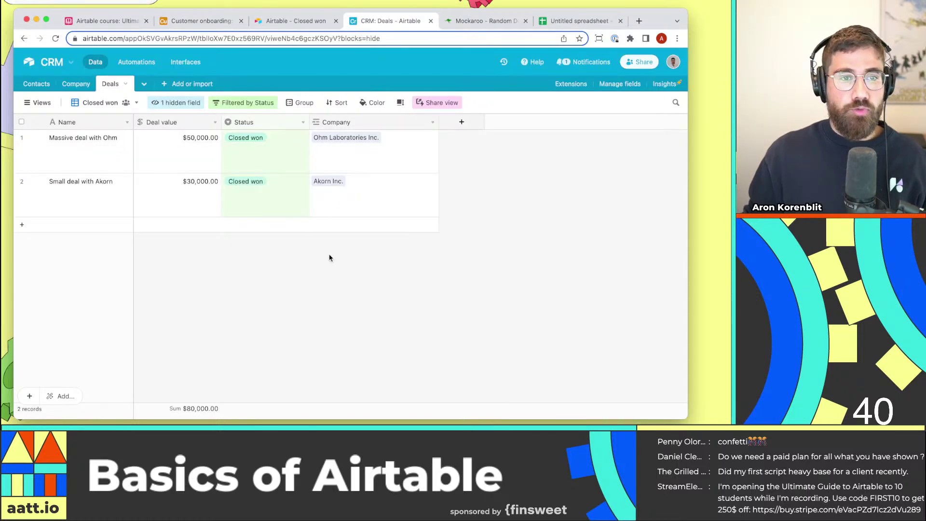
click(189, 145)
text(100,000)
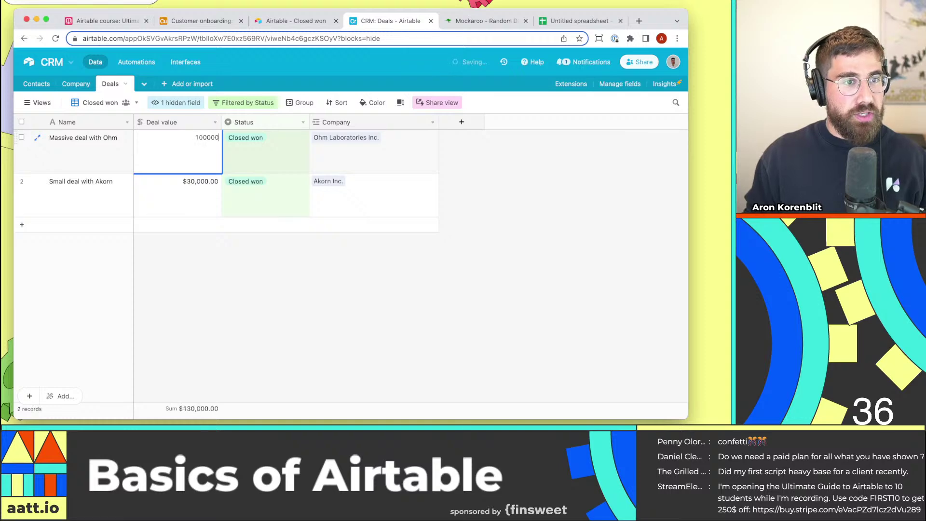
key(Return)
click(188, 145)
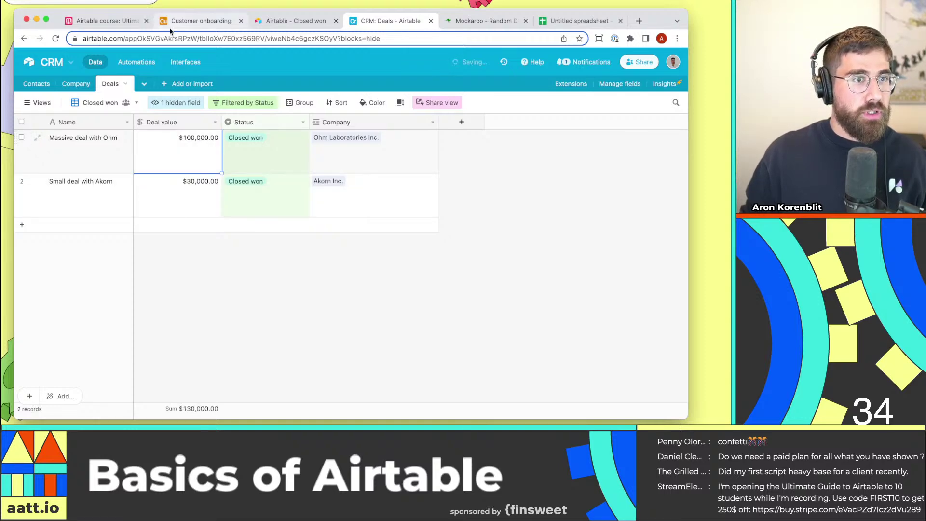
Run Sync now on Customer onboarding's Closed won table so Ohm shows $100,000.00.
click(200, 21)
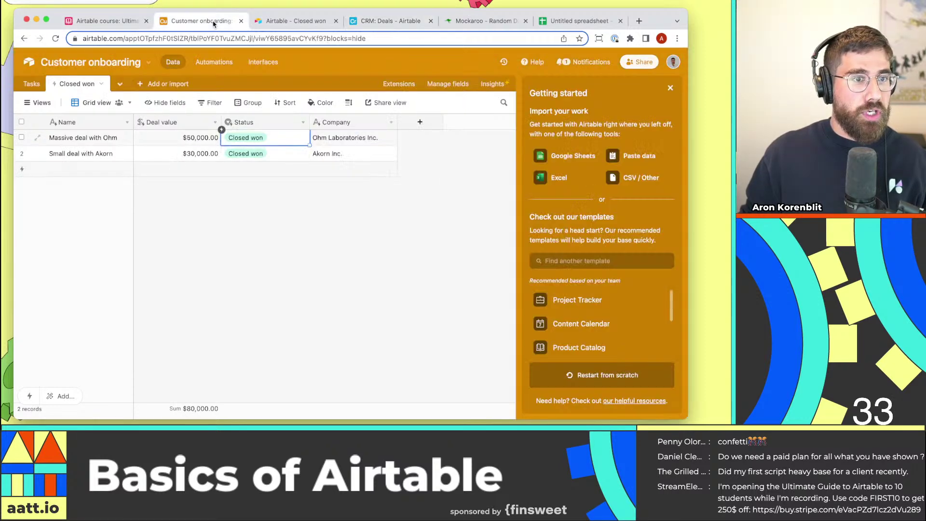
click(101, 84)
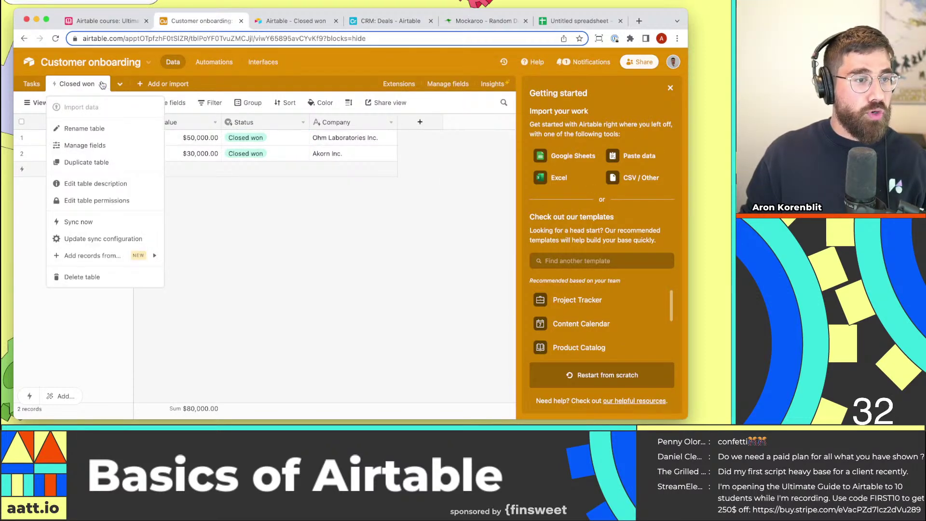
click(121, 224)
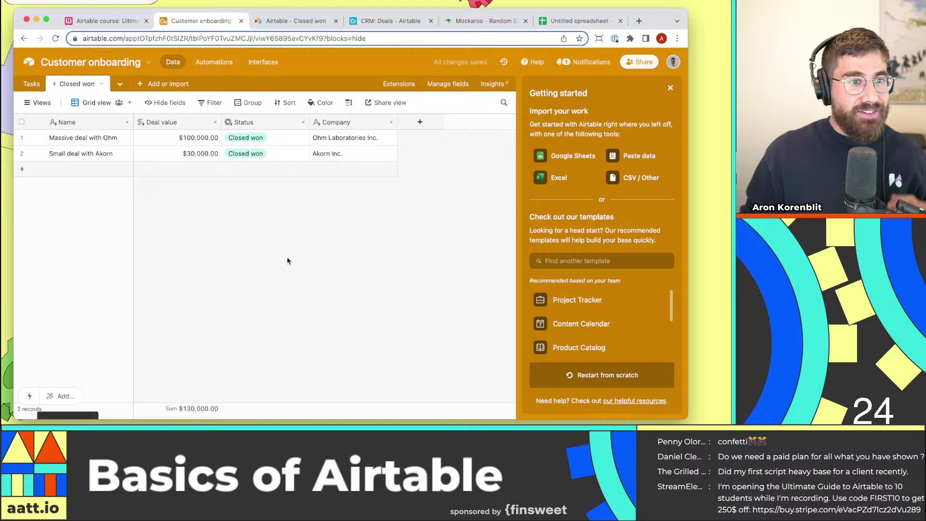
mouse_move(318, 172)
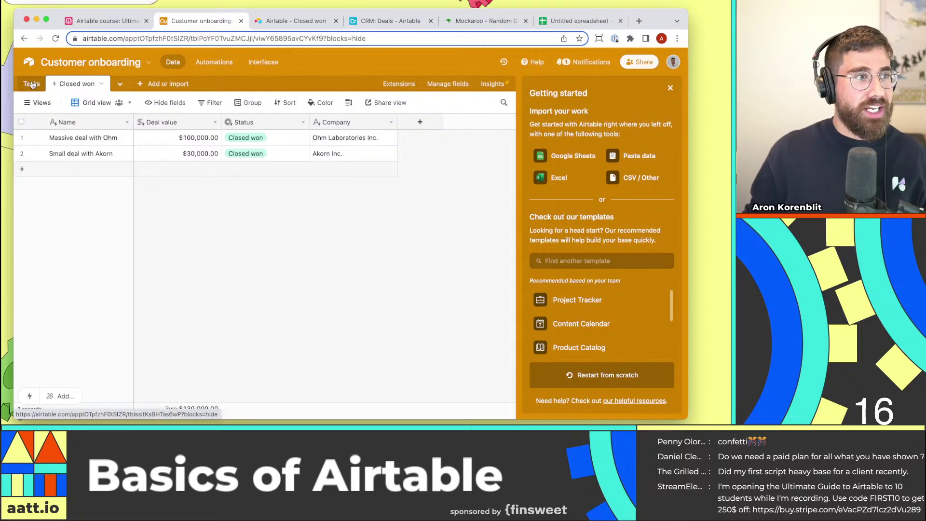
Add a Company field to Tasks that links to records in the Closed won table.
click(31, 84)
click(245, 122)
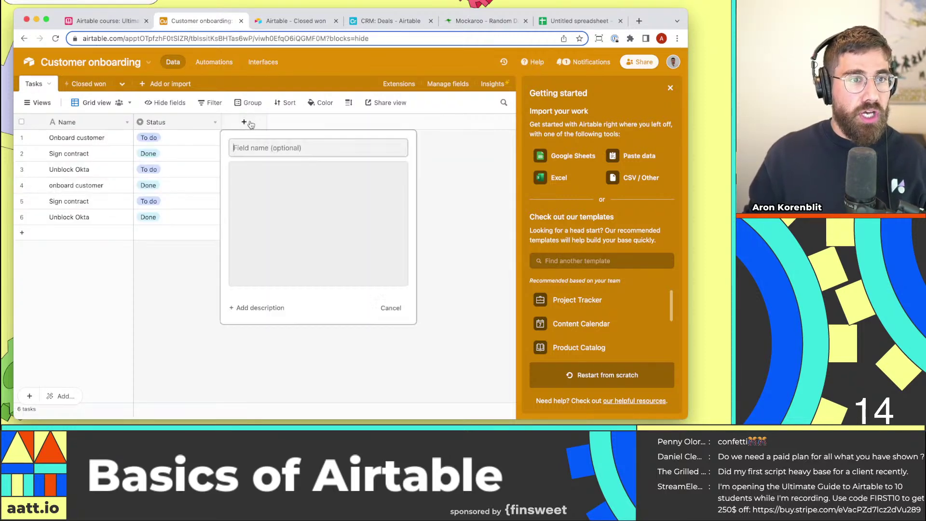
click(248, 124)
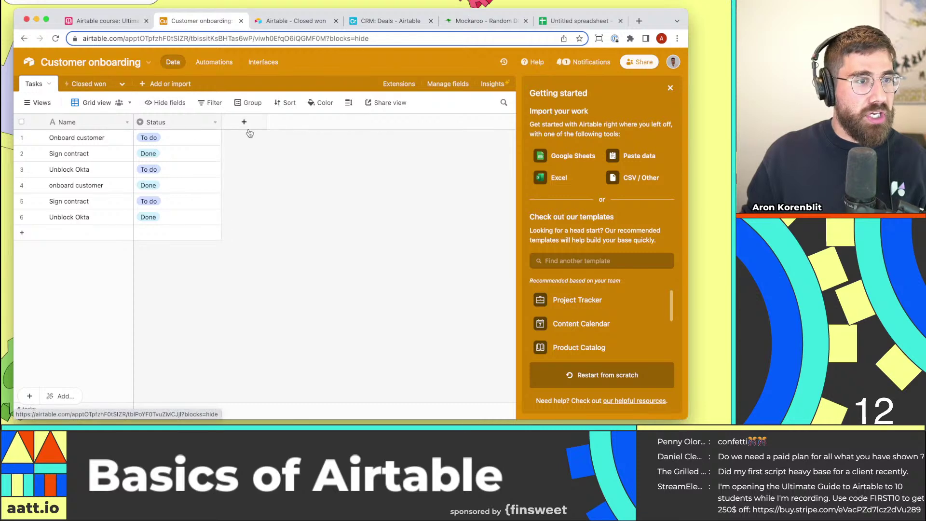
click(245, 123)
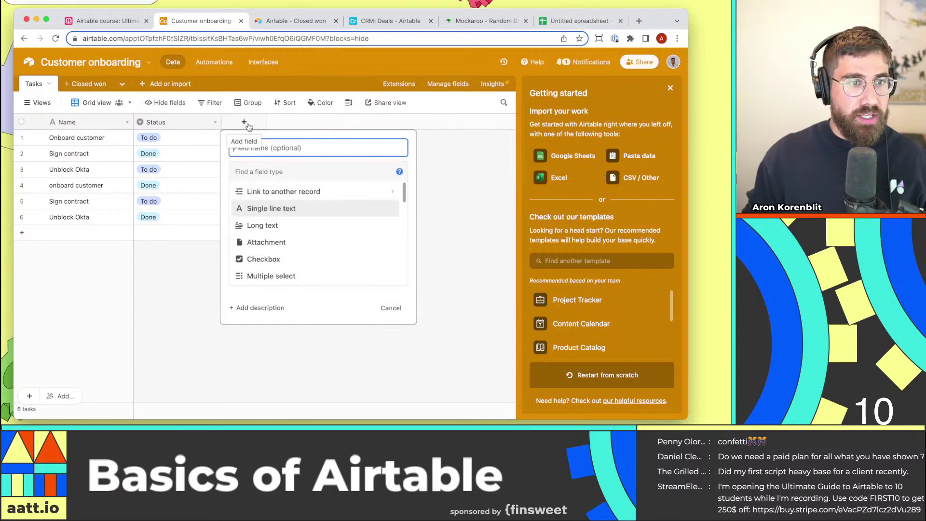
text(Company)
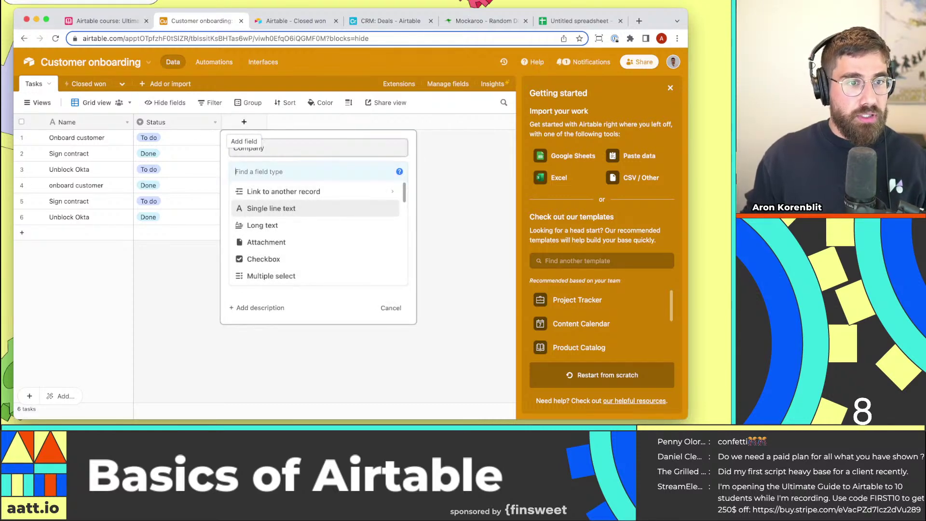
click(271, 173)
text(link)
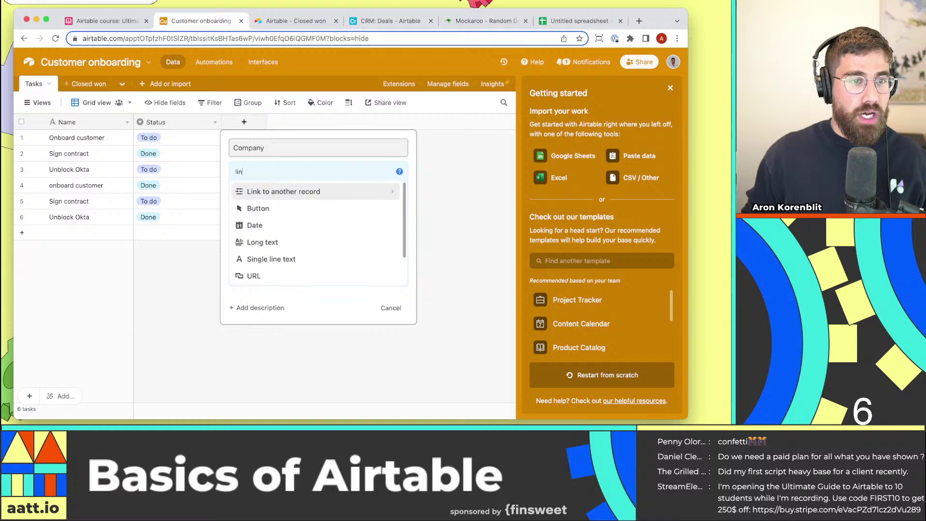
click(307, 190)
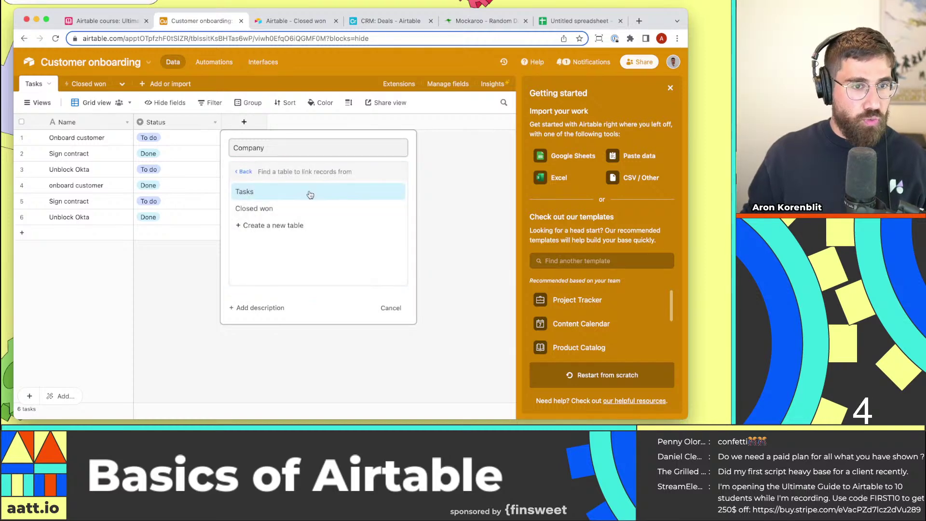
click(302, 210)
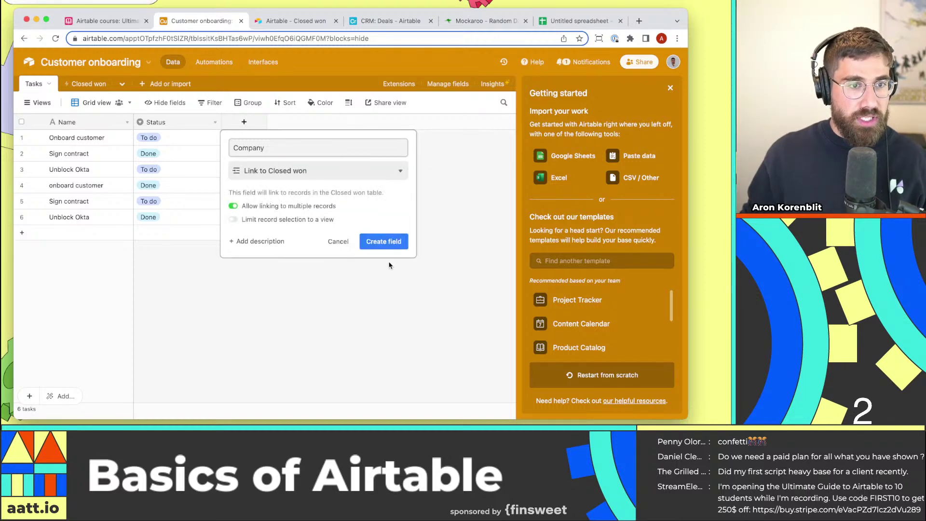
click(386, 242)
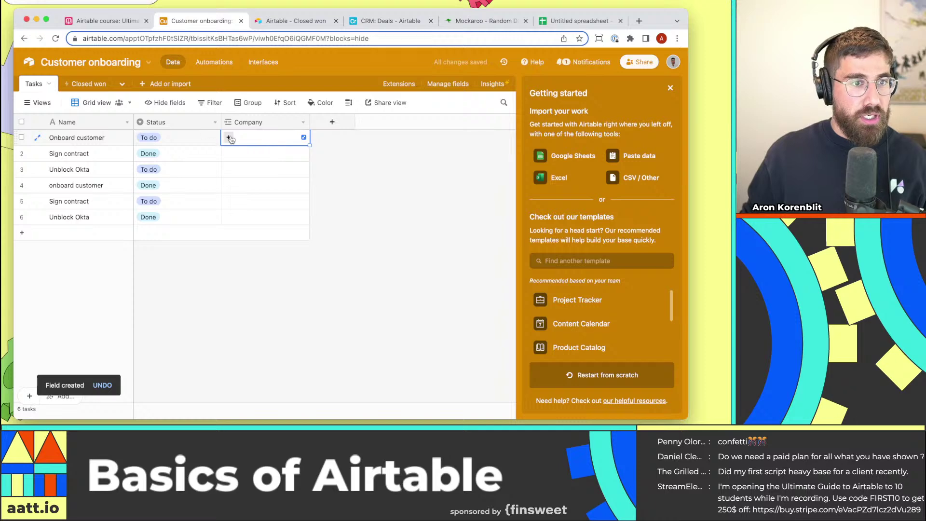
Link the first three tasks to Massive deal with Ohm.
click(228, 138)
click(182, 129)
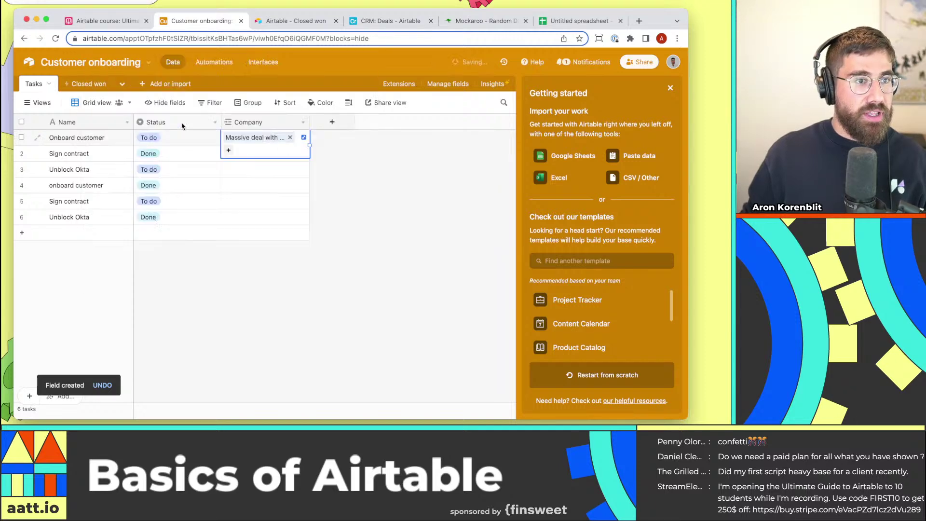
click(270, 153)
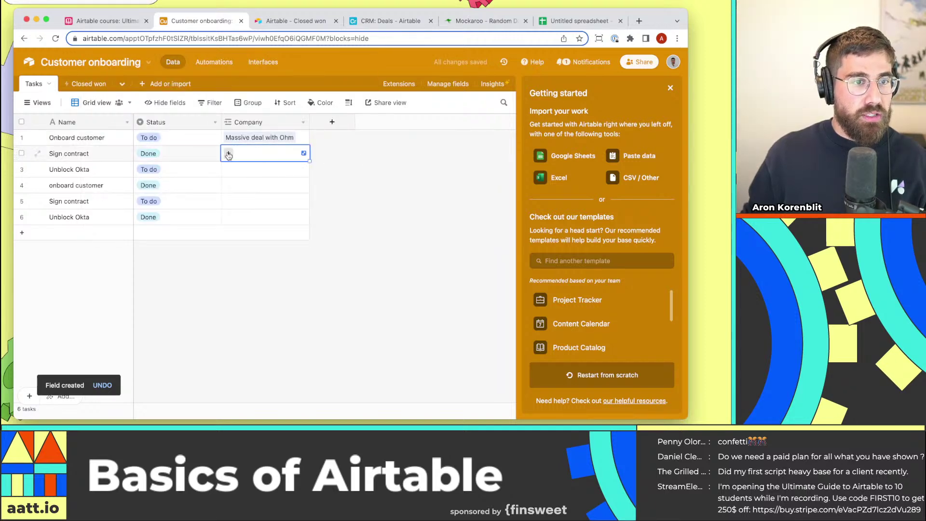
click(228, 153)
click(159, 108)
click(265, 169)
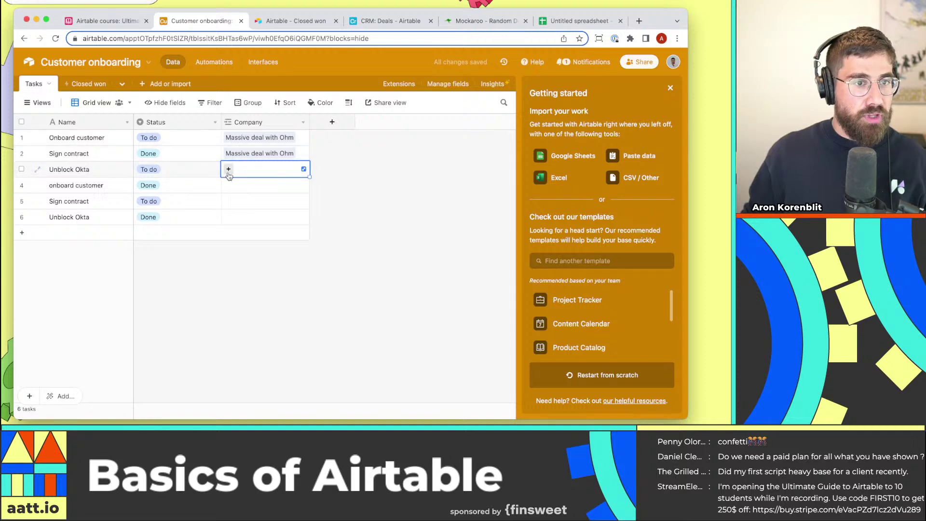
click(228, 169)
click(217, 112)
Link tasks four through six to Small deal with Akorn.
click(260, 185)
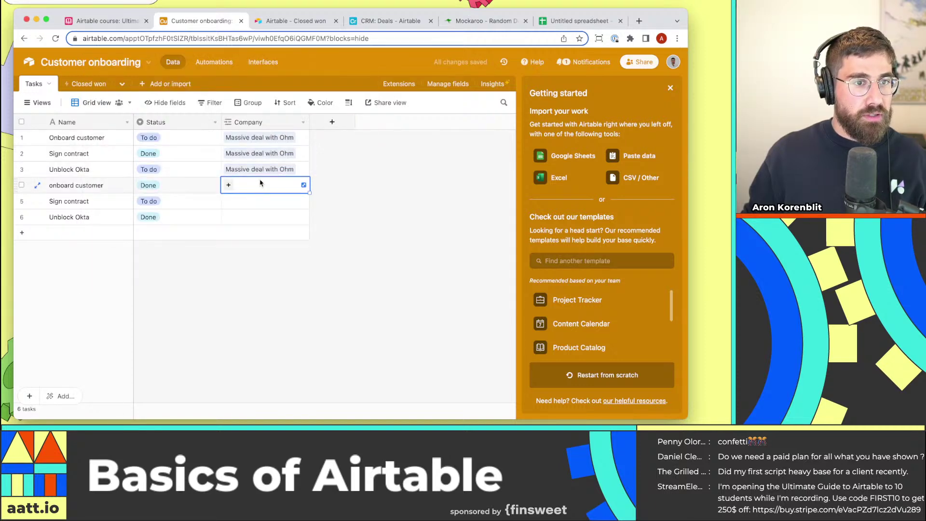
click(228, 185)
click(217, 146)
click(247, 206)
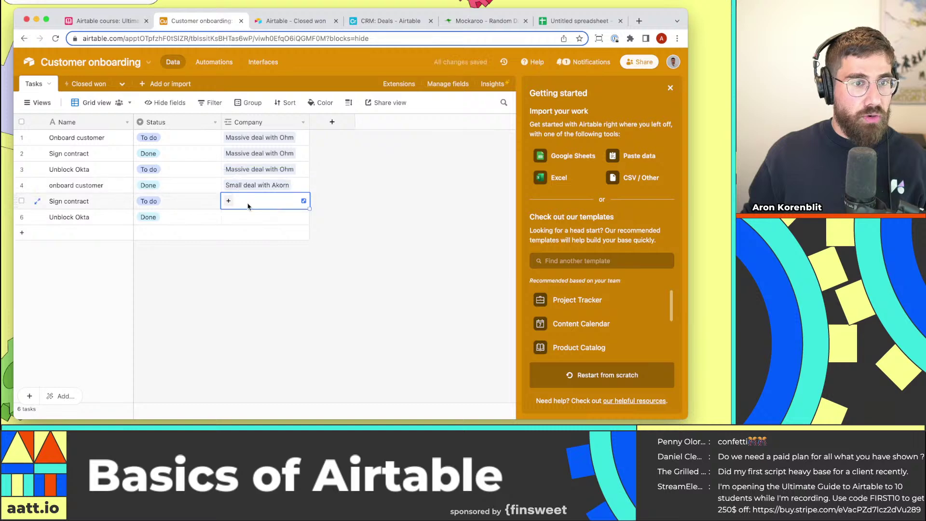
click(229, 201)
click(218, 146)
click(264, 220)
click(228, 217)
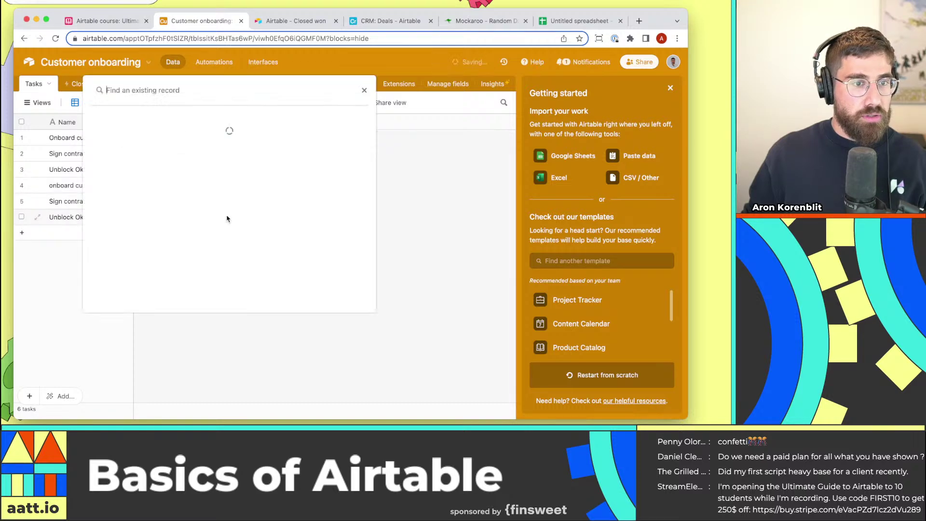
click(189, 180)
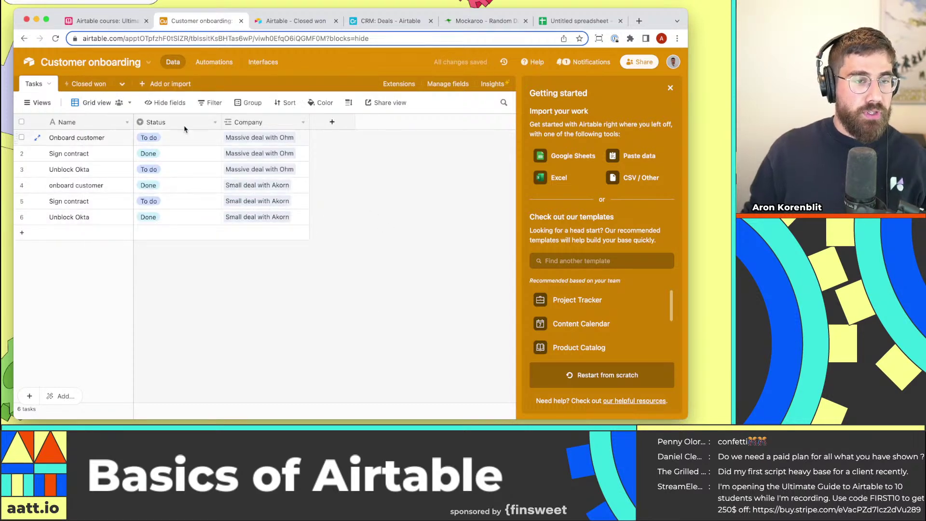
In the CRM Deals grid view, set Big deal with Mylan's status to Closed won.
click(88, 84)
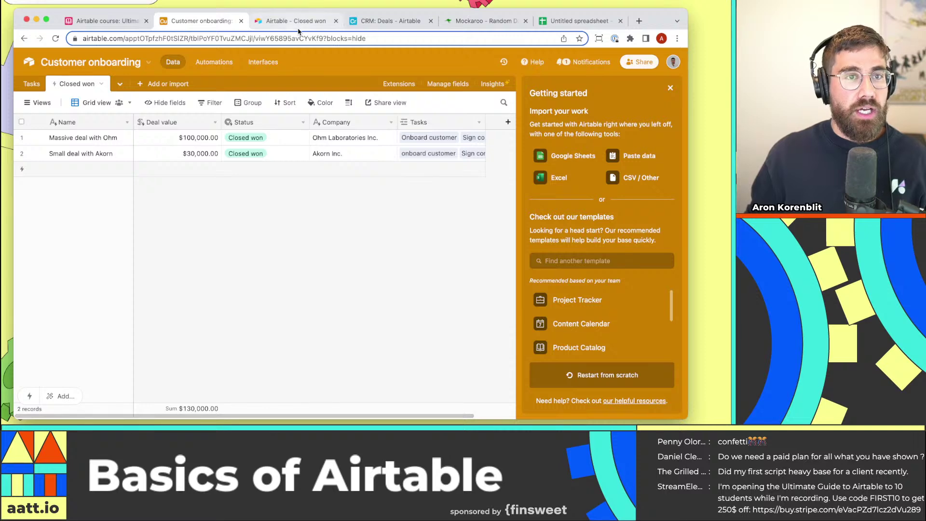
click(386, 20)
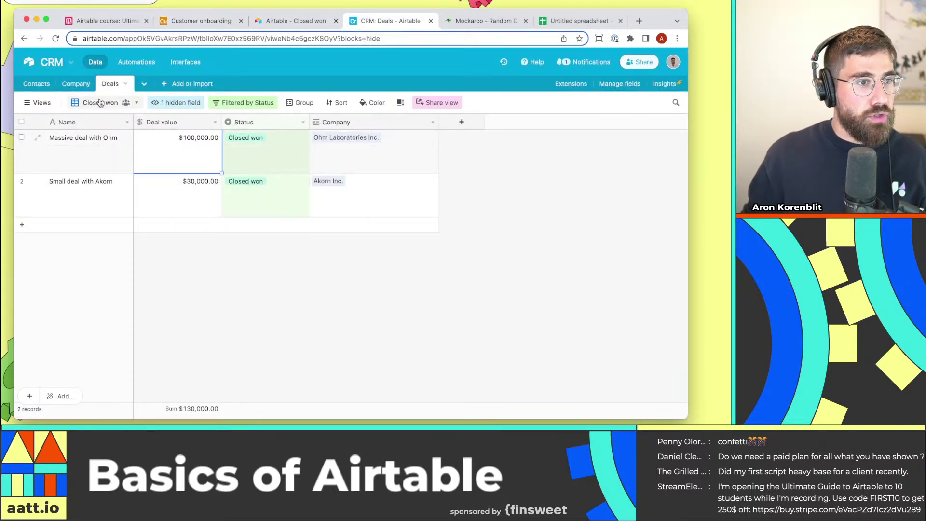
click(42, 103)
click(48, 146)
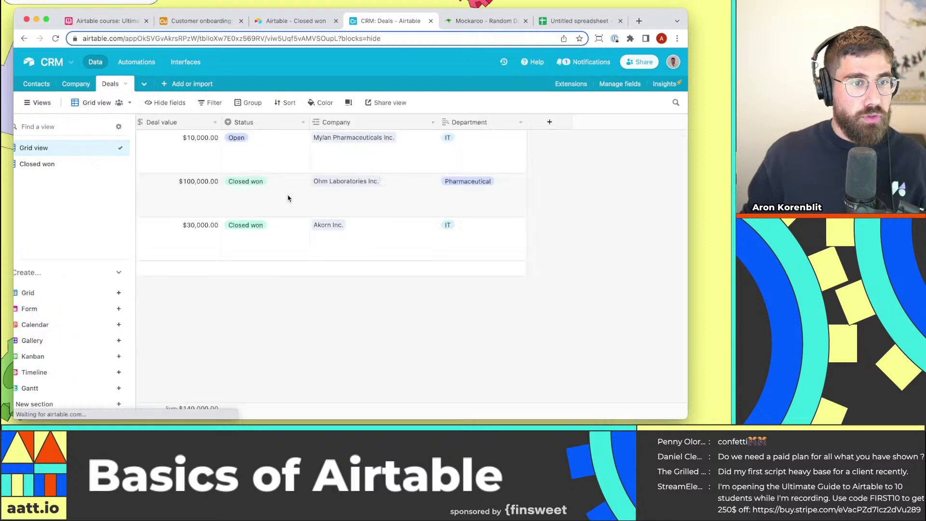
click(238, 153)
click(273, 151)
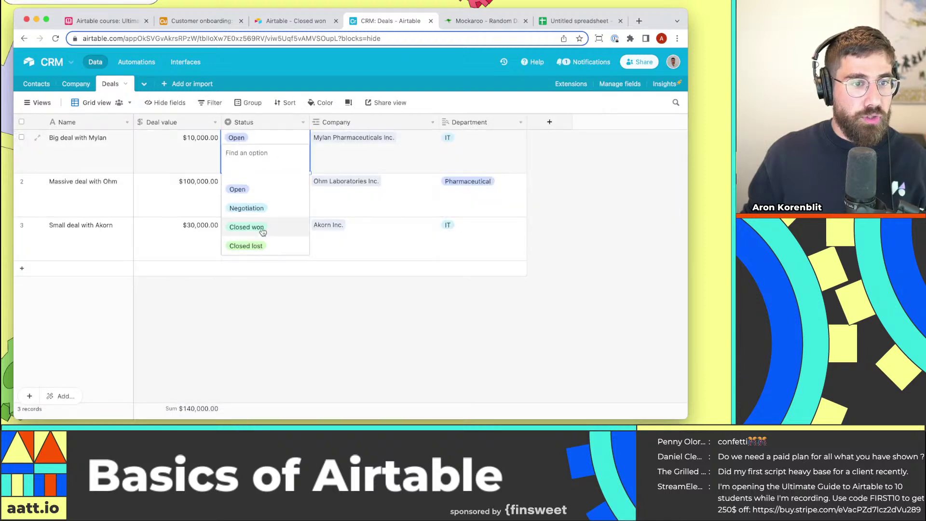
click(260, 226)
click(312, 300)
Return to the Closed won view and reload the shared page to confirm three deals.
click(41, 103)
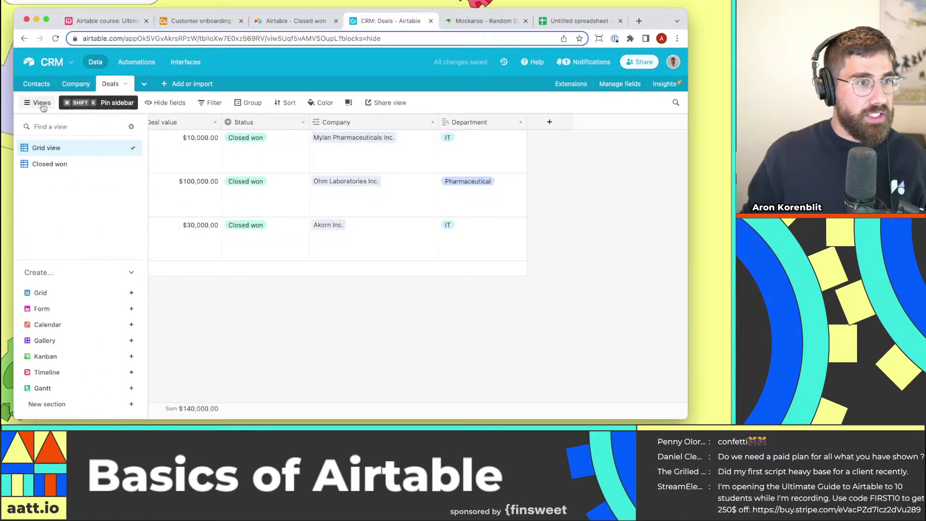
click(53, 164)
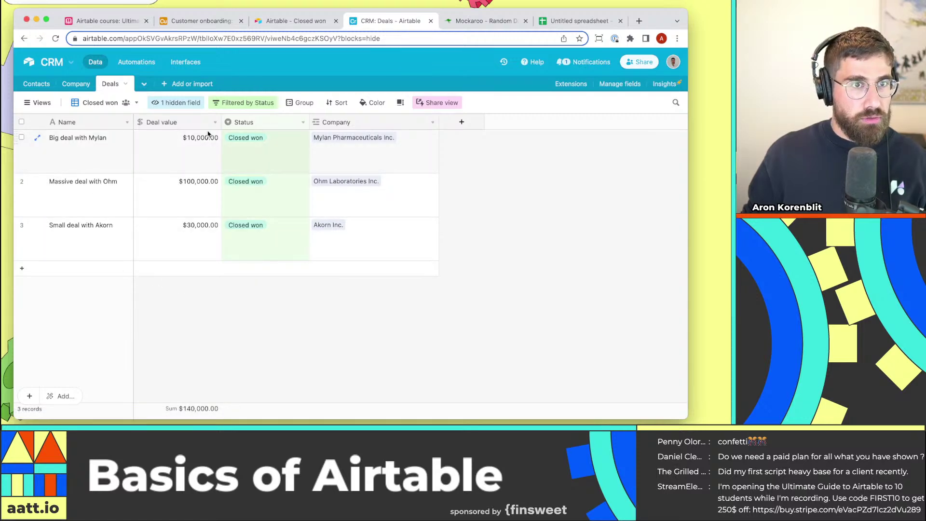
click(295, 20)
key(super+r)
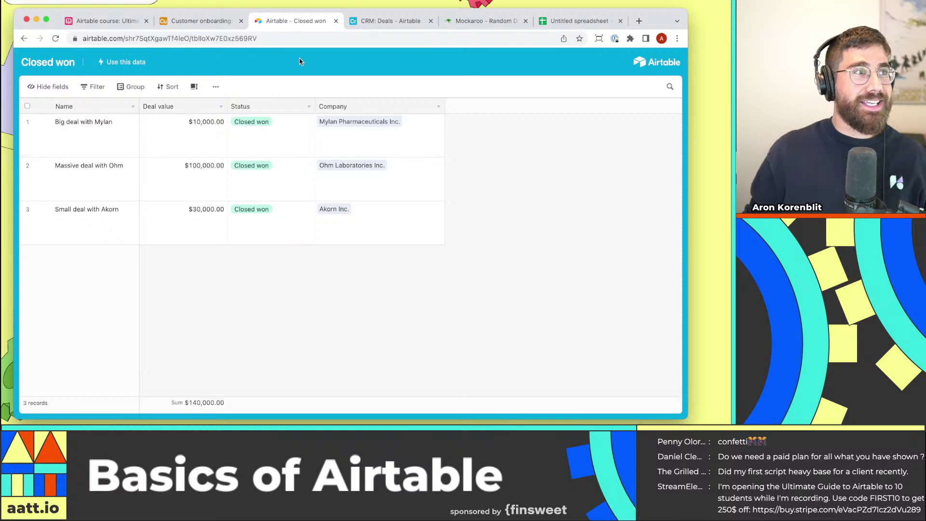
click(209, 23)
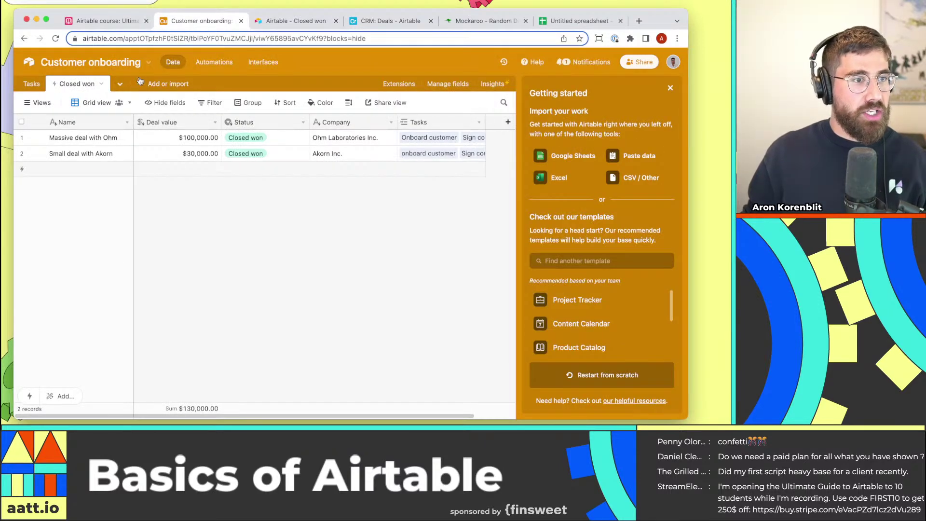
Sync the Closed won table to bring in Big deal with Mylan, then close the Getting started panel.
click(99, 84)
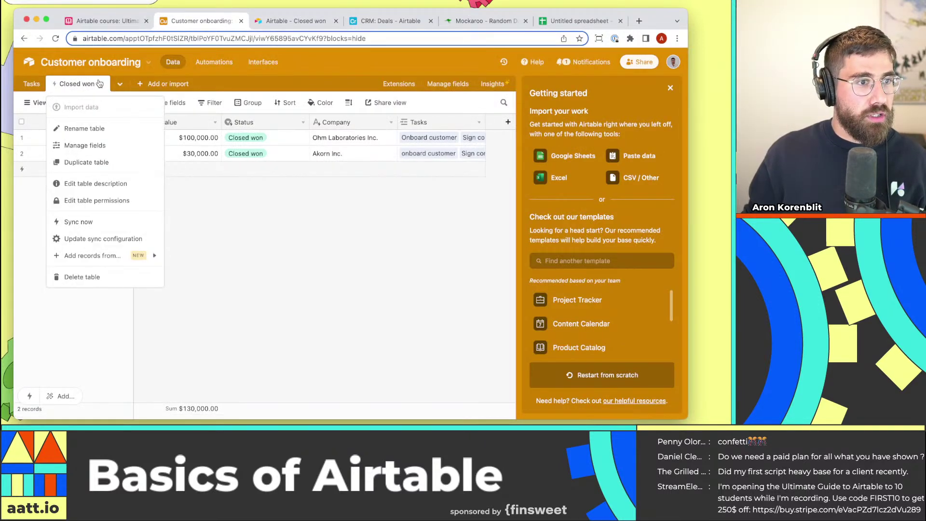
click(120, 221)
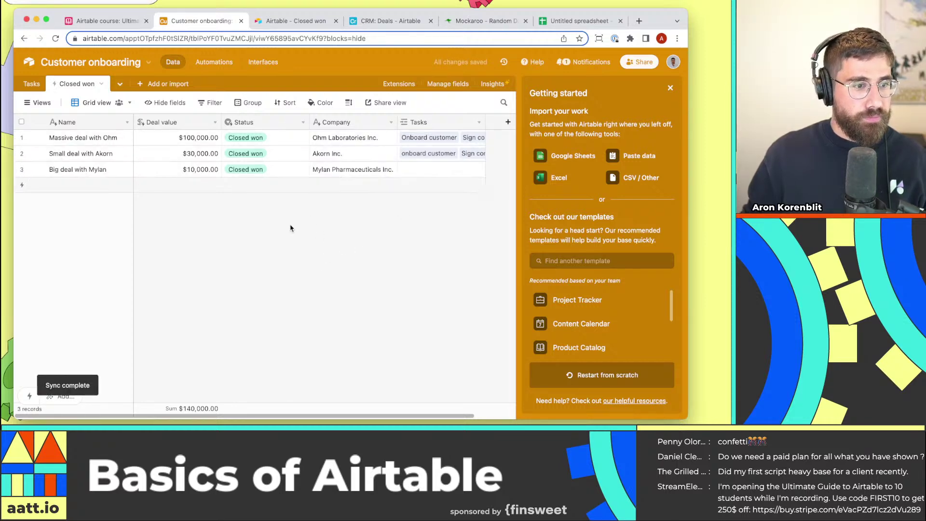
drag(115, 172, 430, 176)
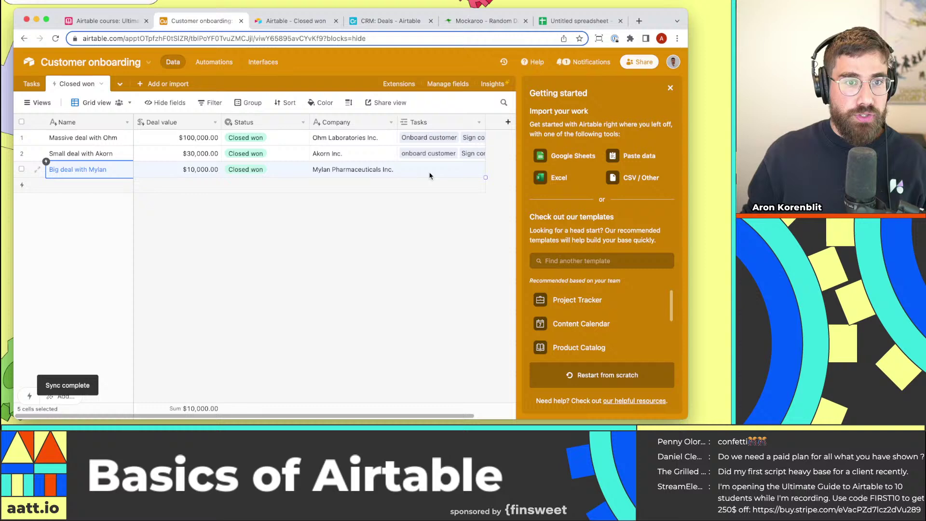
click(403, 241)
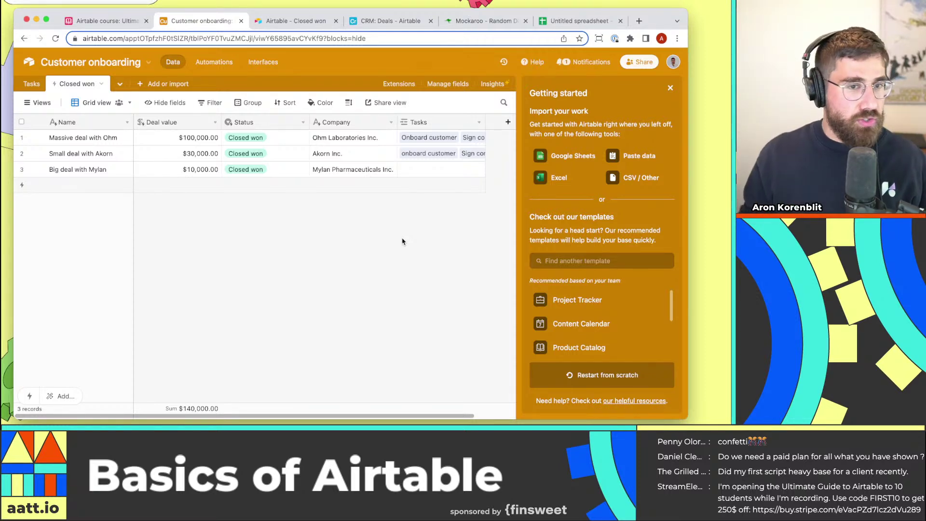
click(670, 89)
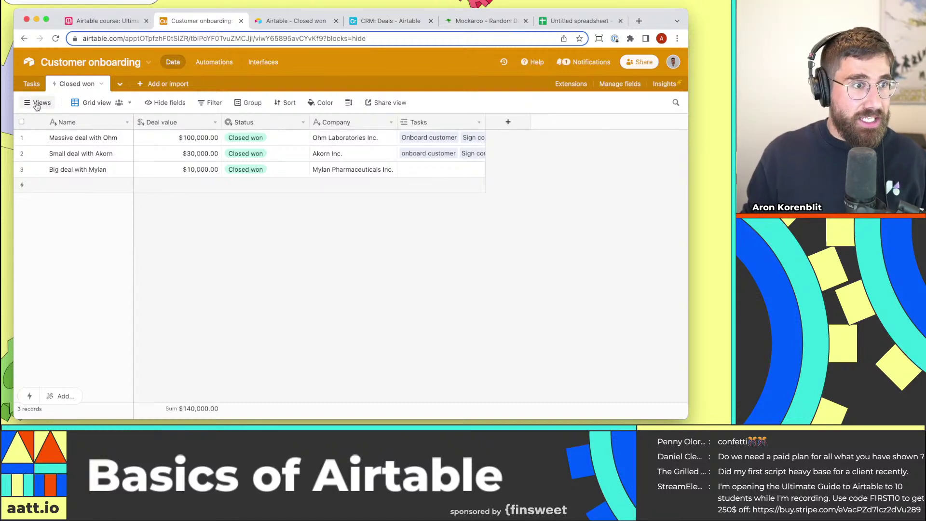
Set the Closed won table's row height to Tall, then switch to the Airtable course base.
mouse_move(38, 104)
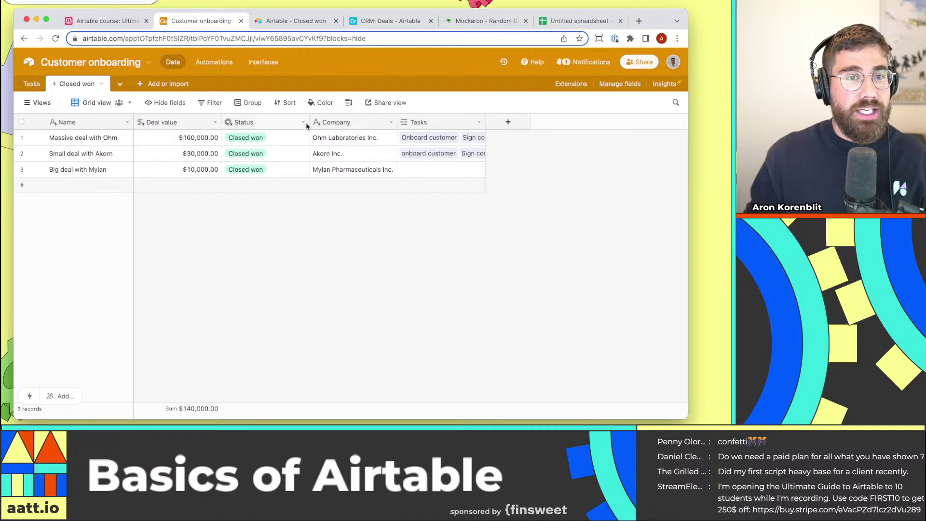
click(349, 103)
click(365, 166)
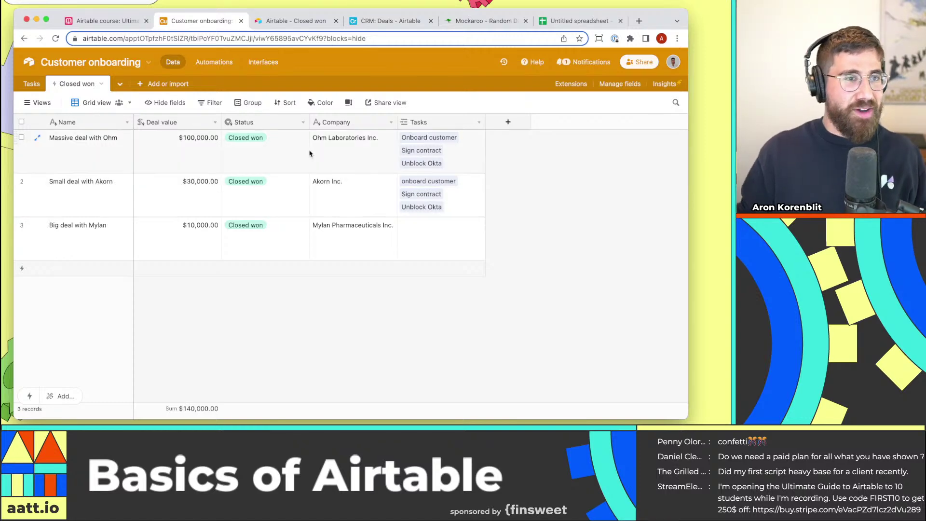
click(130, 21)
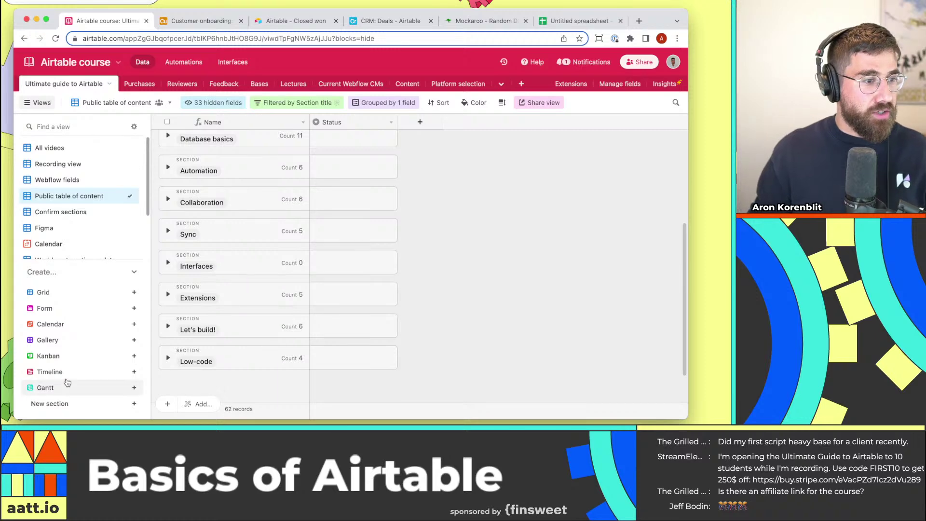
Scroll the course table of contents back to the top, then switch windows with Super+Tab.
scroll(491, 298, up, 5)
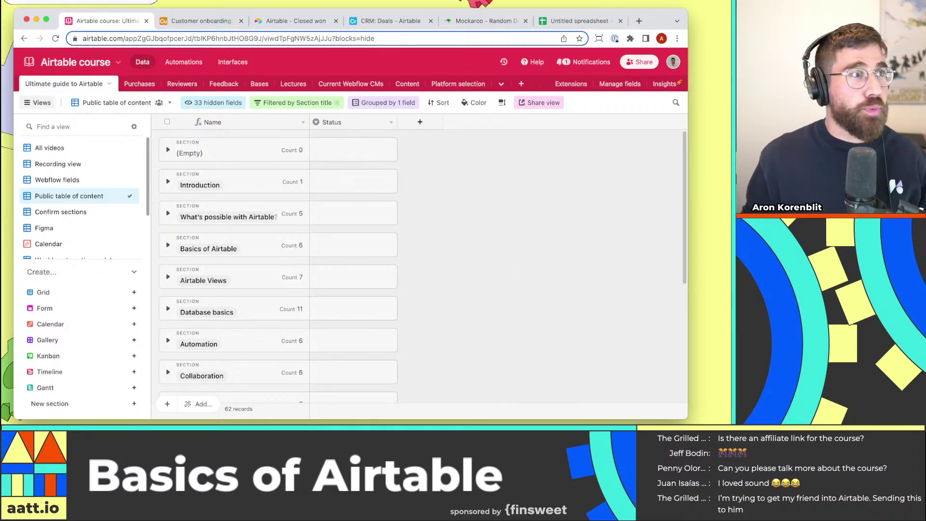
key(super+Tab)
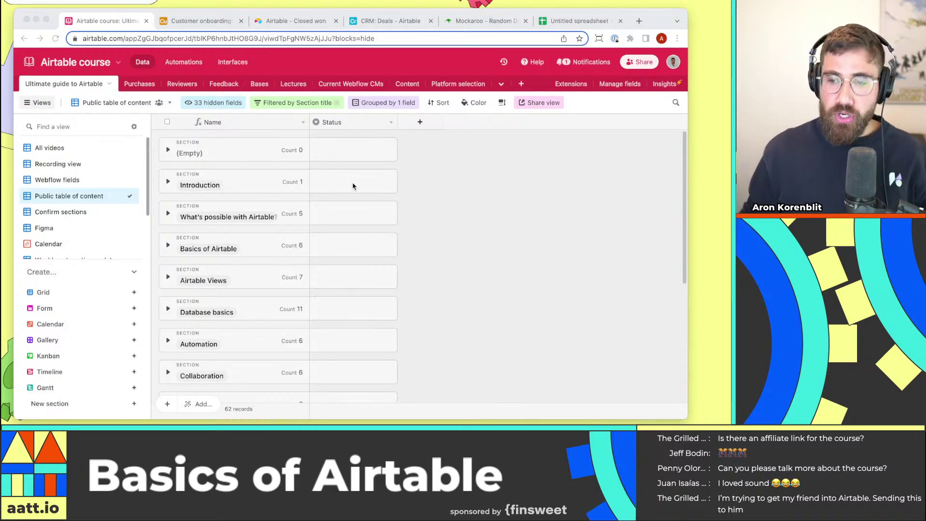
Go to the CRM Deals base, glance at Interfaces and Extensions, and return to the Closed won grid.
click(201, 21)
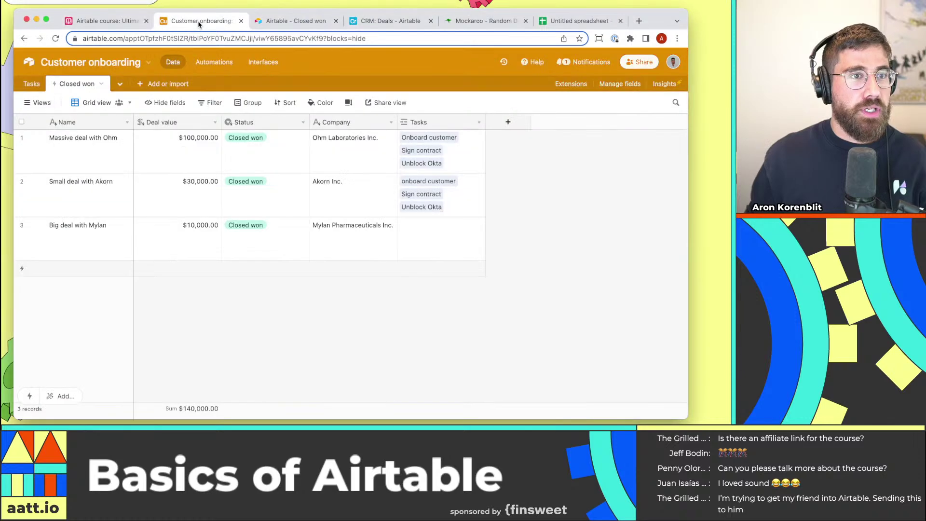
click(374, 20)
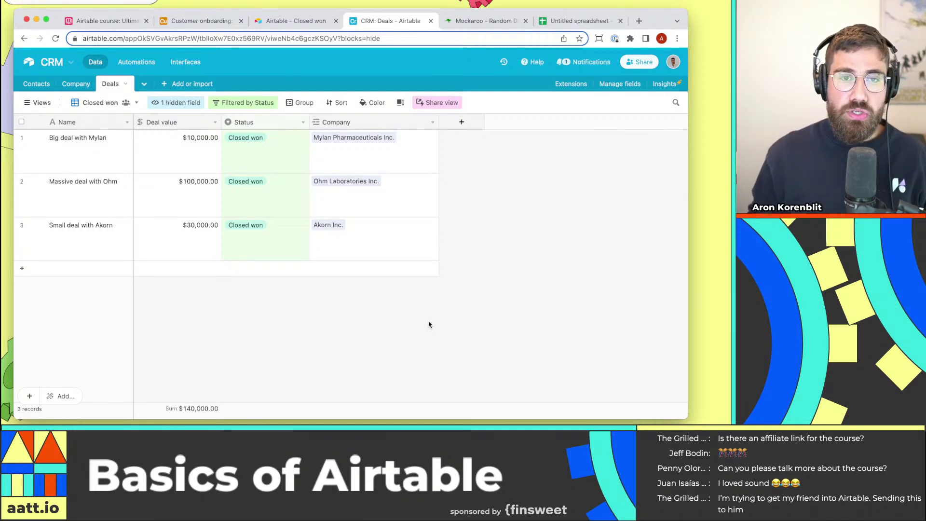
click(176, 64)
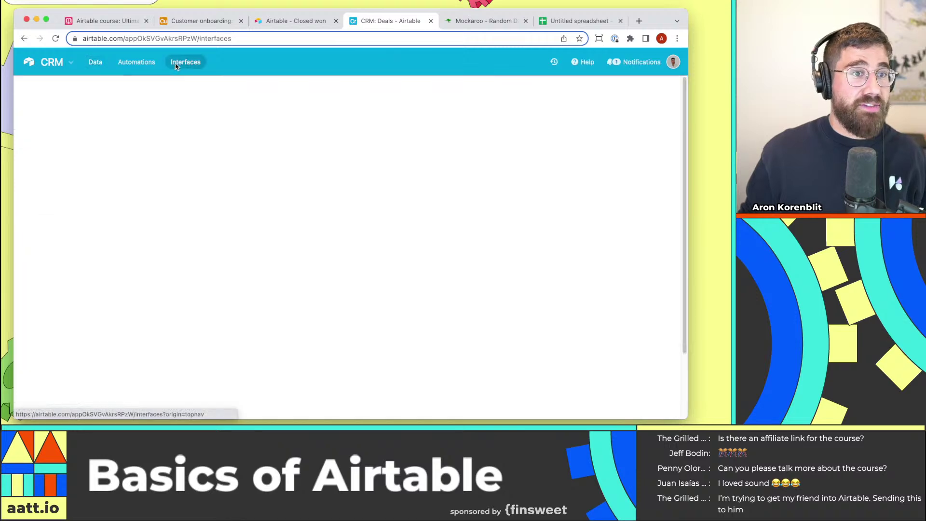
click(95, 62)
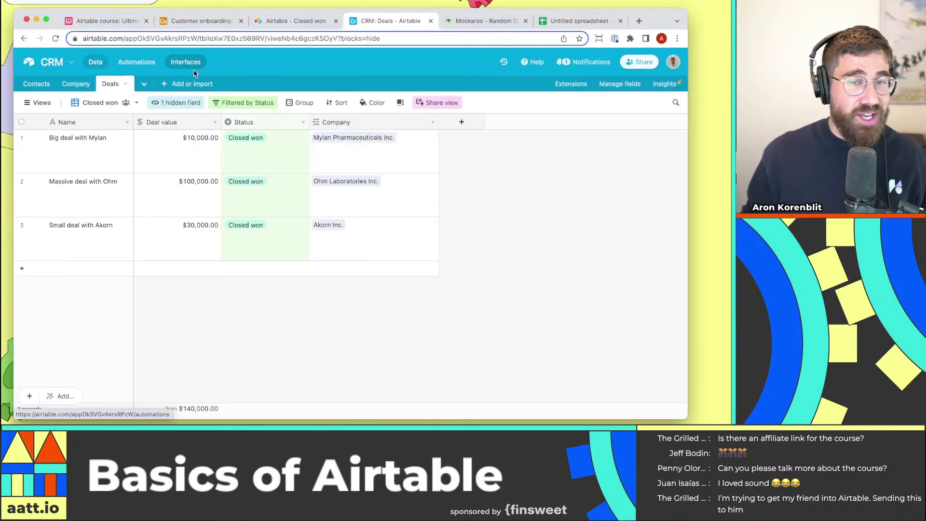
click(574, 84)
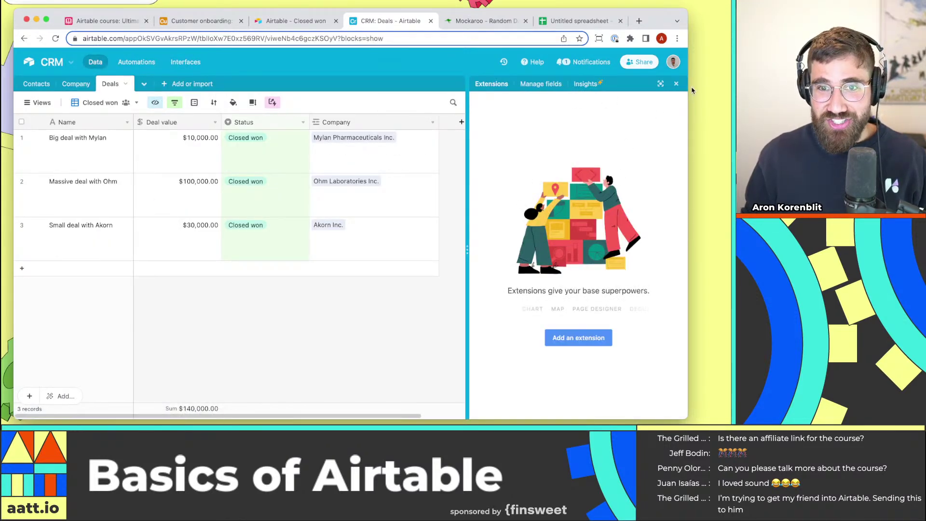
click(676, 84)
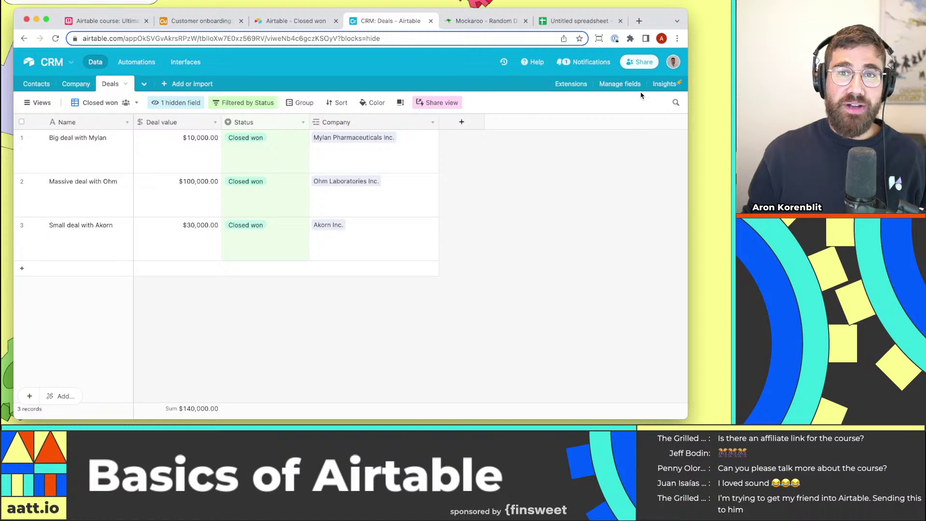